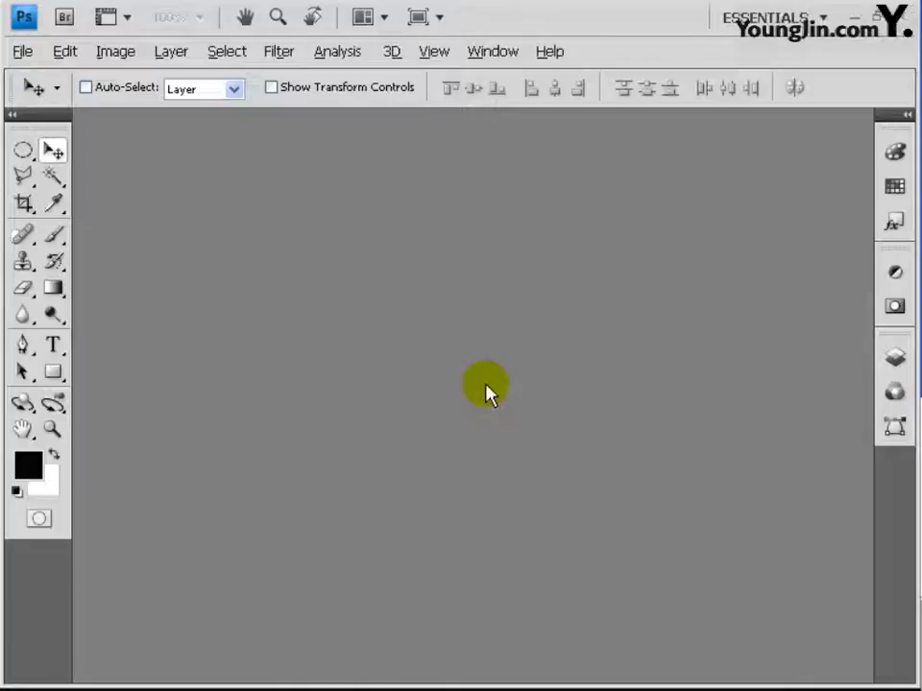
Step: Create a new CMYK document 186 mm wide and 266 mm high at 100 pixels/inch with a white background
key(ctrl+n)
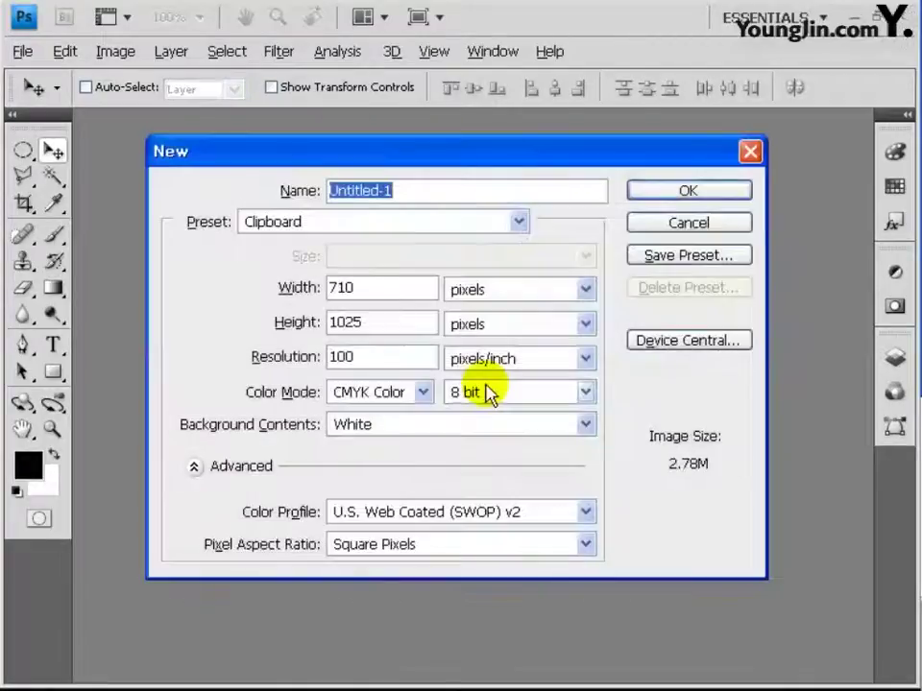
click(488, 290)
click(460, 368)
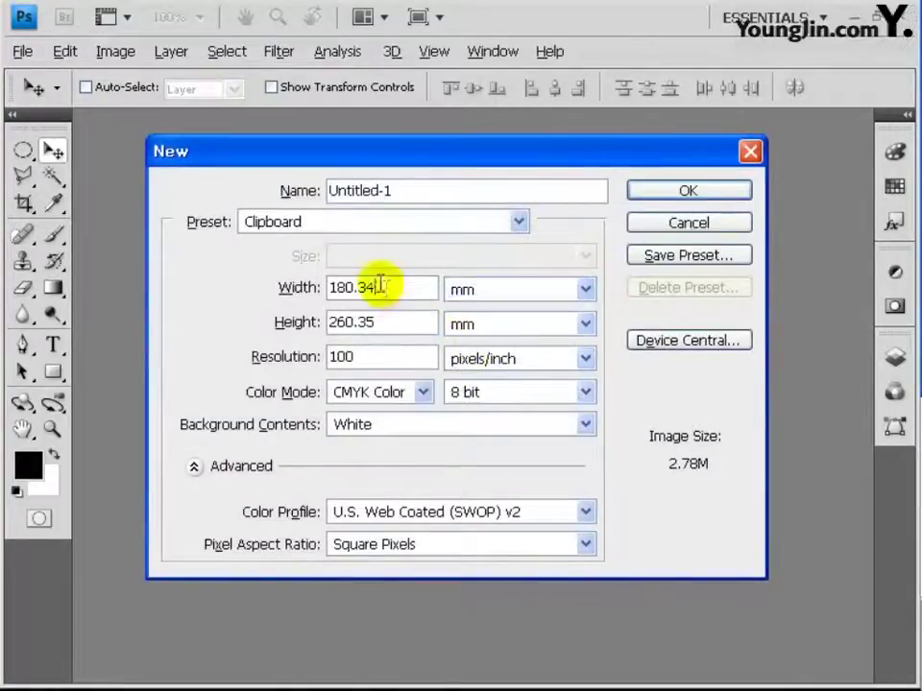
click(293, 288)
text(186)
key(Tab)
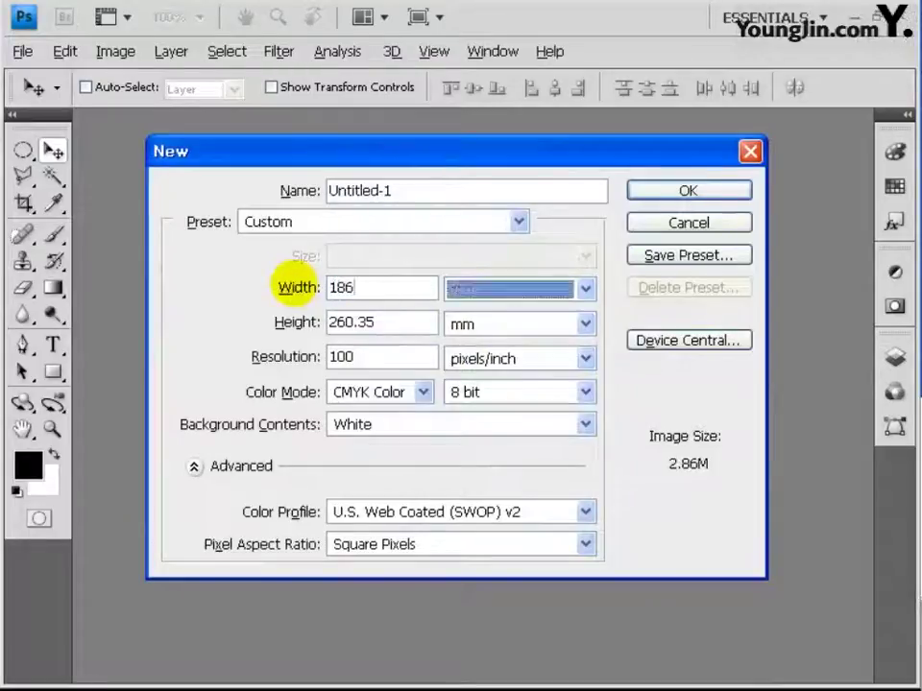
key(Tab)
text(266)
key(Tab)
key(Tab)
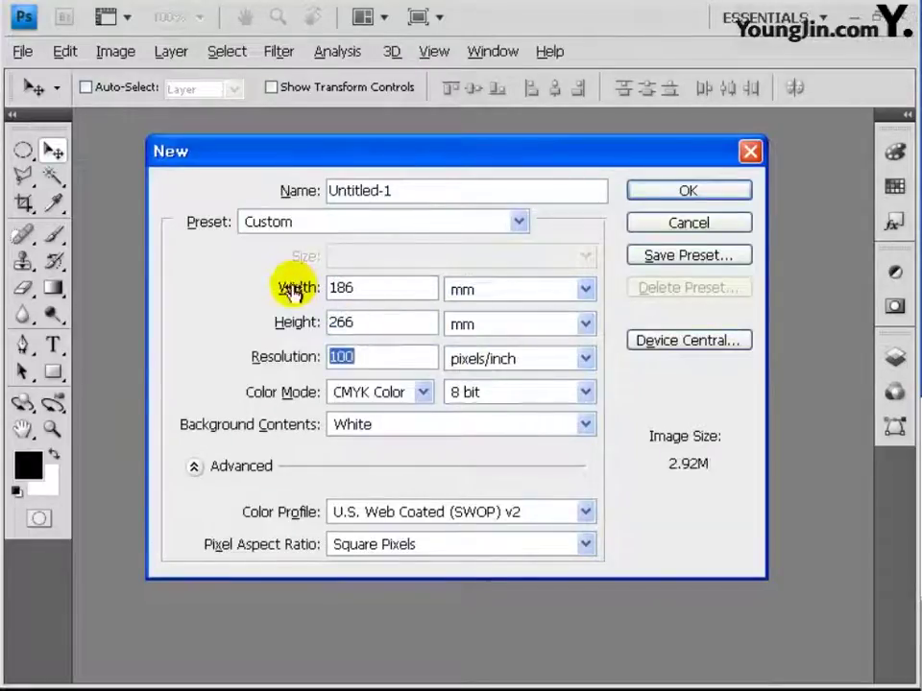
key(Tab)
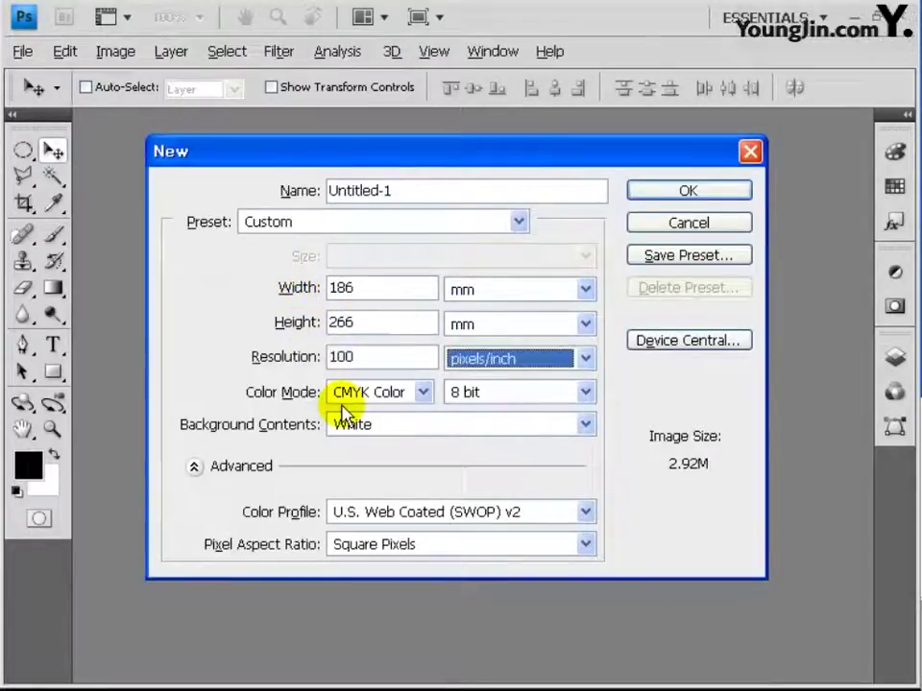
key(Tab)
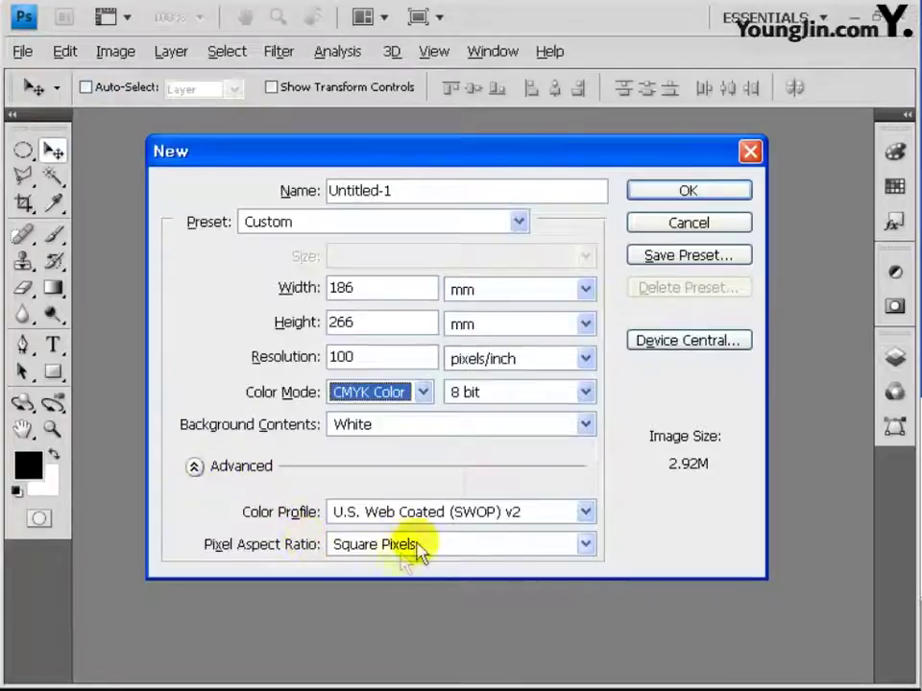
click(663, 194)
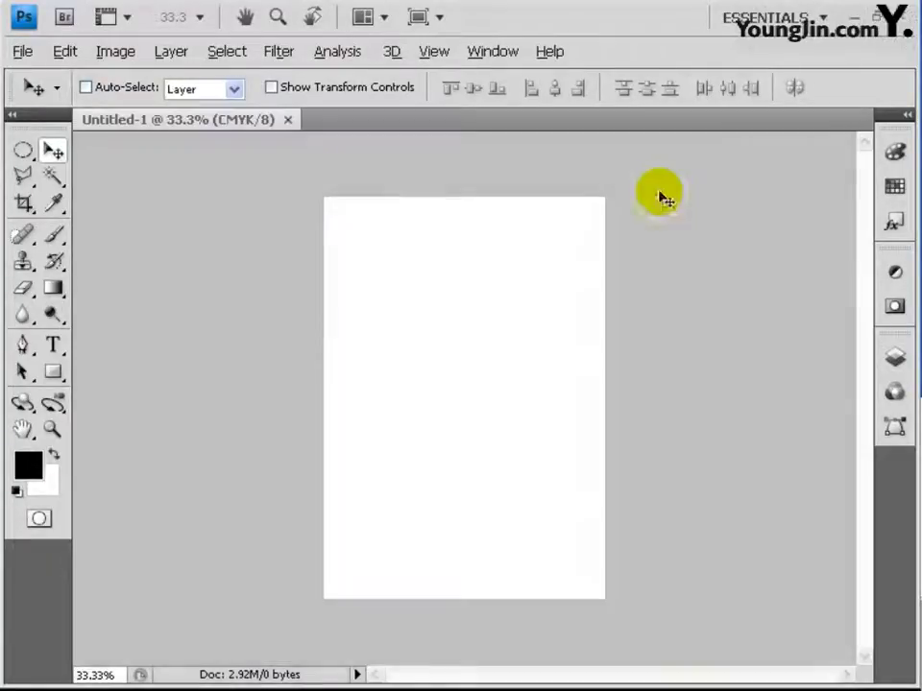
key(ctrl+plus)
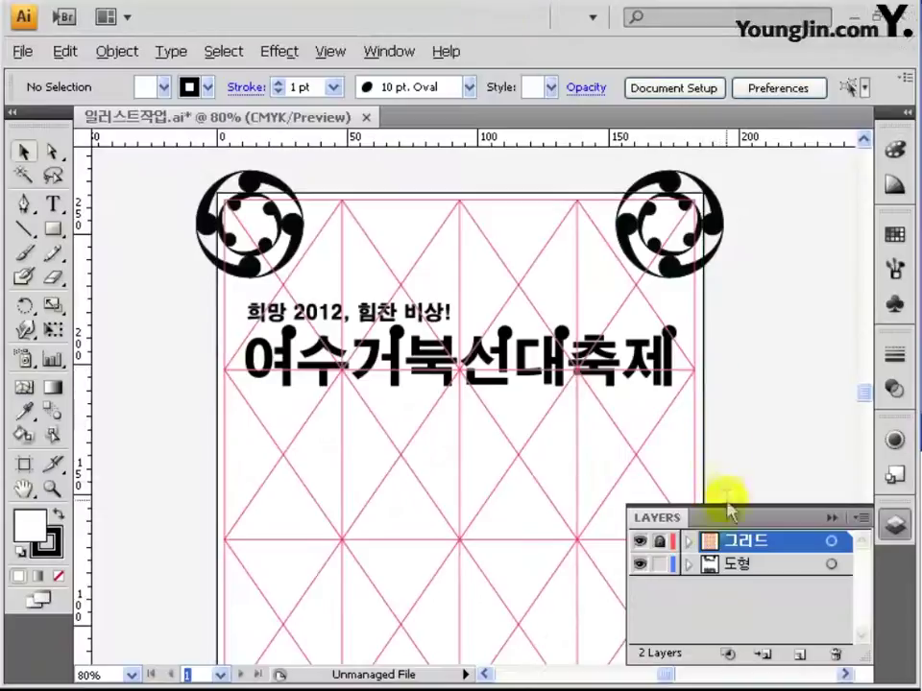
Step: Switch to Illustrator, unlock the 그리드 layer, hide the 도형 layer and copy the grid
click(659, 541)
click(640, 564)
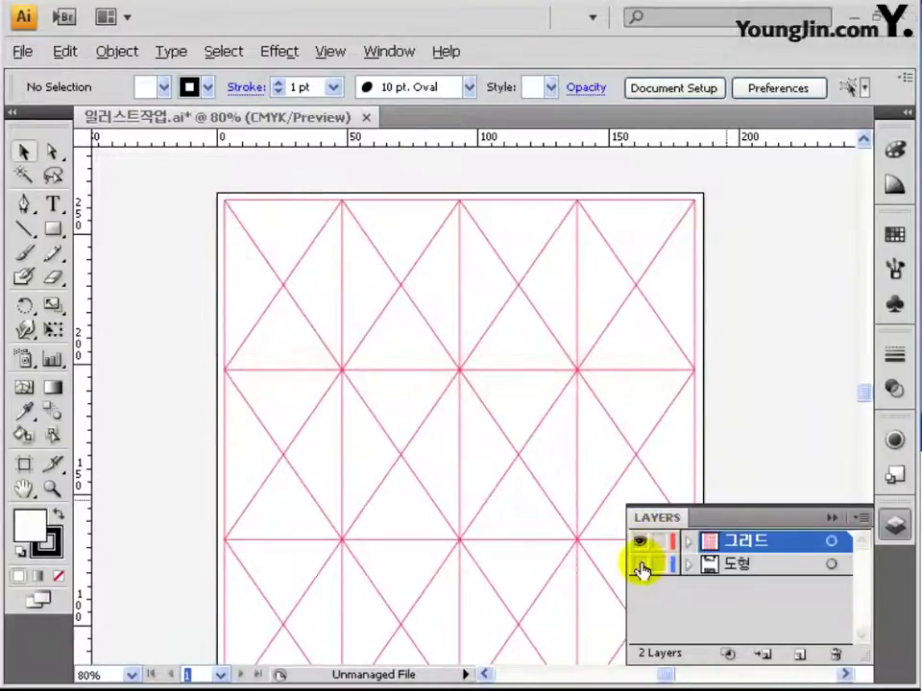
click(505, 264)
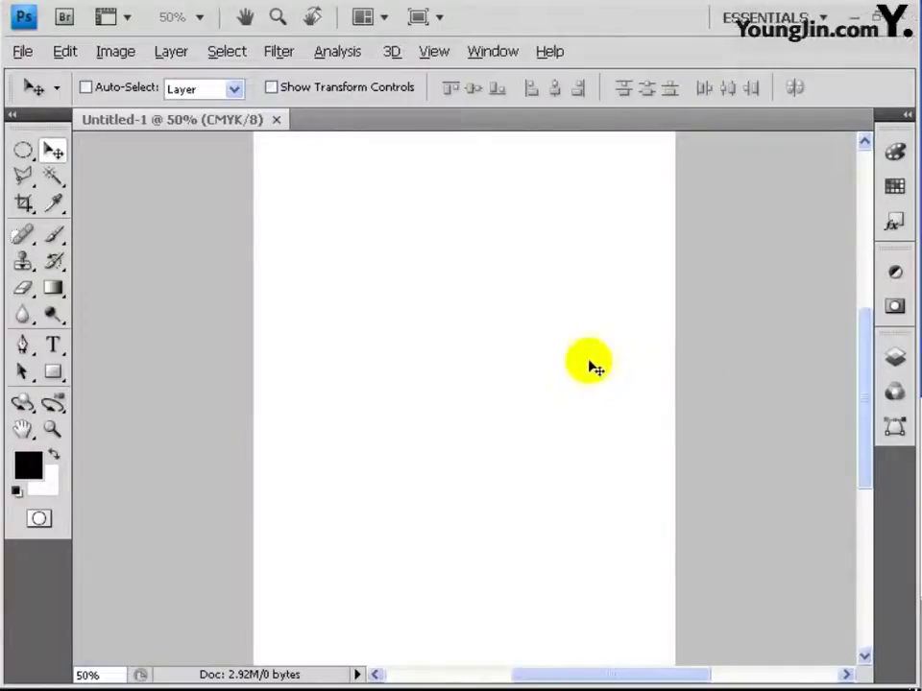
Step: Switch back to Photoshop and paste the grid into the new document as pixels
key(ctrl+v)
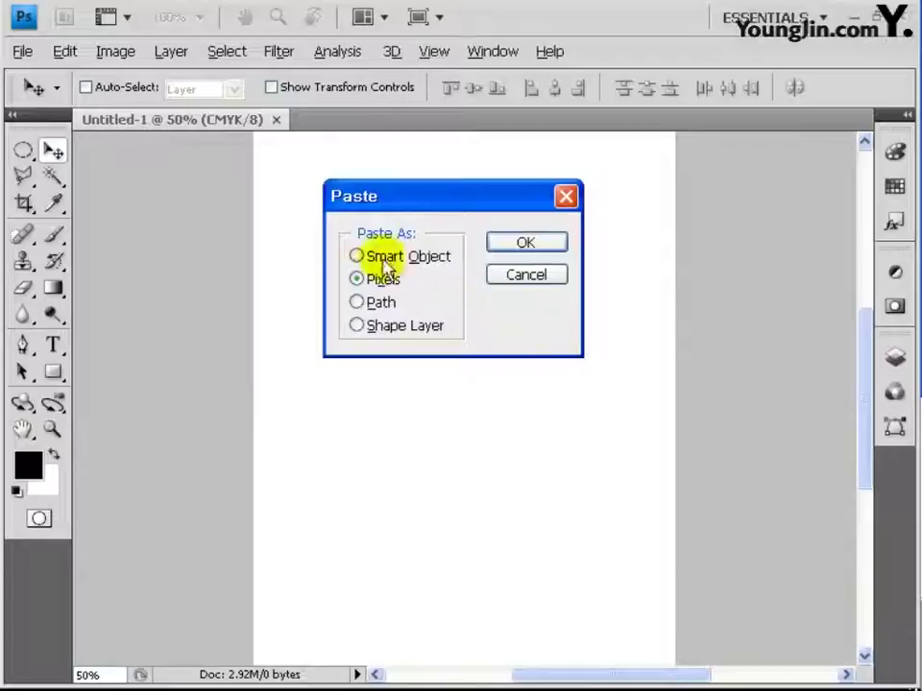
click(527, 243)
key(Return)
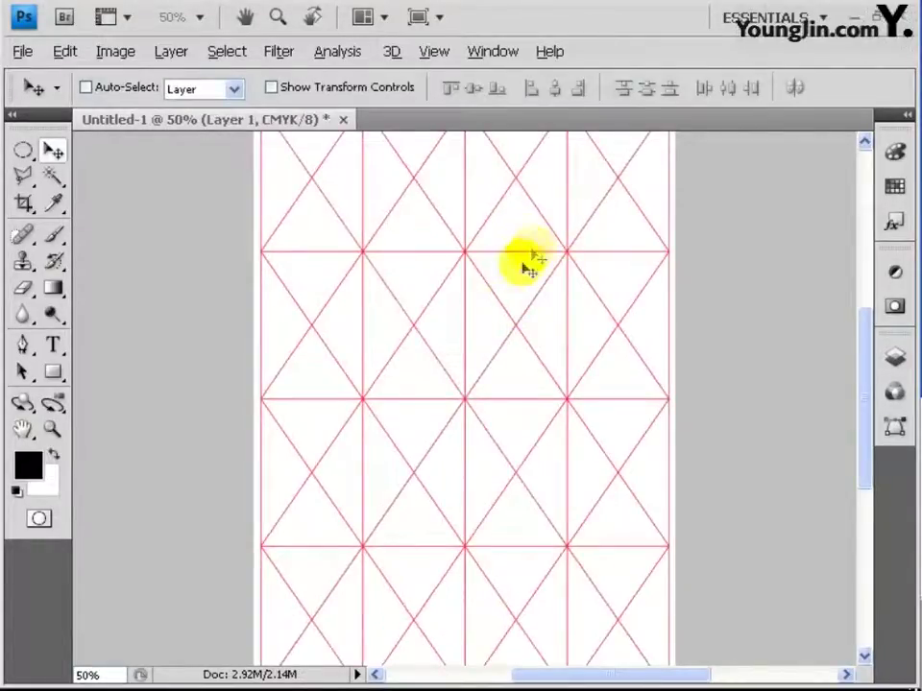
Step: Rename the pasted grid's layer to 그리드 and lock it completely
drag(532, 259, 510, 309)
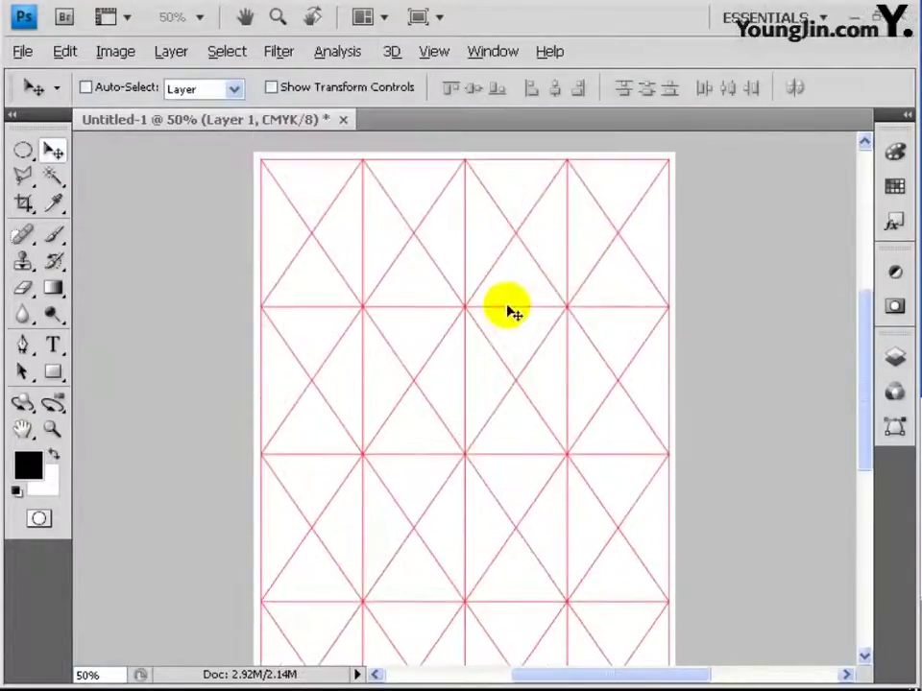
click(895, 357)
double_click(698, 351)
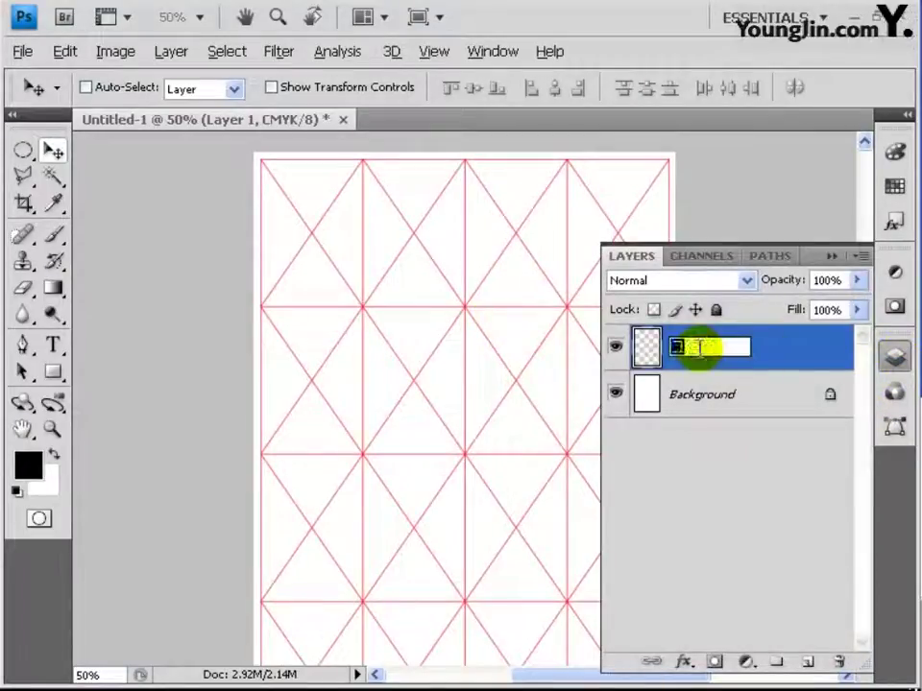
key(Return)
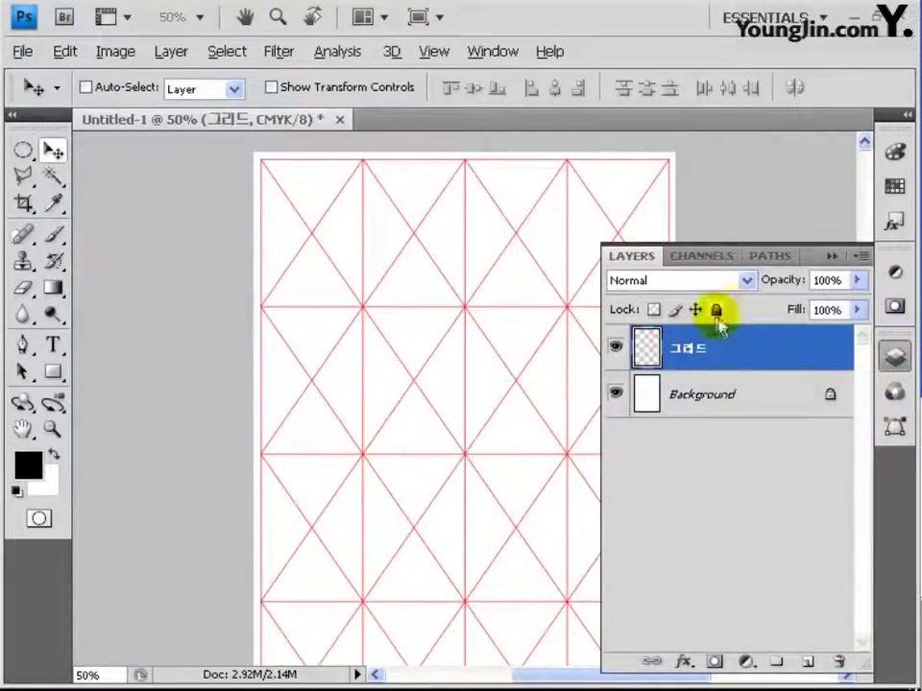
click(716, 310)
click(832, 257)
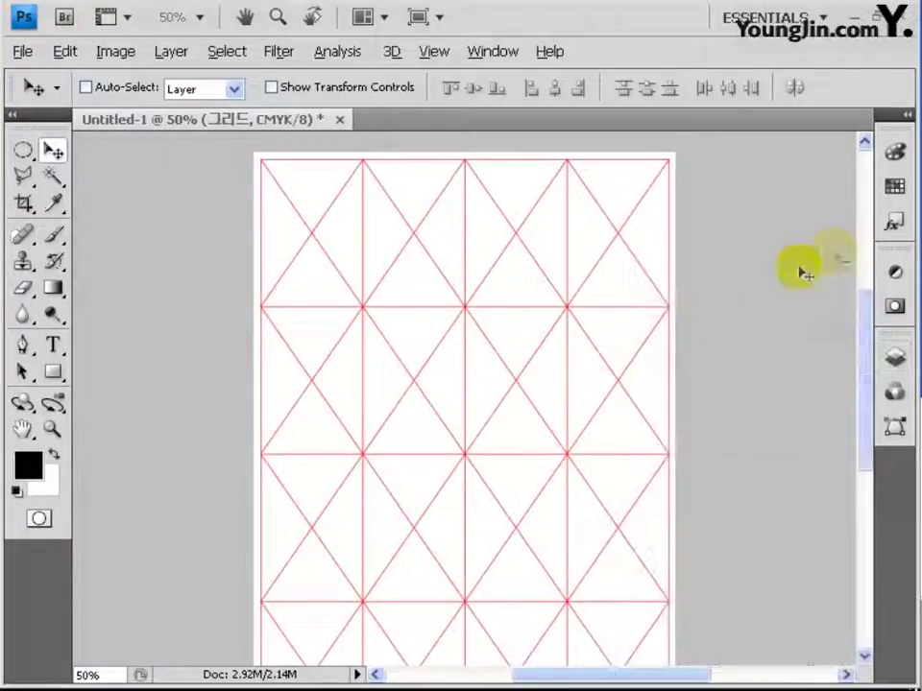
Step: Save the document as 포토샵 작업 in Photoshop format with layers and maximized compatibility
key(ctrl+s)
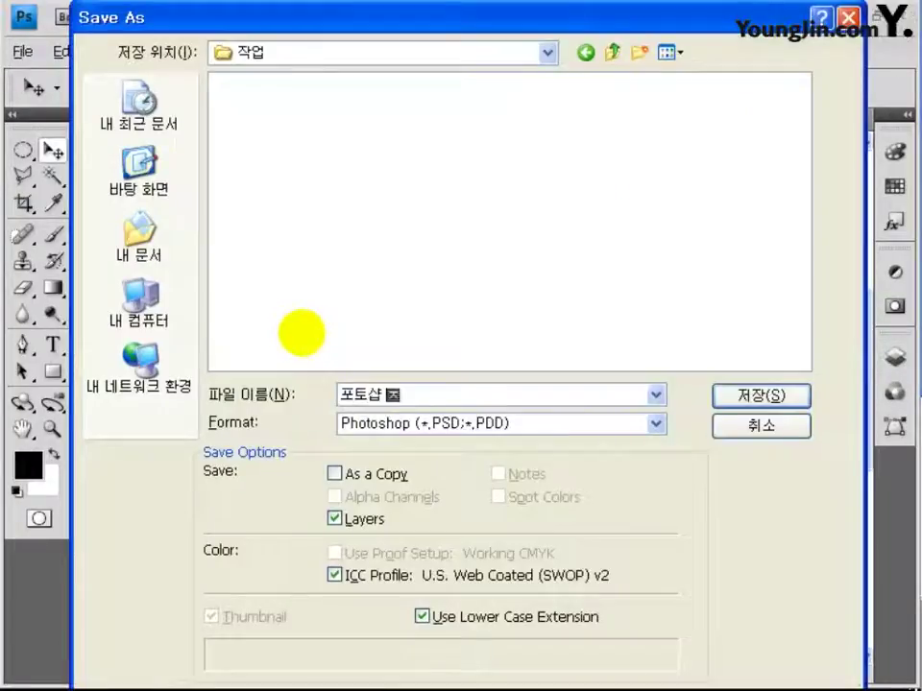
text(포토샵 작업)
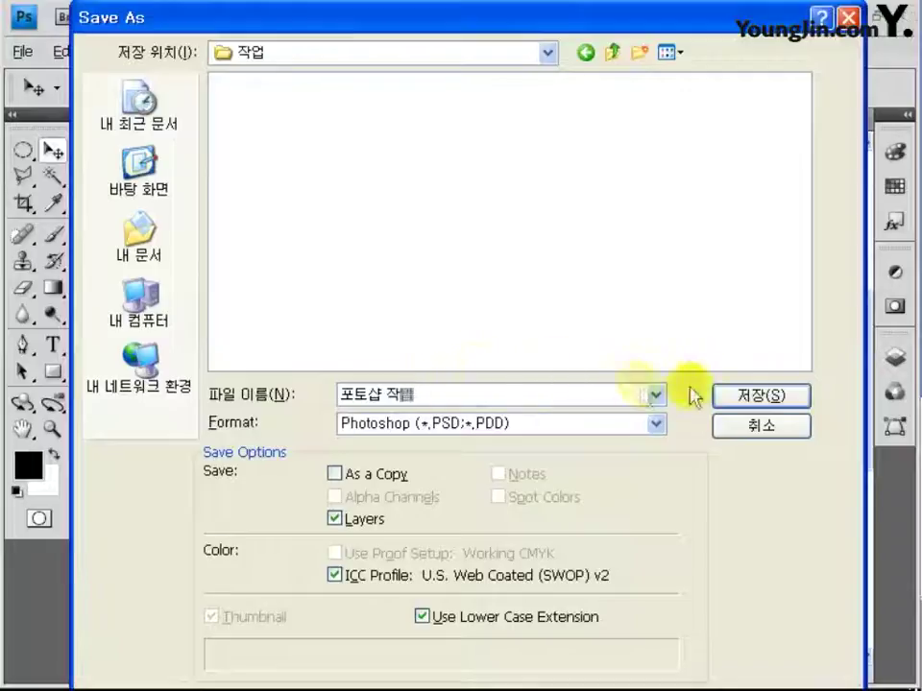
click(756, 396)
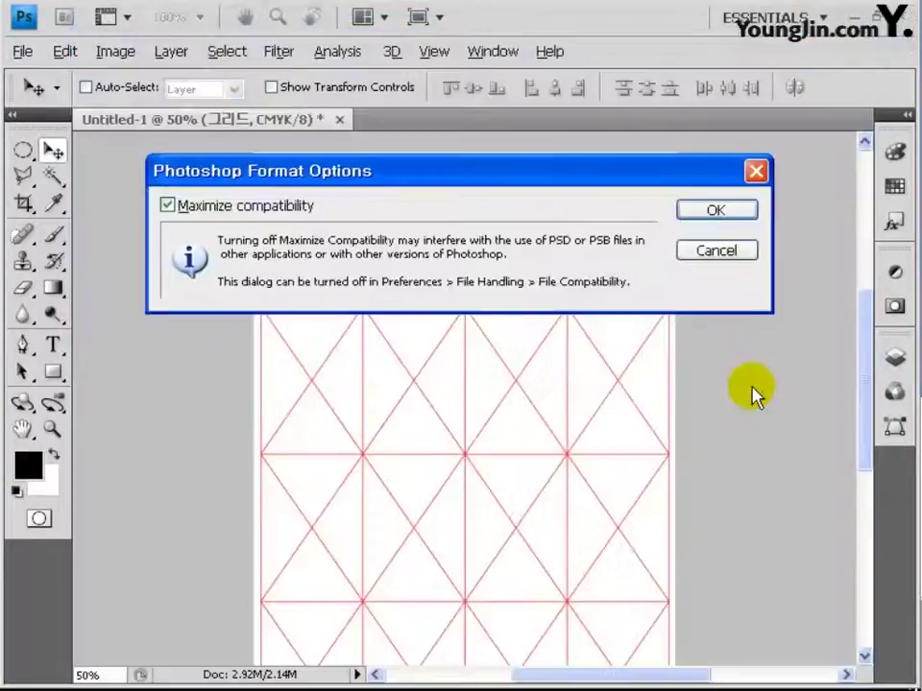
click(706, 213)
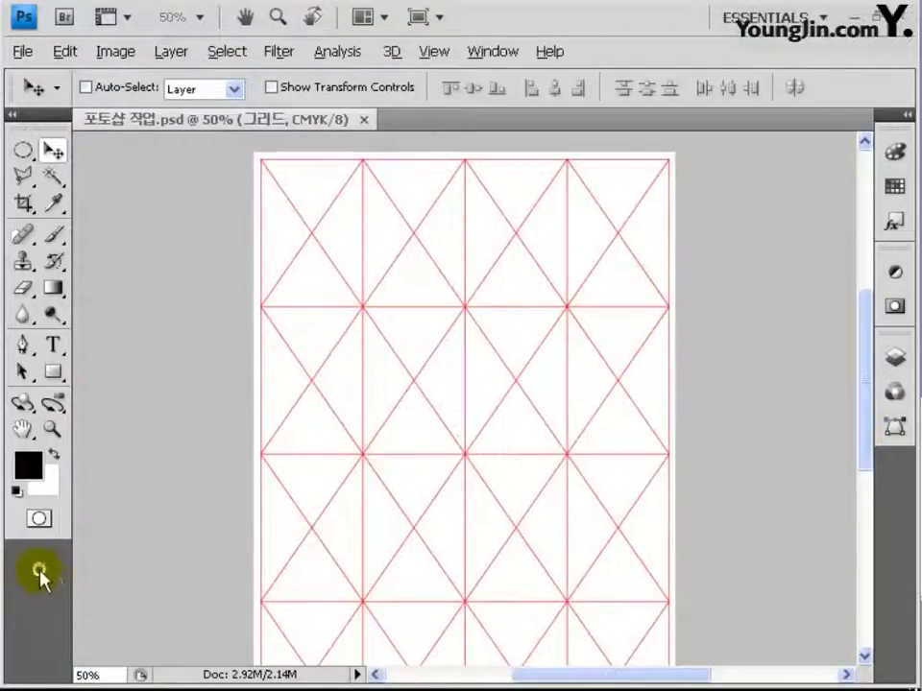
Step: Open the turtle ship image 거북선 from the 수험자료 folder
key(ctrl+o)
click(250, 89)
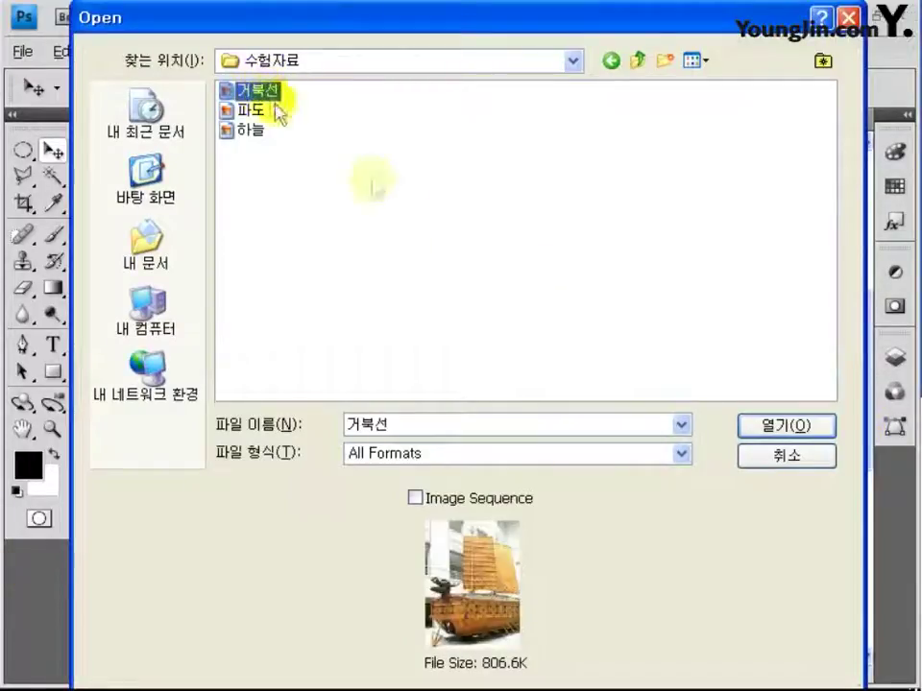
click(759, 425)
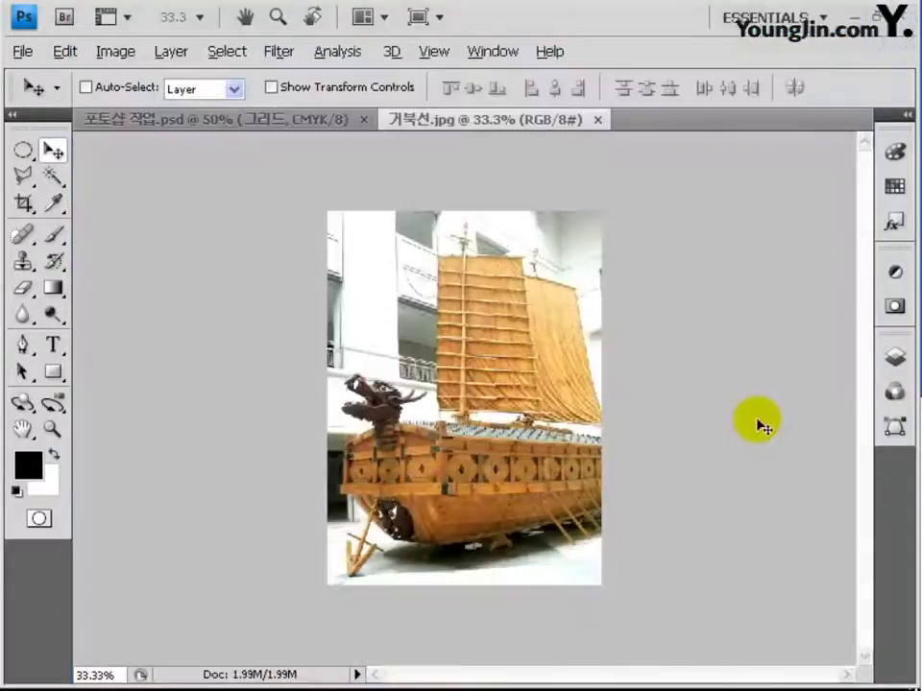
Step: Trace a Pen tool path around the outline of the ship, including its dragon head, spikes and sails
key(p)
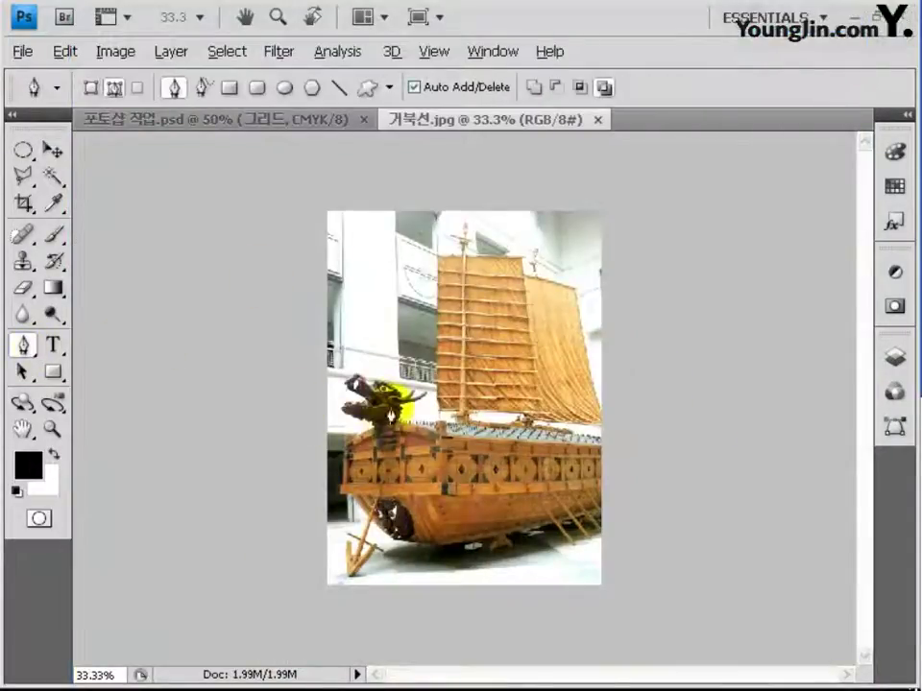
drag(348, 285, 617, 494)
scroll(380, 463, down, 2)
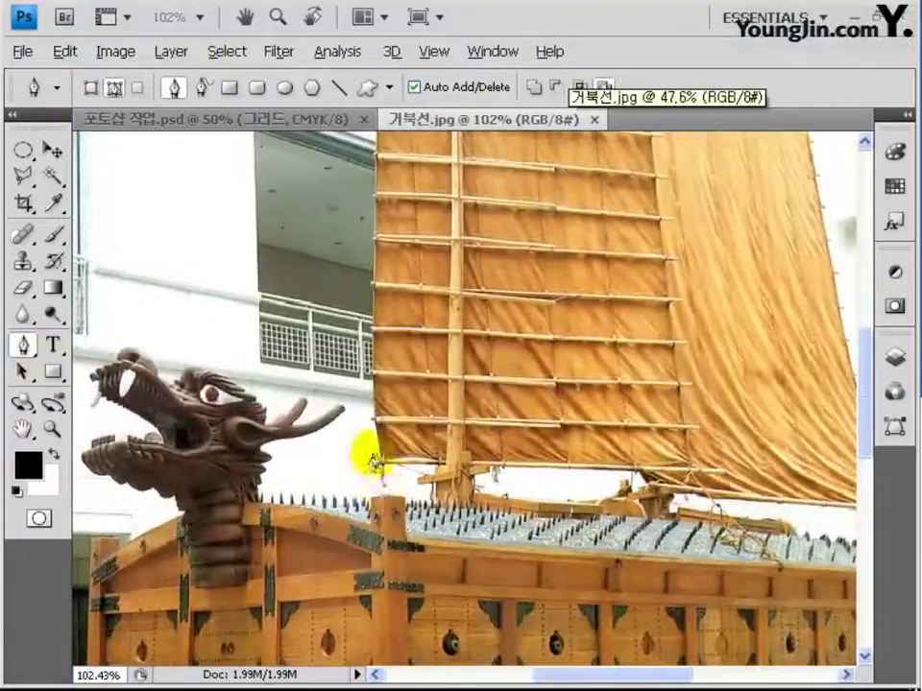
click(380, 470)
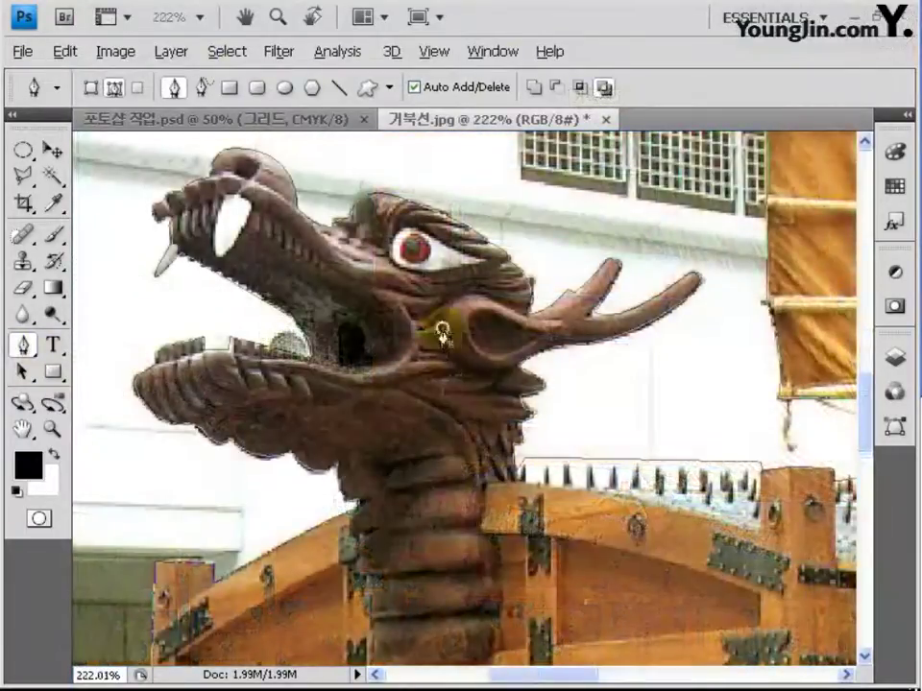
Step: Convert the ship's path into a new anti-aliased selection with a feather radius of 0 pixels
right_click(439, 331)
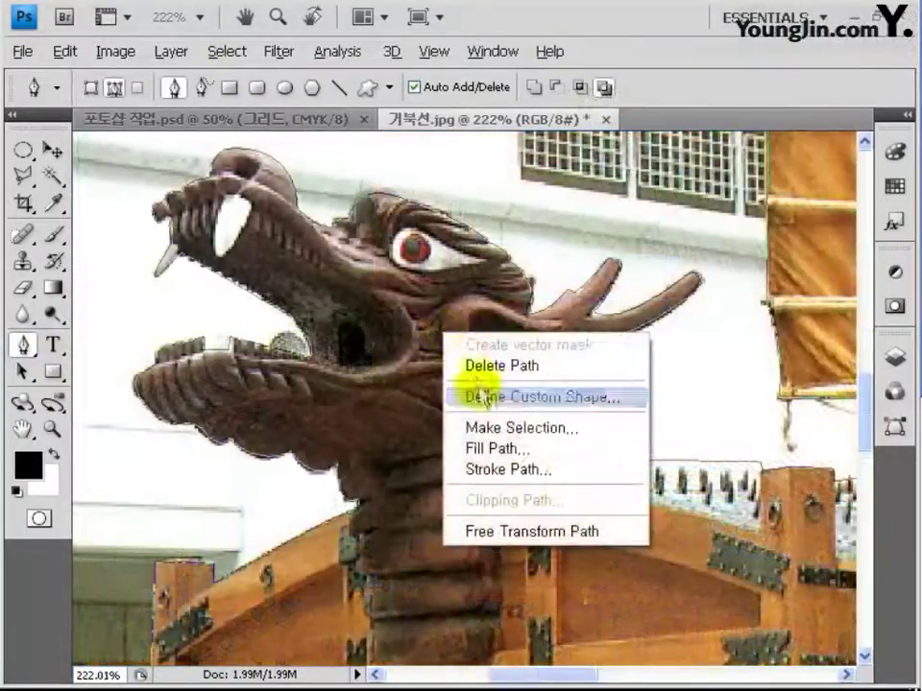
click(536, 432)
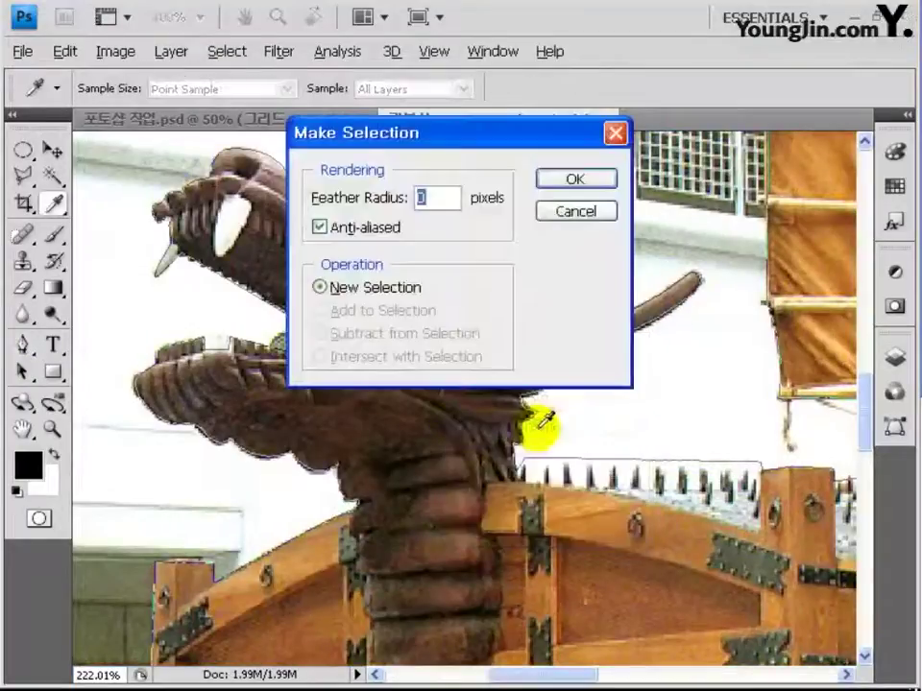
click(574, 180)
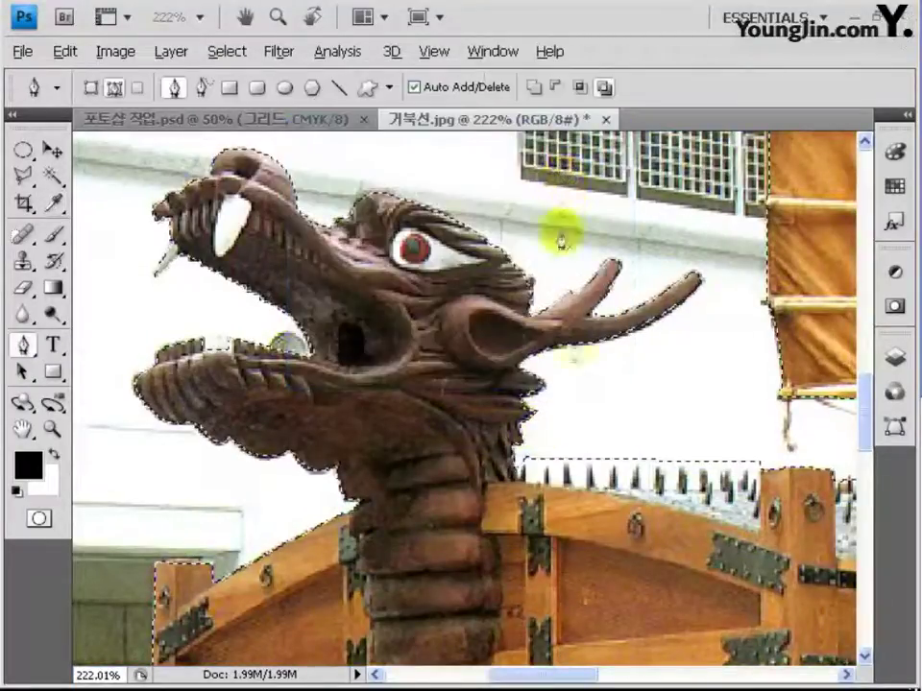
Step: Subtract the white background gaps between the sail and the spiked deck from the selection with the Magic Wand
drag(566, 518, 334, 521)
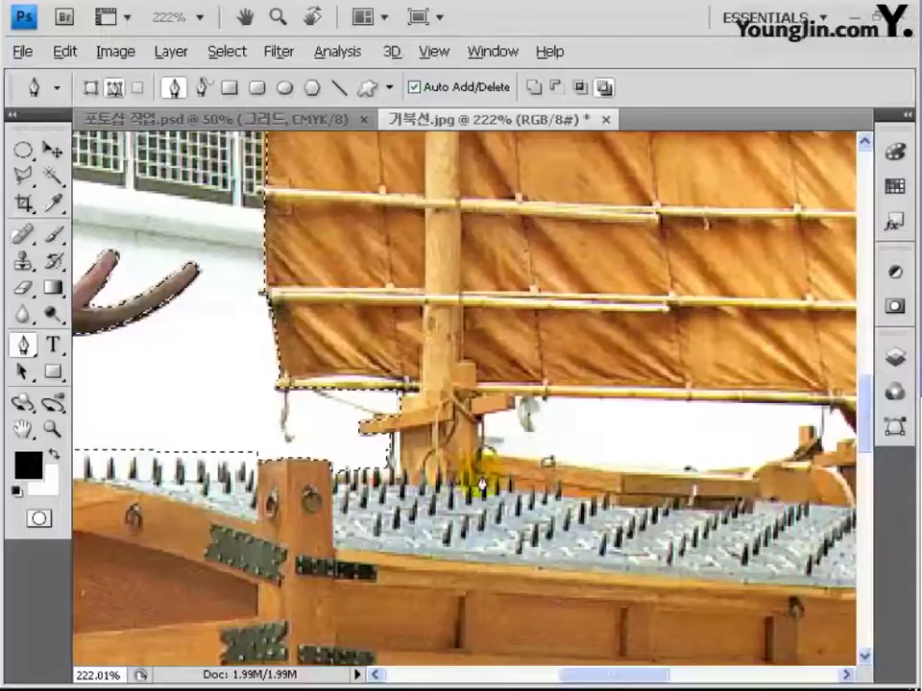
drag(481, 485, 353, 473)
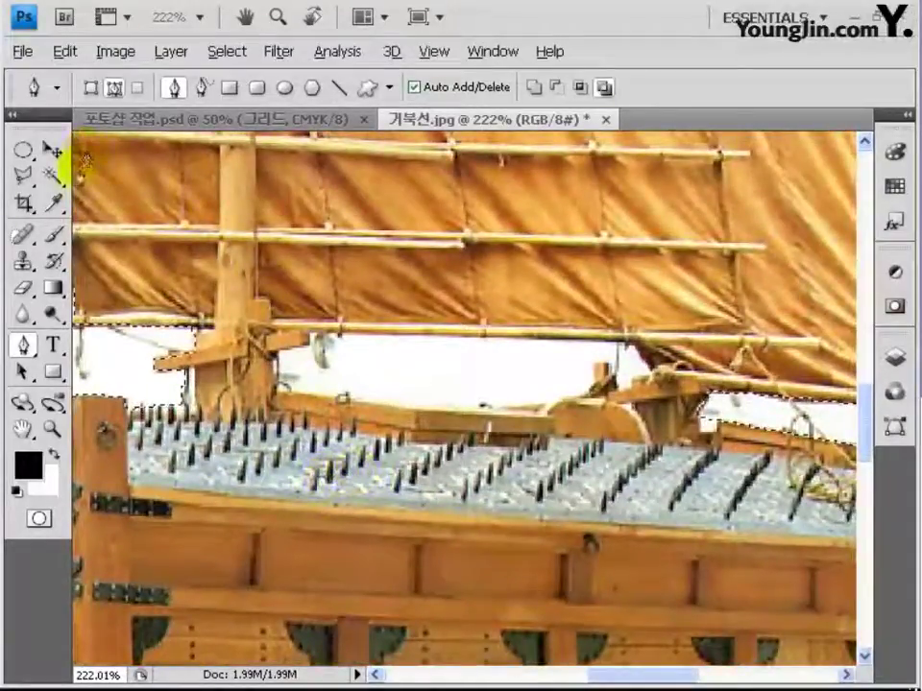
click(54, 178)
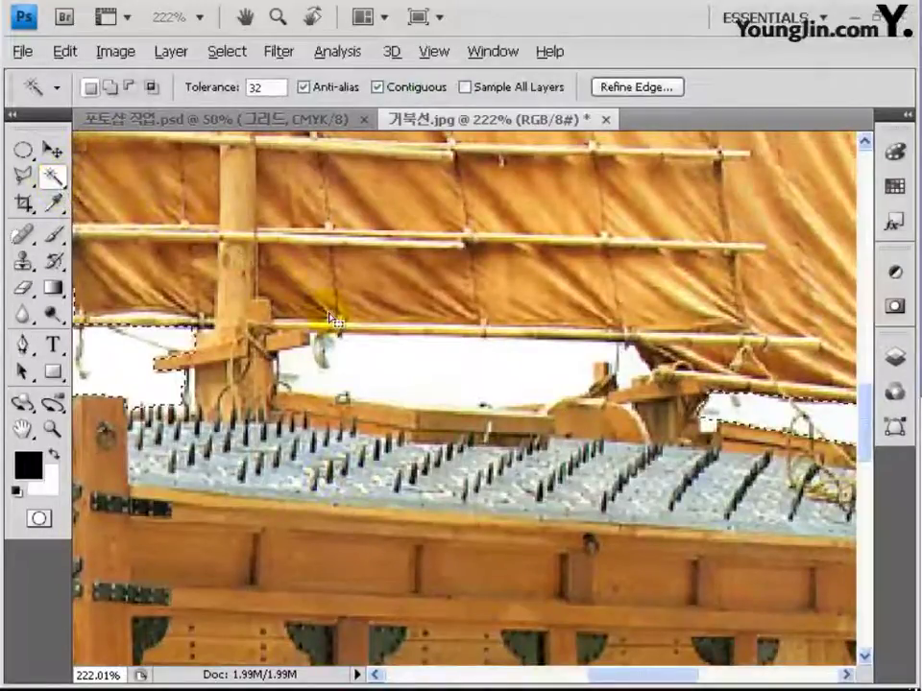
drag(332, 320, 389, 358)
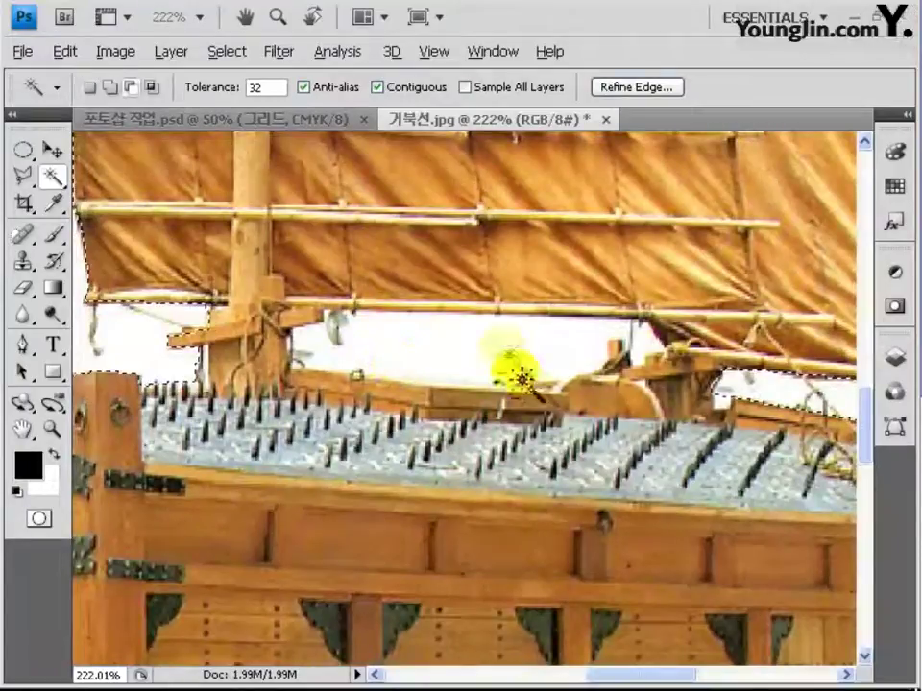
click(509, 361)
click(644, 346)
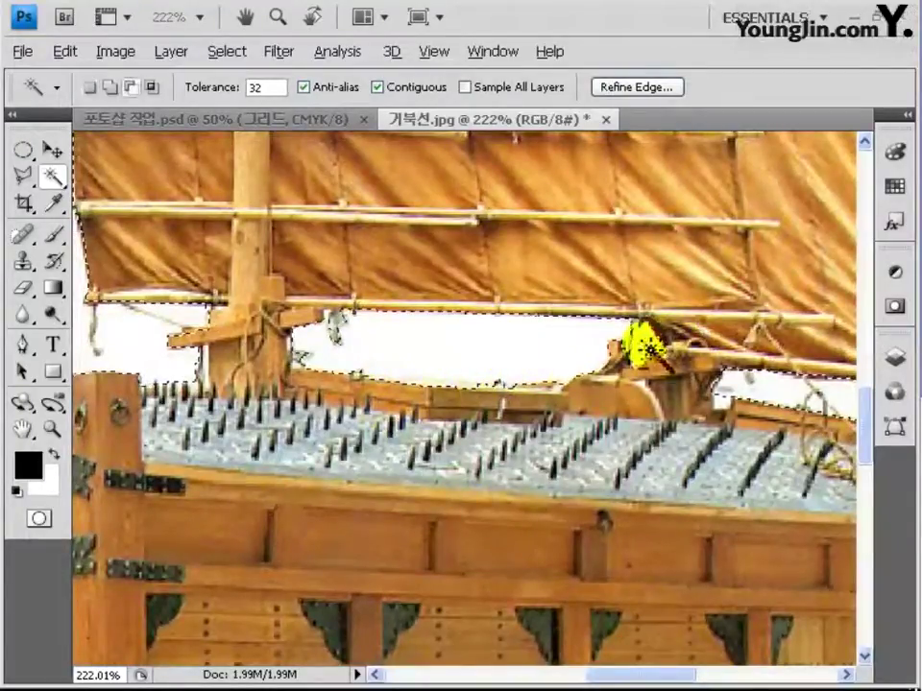
drag(644, 360, 614, 469)
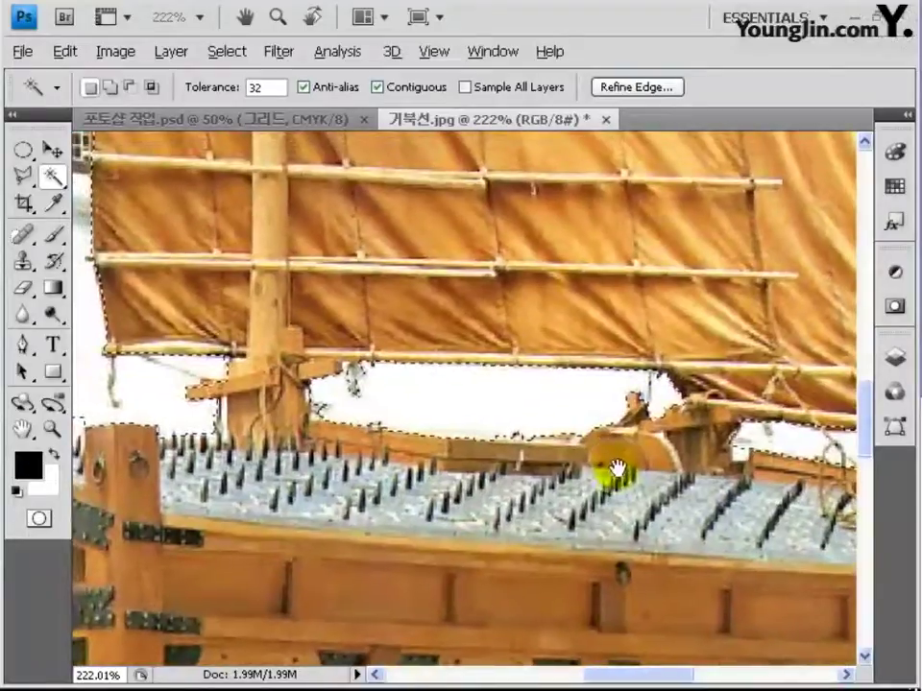
click(501, 178)
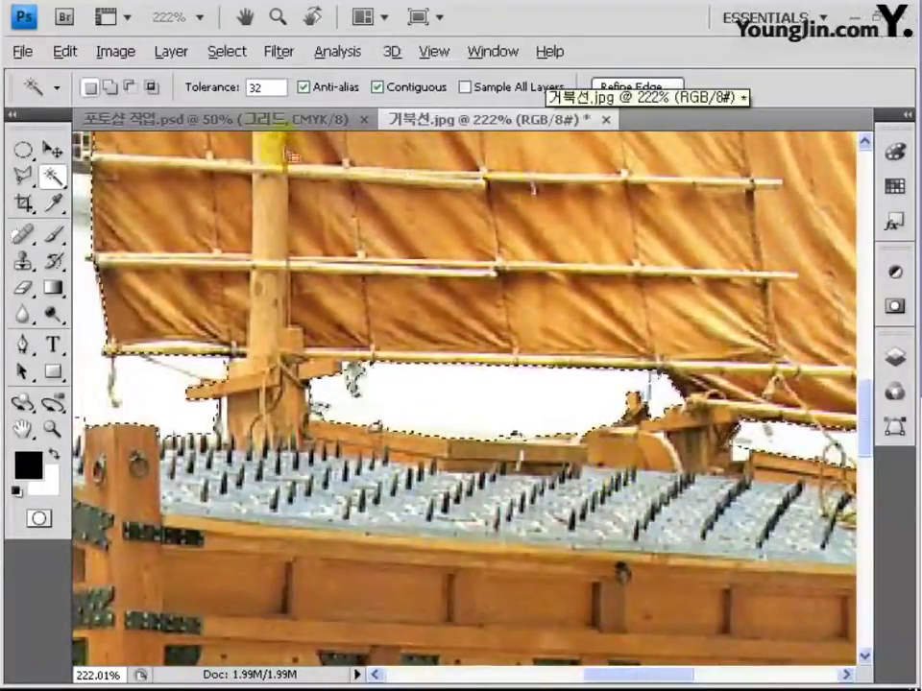
Step: Paste the cut-out ship into the 포토샵 작업.psd poster and move it so its stern extends past the right edge
click(246, 117)
drag(477, 473, 468, 432)
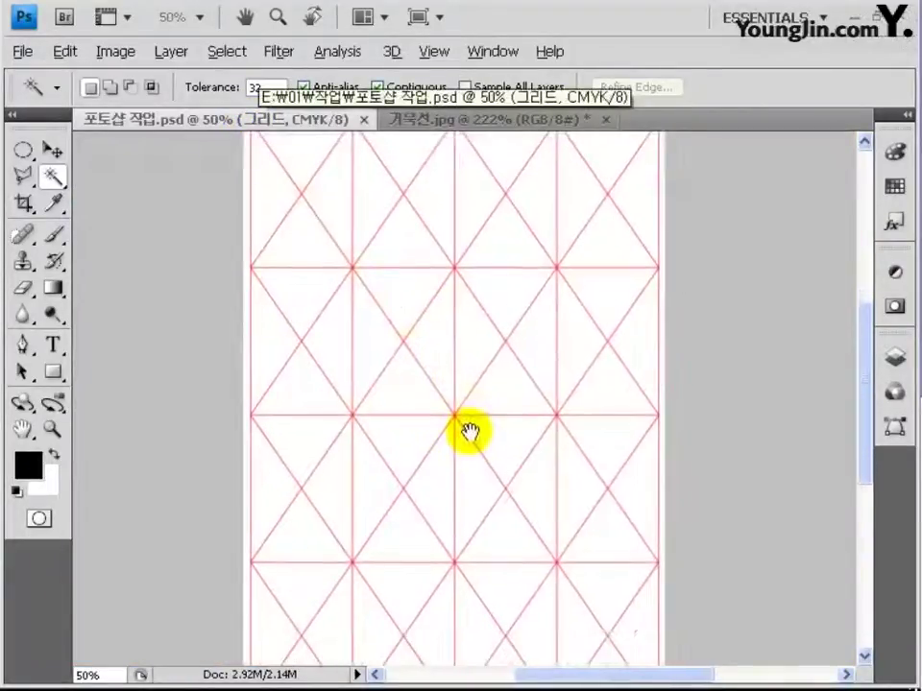
key(ctrl+v)
key(l)
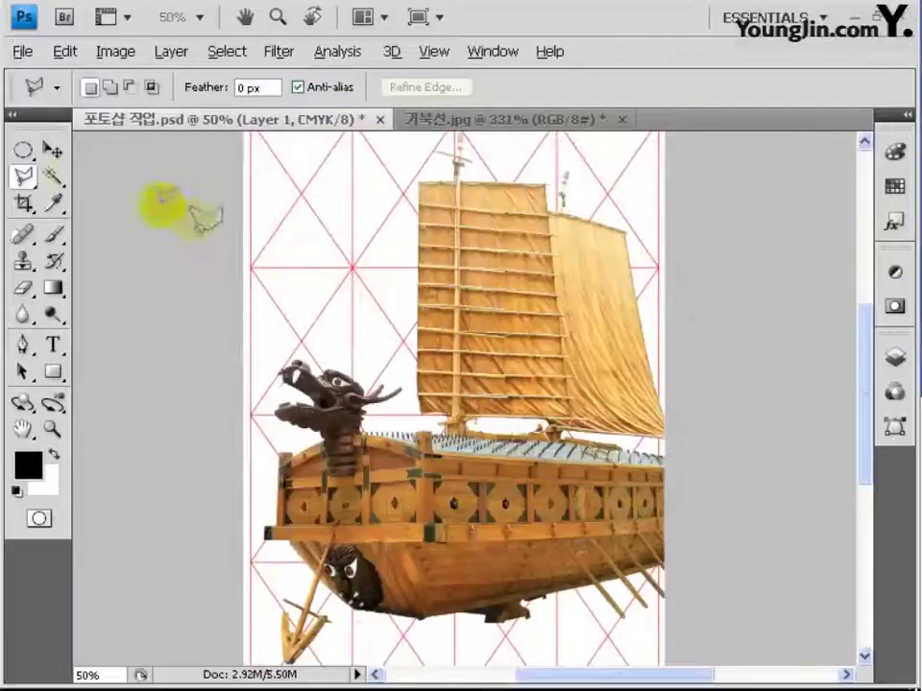
click(50, 151)
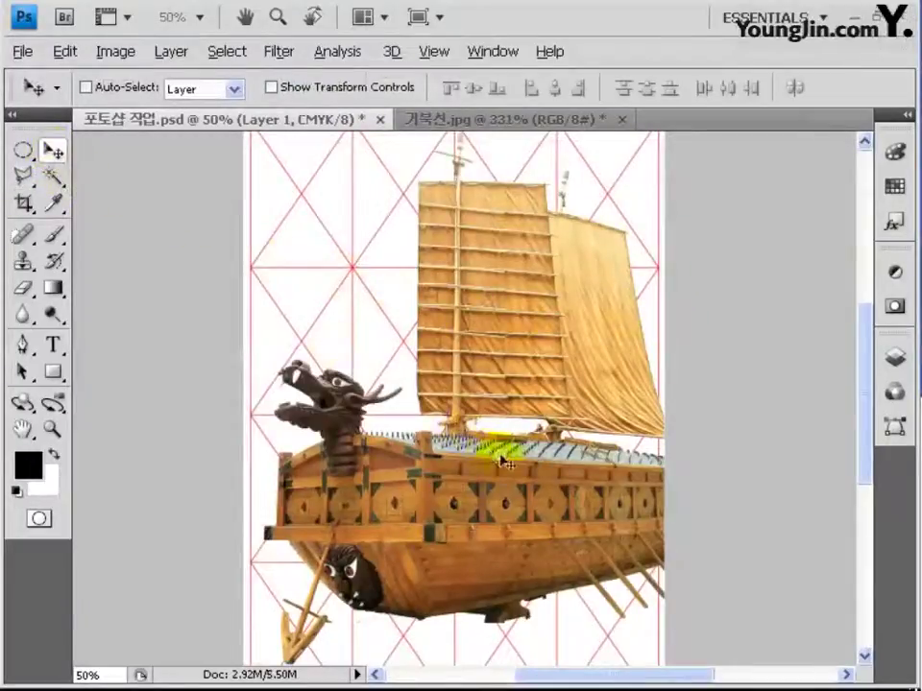
drag(504, 463, 586, 447)
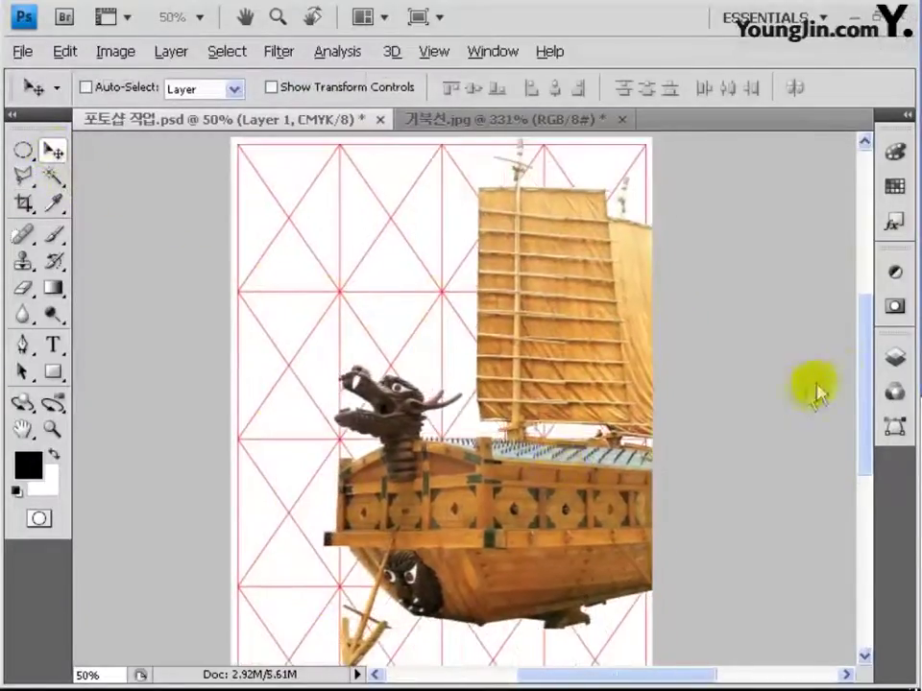
Step: Rename the ship layer as 거북선, place it beneath the 그리드 layer, and hide the grid
click(885, 354)
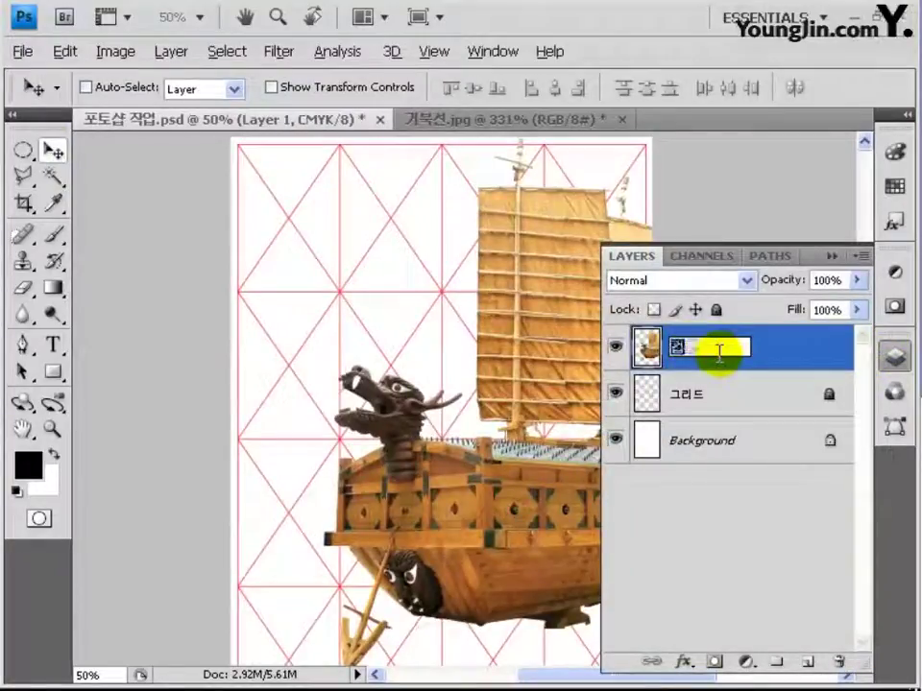
key(Return)
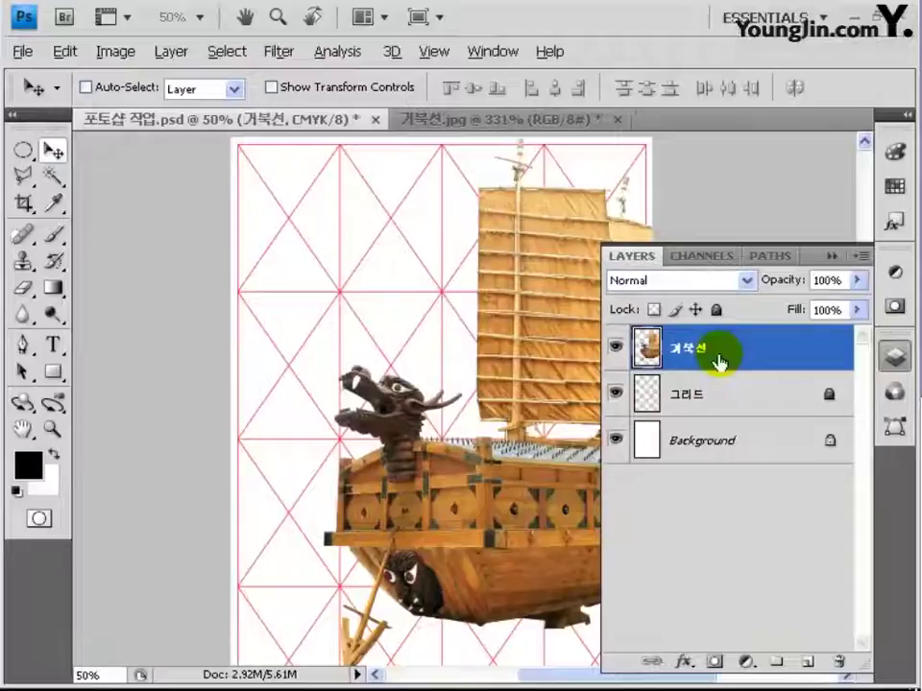
drag(762, 350, 759, 414)
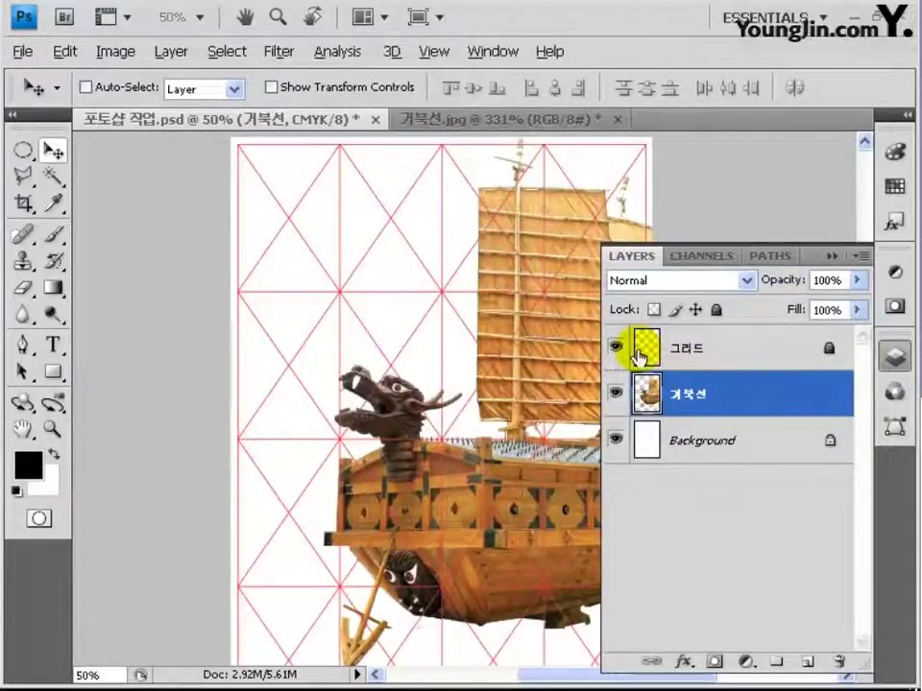
click(618, 350)
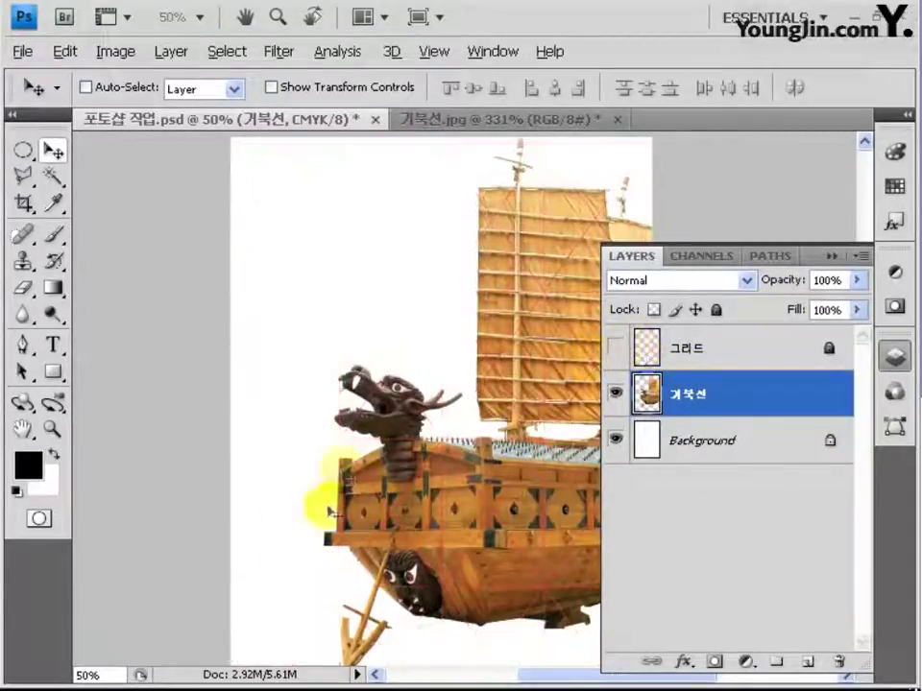
Step: Open the 하늘 image from the 수험자료 folder and copy the entire picture into the upper part of the poster
key(ctrl+o)
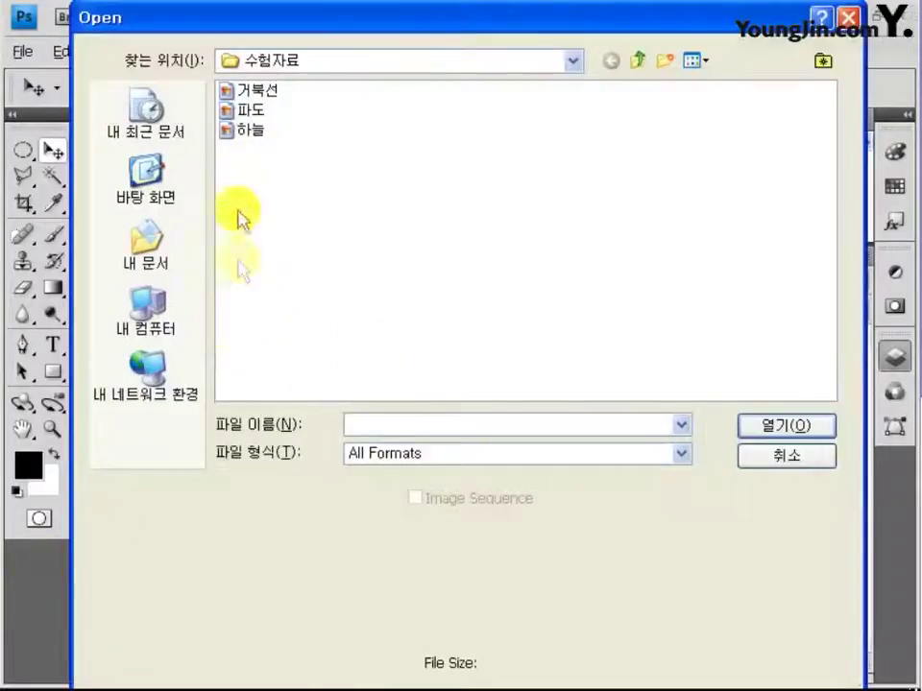
click(251, 133)
click(768, 425)
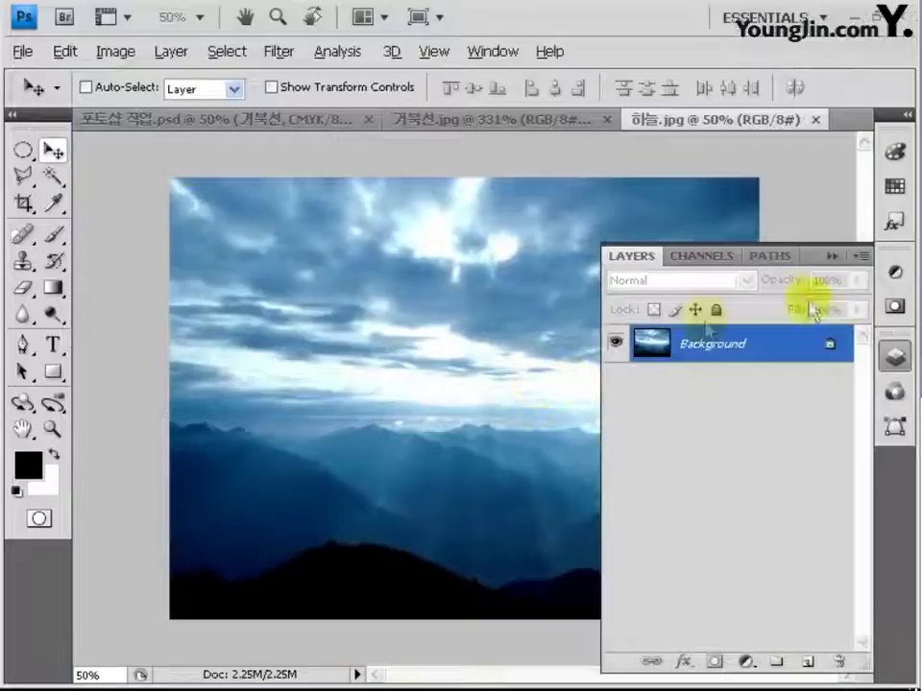
click(832, 256)
key(ctrl+a)
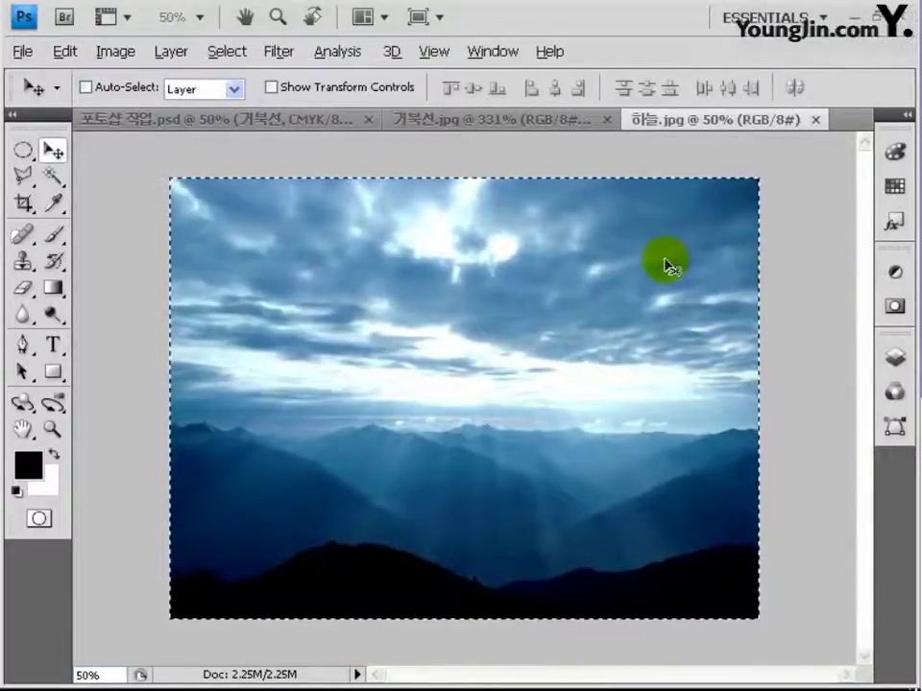
drag(668, 264, 461, 382)
Step: Show the 그리드 layer again and shift the sky image left so its bright clouds sit in the poster's upper left
click(893, 359)
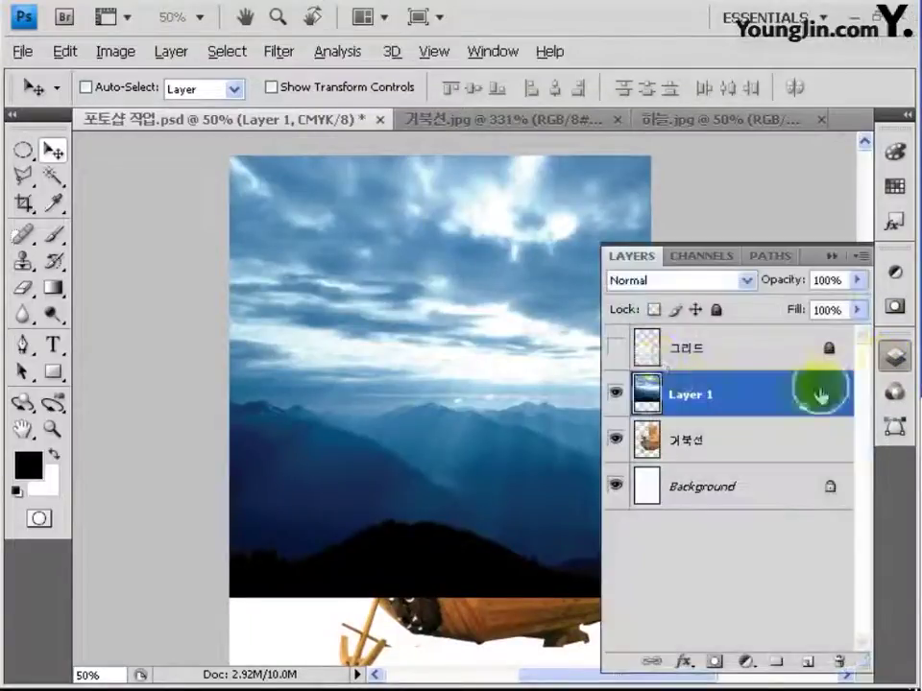
click(615, 354)
click(830, 256)
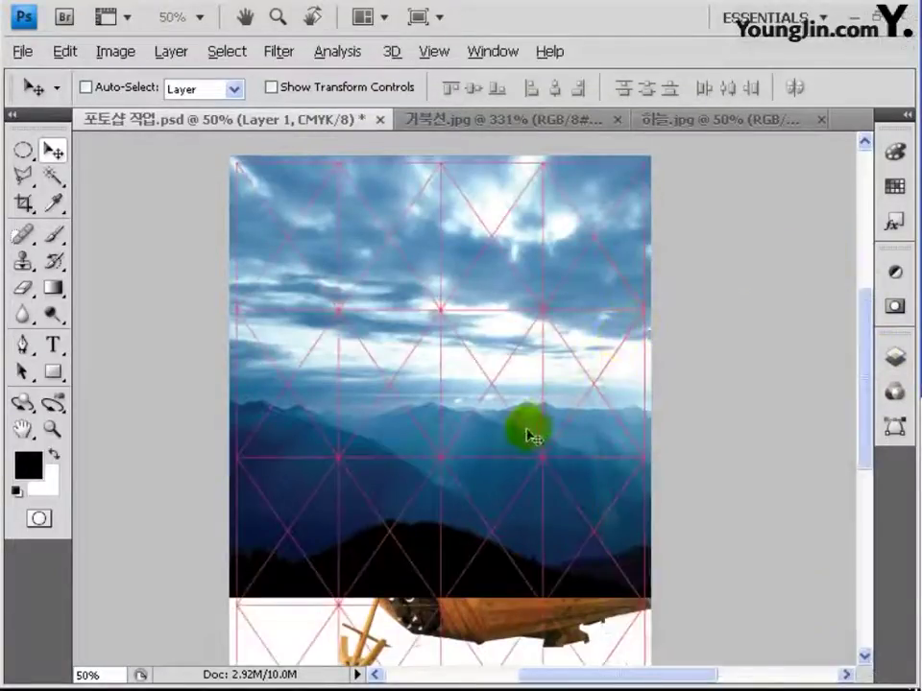
drag(525, 434, 475, 432)
Step: Rename the sky layer as 하늘 and move it beneath the 거북선 layer
click(893, 359)
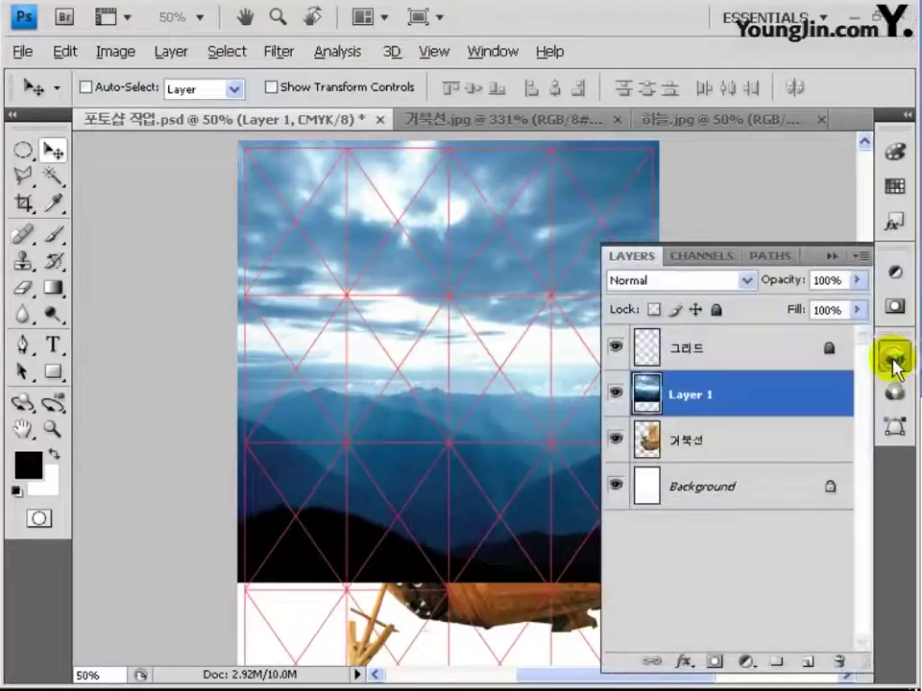
click(754, 399)
double_click(694, 392)
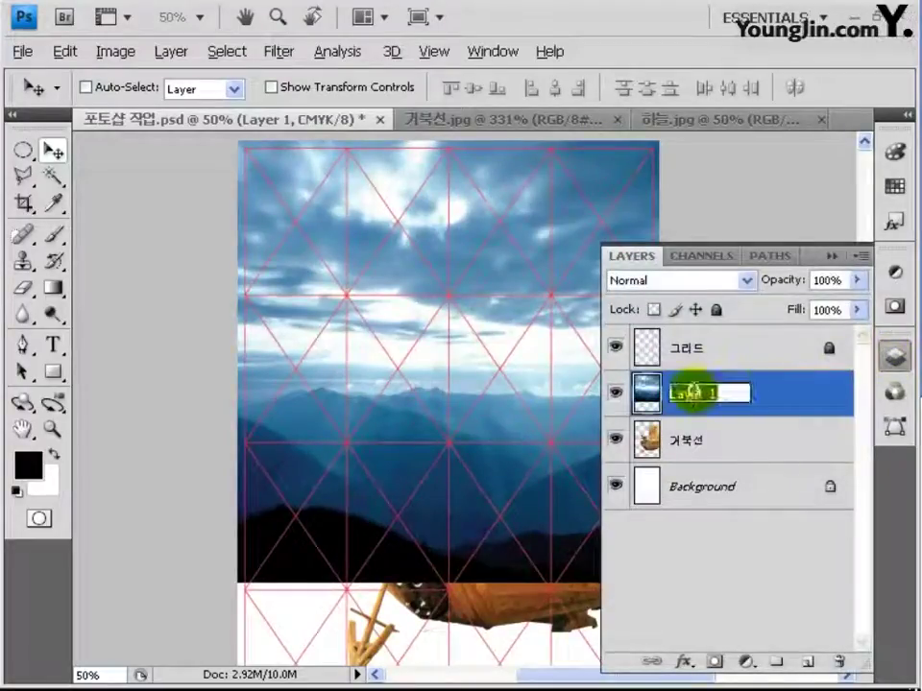
click(688, 396)
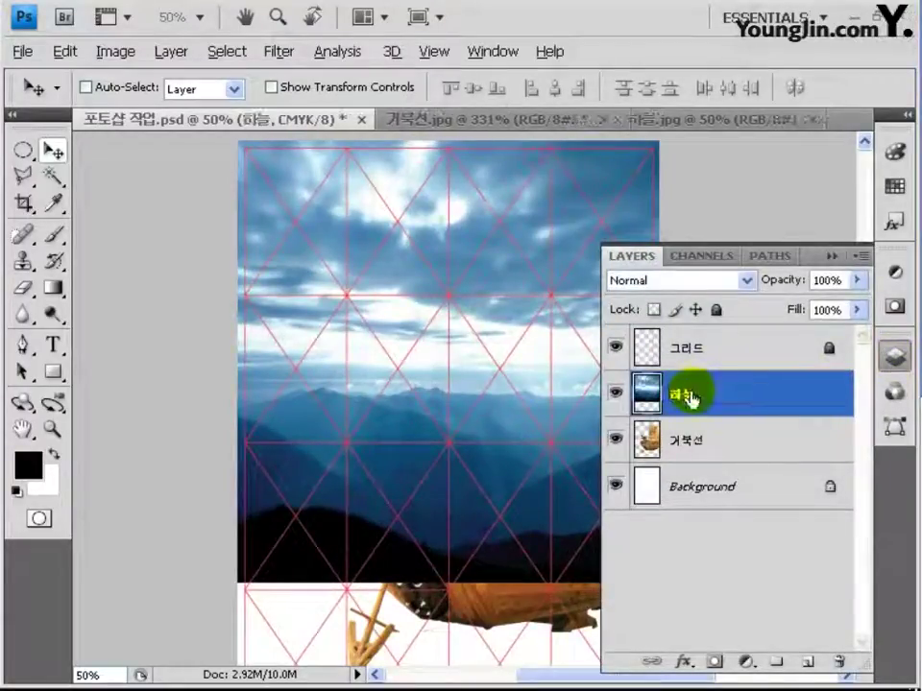
drag(690, 396, 677, 468)
click(831, 255)
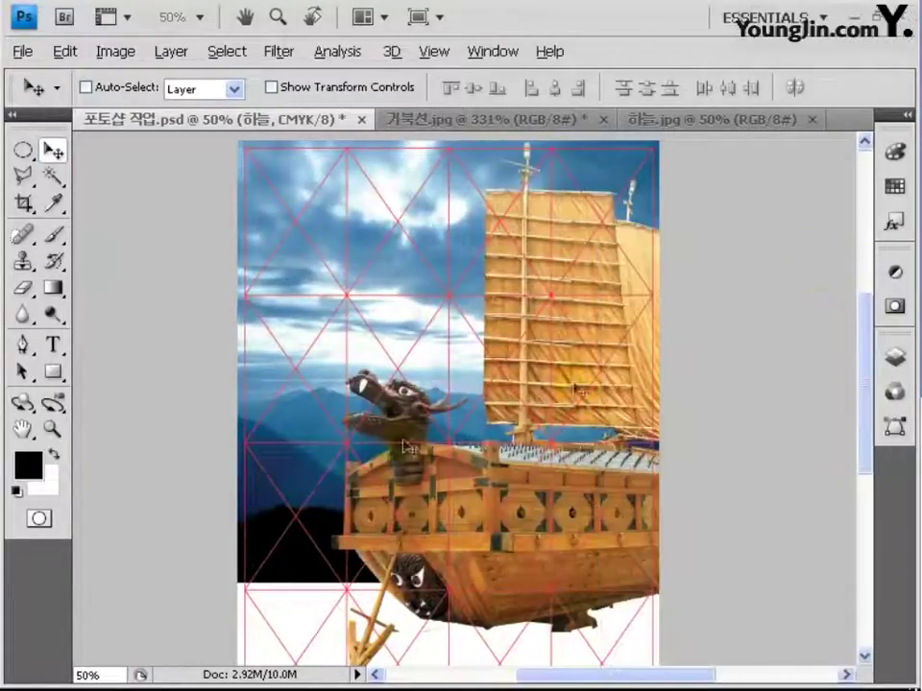
Step: Open the 파도 image from the 수험자료 folder and copy the entire picture into the poster between the sky and ship
key(ctrl+o)
click(250, 109)
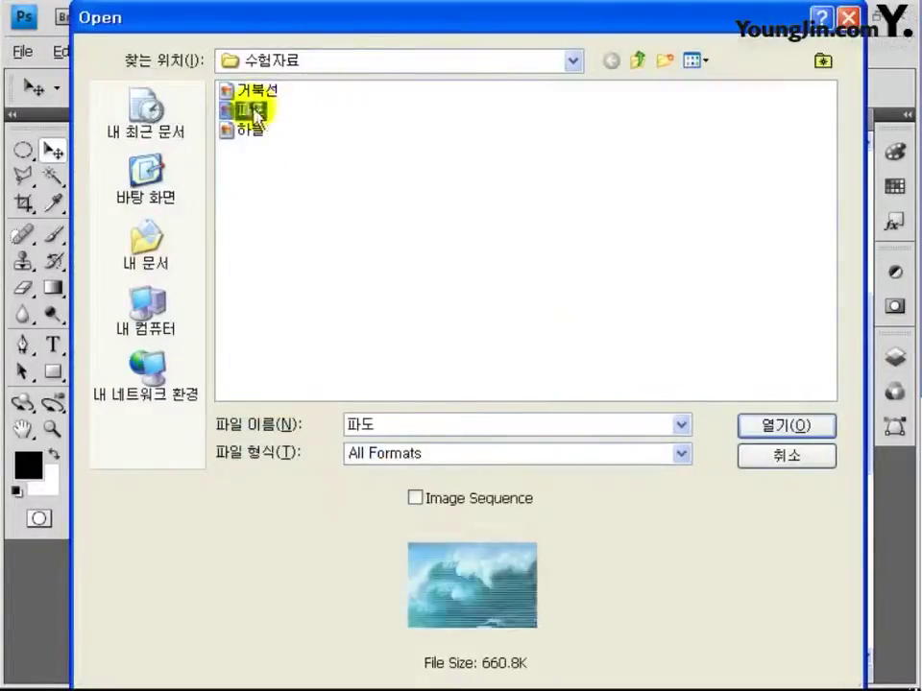
click(742, 427)
key(ctrl+a)
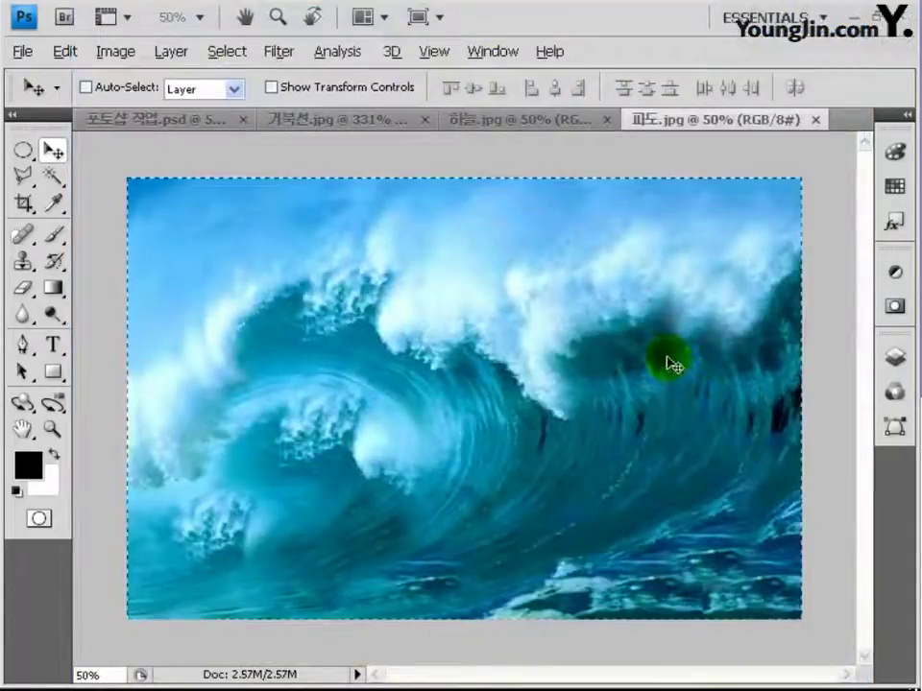
drag(670, 362, 418, 419)
Step: Rename the wave layer as 파도 and move the wave image down and left to the poster's bottom edge
click(895, 358)
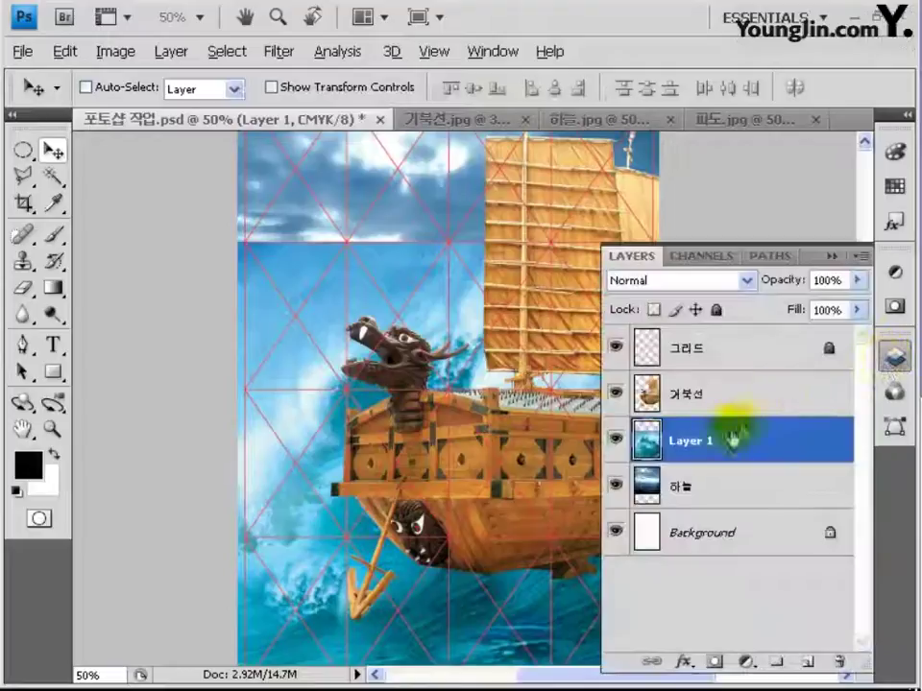
double_click(702, 441)
text(피도)
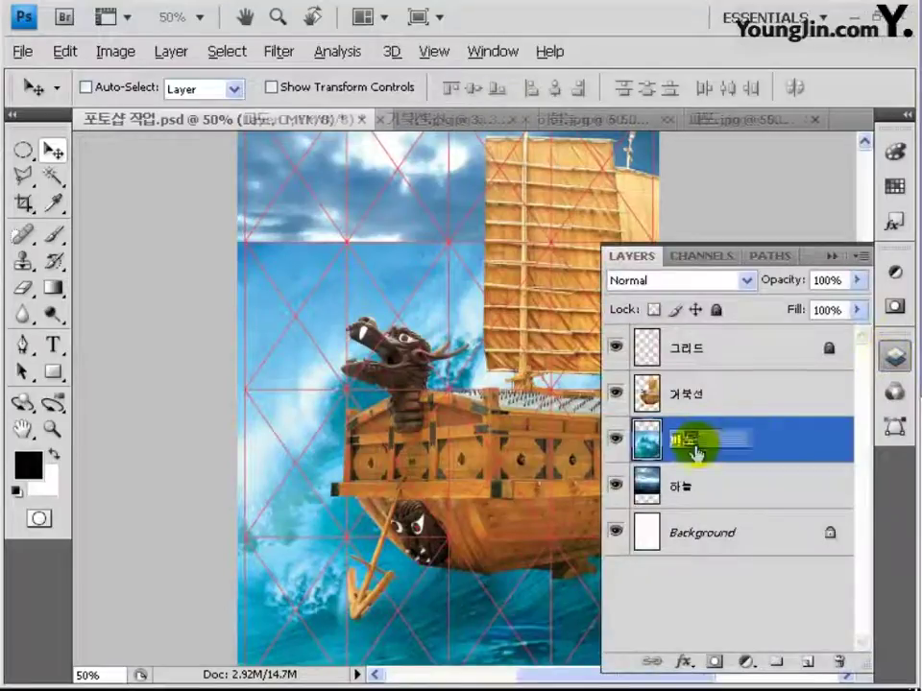
key(Return)
click(832, 257)
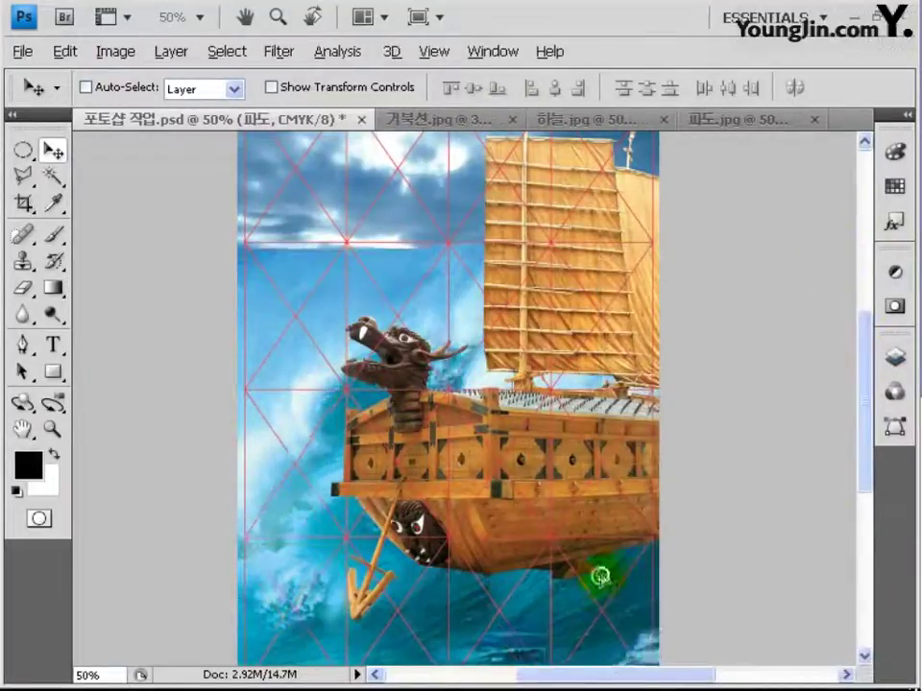
drag(596, 576, 442, 634)
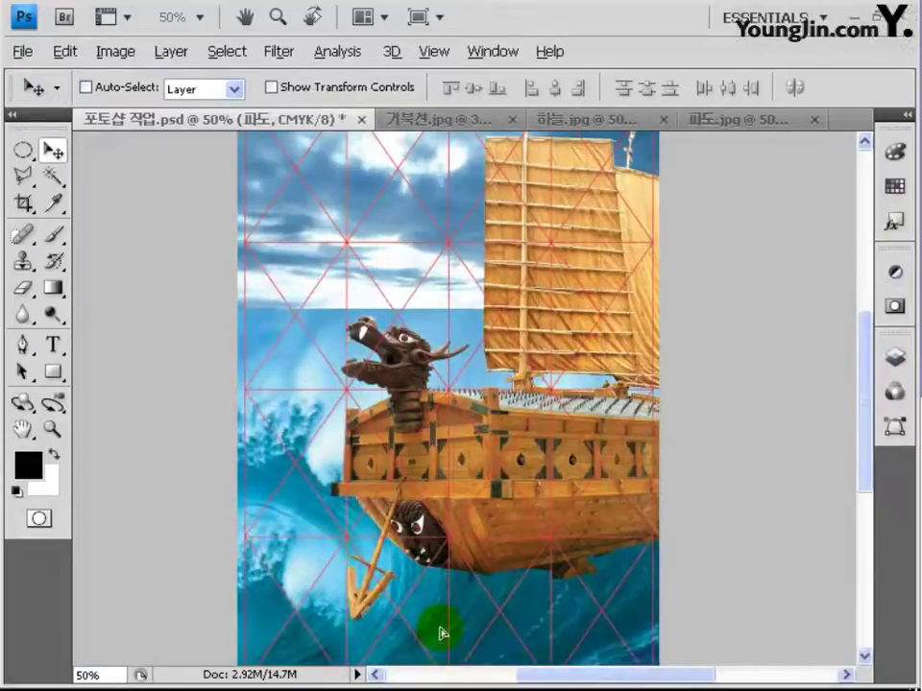
Step: Set the foreground color to C 100, M 100, Y 100, K 100
click(28, 466)
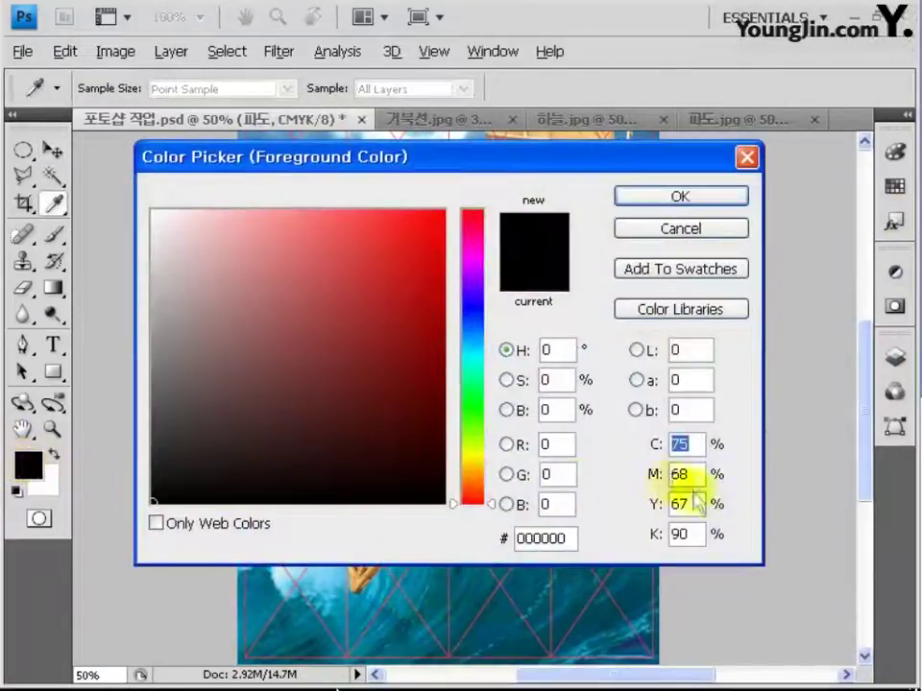
text(100)
key(Tab)
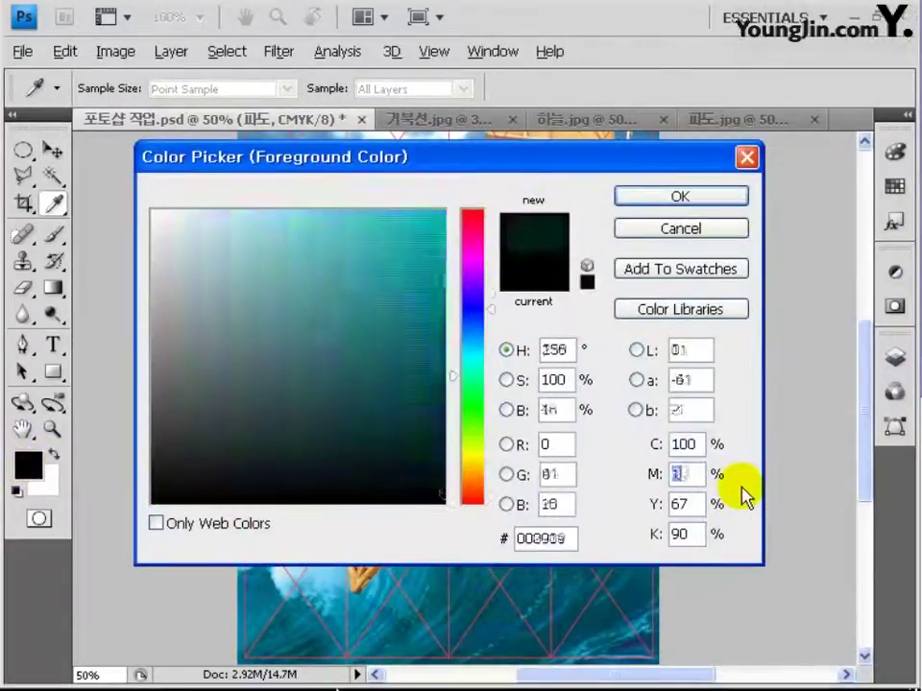
text(100)
key(Tab)
text(100)
key(Tab)
text(100)
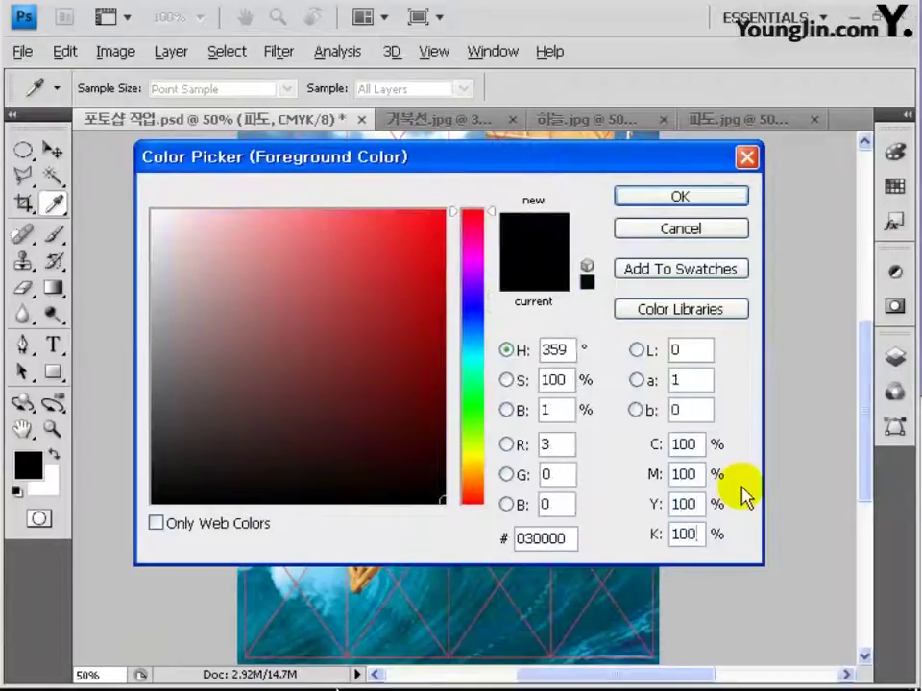
click(701, 198)
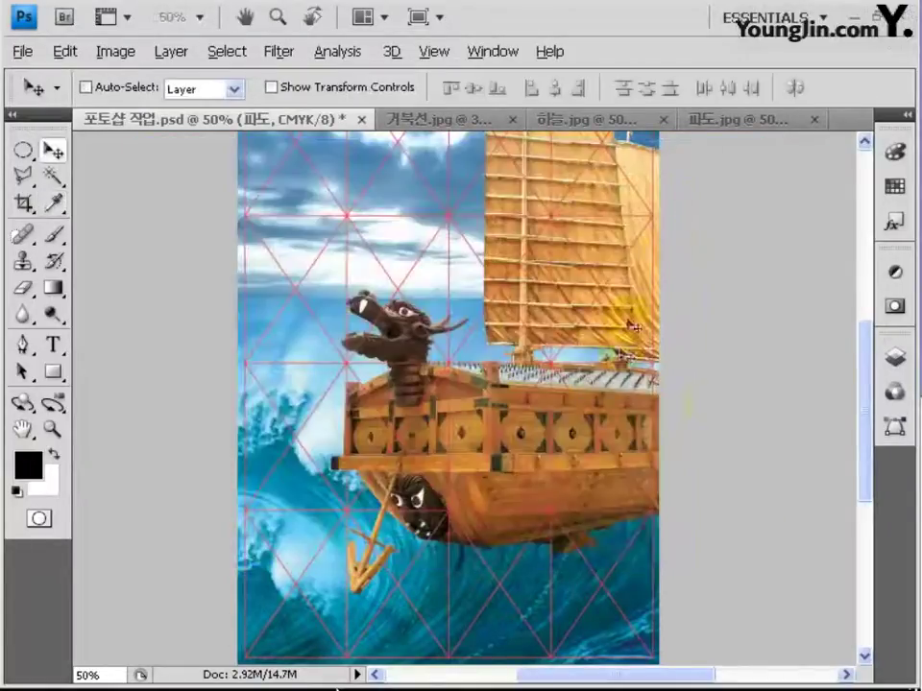
Step: Add a layer mask to the 파도 layer and fade the wave's upper edge into the sky with a black-to-white linear gradient
click(893, 363)
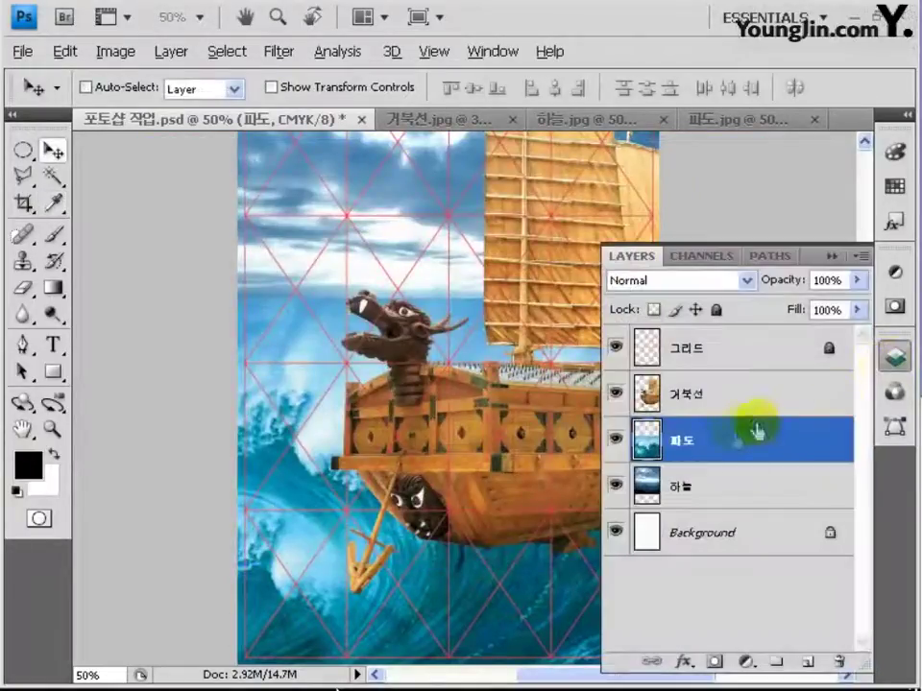
click(713, 662)
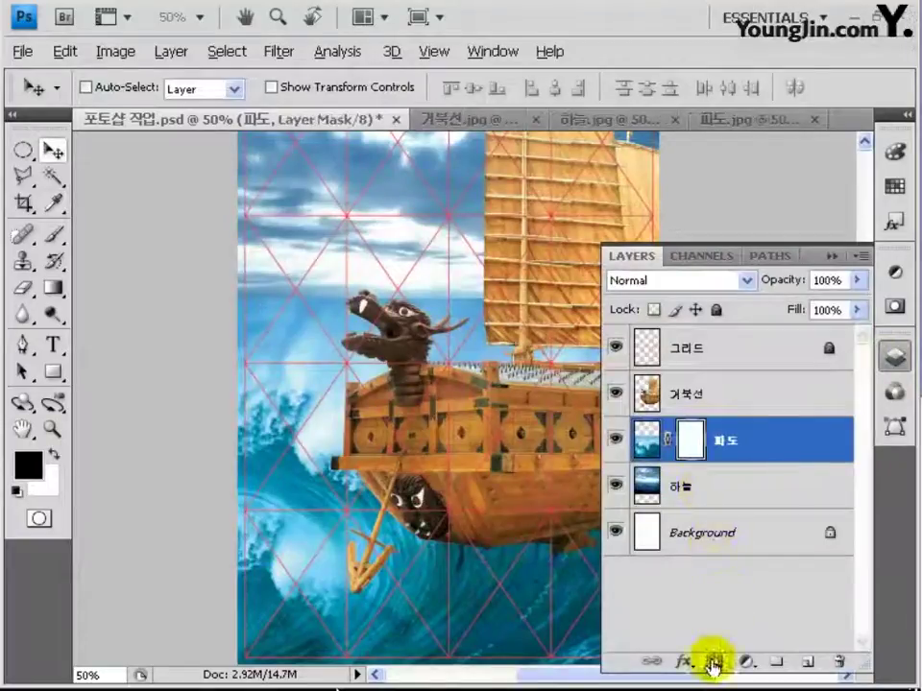
click(55, 288)
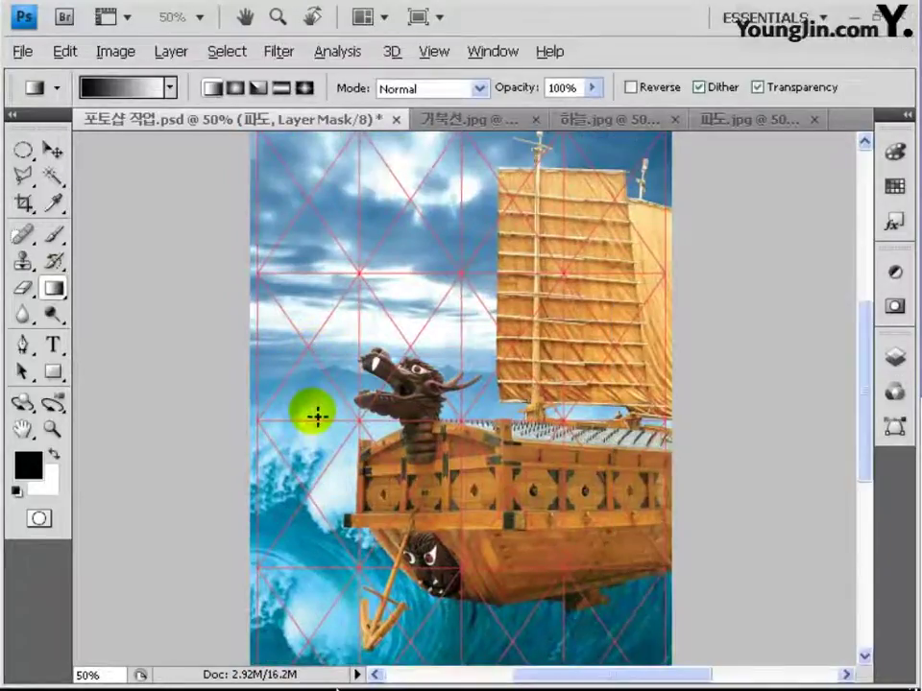
Step: Add a layer mask to the 거북선 layer and set up a soft 170 px brush with 0% hardness for it
click(894, 357)
click(715, 403)
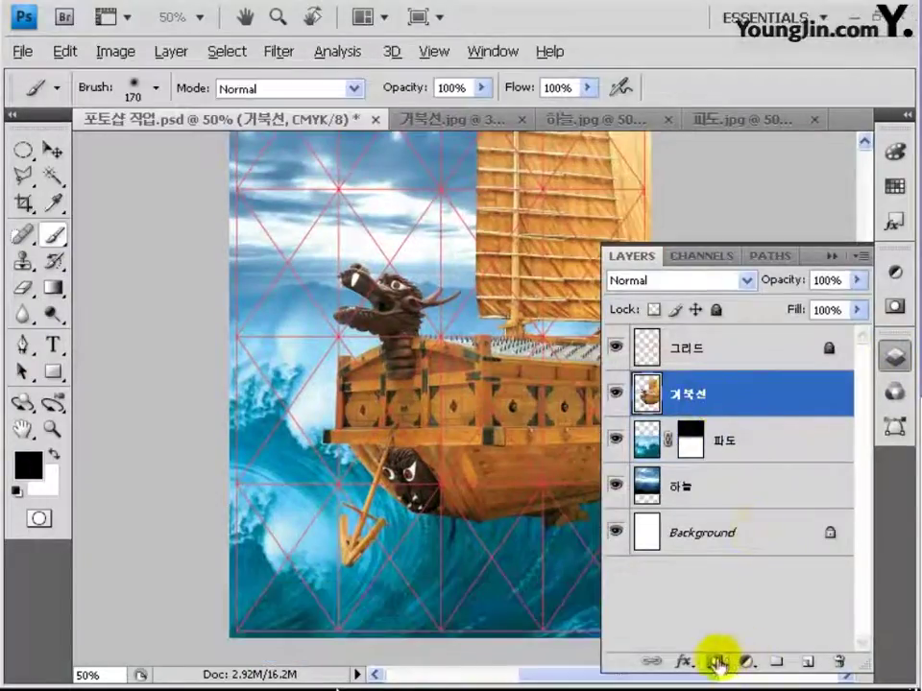
click(716, 661)
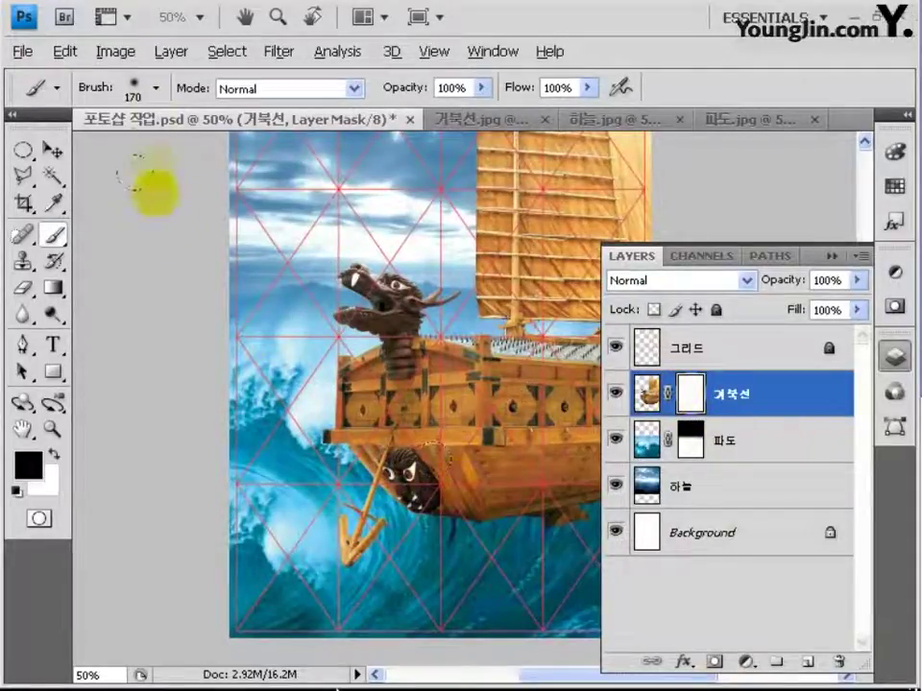
click(157, 91)
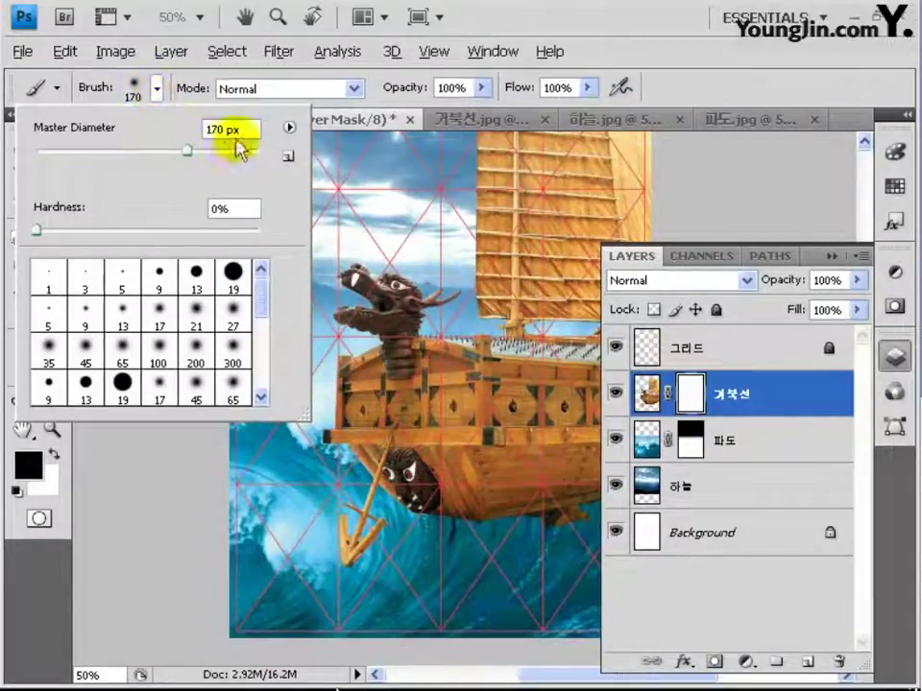
click(221, 208)
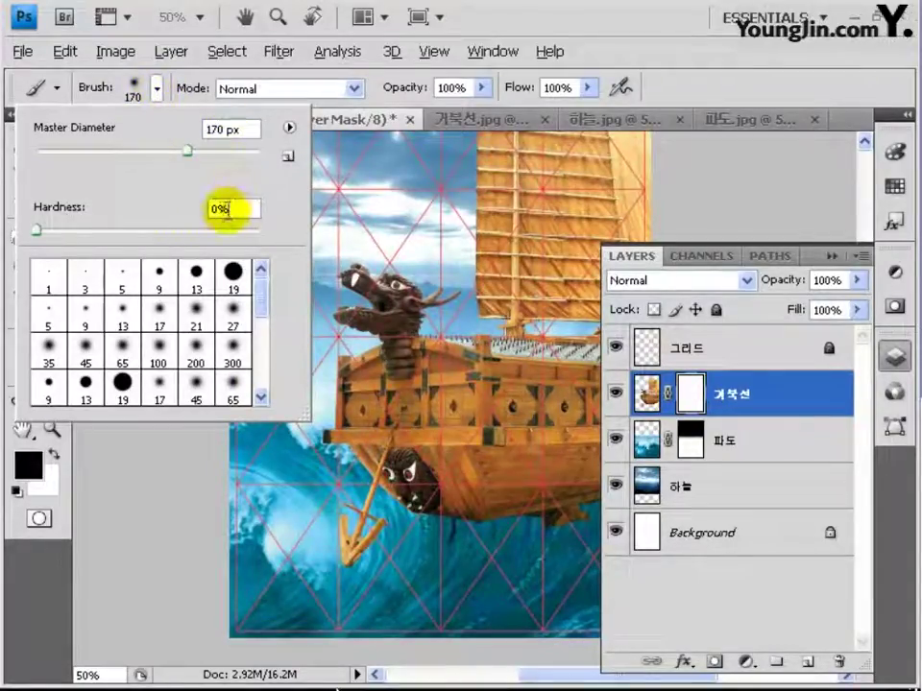
key(Return)
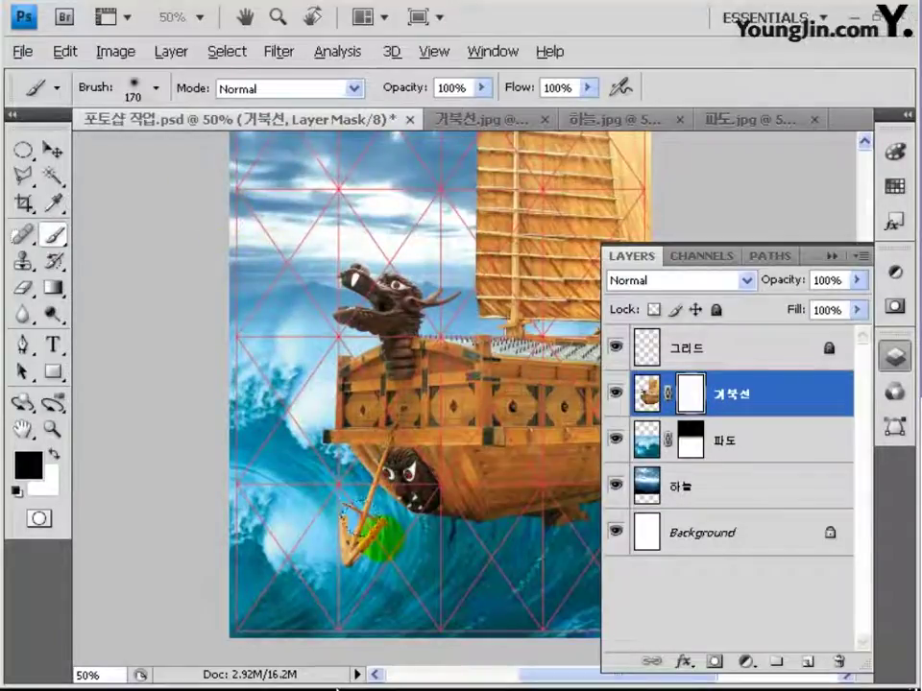
Step: Paint black on the 거북선 layer mask to hide the anchor and lower hull so the ship blends into the wave
mouse_move(377, 541)
mouse_down()
mouse_move(403, 486)
mouse_move(386, 534)
mouse_move(365, 546)
mouse_move(351, 518)
mouse_move(430, 518)
mouse_move(441, 530)
mouse_move(366, 535)
mouse_up()
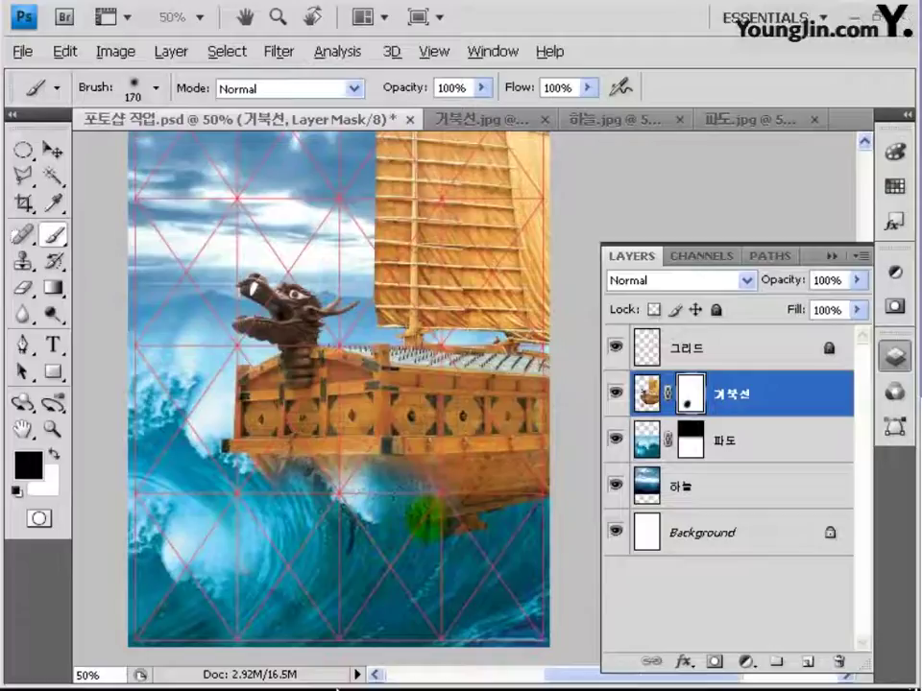
drag(373, 451, 223, 415)
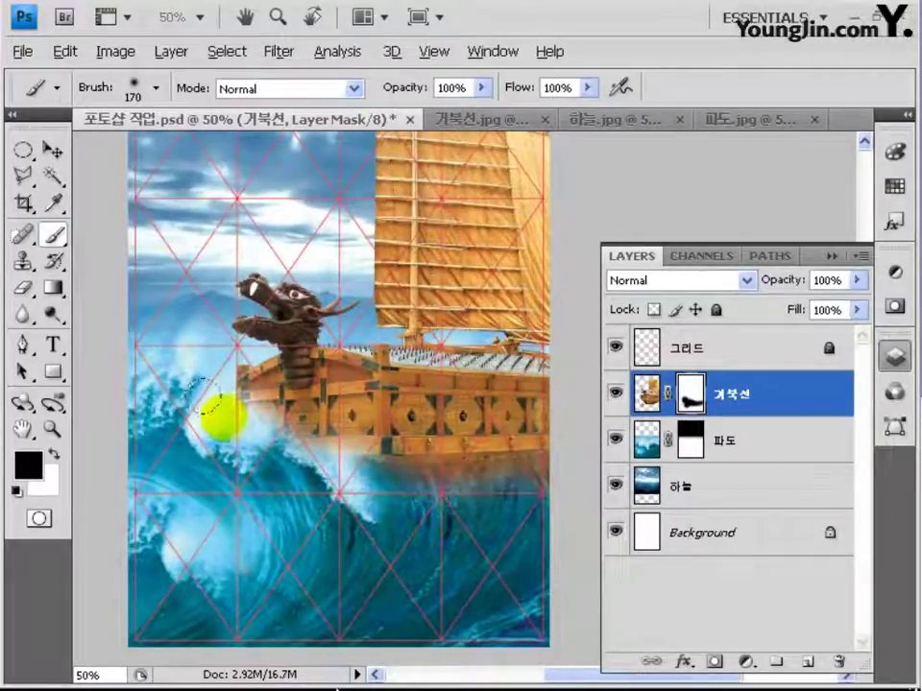
Step: Add a new layer above 거북선 at 30% opacity and set the foreground color to white (C, M, Y, K 0)
click(808, 661)
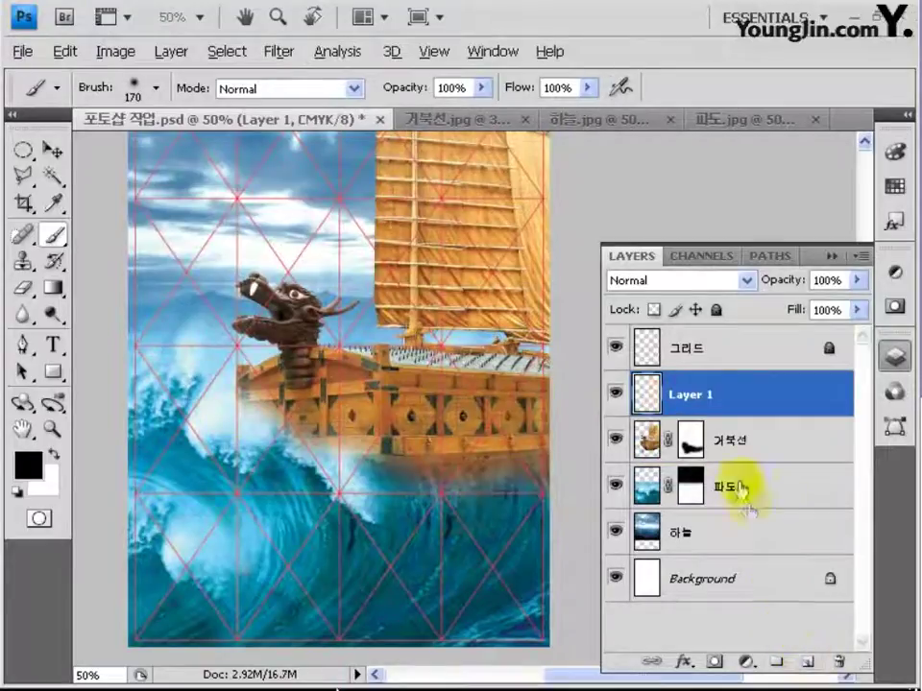
click(828, 280)
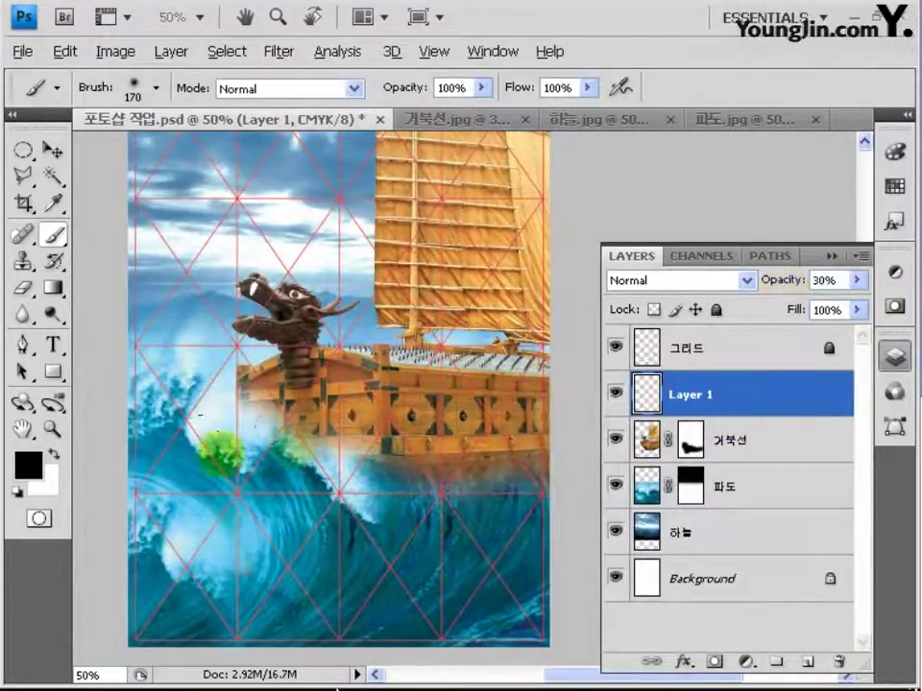
click(27, 465)
drag(273, 391, 121, 187)
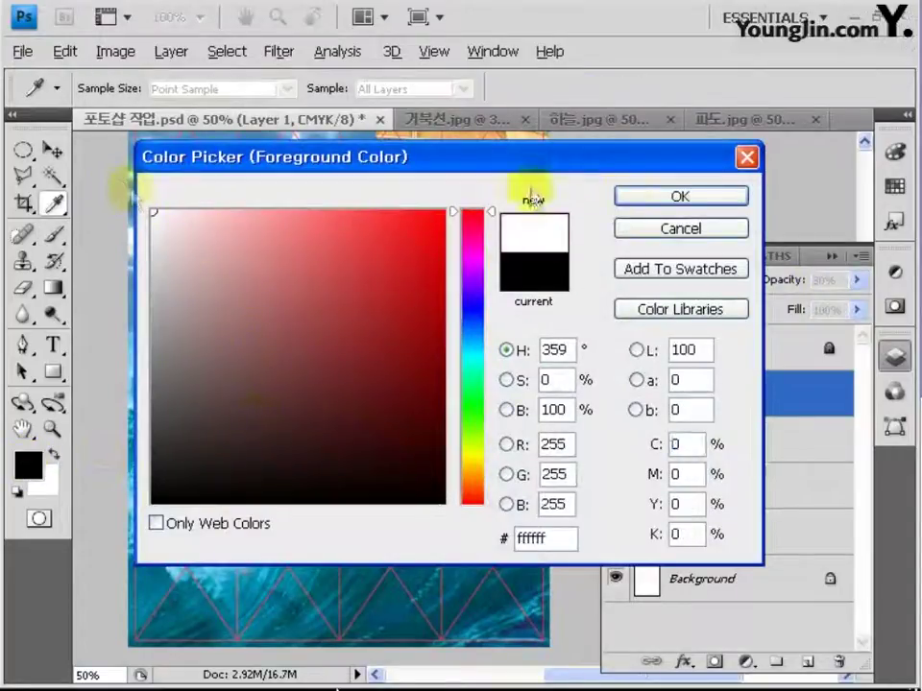
click(692, 200)
key(b)
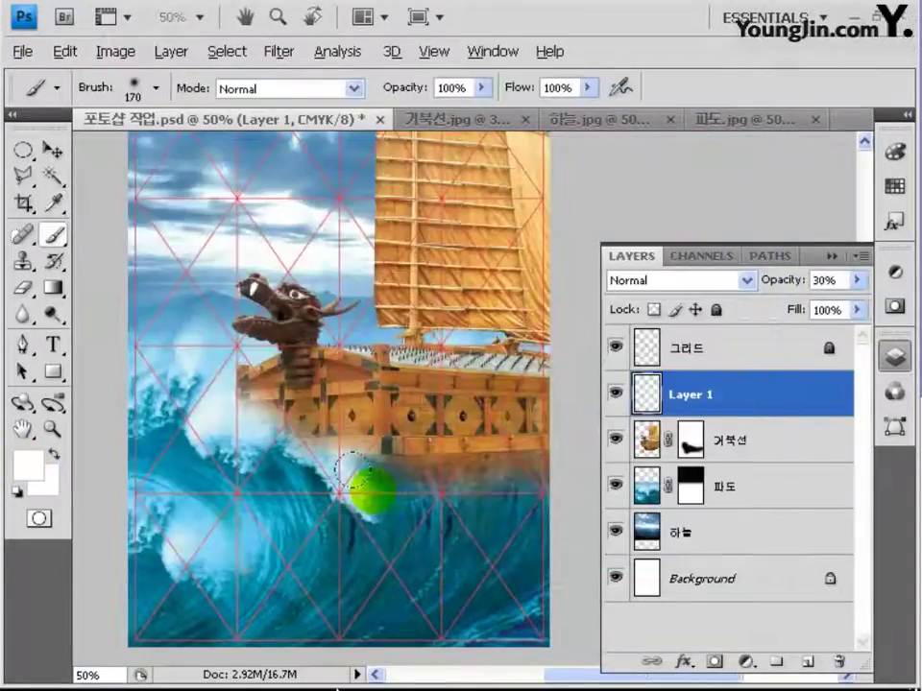
Step: Paint soft white spray on Layer 1 along the ship's lower hull where it meets the wave
drag(352, 468, 509, 485)
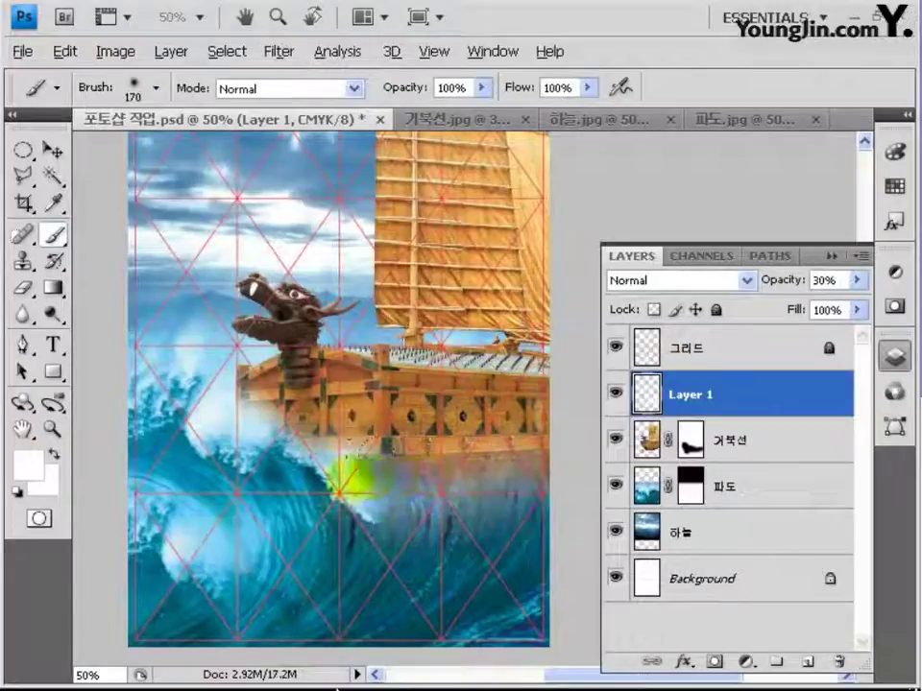
mouse_move(331, 473)
mouse_down()
mouse_move(254, 448)
mouse_move(338, 453)
mouse_move(343, 468)
mouse_move(376, 470)
mouse_move(509, 468)
mouse_up()
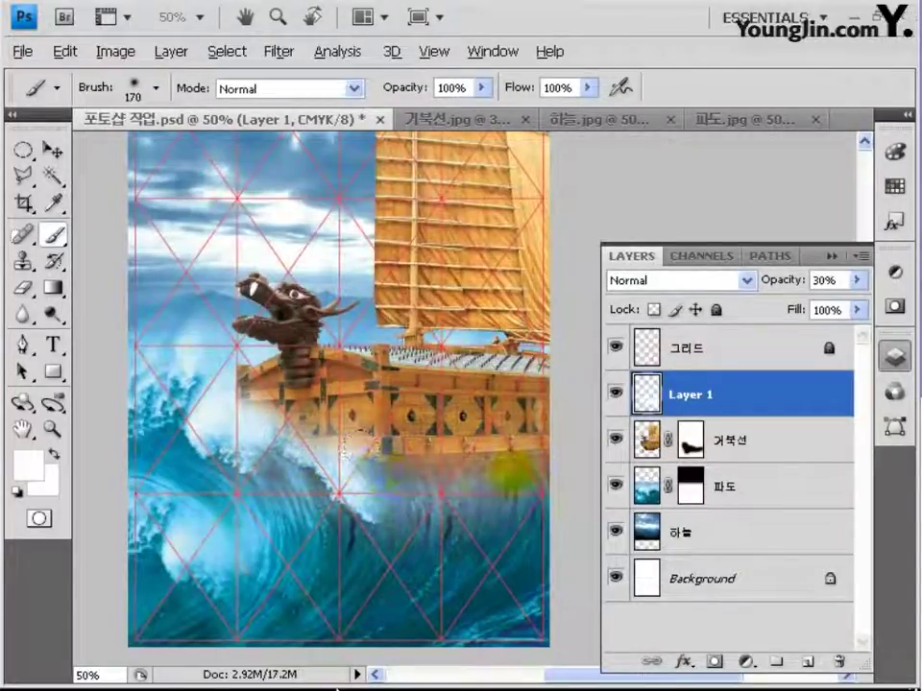
click(490, 447)
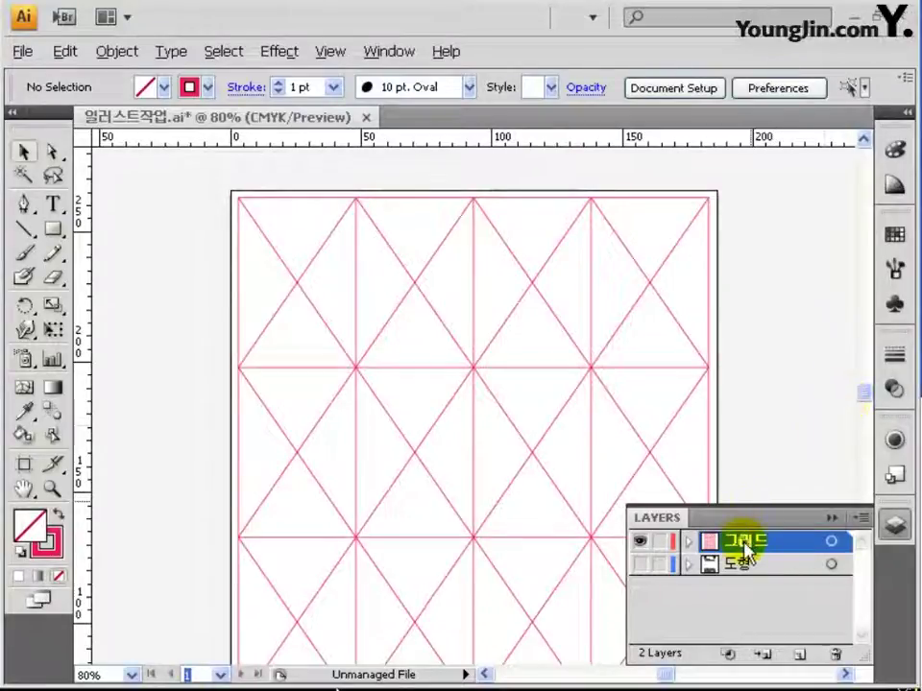
Step: Switch to Illustrator, hide the 그리드 layer and show the 도형 layer
drag(644, 544, 643, 569)
key(ctrl+y)
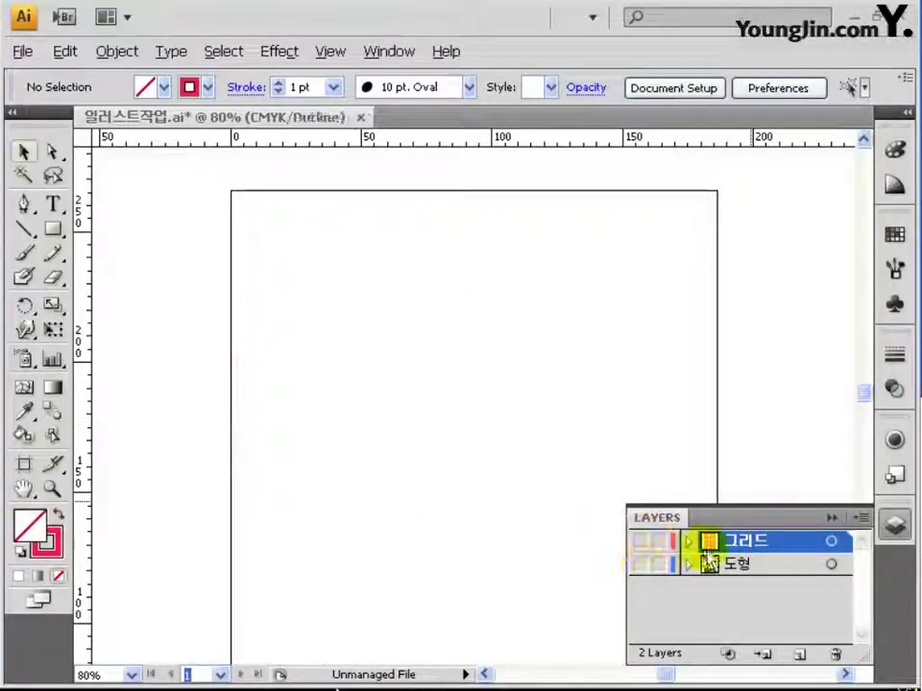
click(642, 565)
key(ctrl+y)
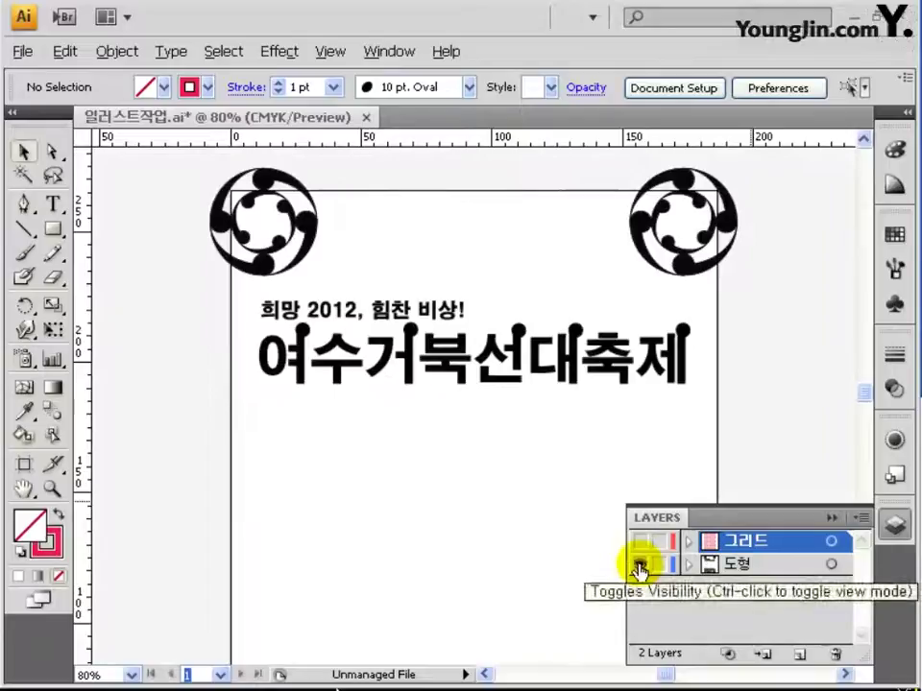
Step: Select the two circular corner patterns together with the page outline on the 도형 layer and copy them
click(739, 565)
drag(134, 170, 749, 309)
key(ctrl+shift+b)
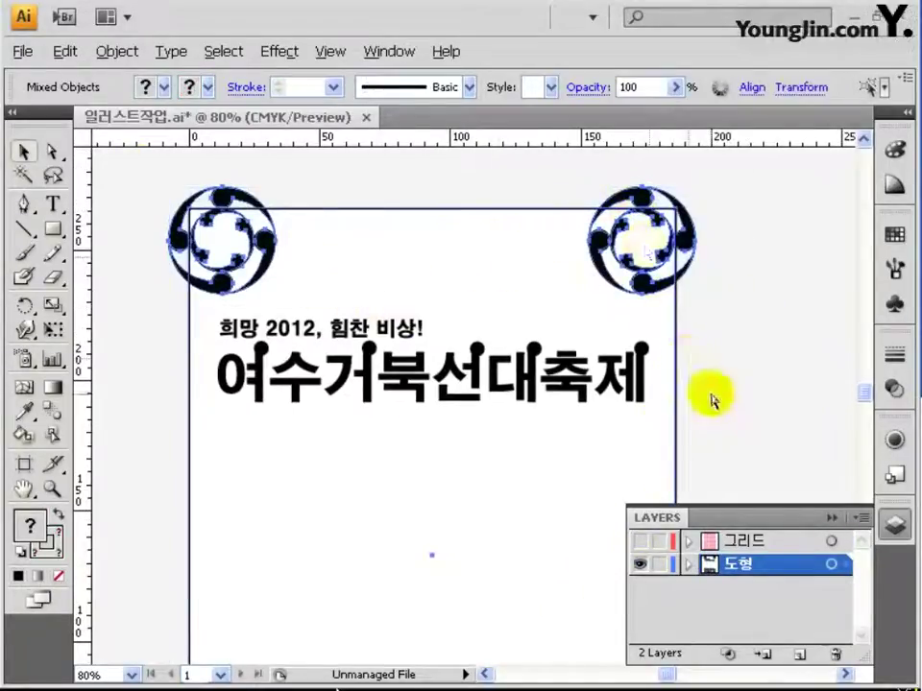
key(ctrl+shift+b)
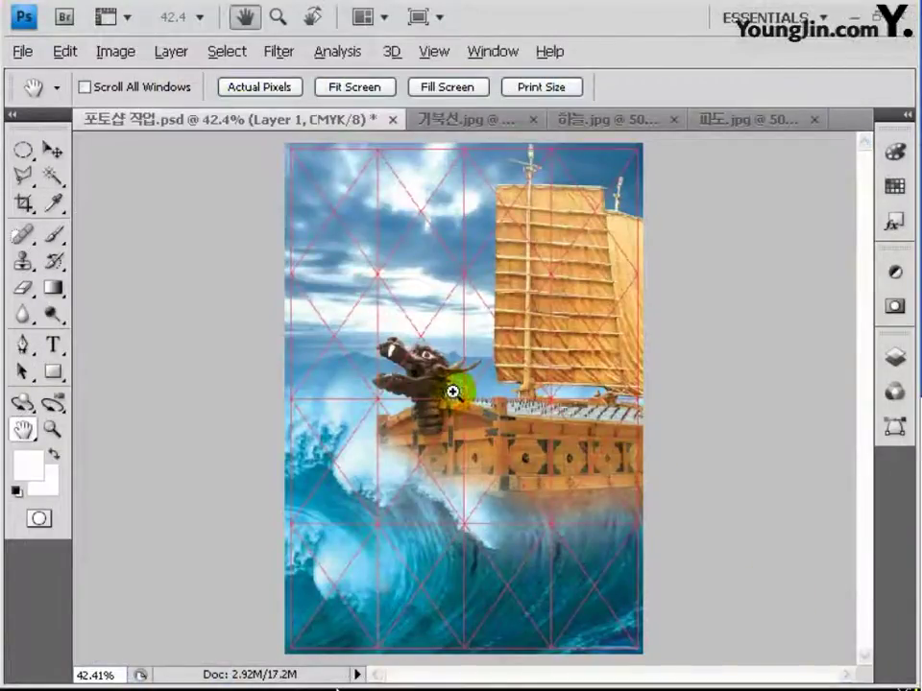
Step: Paste the corner patterns into the Photoshop poster as pixels at 100% width and height, moved up to Y 506.9 px
key(ctrl+v)
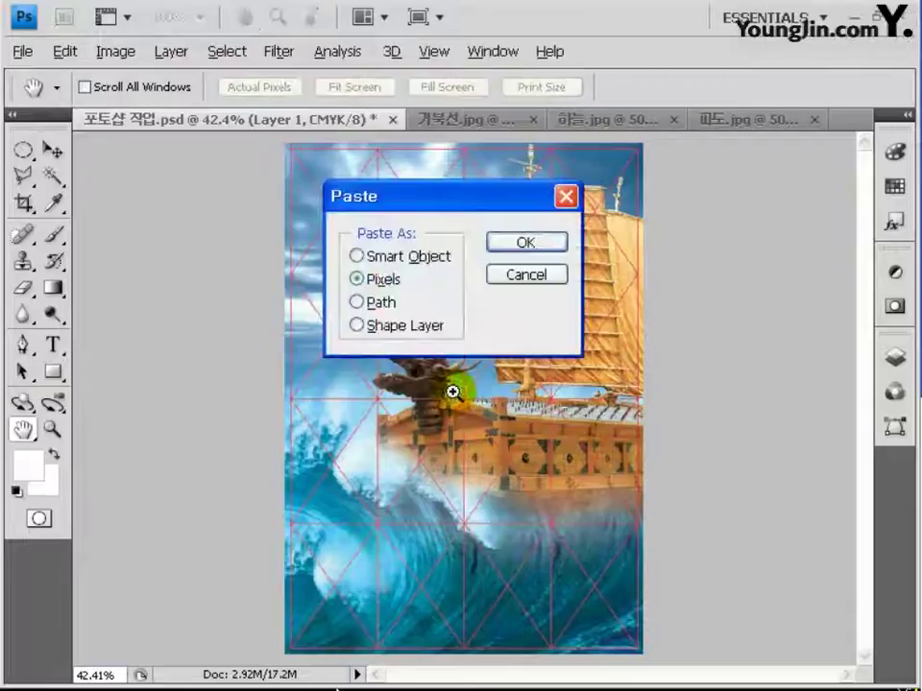
click(527, 245)
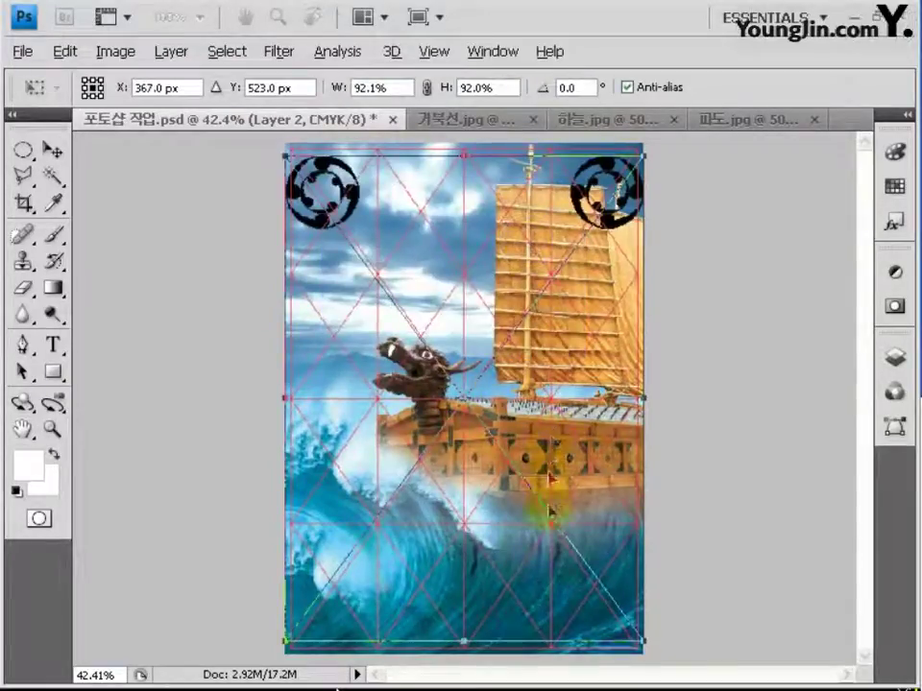
click(331, 88)
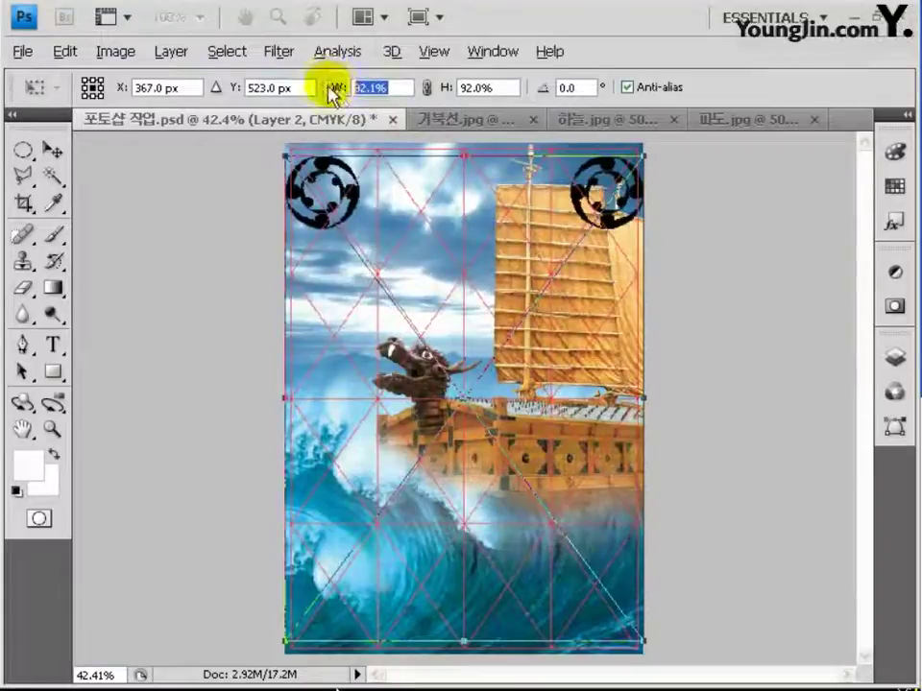
text(100)
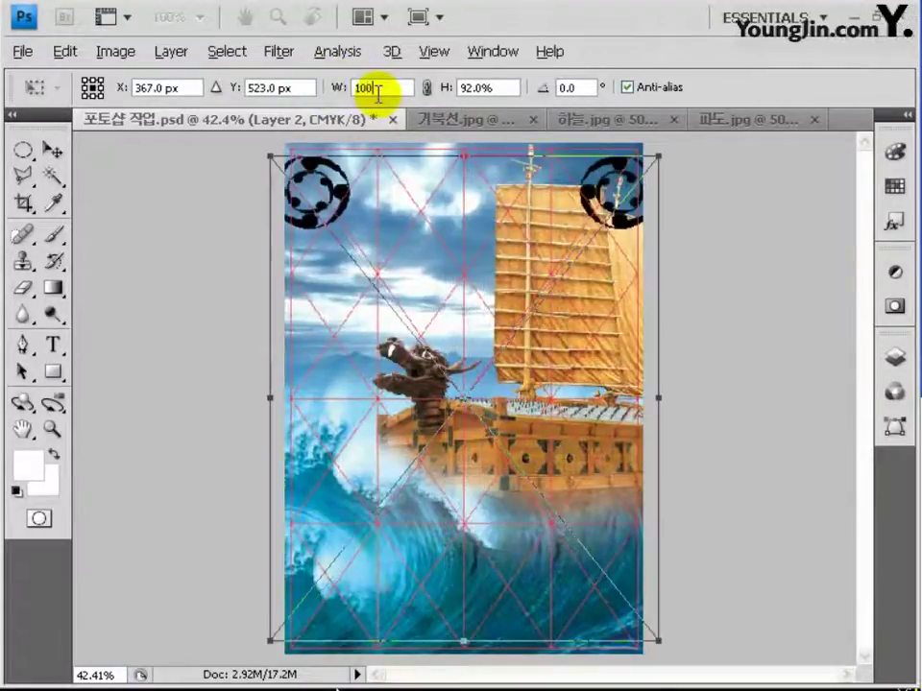
click(471, 86)
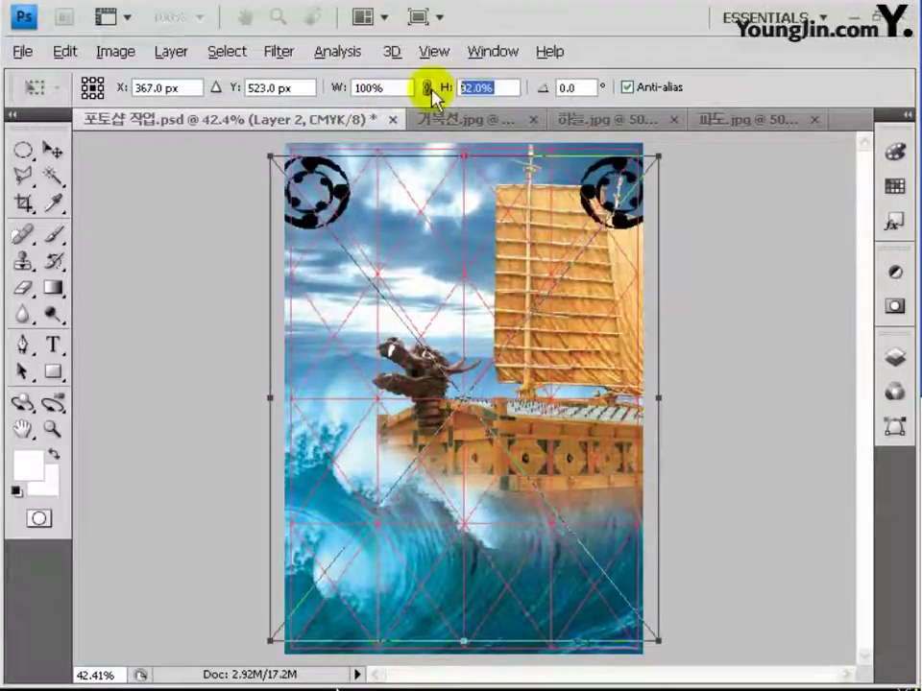
text(100)
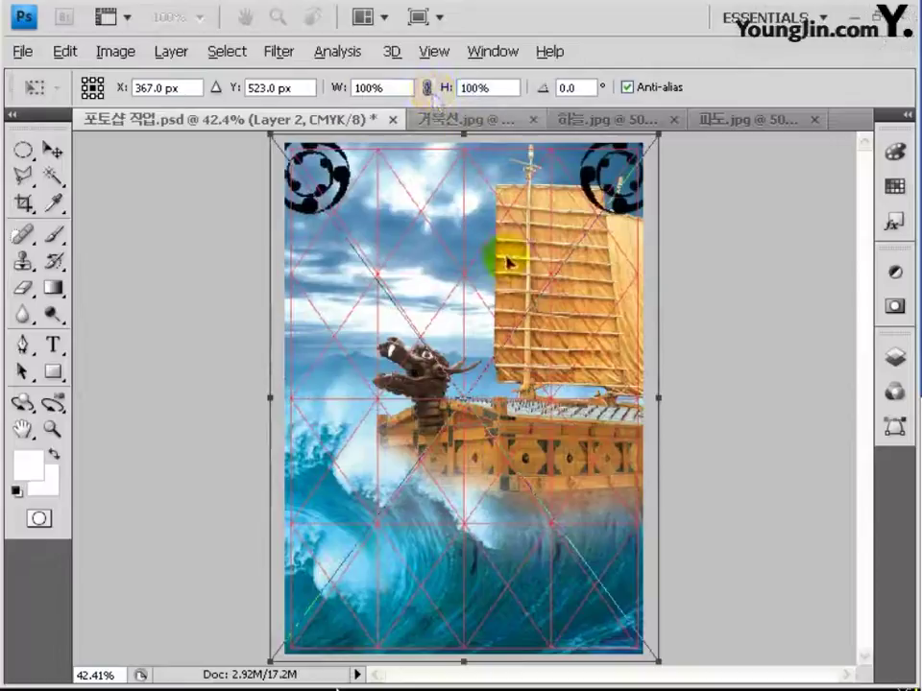
drag(514, 541, 514, 535)
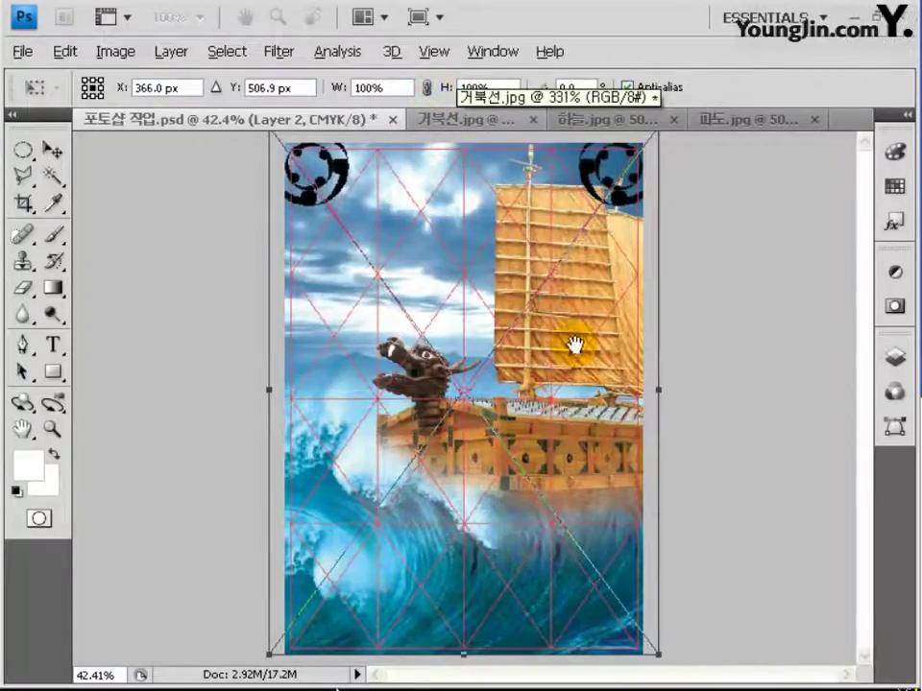
key(Return)
Step: Rename the pasted corner pattern layer as 상단문양
key(h)
click(894, 357)
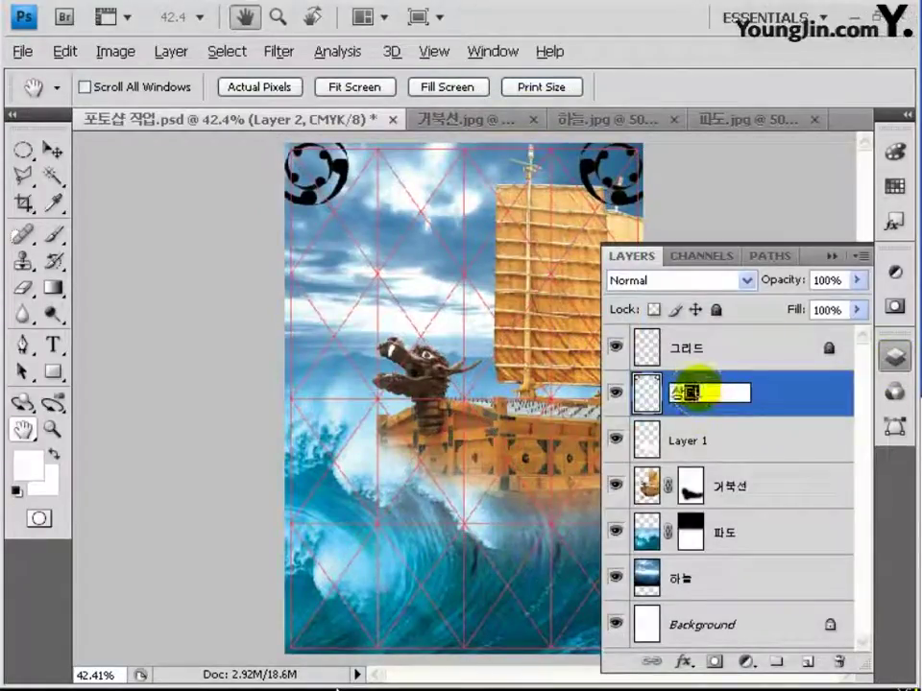
key(Return)
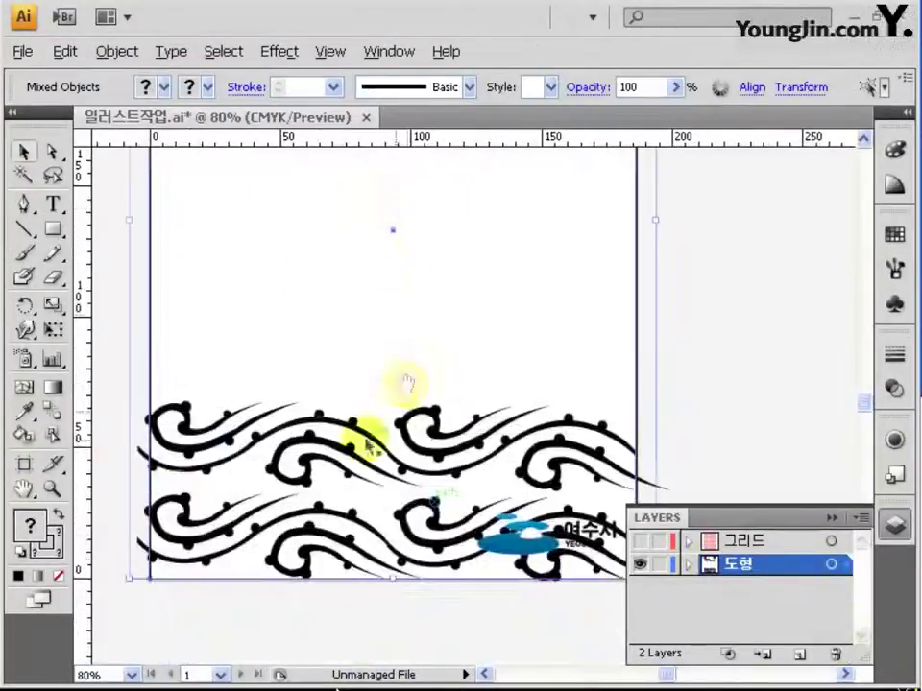
Step: Switch to Illustrator and ungroup the title artwork to separate the subtitle 희망 2012, 힘찬 비상! from the main title
drag(465, 366, 473, 560)
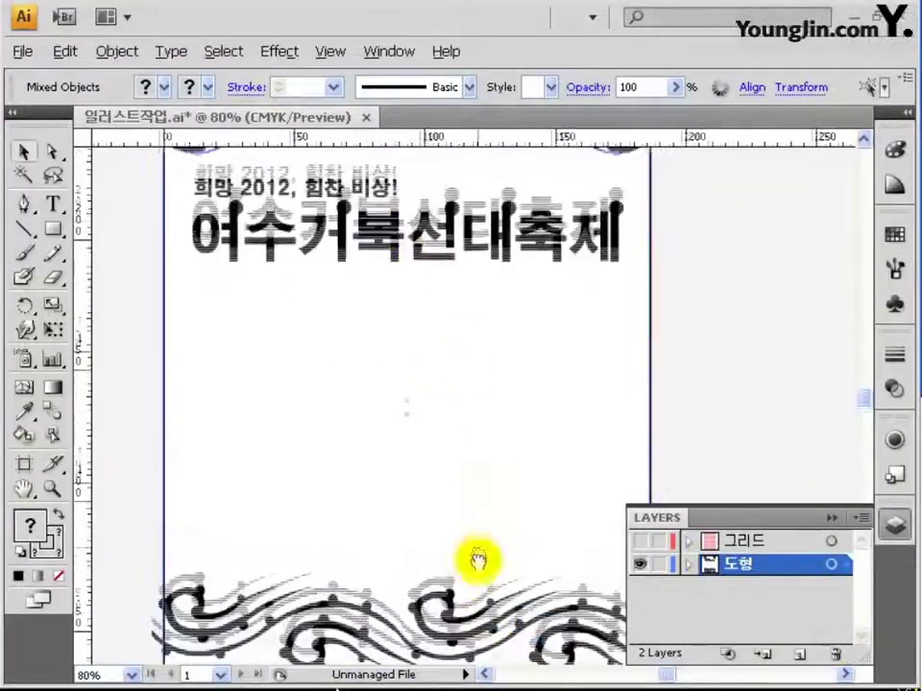
click(370, 231)
right_click(370, 230)
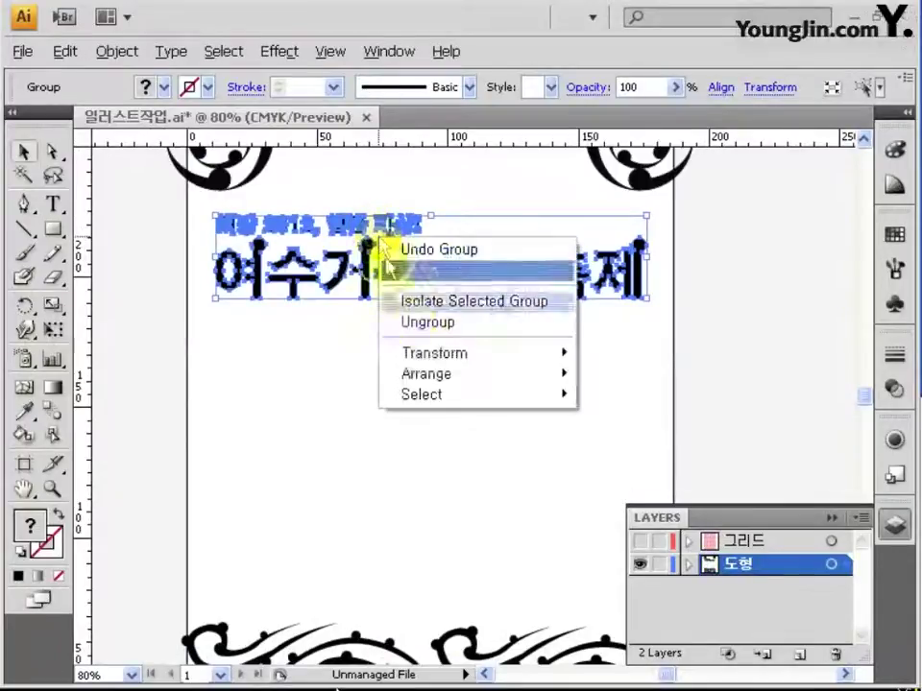
click(438, 323)
drag(212, 212, 456, 241)
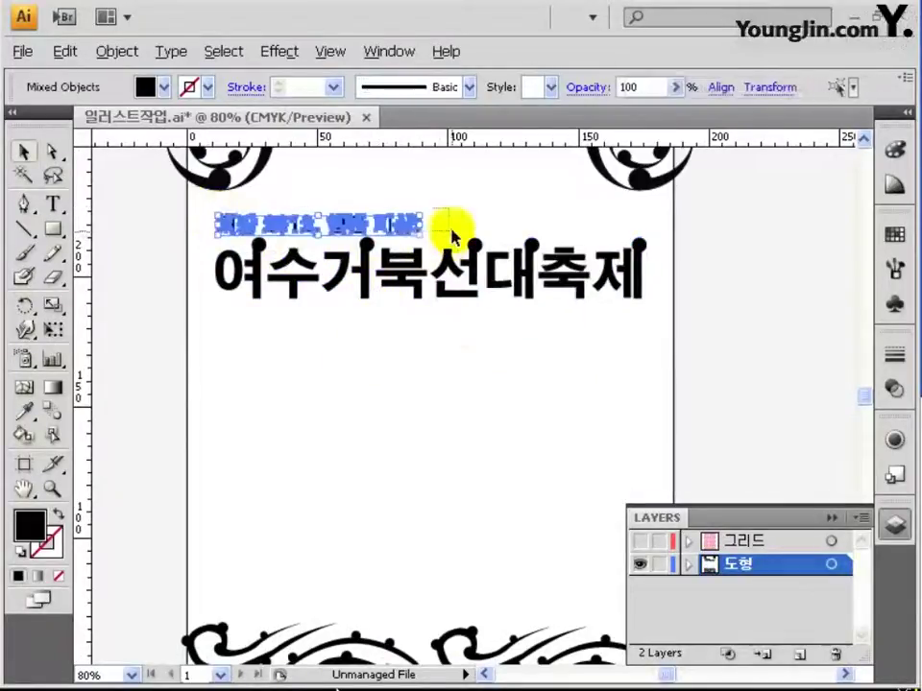
click(437, 371)
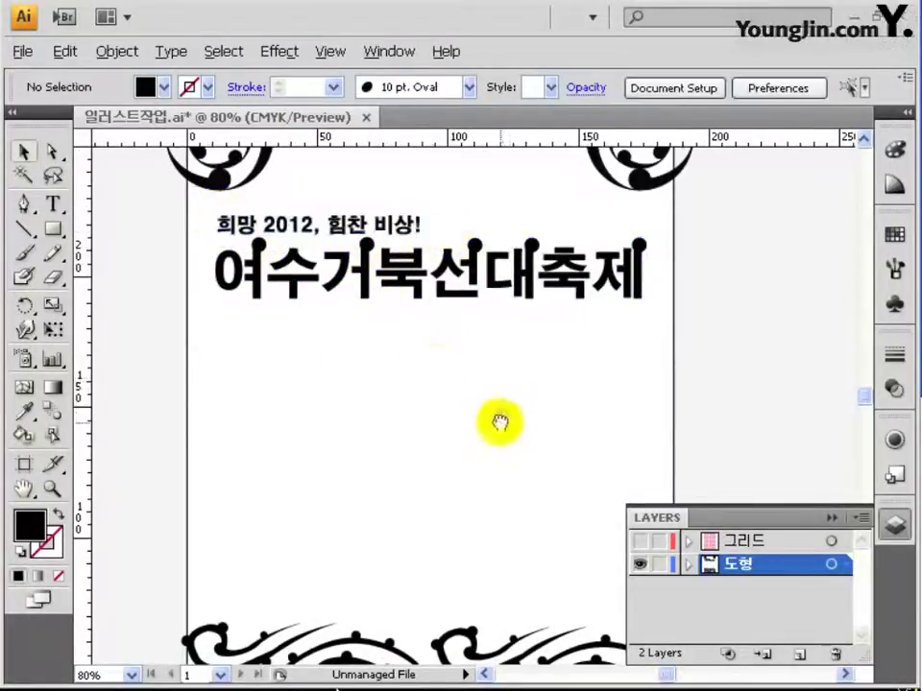
Step: Select the wave pattern group at the page's lower edge together with the page outline
drag(500, 422, 499, 233)
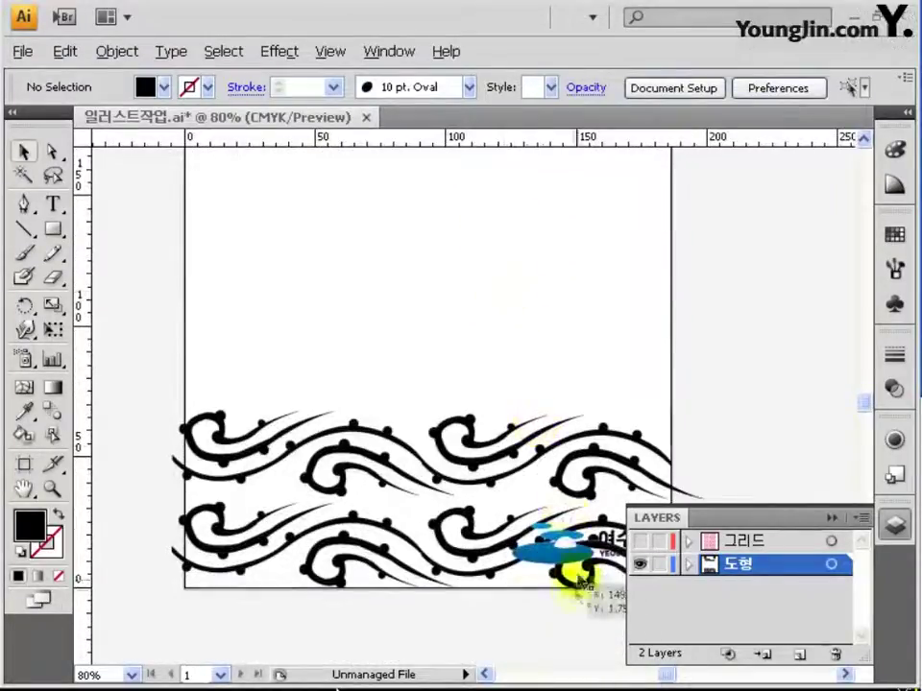
click(555, 566)
drag(555, 572, 540, 665)
click(493, 513)
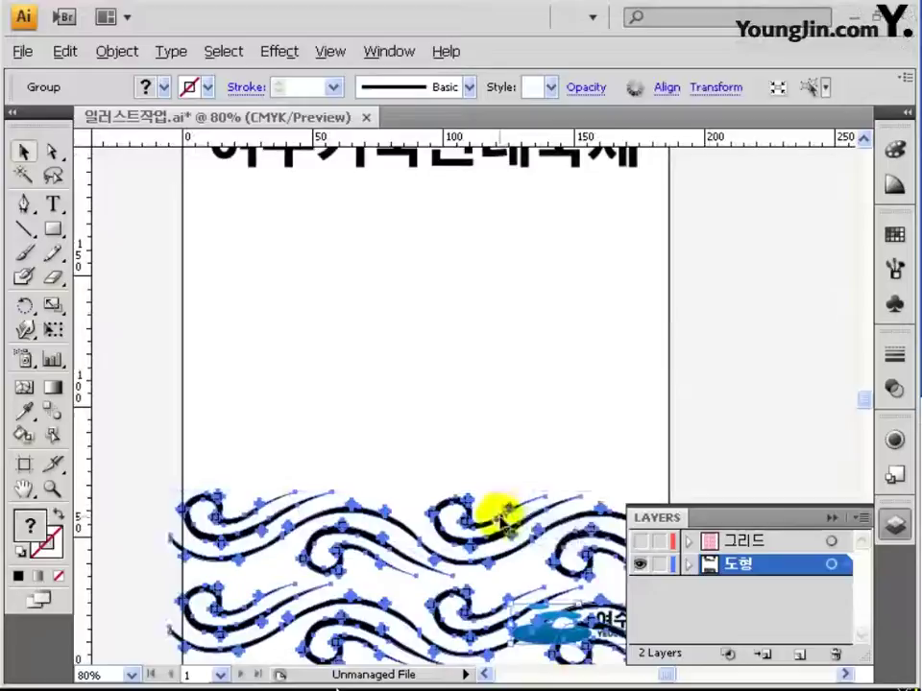
shift+click(670, 336)
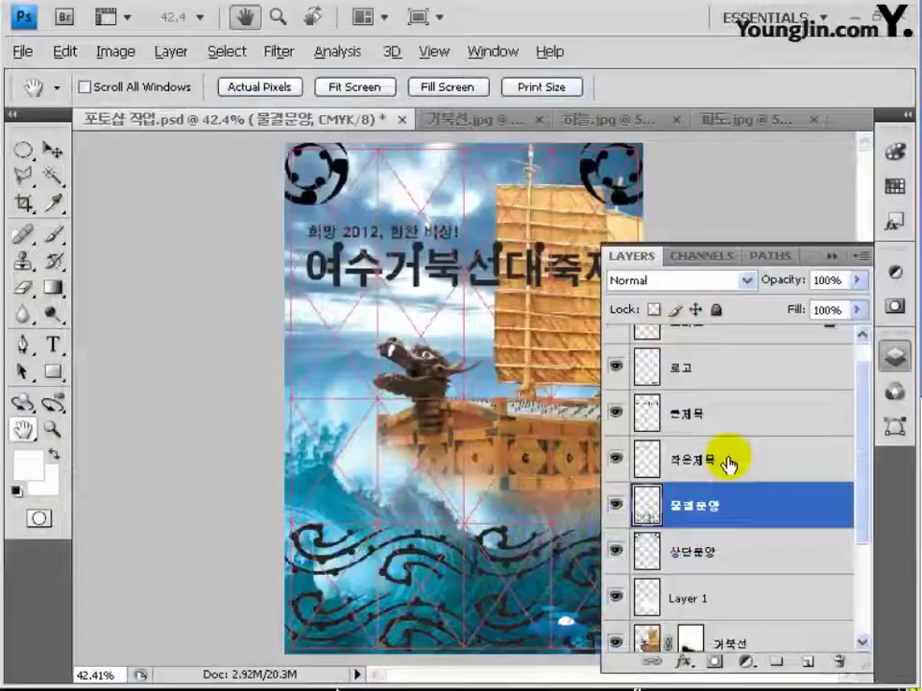
Step: Select the 로고 layer in the Photoshop poster and hide the 그리드 layer
click(729, 465)
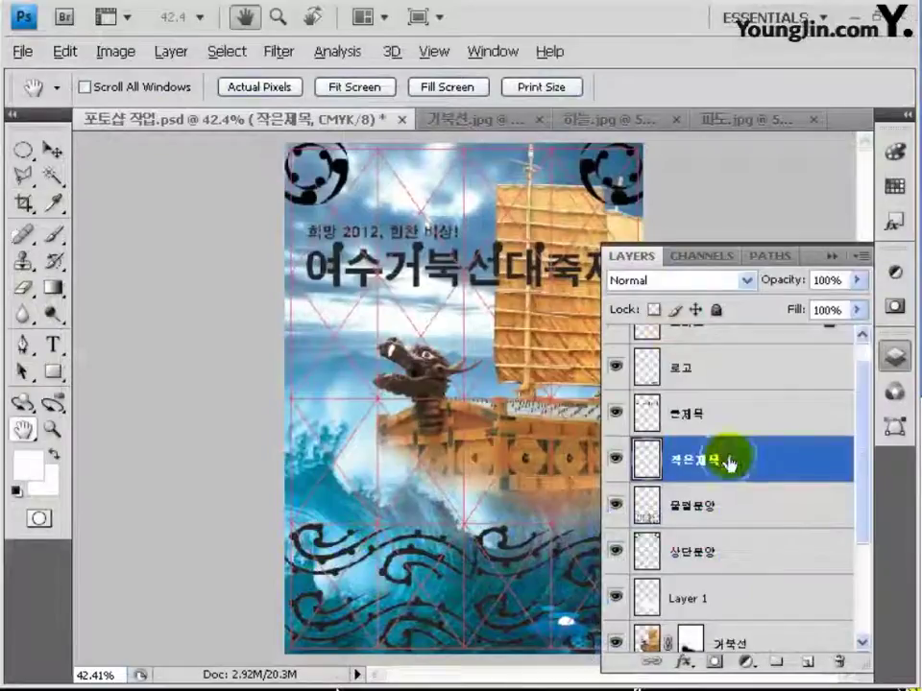
drag(865, 421, 864, 391)
click(768, 441)
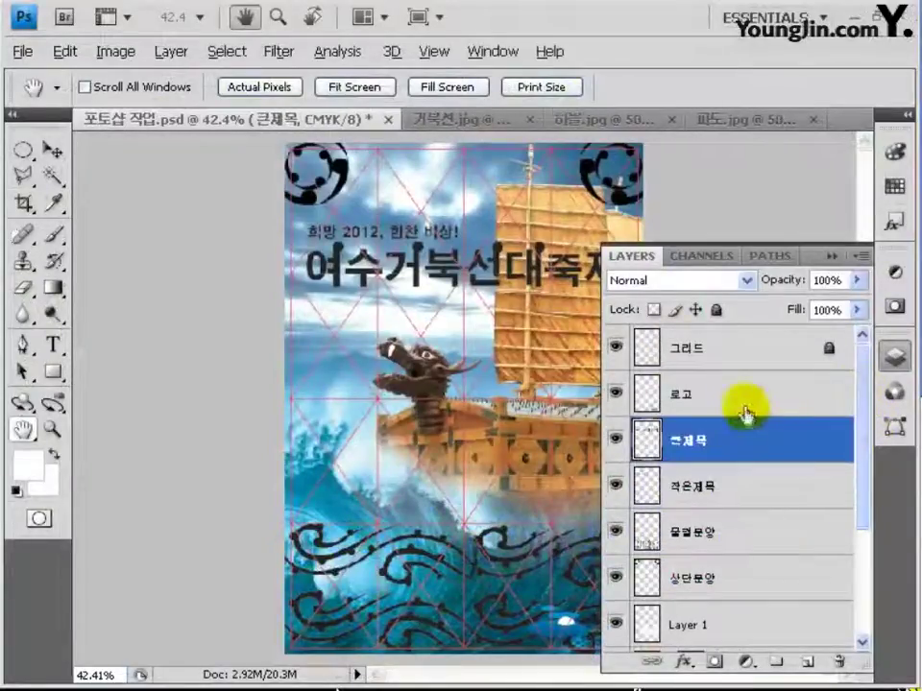
click(744, 399)
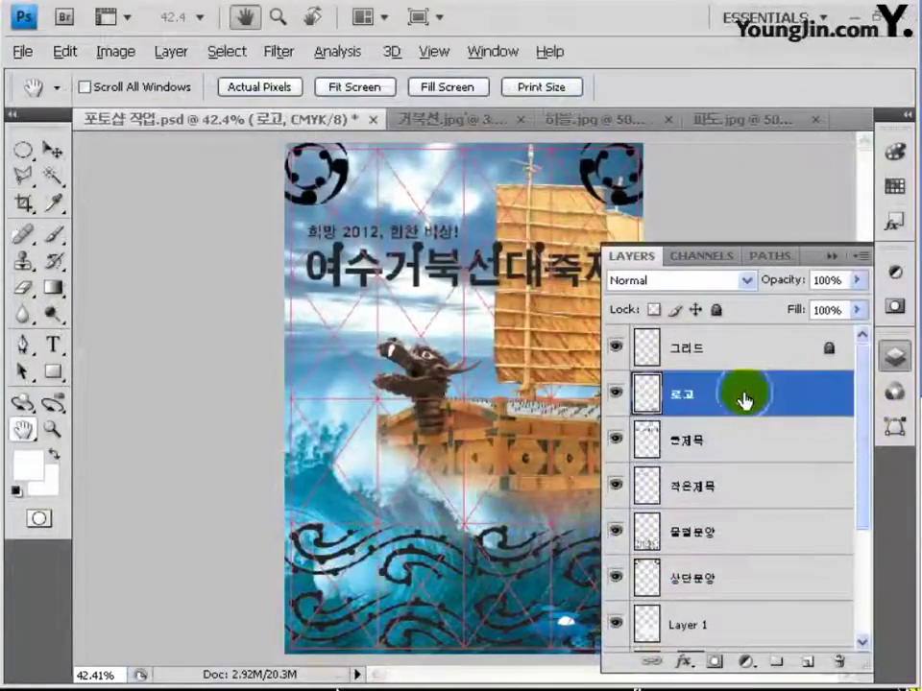
click(618, 348)
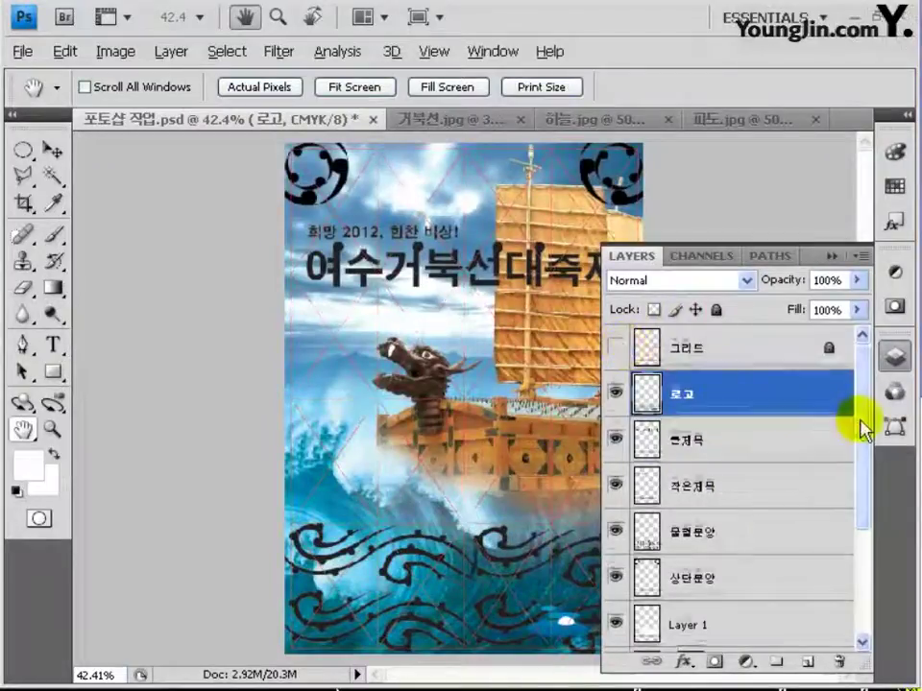
Step: Add a new layer above the 로고 layer and rename it 테두리
drag(861, 421, 860, 567)
click(807, 662)
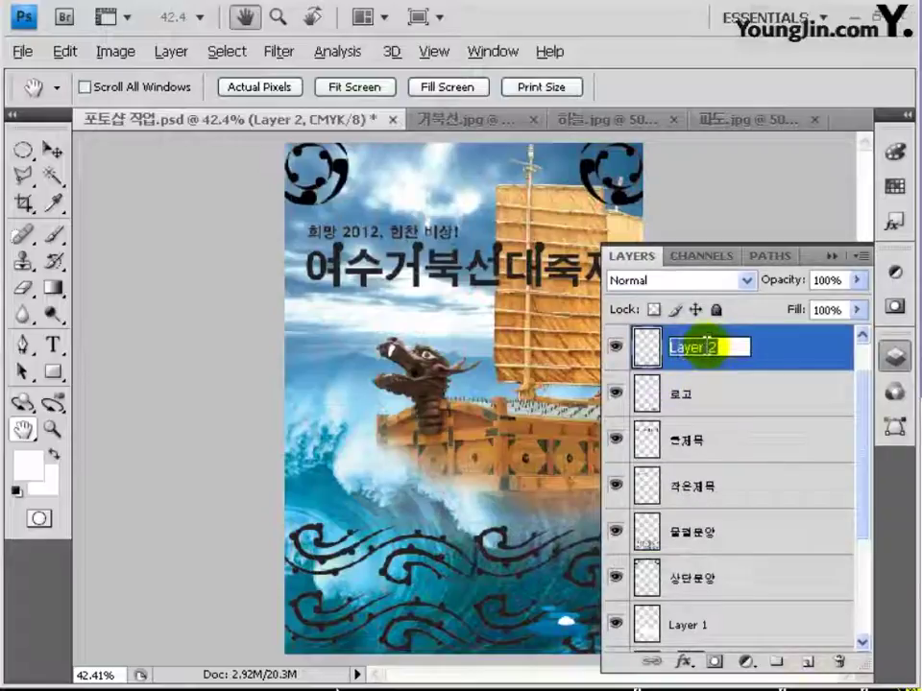
click(706, 348)
text(테두리)
key(Return)
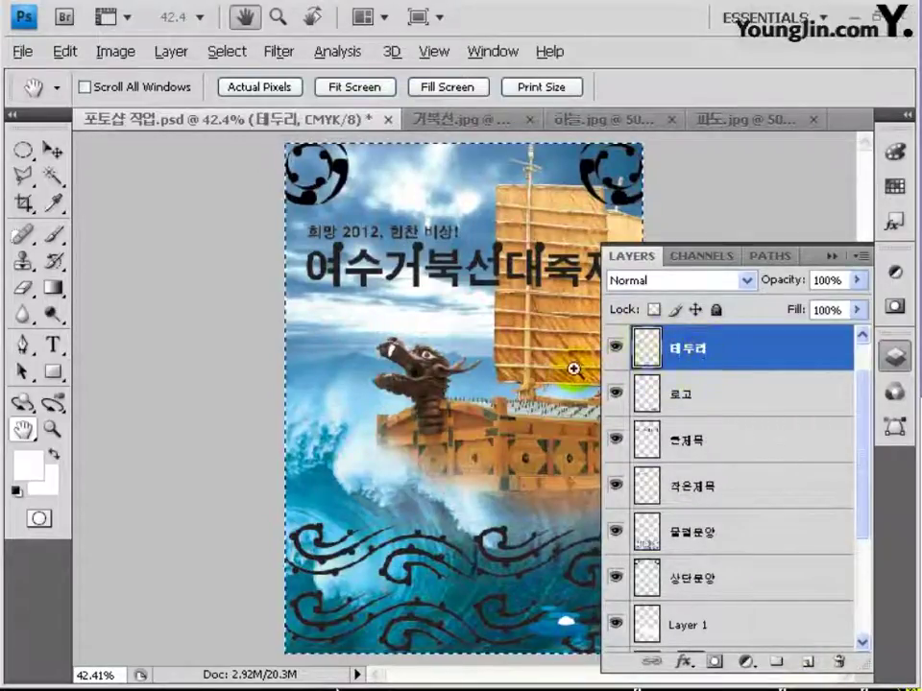
Step: Stroke the whole-canvas selection on the 테두리 layer with a 20 px black line placed inside
click(831, 256)
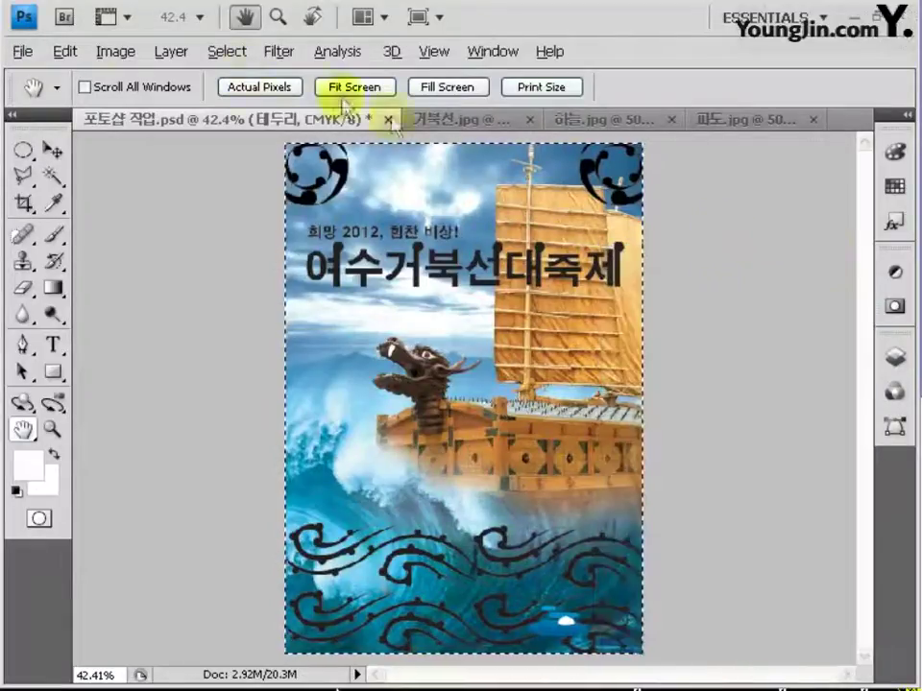
click(75, 51)
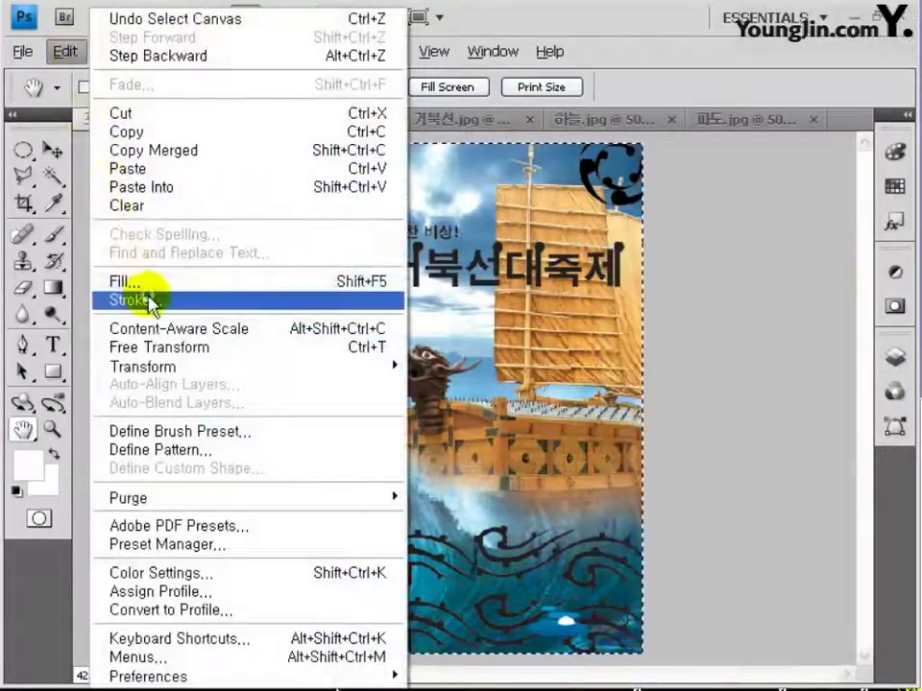
click(151, 302)
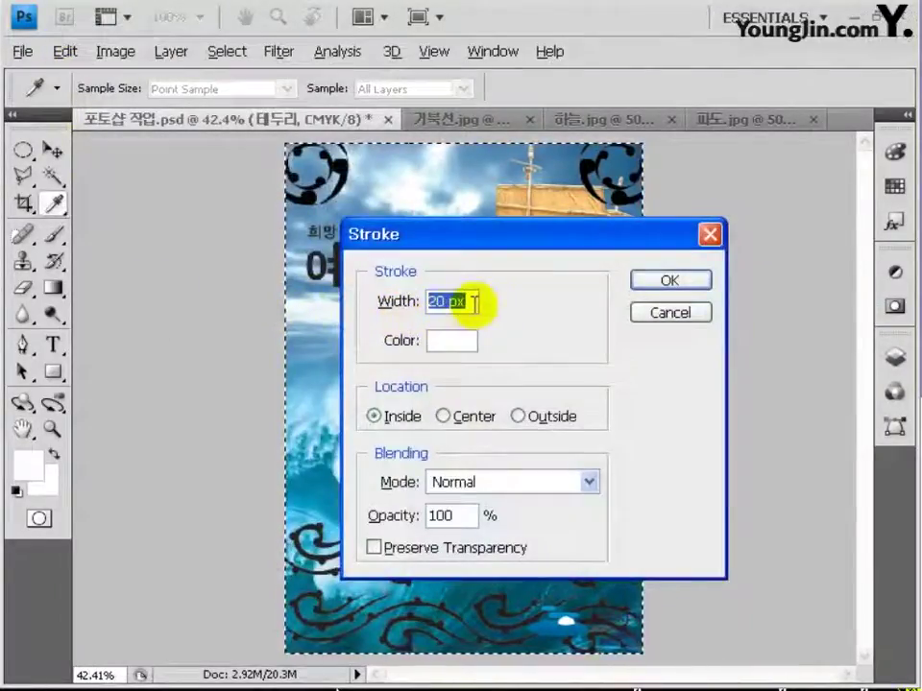
click(465, 344)
click(681, 195)
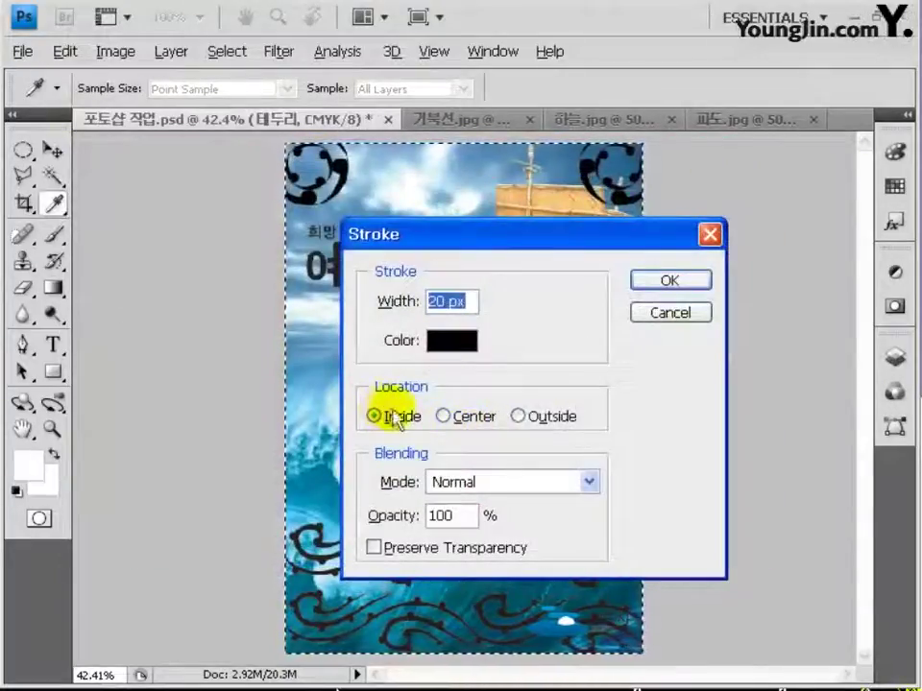
click(654, 281)
key(h)
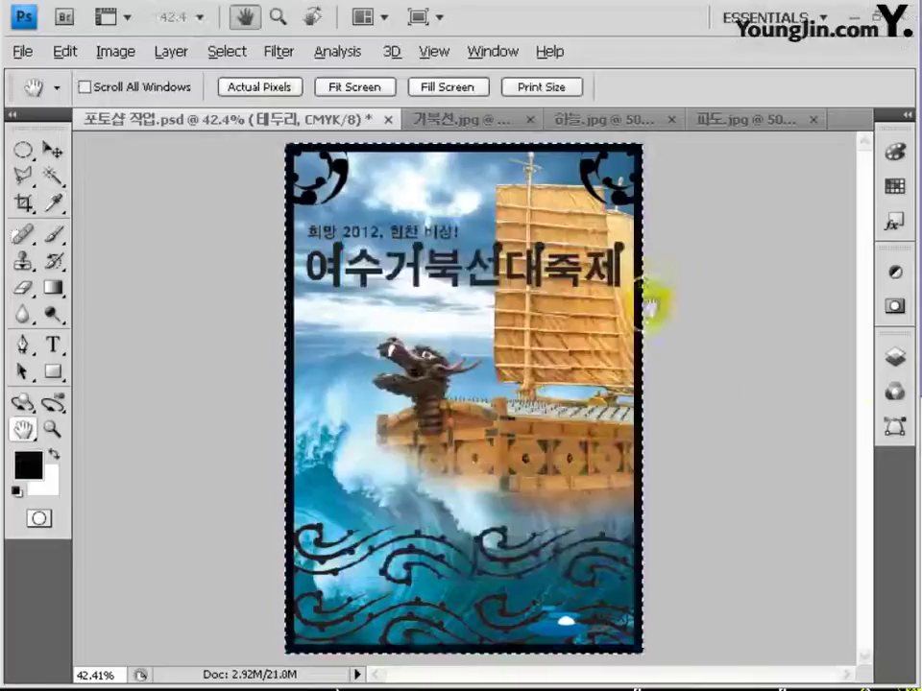
Step: Draw an elliptical selection around the poster's upper-left corner pattern with the 테두리 layer active
click(891, 365)
click(699, 355)
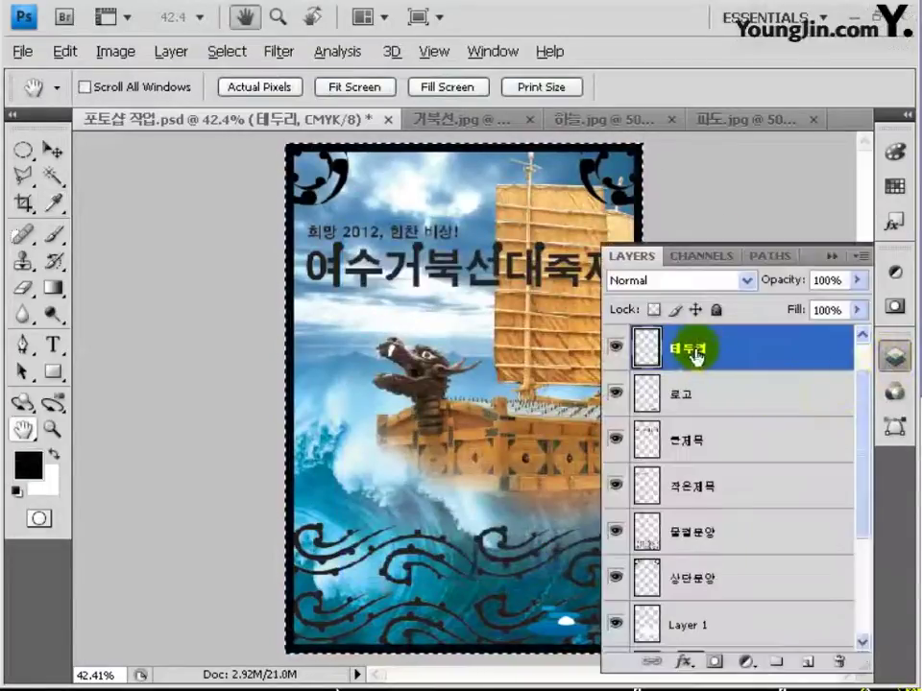
click(24, 154)
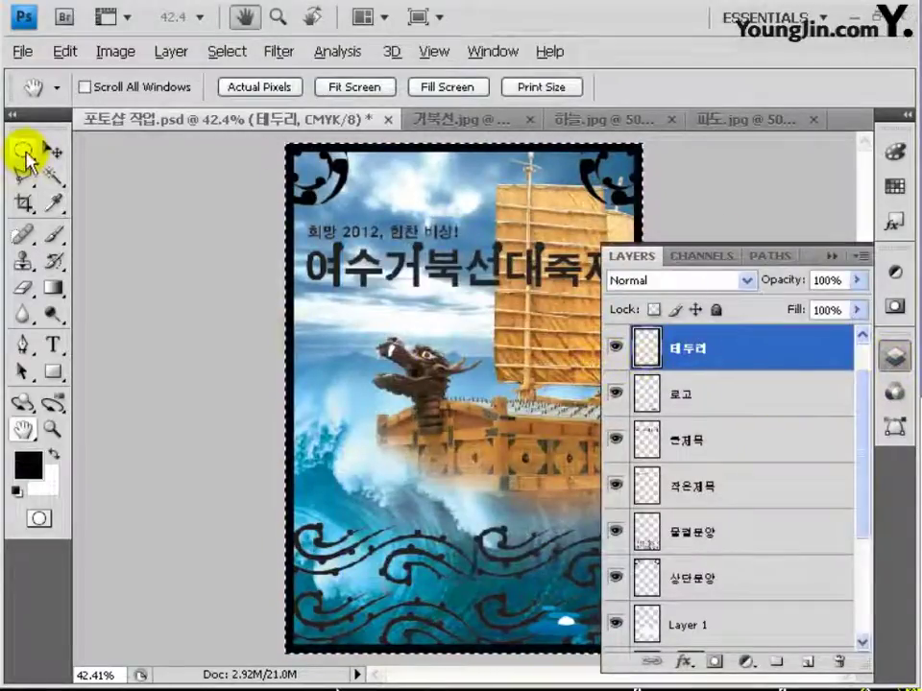
click(92, 170)
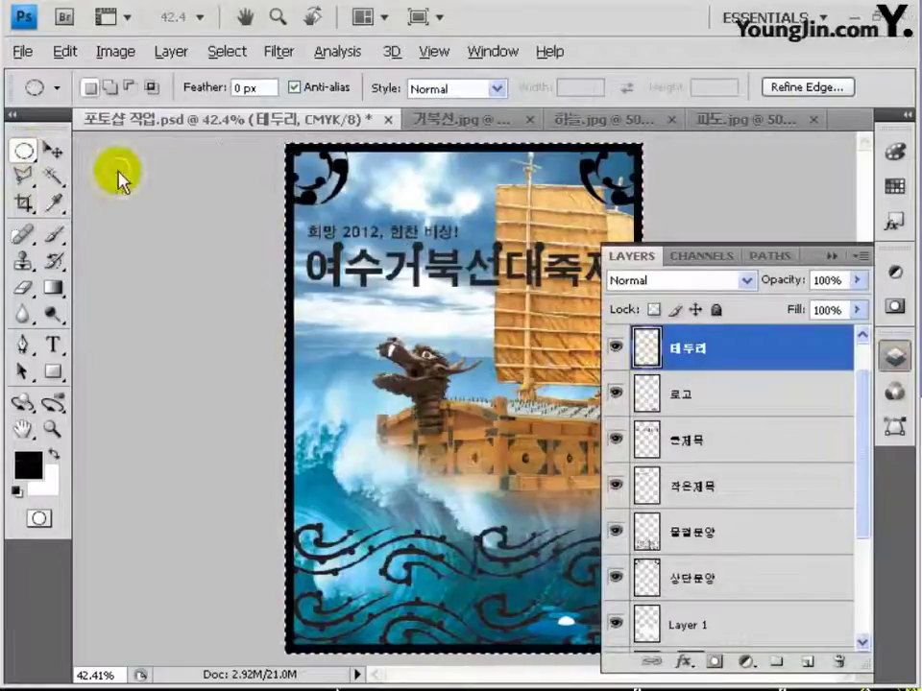
scroll(391, 274, up, 5)
scroll(465, 315, up, 2)
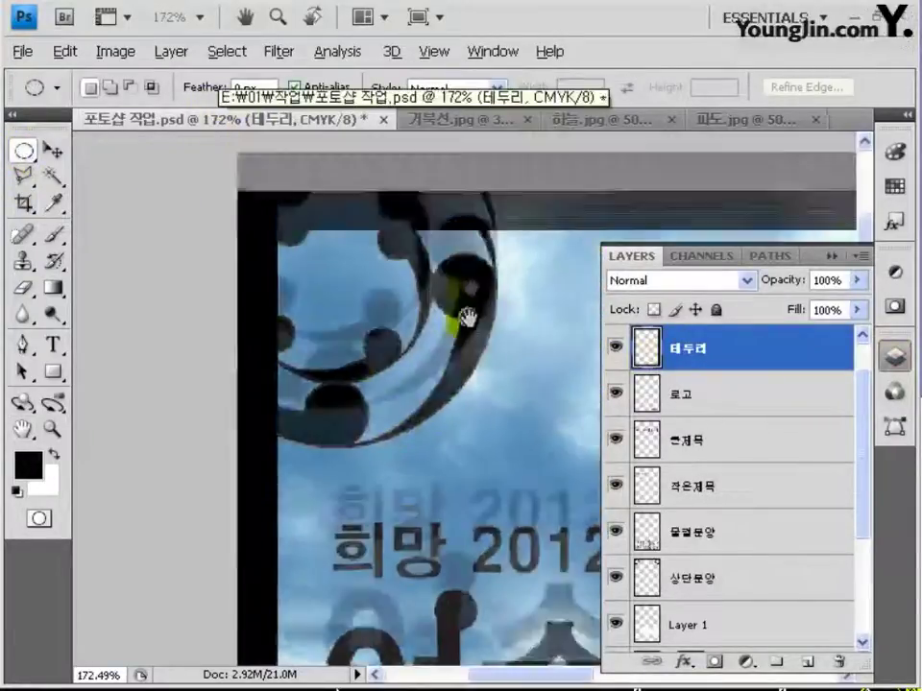
drag(108, 147, 493, 470)
Step: Add a matching elliptical selection around the upper-right corner pattern, then delete the border inside the selection and deselect
drag(493, 394, 196, 443)
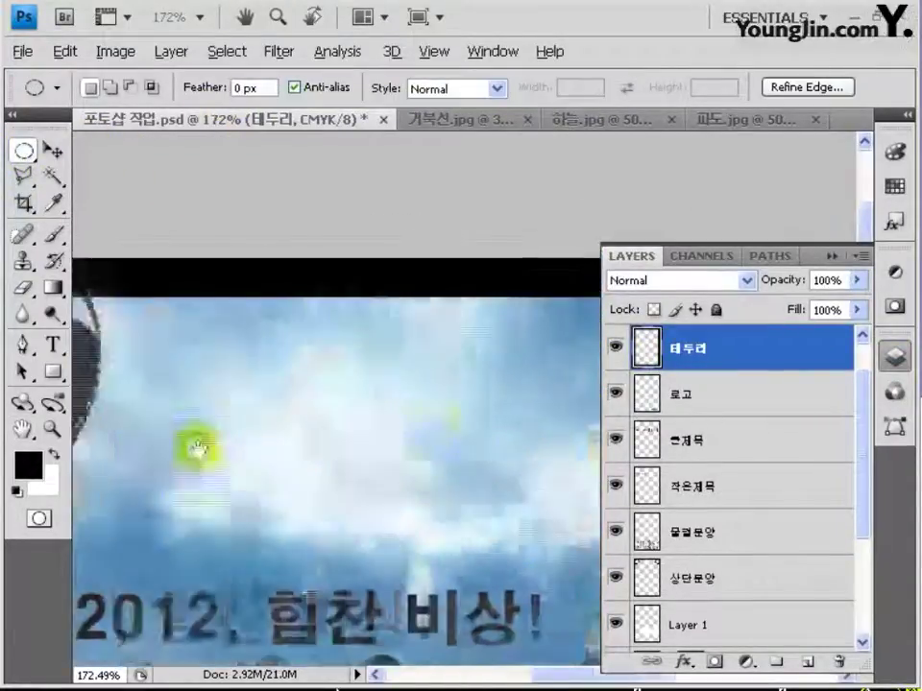
drag(536, 457, 254, 307)
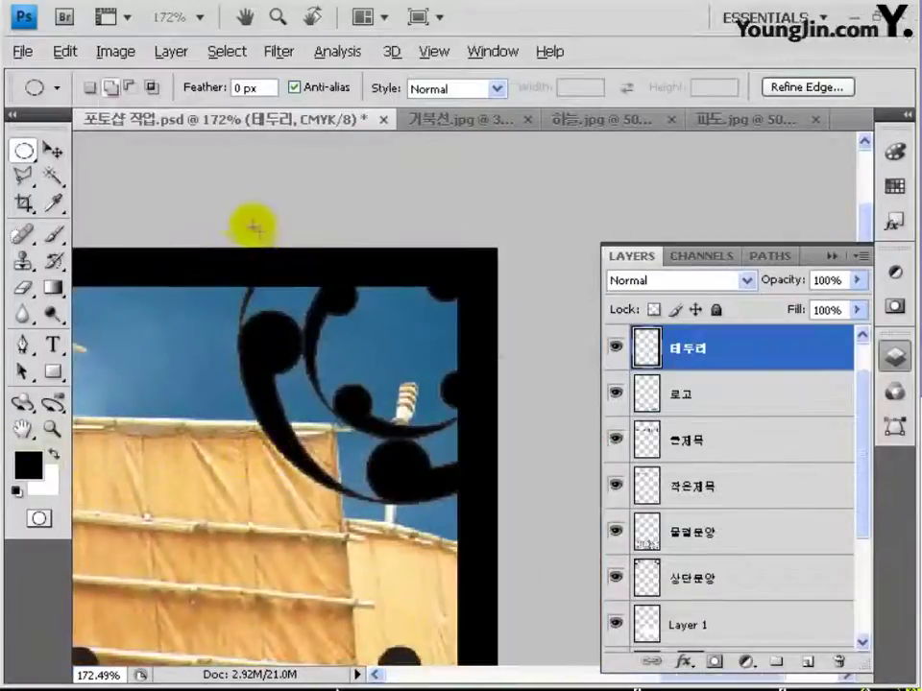
drag(233, 248, 498, 504)
key(Delete)
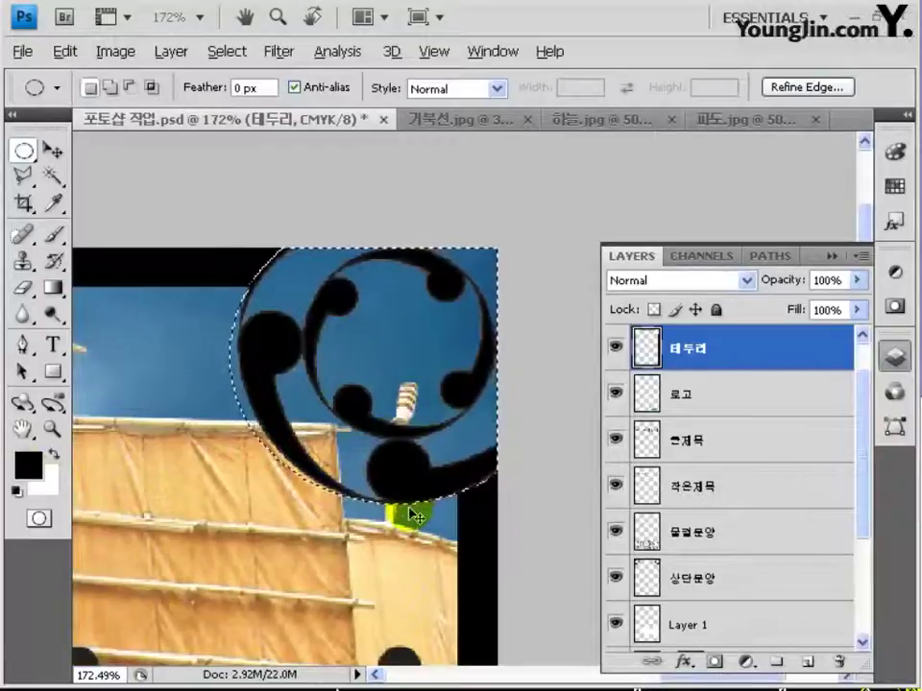
key(ctrl+d)
drag(465, 536, 533, 480)
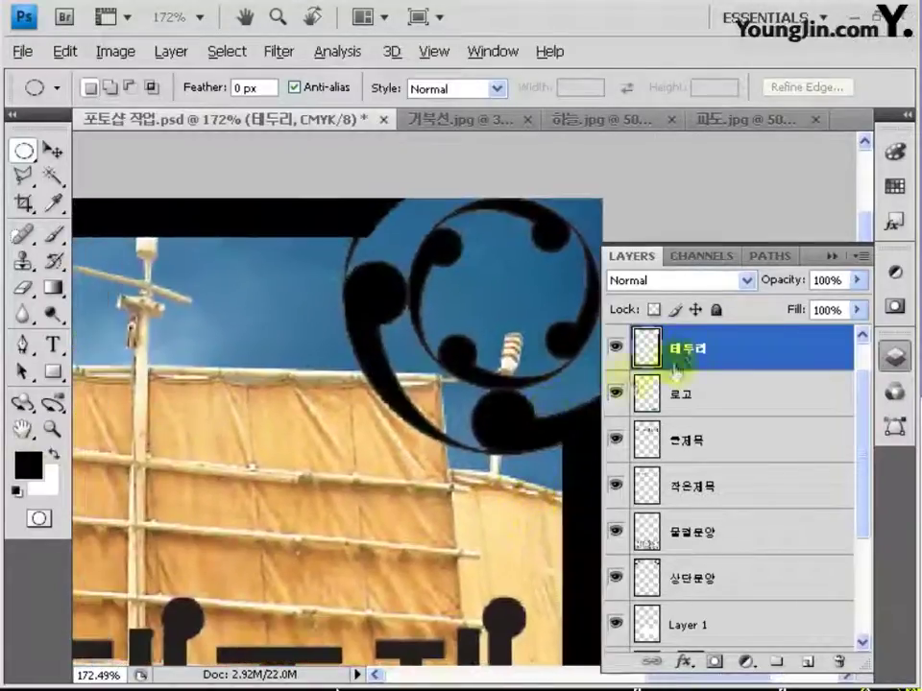
Step: Merge the 테두리 layer with the 상단문양 layer and move the merged layer above the 로고 layer
key(ctrl+0)
drag(706, 356, 729, 562)
scroll(860, 538, down, 1)
scroll(850, 546, down, 2)
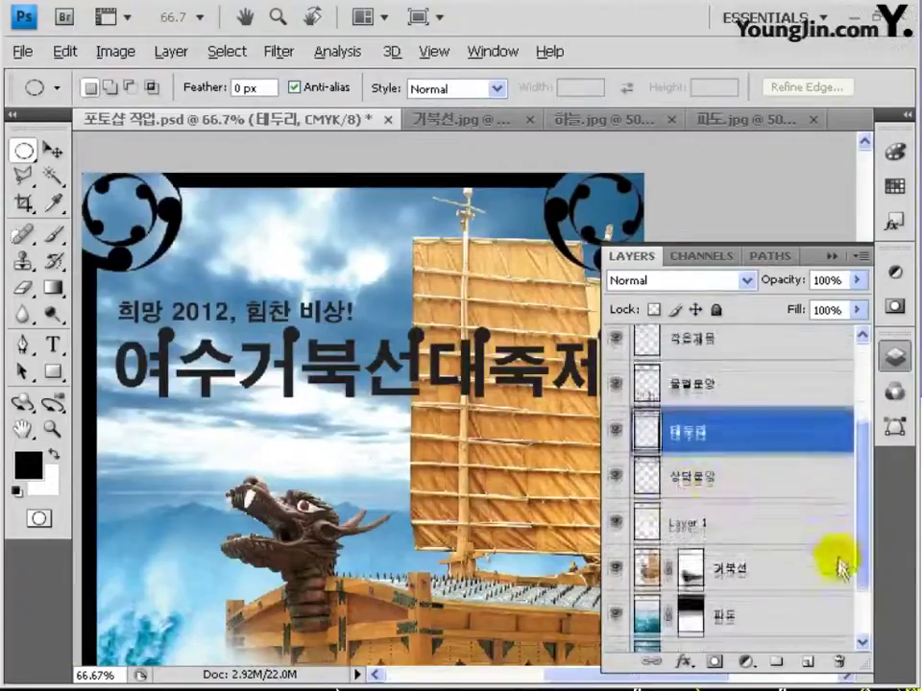
shift+click(706, 483)
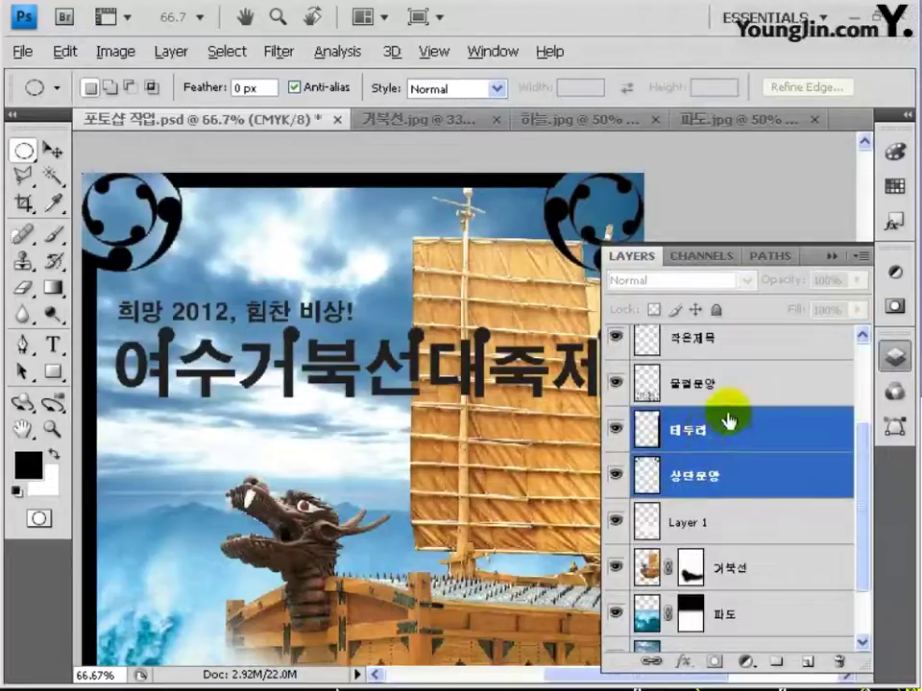
right_click(728, 417)
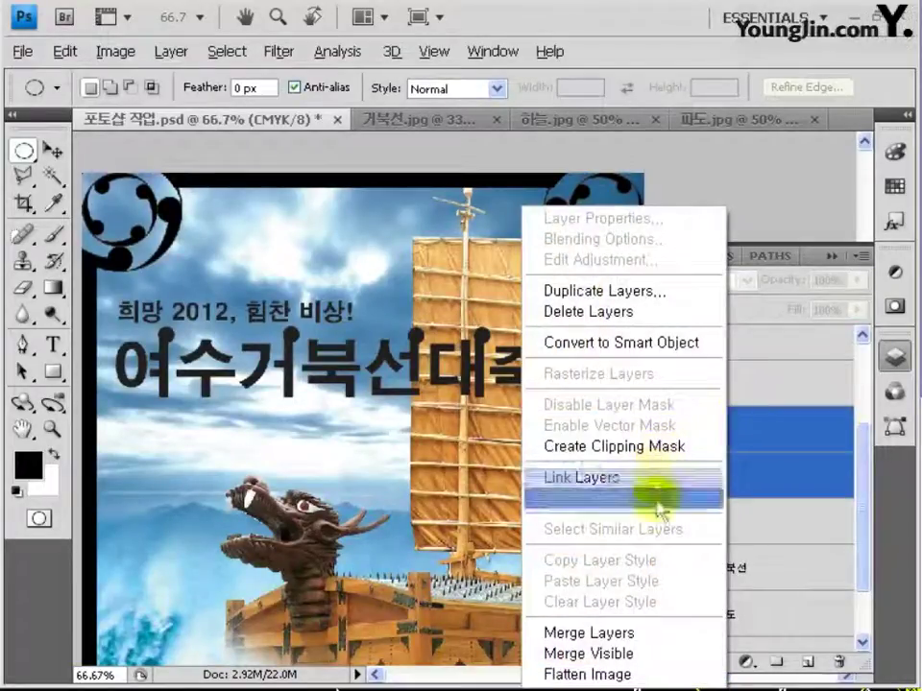
click(592, 633)
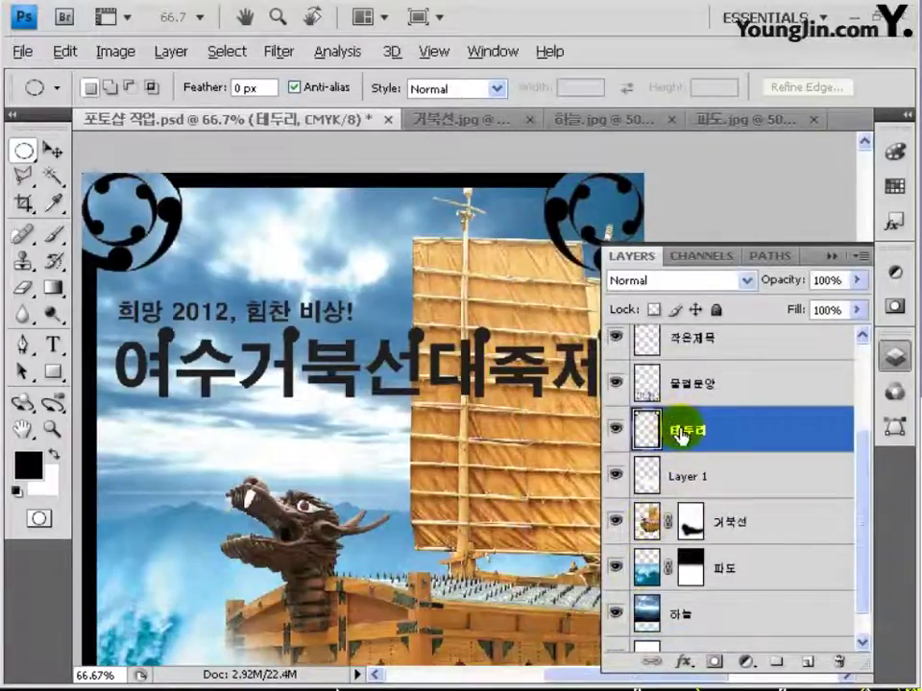
scroll(701, 433, up, 3)
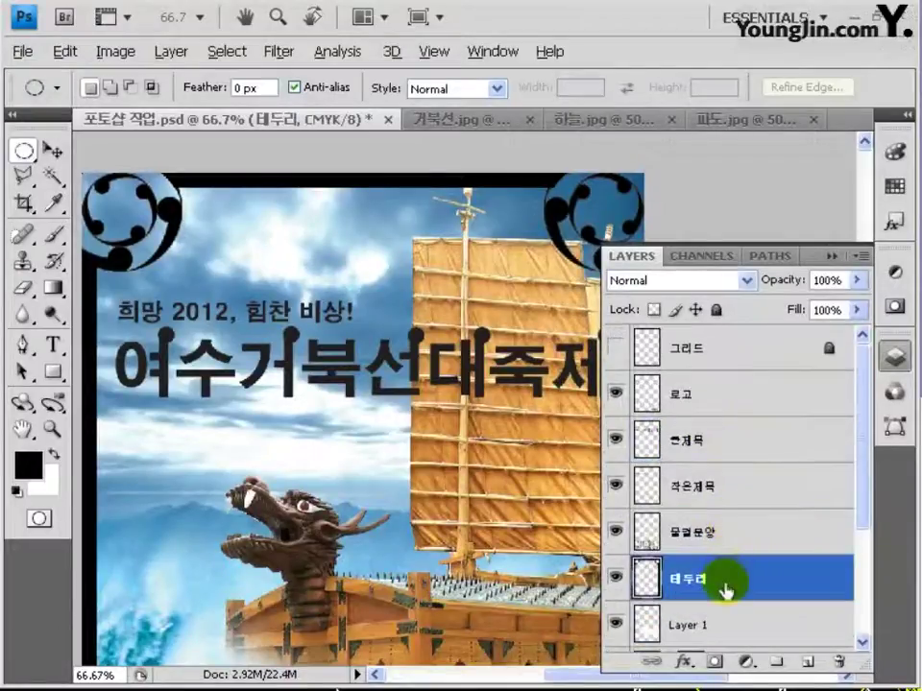
drag(725, 591, 742, 380)
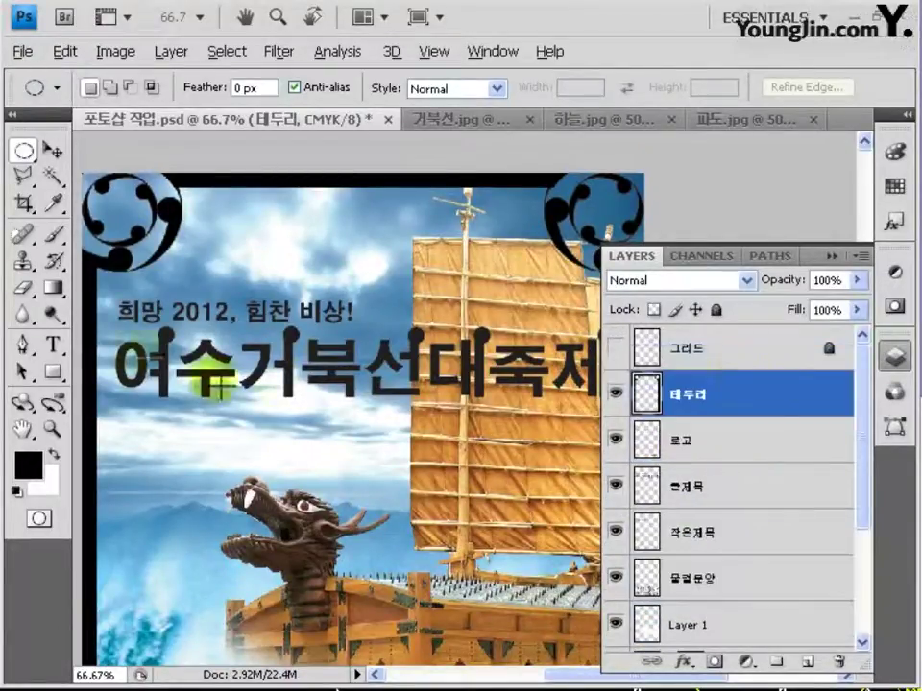
Step: Choose the Gradient tool and set the foreground colour to C 30, M 40, Y 60, K 10
click(55, 289)
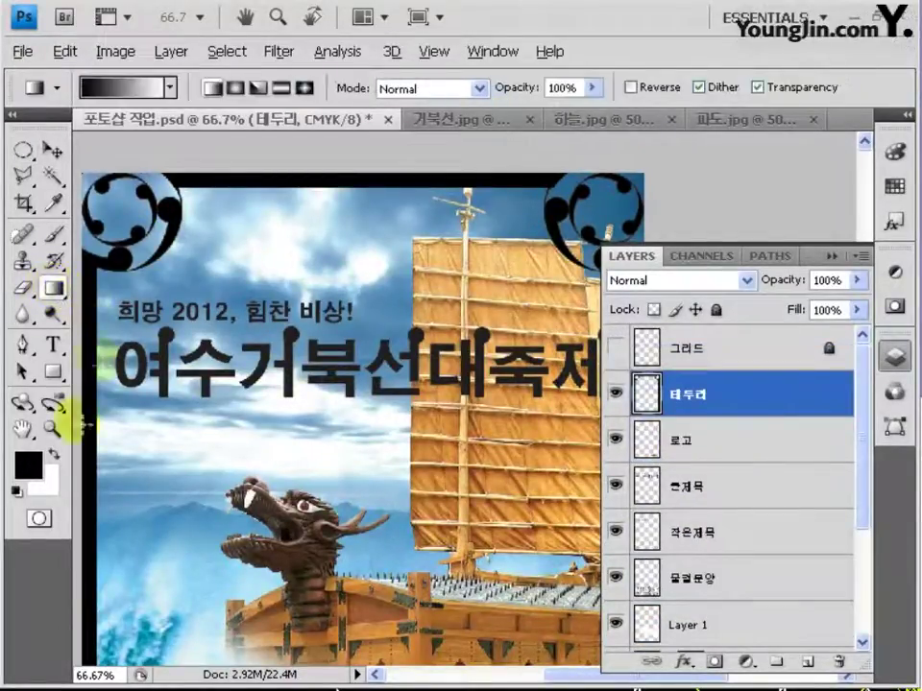
click(28, 465)
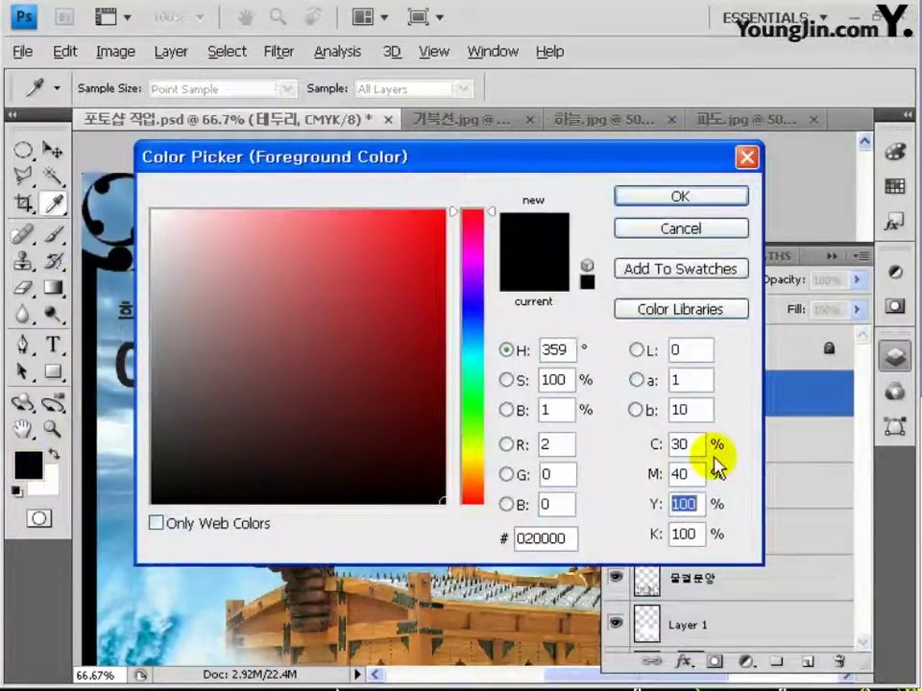
key(Tab)
text(10)
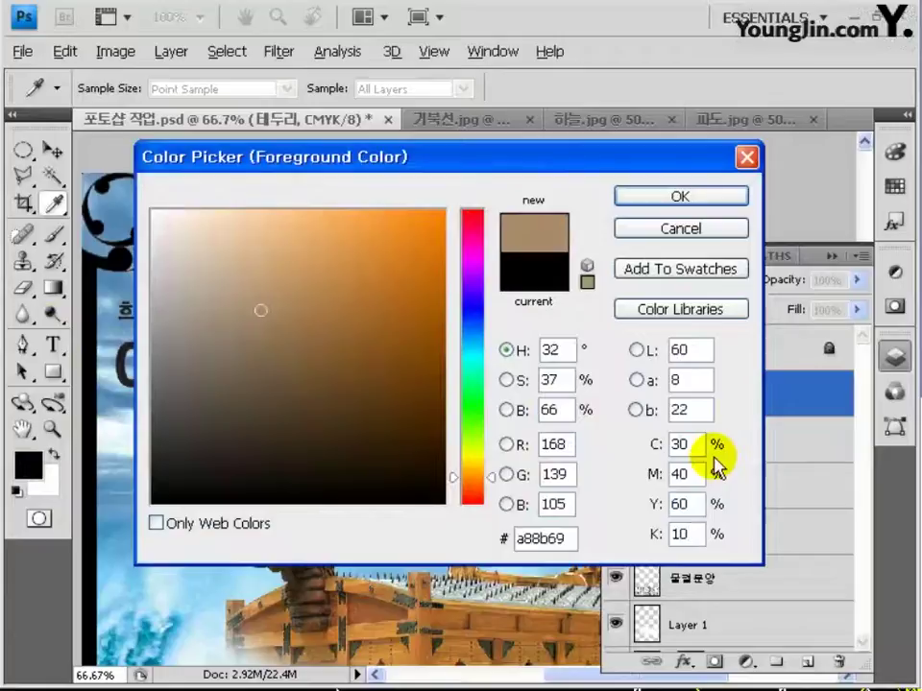
click(680, 196)
Step: Set the background colour to C 30, M 30, Y 50, K 0 for the gradient
click(41, 481)
click(682, 444)
text(3)
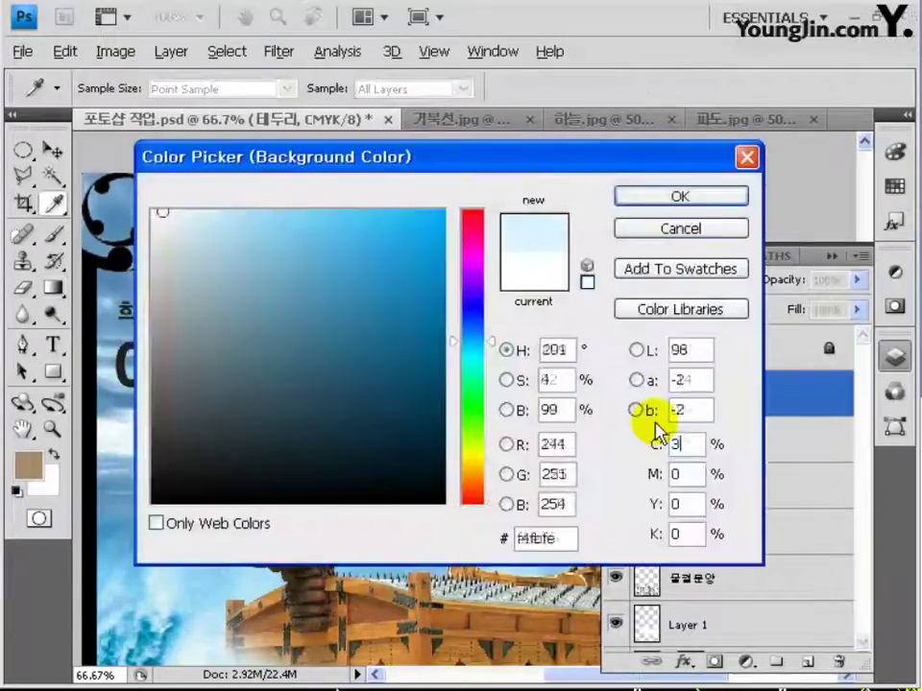
text(0)
key(Tab)
text(30)
key(Tab)
text(50)
key(Tab)
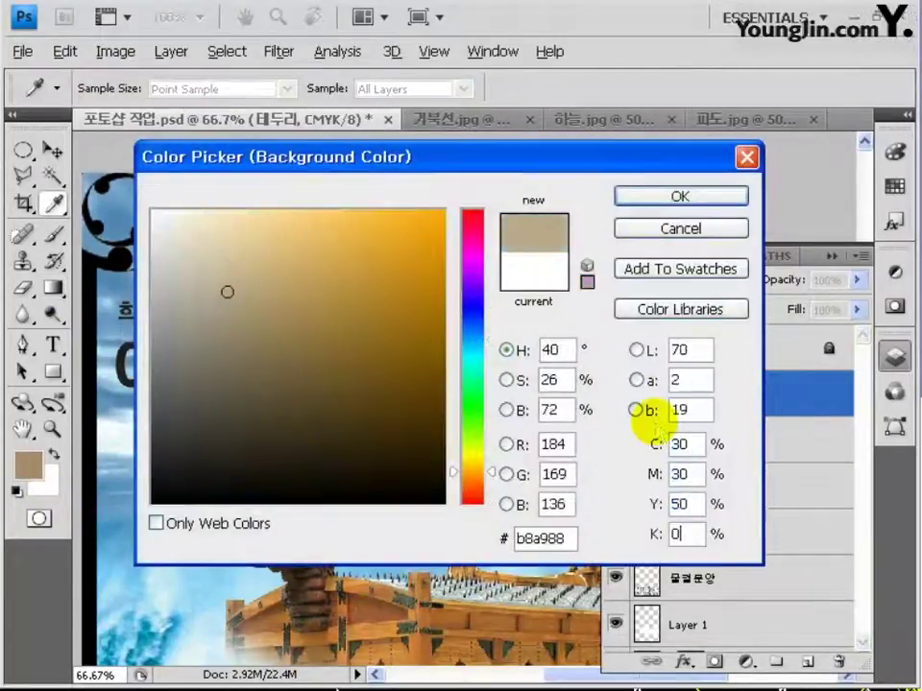
click(661, 199)
key(g)
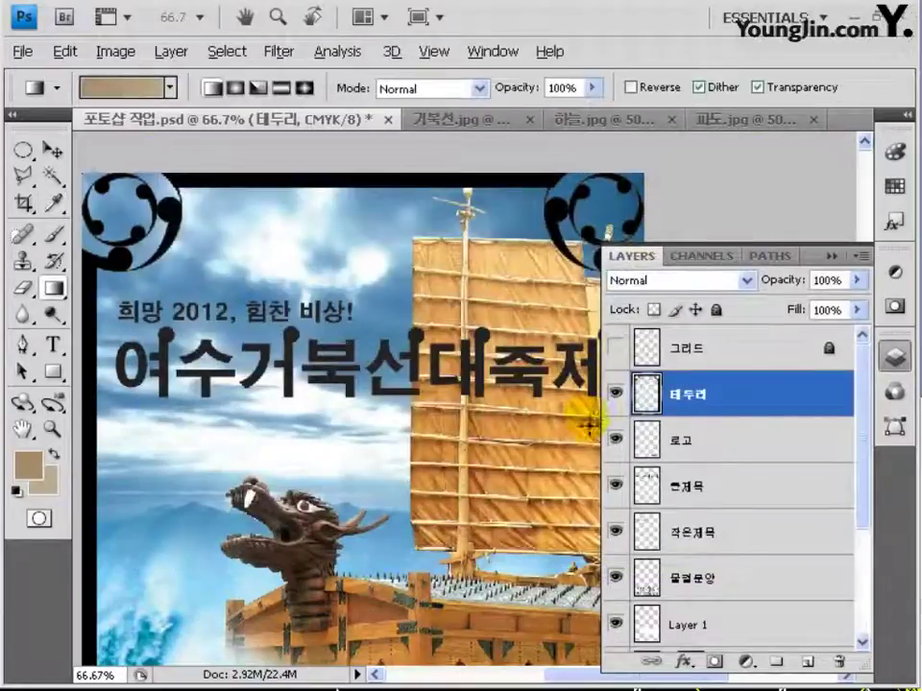
Step: Load the 테두리 layer's outline as a selection, fill it with a top-to-bottom linear gradient across the poster, and deselect
ctrl+click(649, 396)
drag(493, 412, 472, 391)
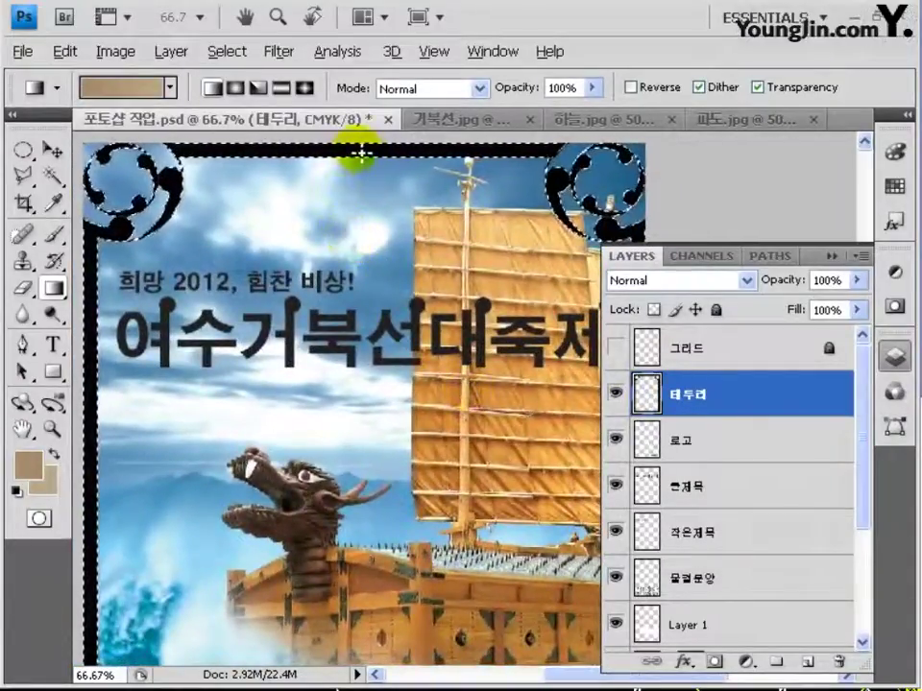
drag(362, 151, 357, 190)
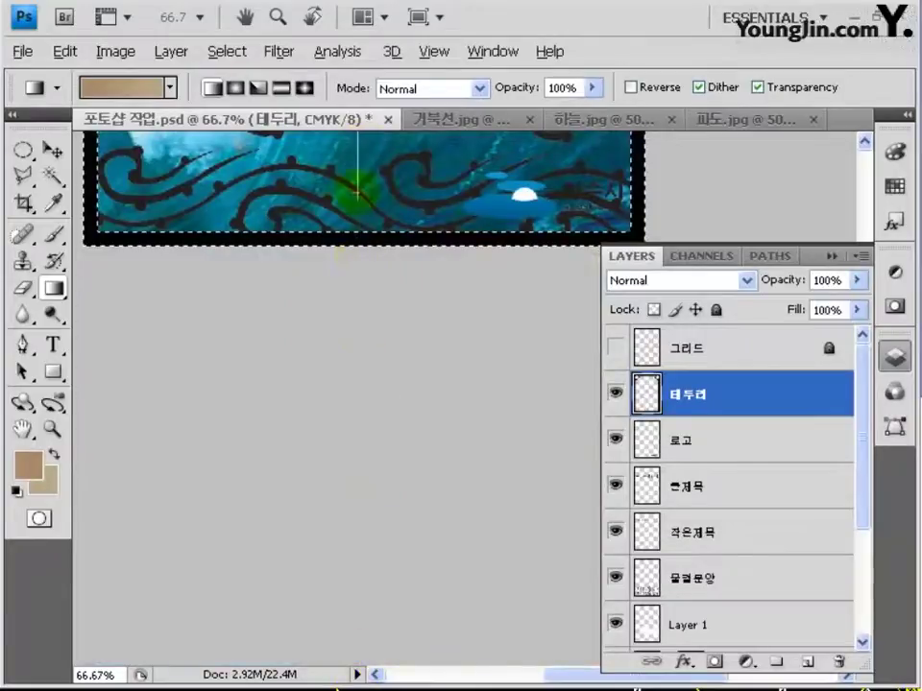
drag(357, 238, 358, 237)
drag(405, 199, 404, 579)
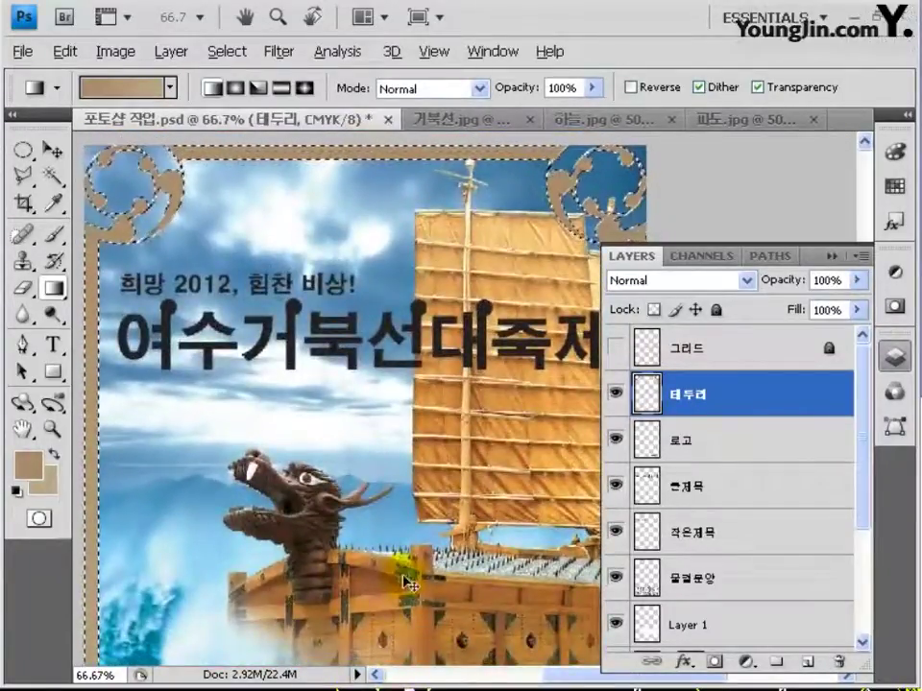
key(ctrl+d)
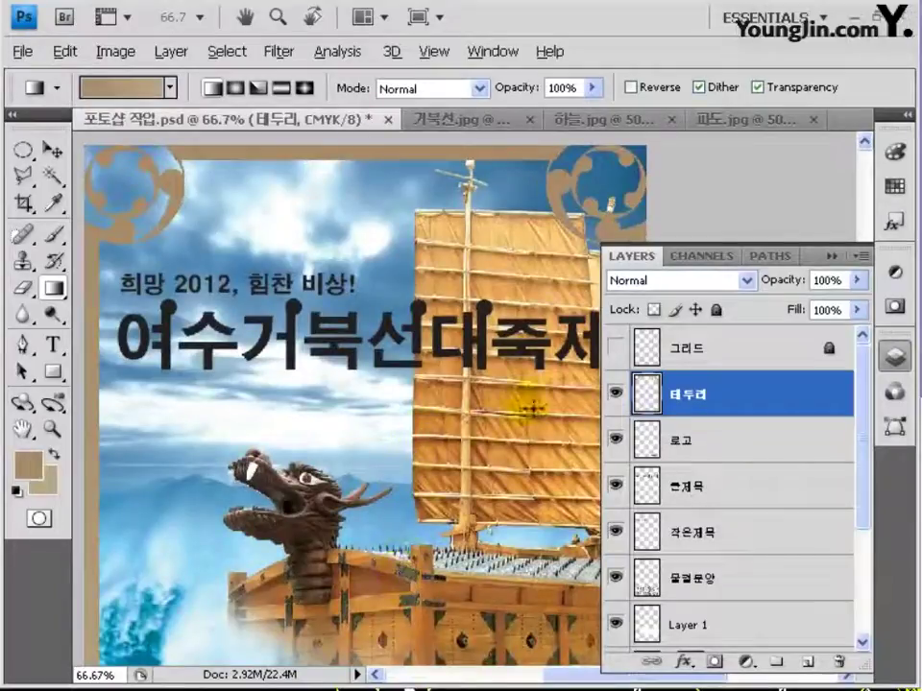
Step: Select the 물결문양 layer and set the foreground colour to C 10, M 0, Y 0, K 0
click(699, 580)
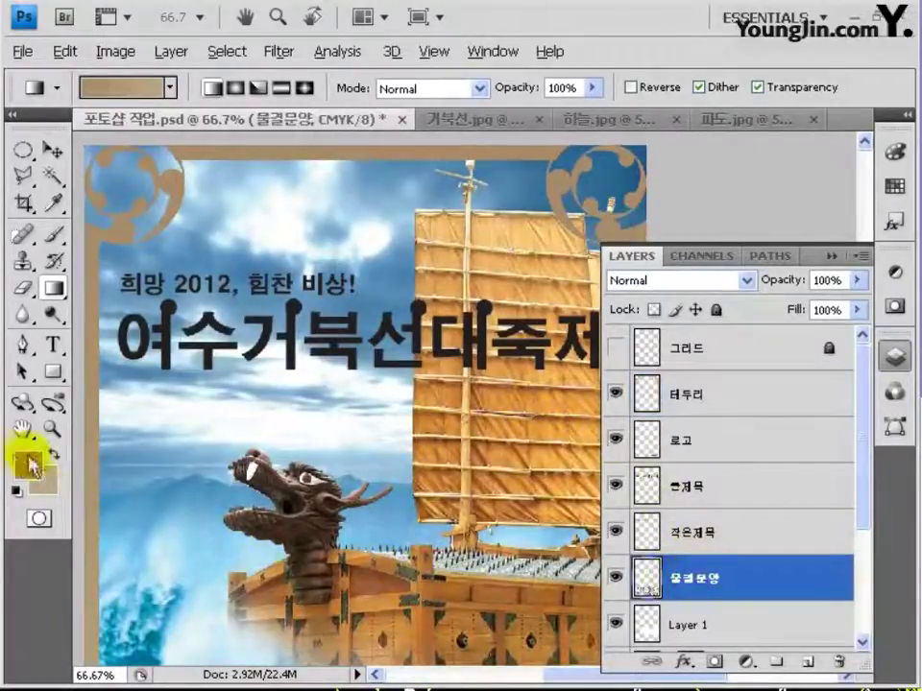
click(32, 467)
text(10)
key(Tab)
text(0)
key(Tab)
text(0)
key(Tab)
text(0)
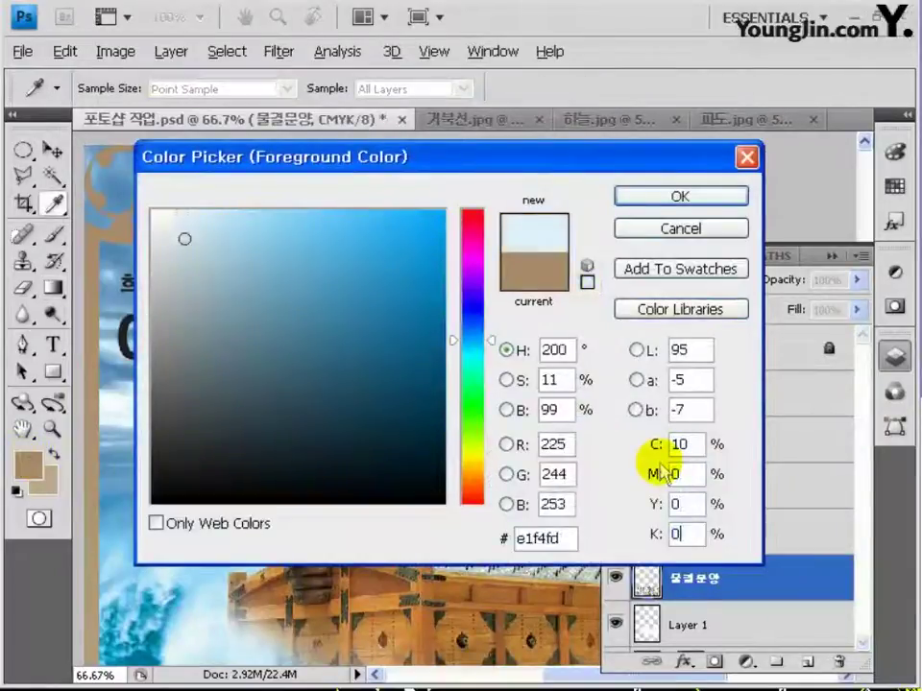
click(692, 199)
Step: Set the background colour to C 20, M 0, Y 0, K 20
click(45, 485)
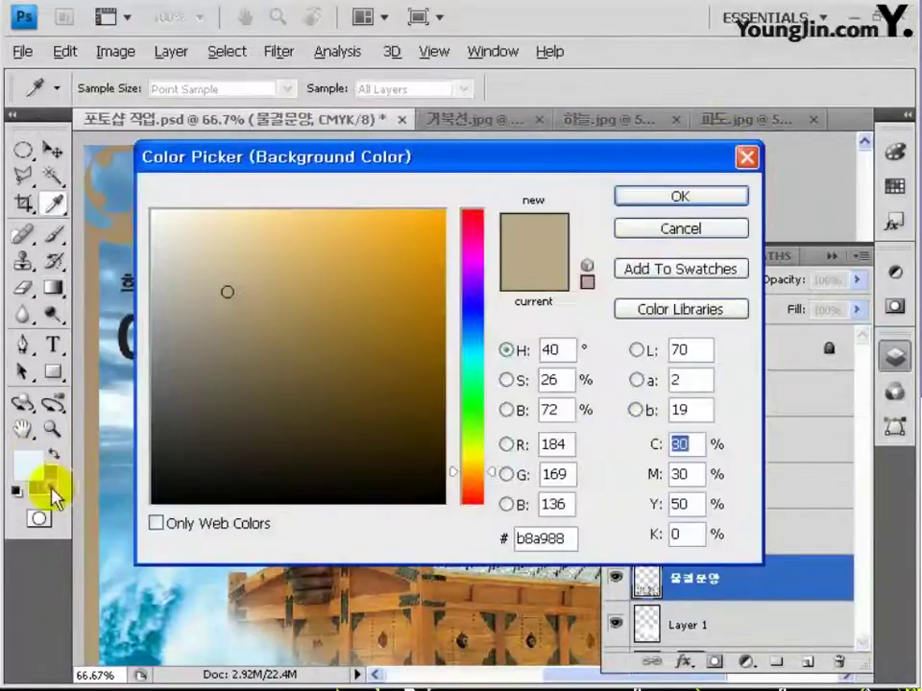
text(0)
key(Tab)
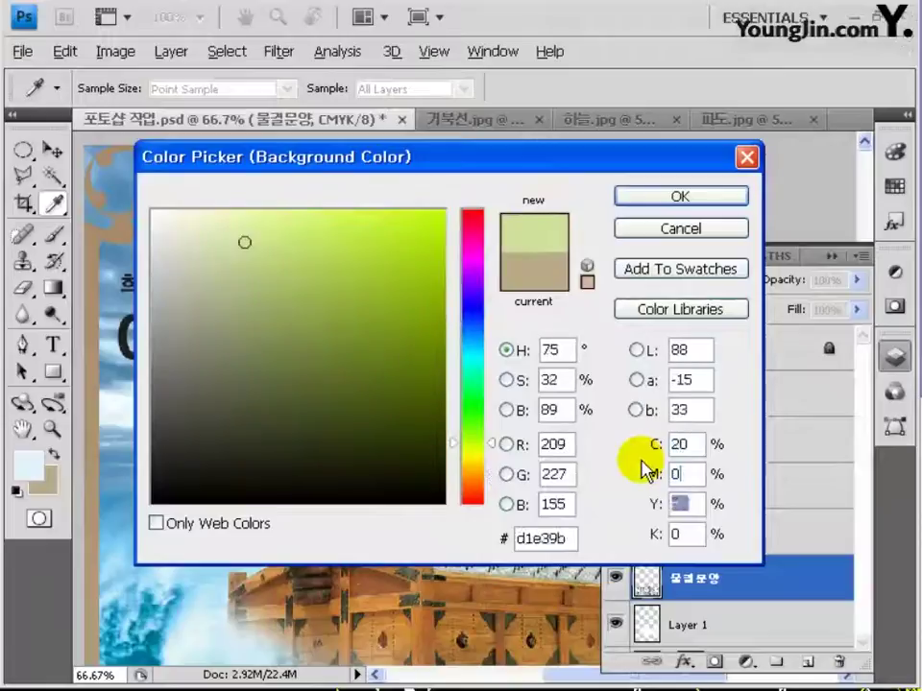
text(020)
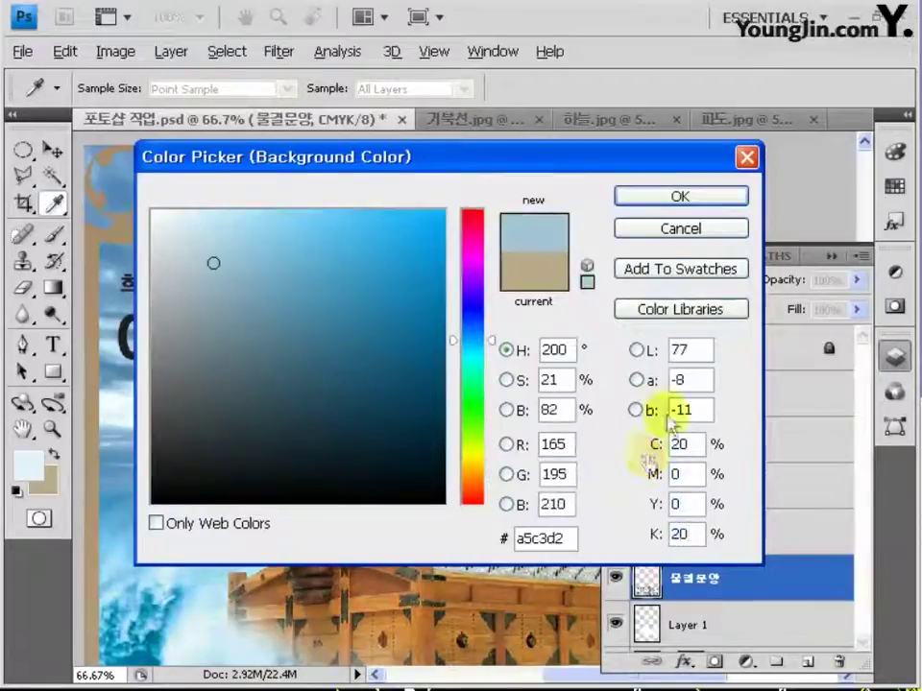
click(679, 197)
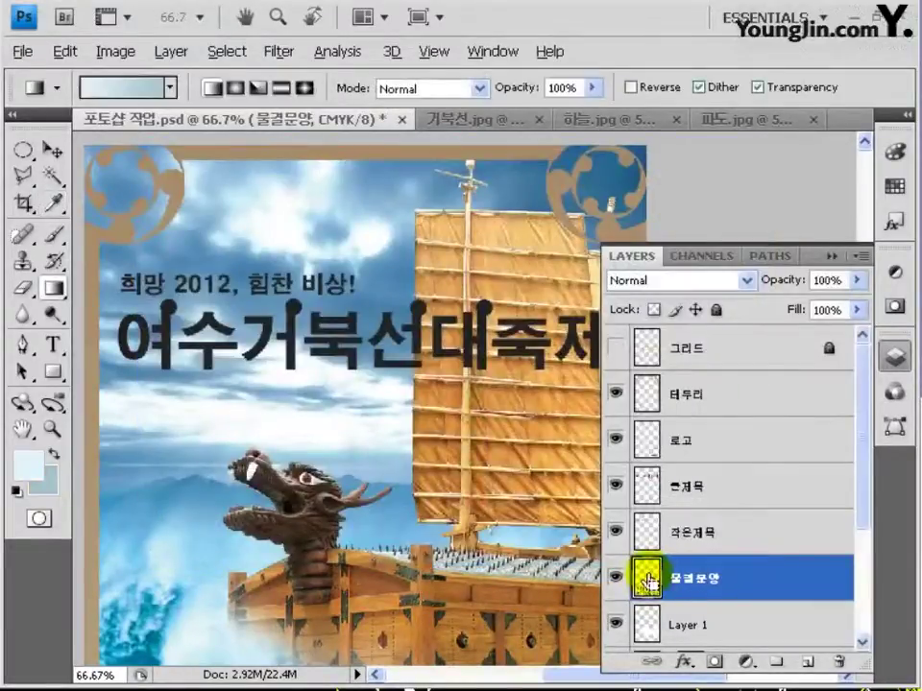
Step: Load the 물결문양 layer's outline as a selection and fill it with a top-to-bottom linear gradient across the wave pattern
ctrl+click(649, 581)
scroll(463, 338, down, 9)
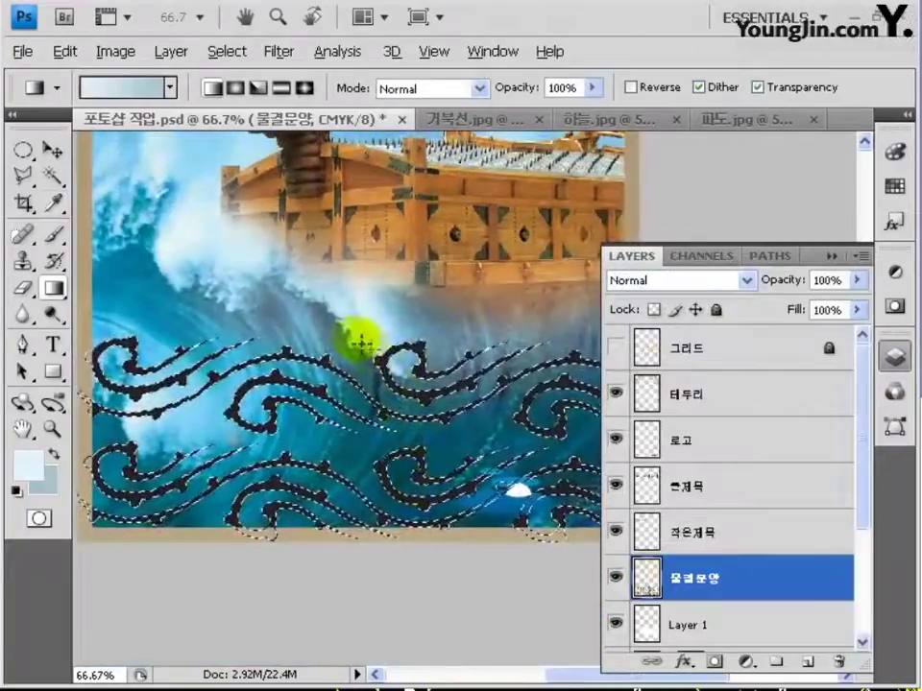
drag(360, 341, 371, 401)
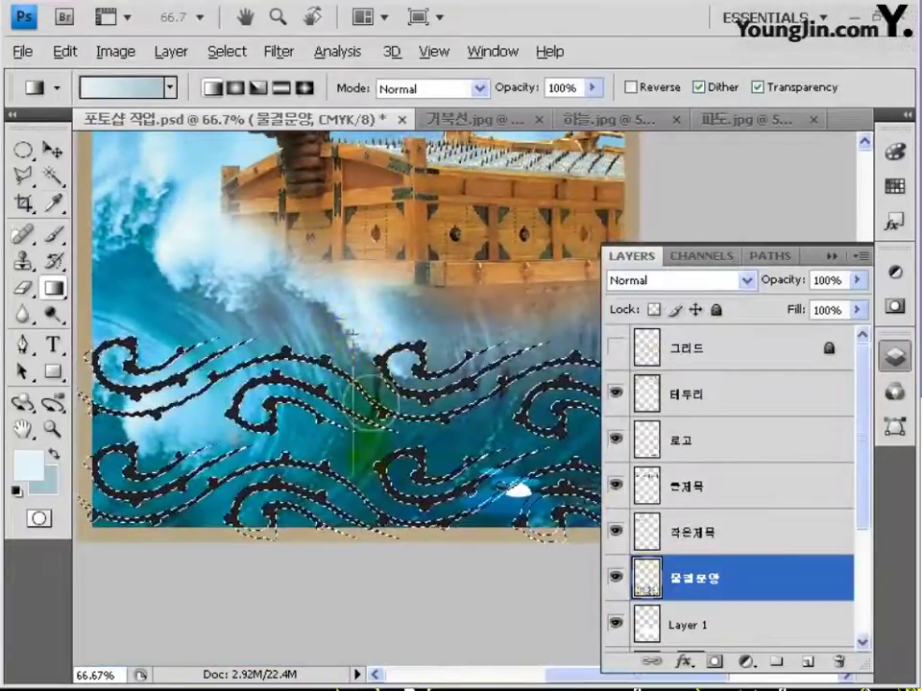
drag(366, 550, 364, 551)
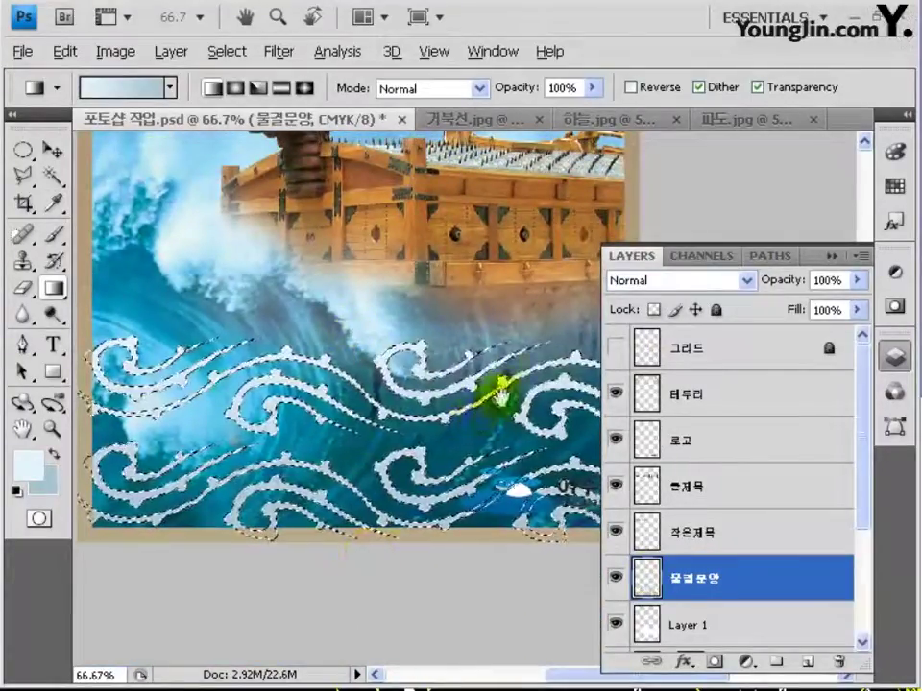
Step: Deselect the wave pattern and set the 물결문양 layer's opacity to 50%
drag(496, 390, 492, 471)
key(ctrl+d)
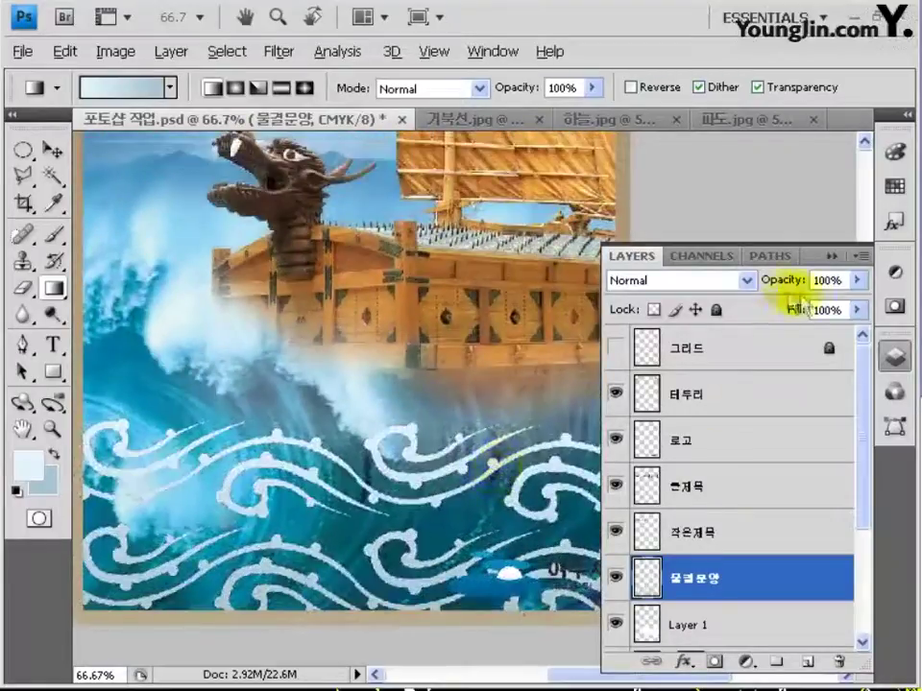
click(830, 279)
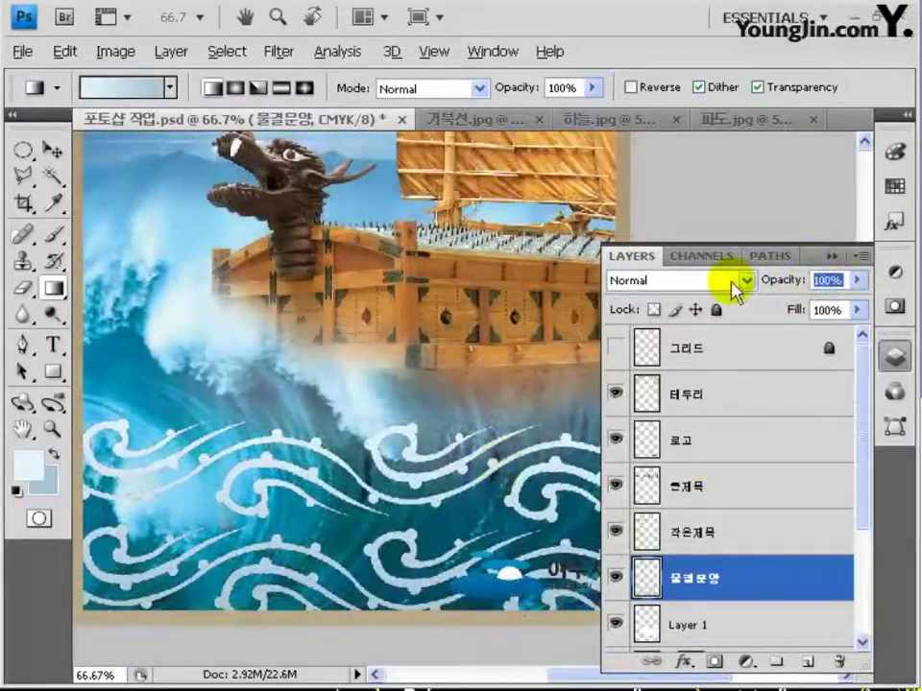
text(50)
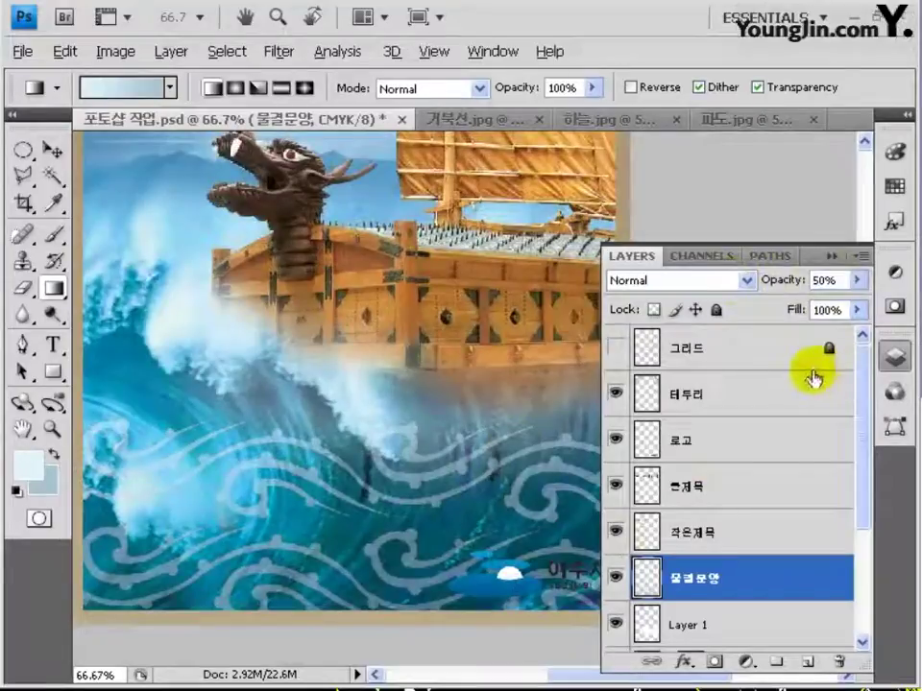
Step: Select the 큰제목 layer and set the foreground colour to C 50, M 60, Y 60, K 40
click(694, 535)
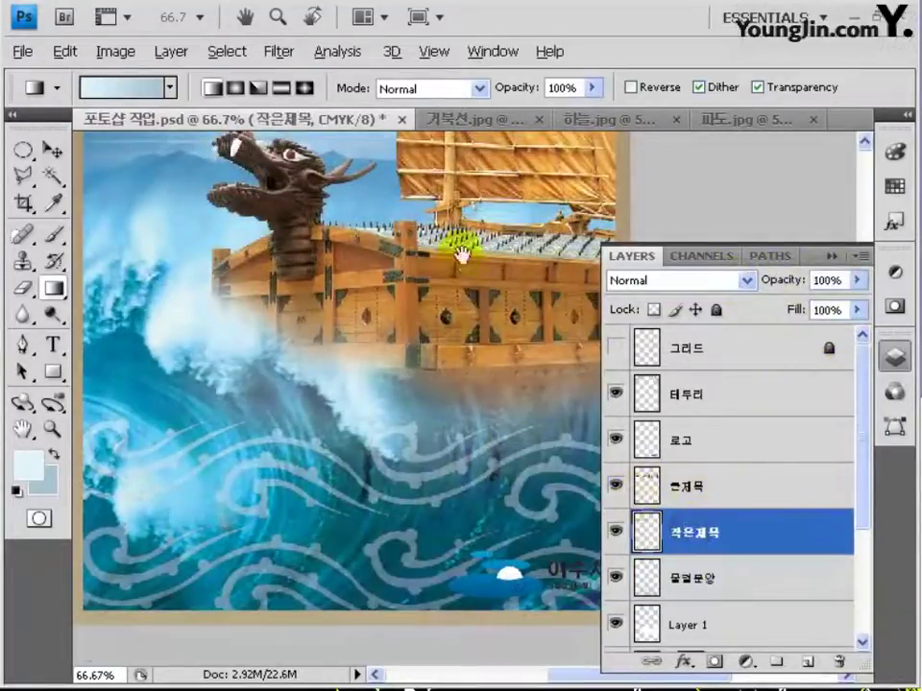
drag(463, 246, 478, 531)
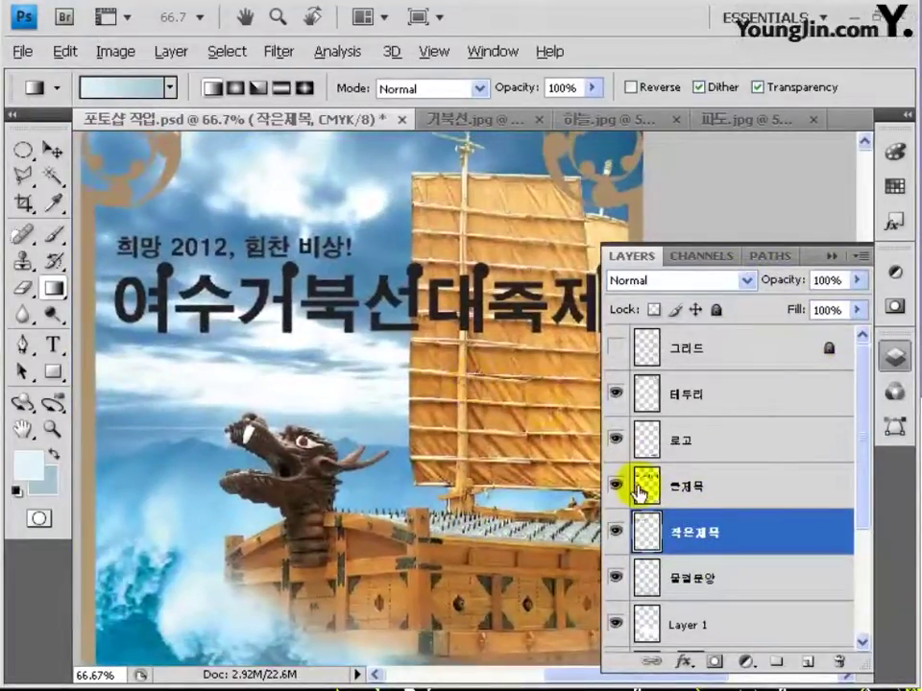
click(698, 495)
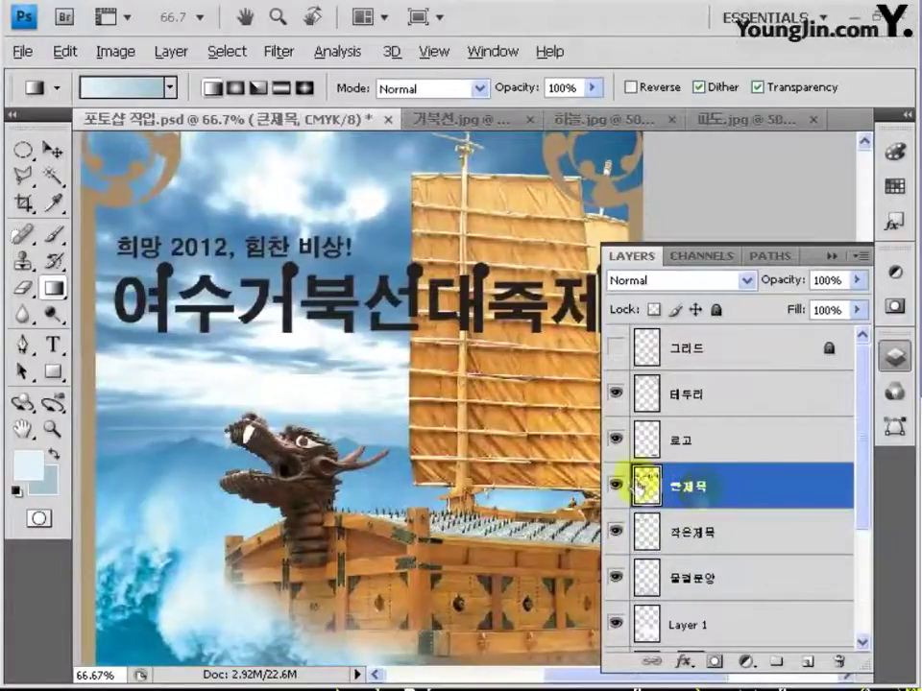
click(34, 463)
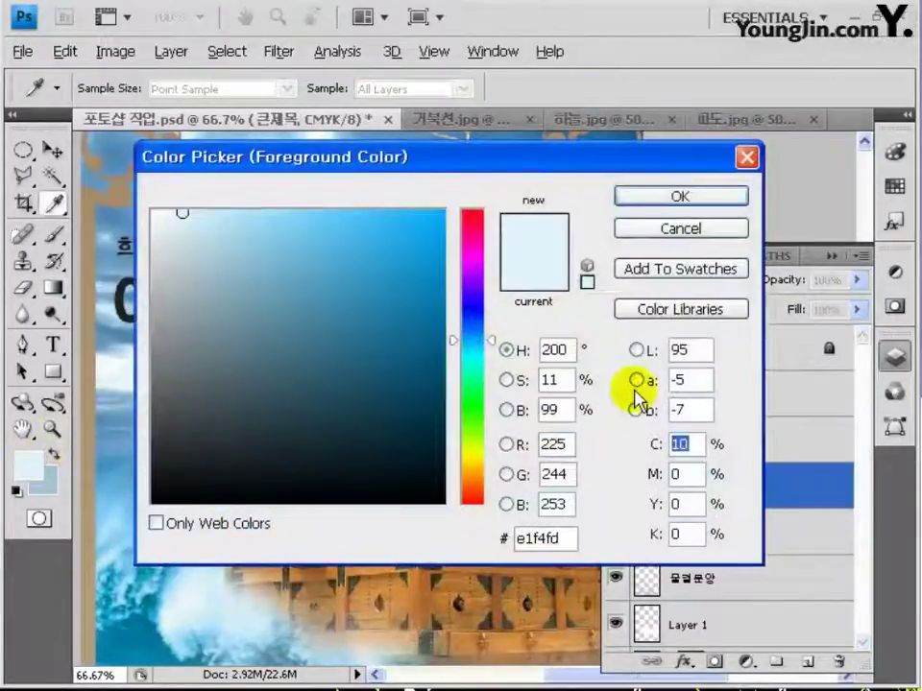
text(50)
key(Tab)
text(60)
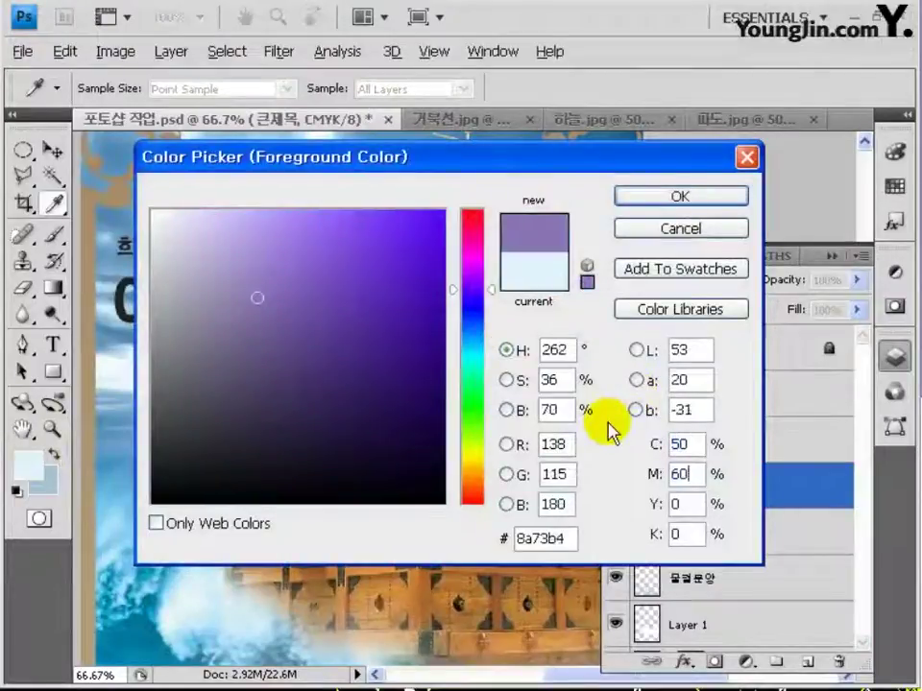
key(Tab)
text(60)
text(40)
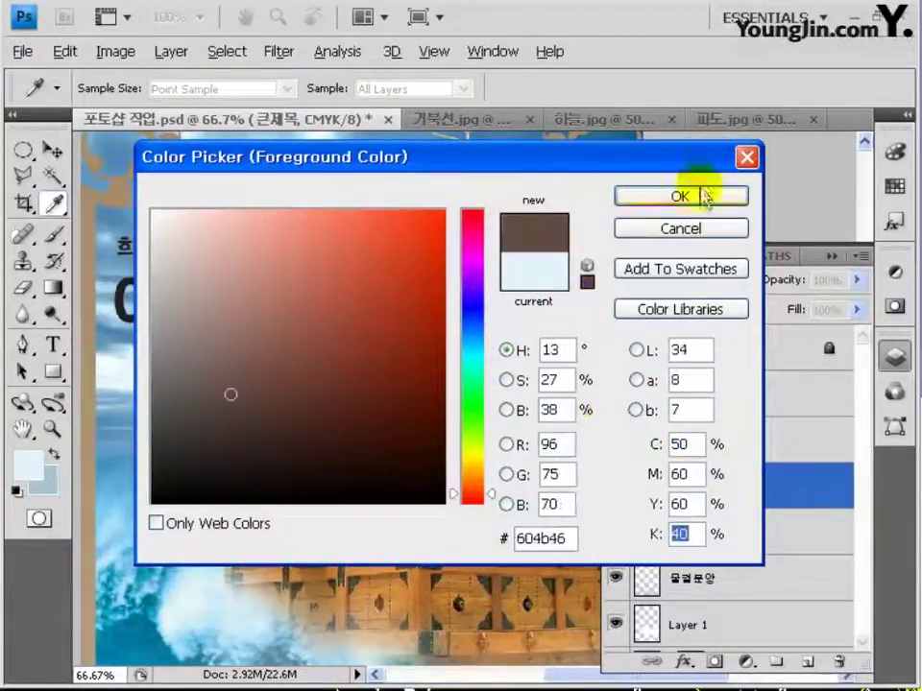
click(680, 196)
Step: Set the background colour to C 60, M 10, Y 0, K 0 and fill the 큰제목 lettering with a top-to-bottom linear gradient
click(50, 491)
text(10)
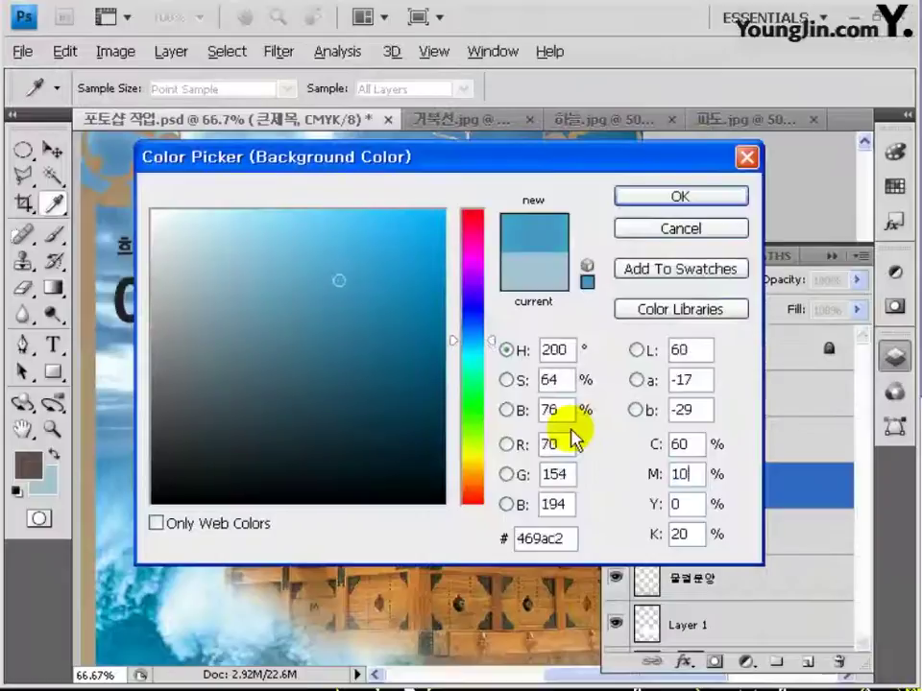
key(Tab)
text(0)
click(693, 198)
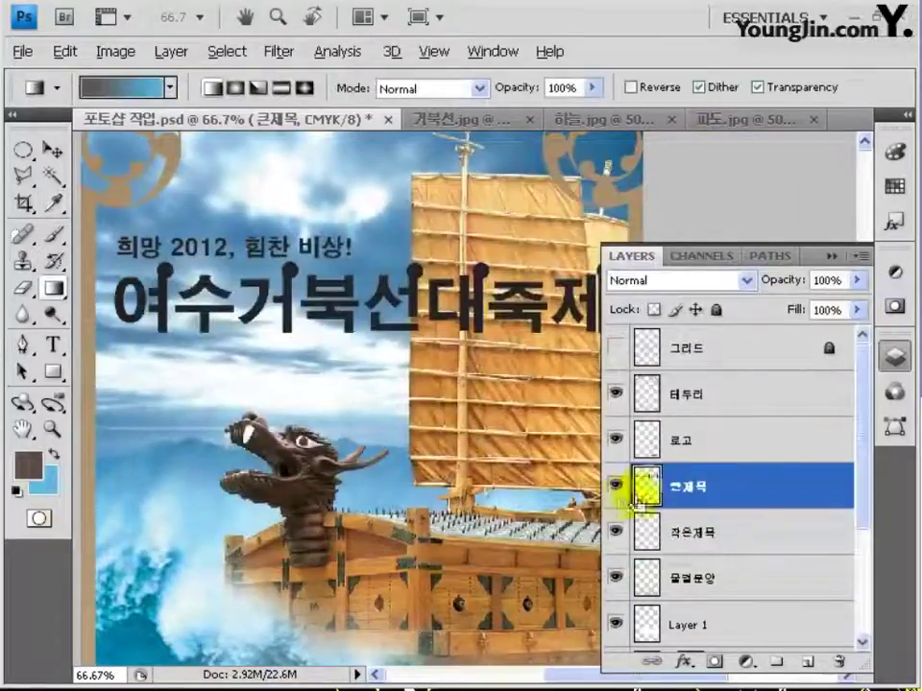
drag(351, 277, 349, 320)
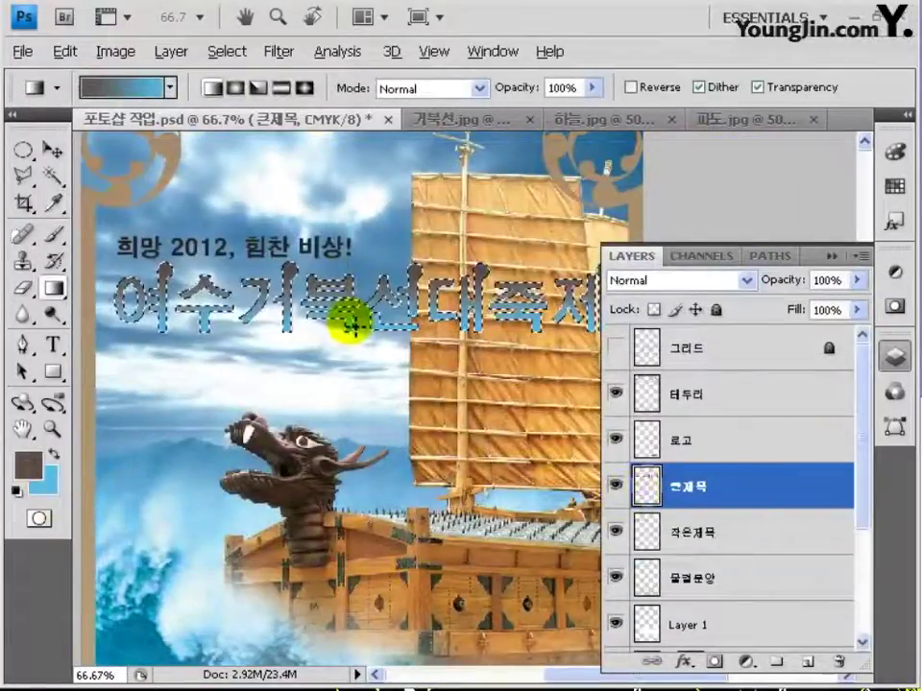
Step: Add a 3 px outside Stroke effect to the 큰제목 layer, coloured C 0, M 0, Y 20, K 0
right_click(725, 486)
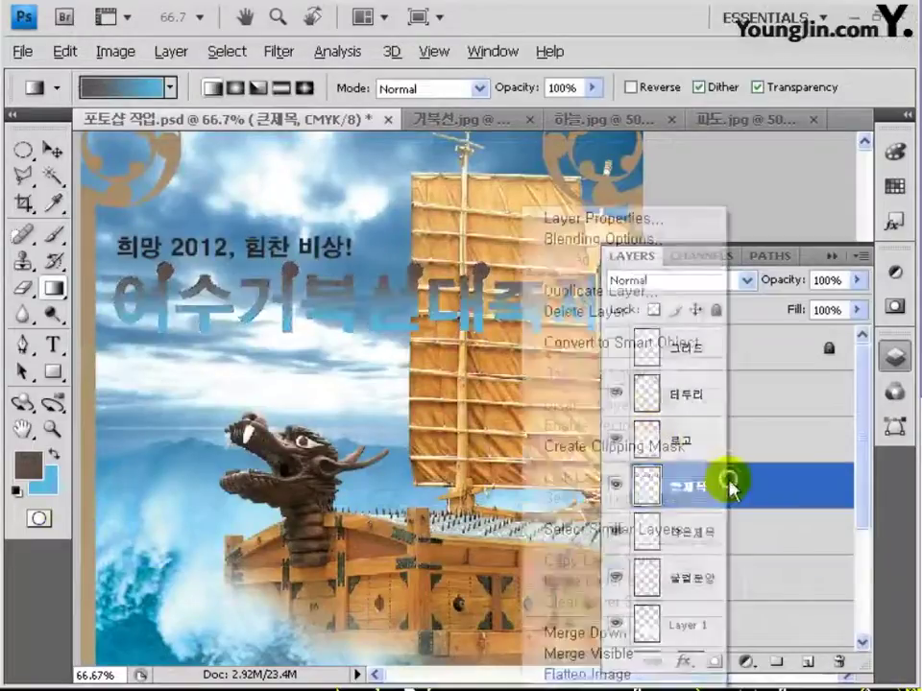
click(642, 241)
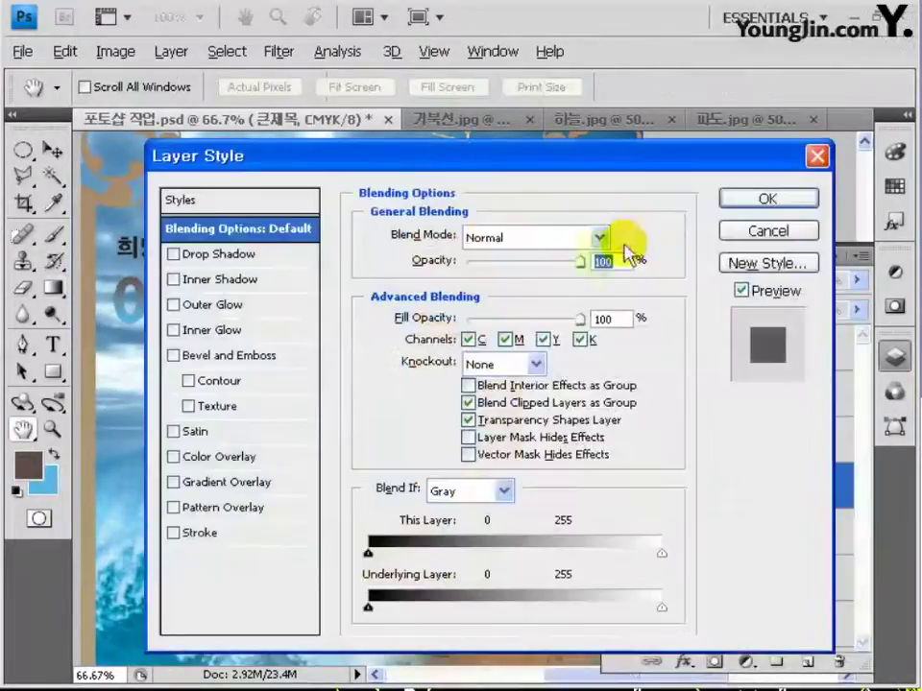
click(197, 534)
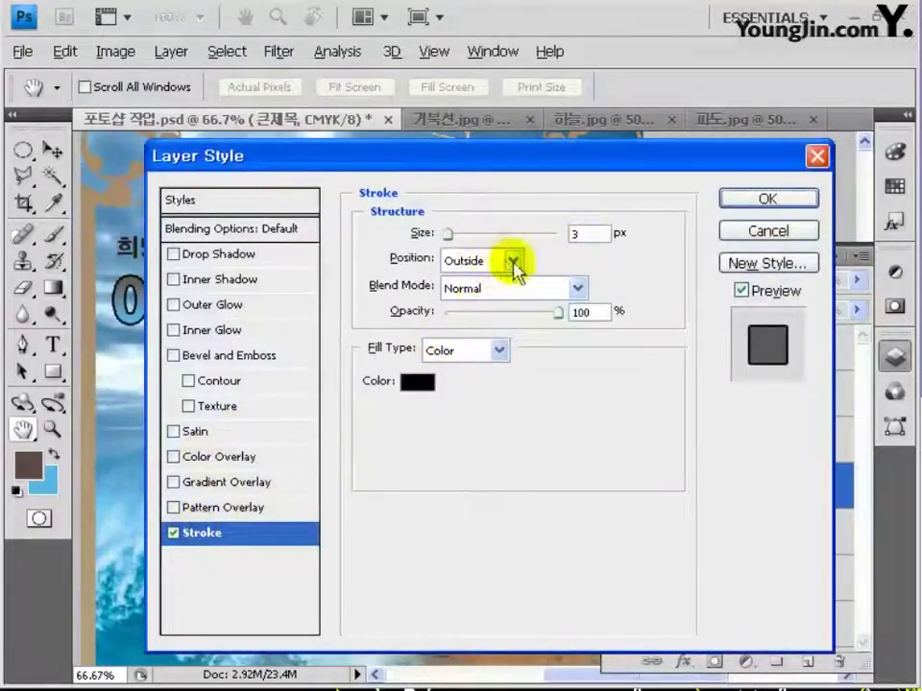
click(418, 384)
text(2)
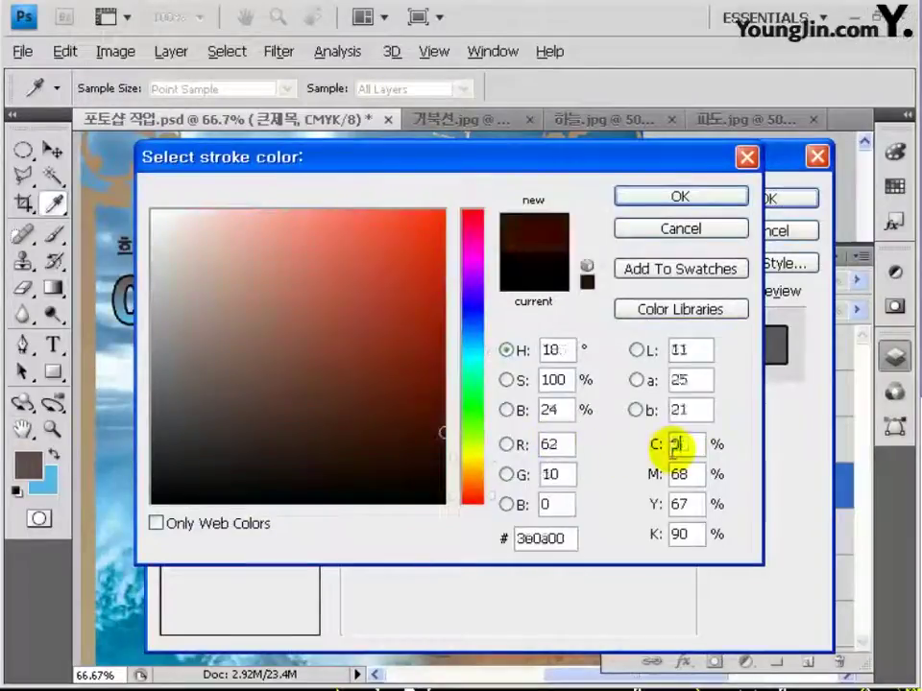
key(Tab)
text(0)
key(Tab)
text(20)
key(Tab)
text(0)
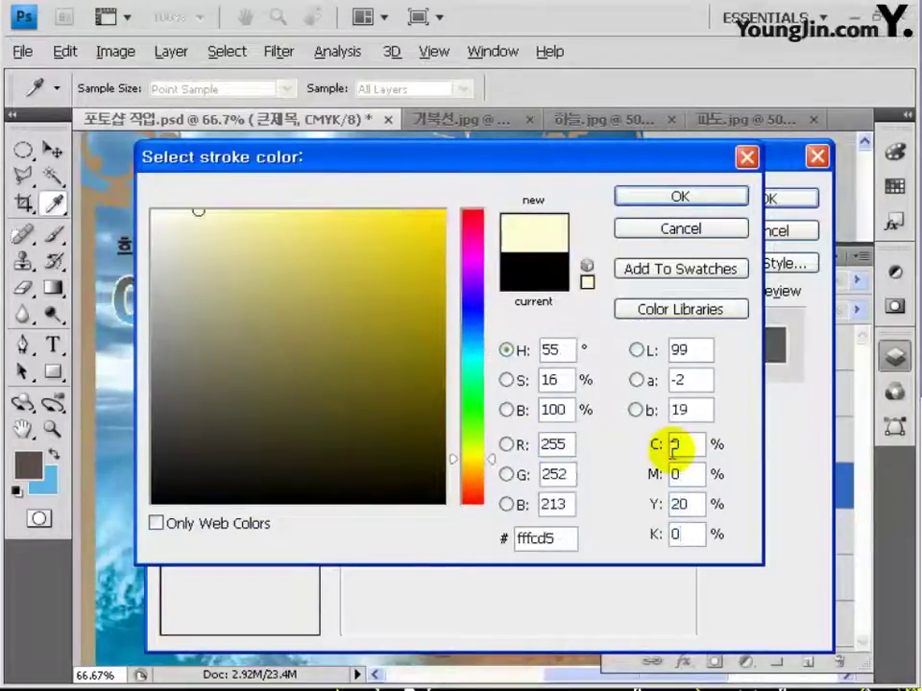
click(710, 196)
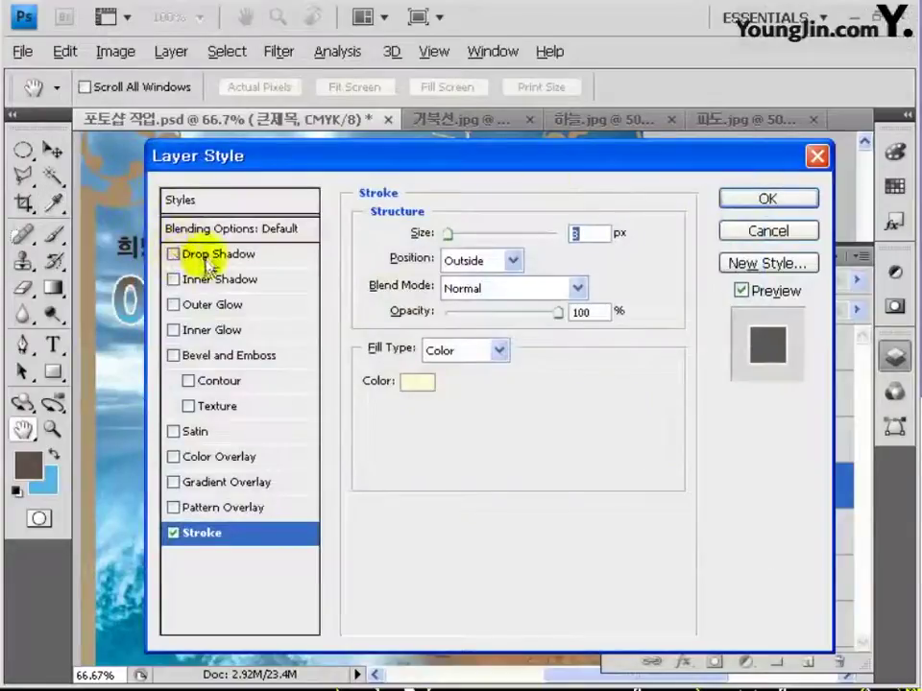
Step: Add Drop Shadow and Inner Shadow effects with default settings to the 큰제목 layer and apply the layer style
click(209, 255)
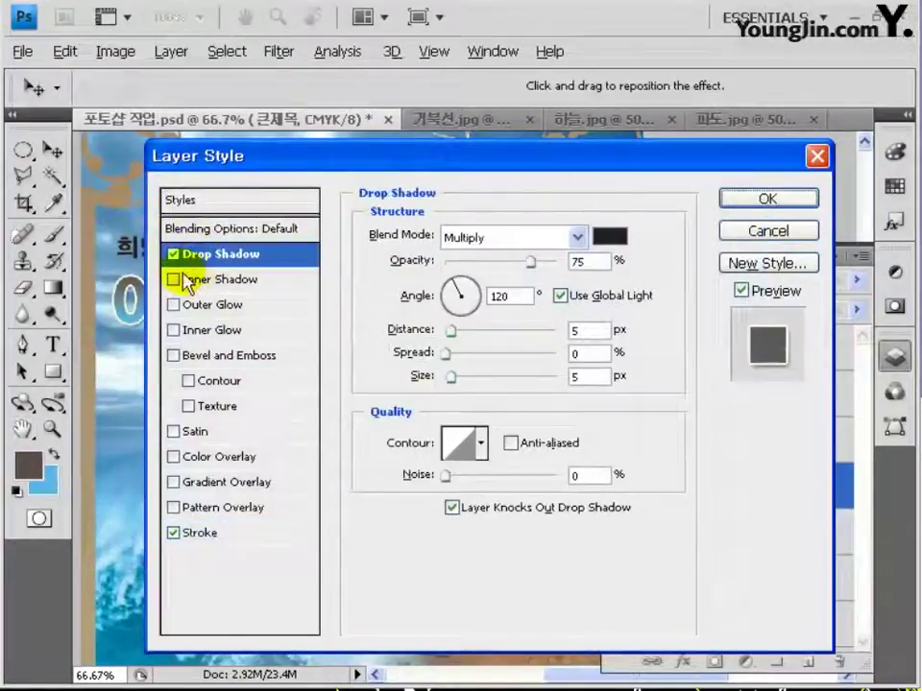
click(192, 280)
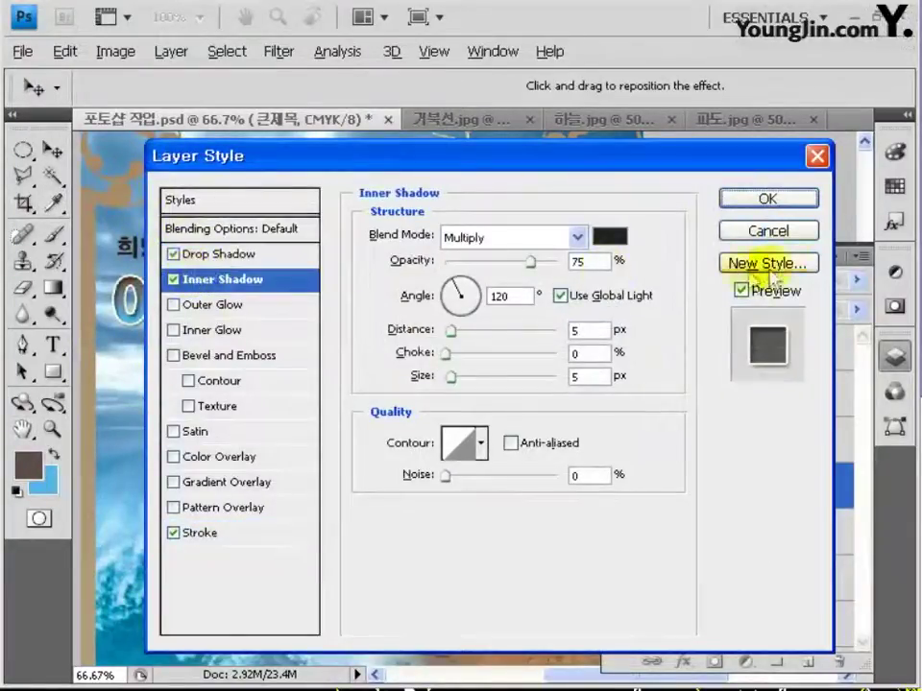
click(770, 200)
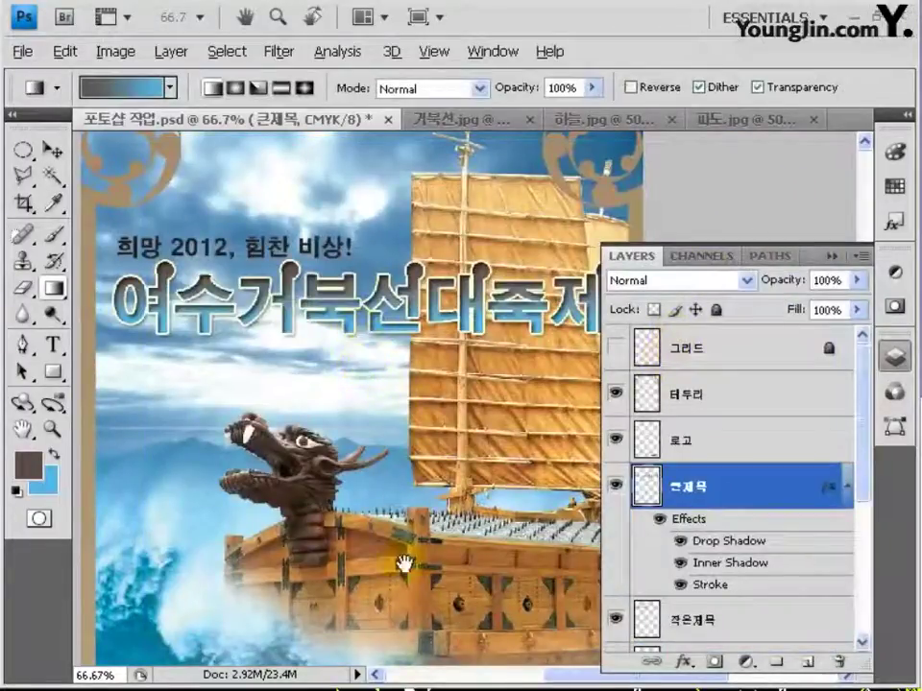
Step: Add a Color Overlay effect to the 작은제목 layer, coloured C 0, M 0, Y 20, K 0
scroll(432, 412, up, 2)
scroll(709, 595, down, 1)
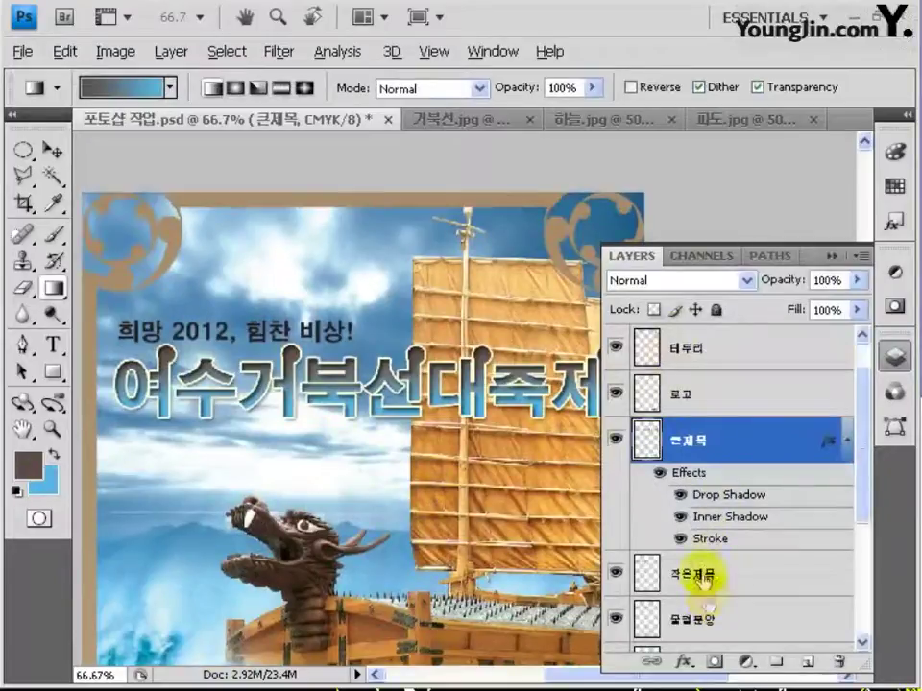
double_click(700, 582)
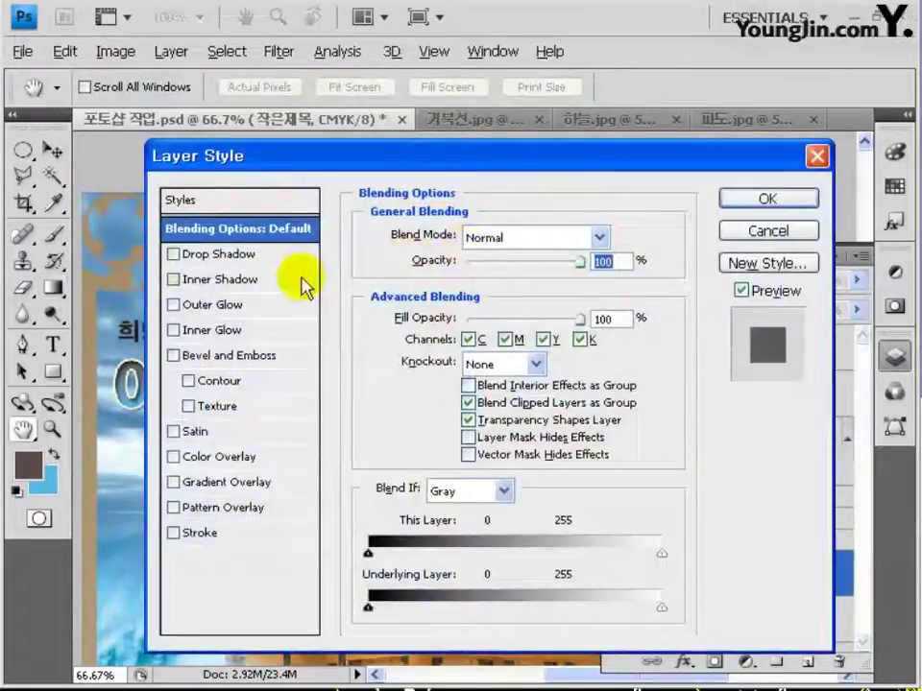
click(217, 458)
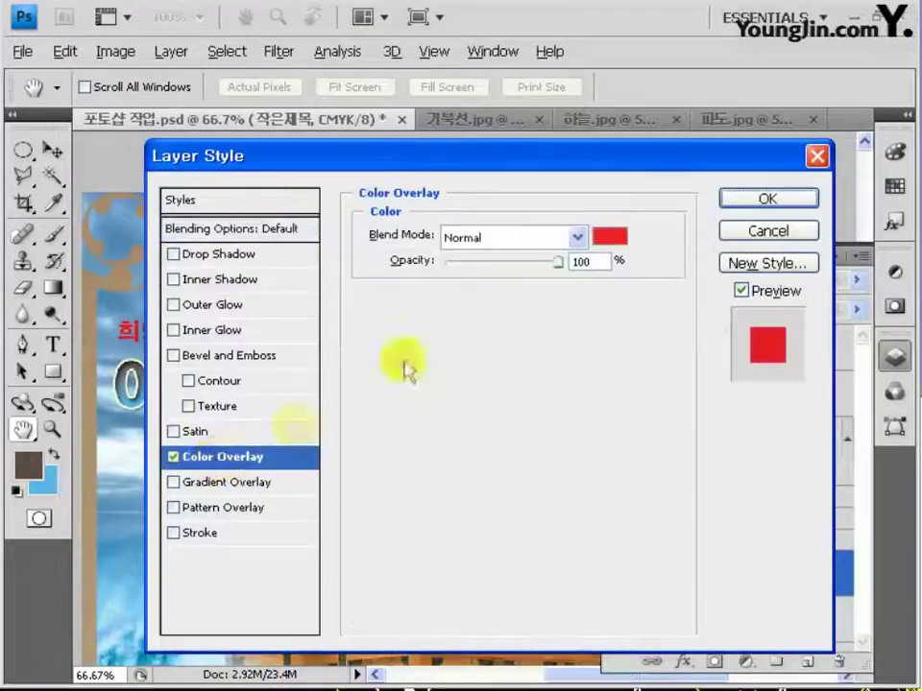
click(608, 236)
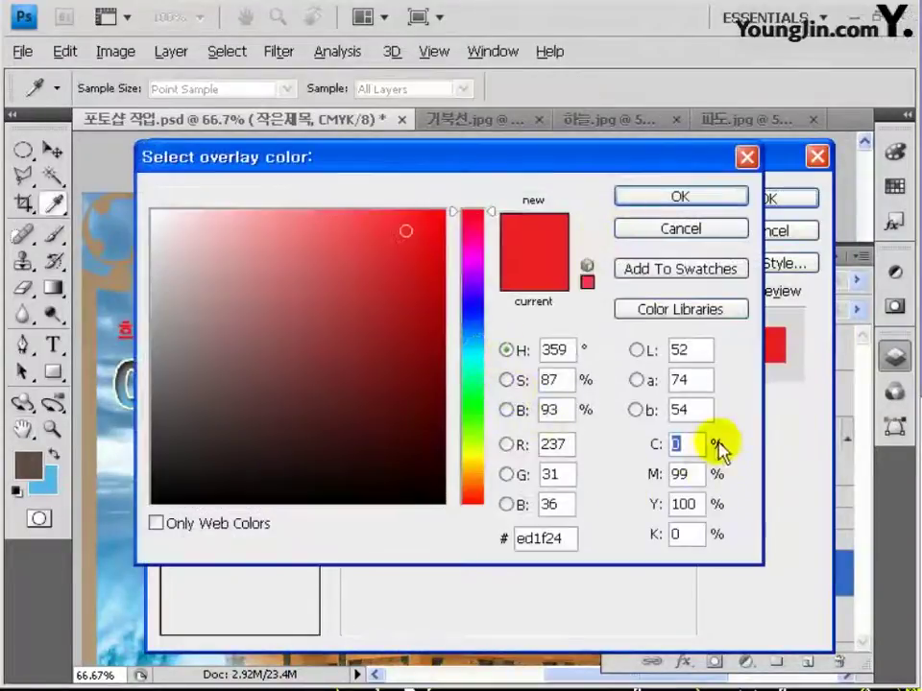
key(Tab)
text(0)
key(Tab)
text(20)
key(Tab)
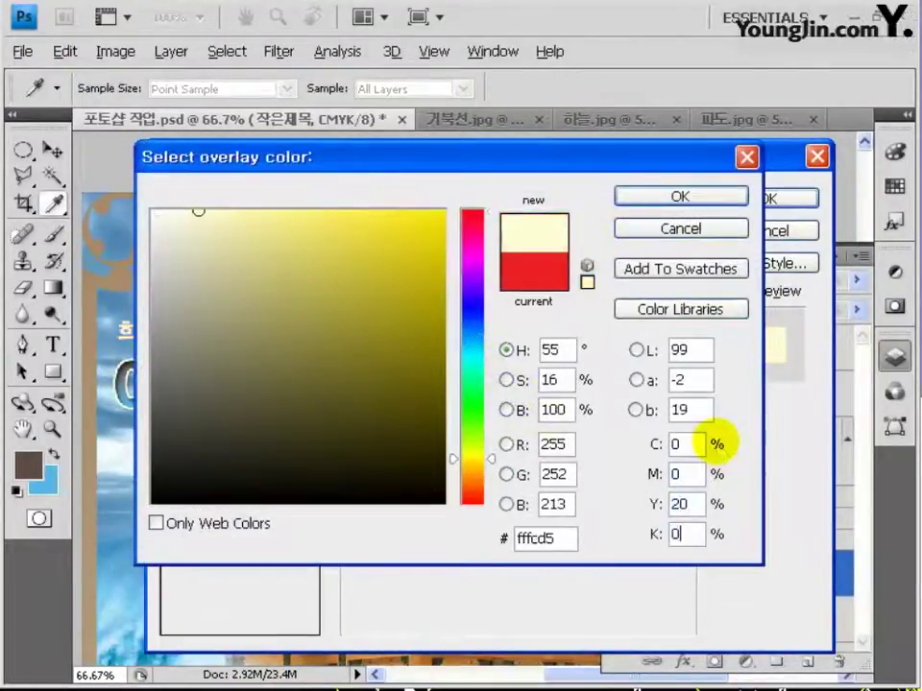
click(696, 195)
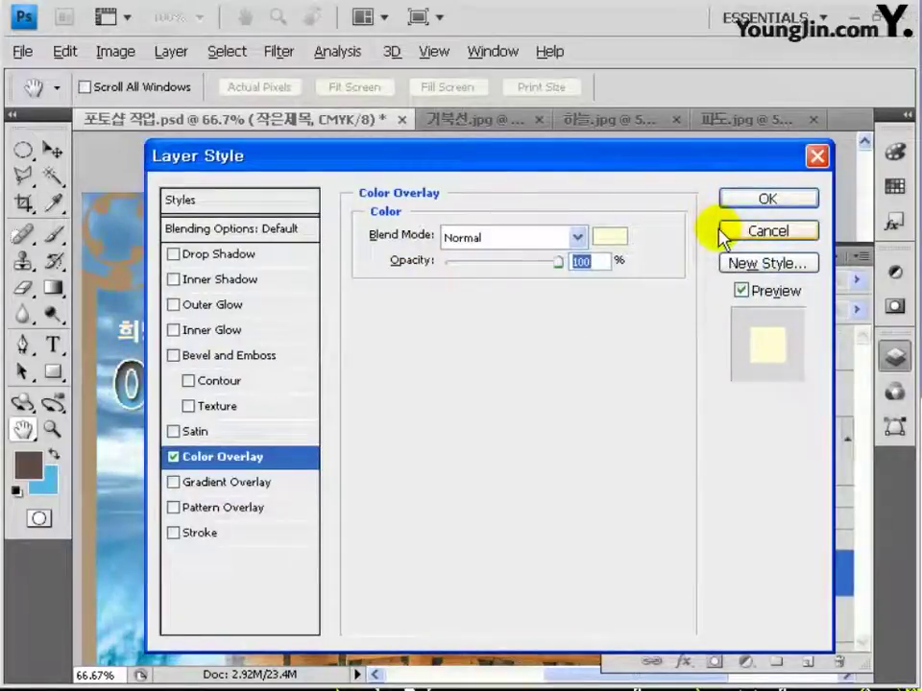
Step: Add a Drop Shadow to the 작은제목 layer with Normal blend mode, colour C 70, M 30, Y 40, K 0 and size 0 px
click(257, 255)
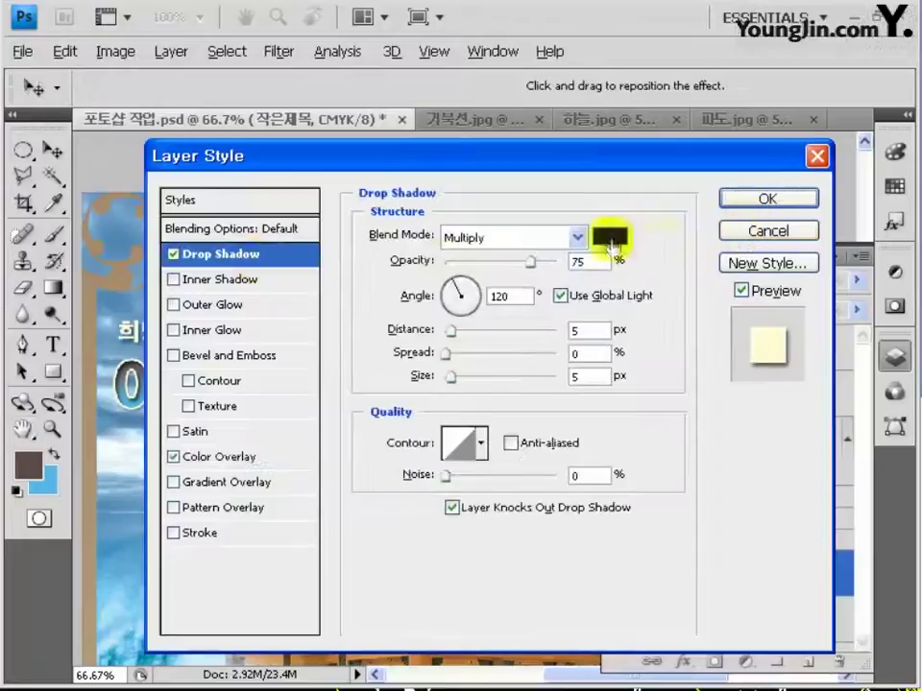
click(578, 238)
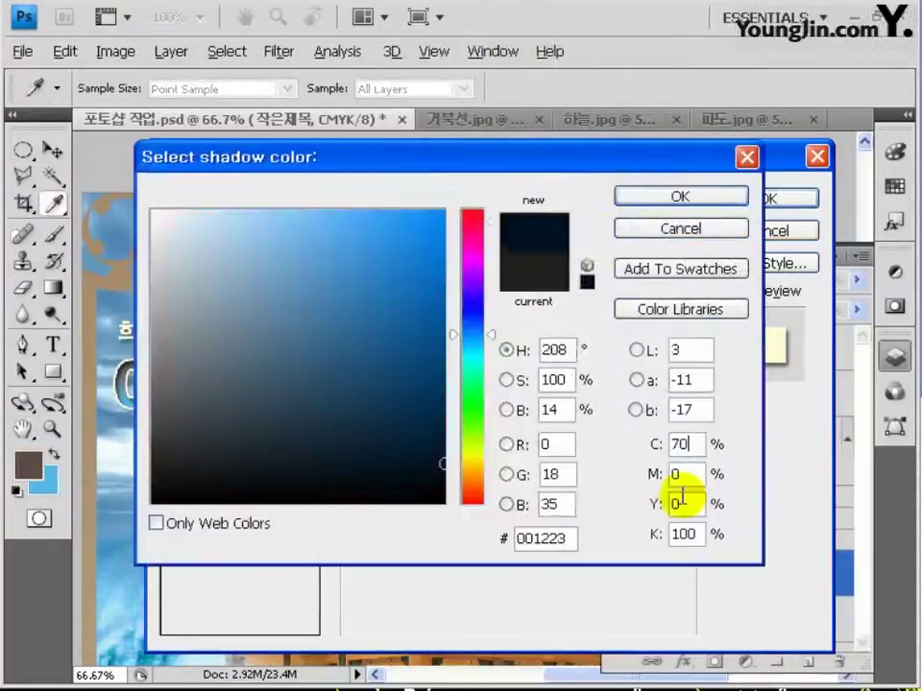
text(30)
key(Tab)
key(Tab)
text(0)
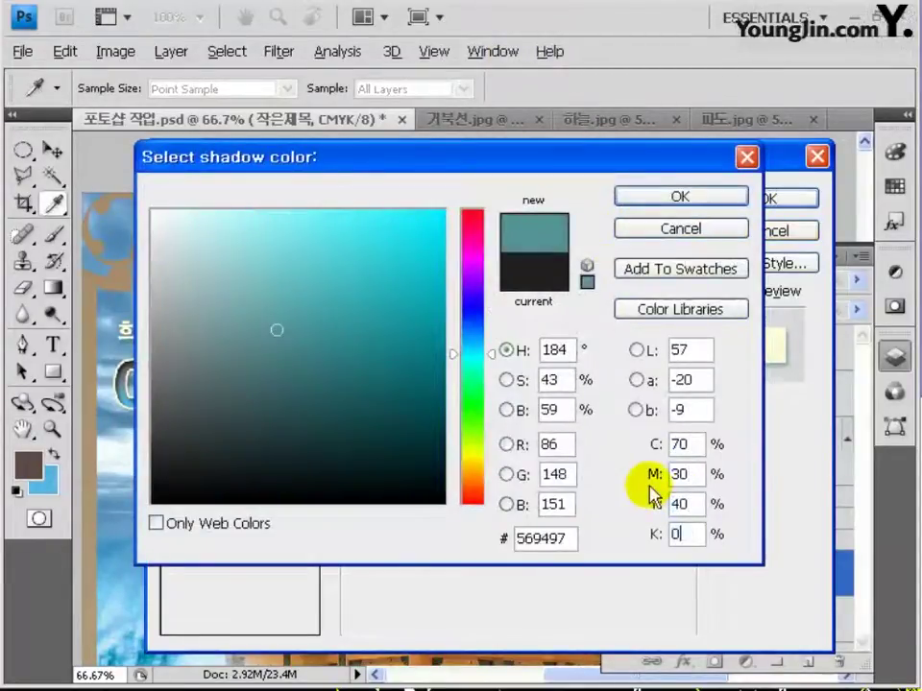
click(680, 196)
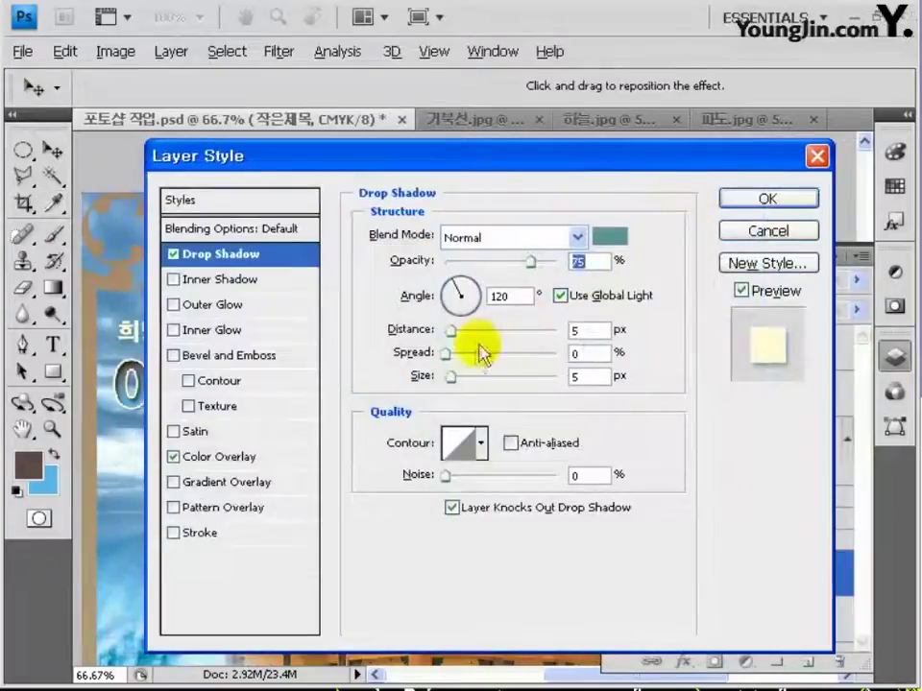
double_click(579, 376)
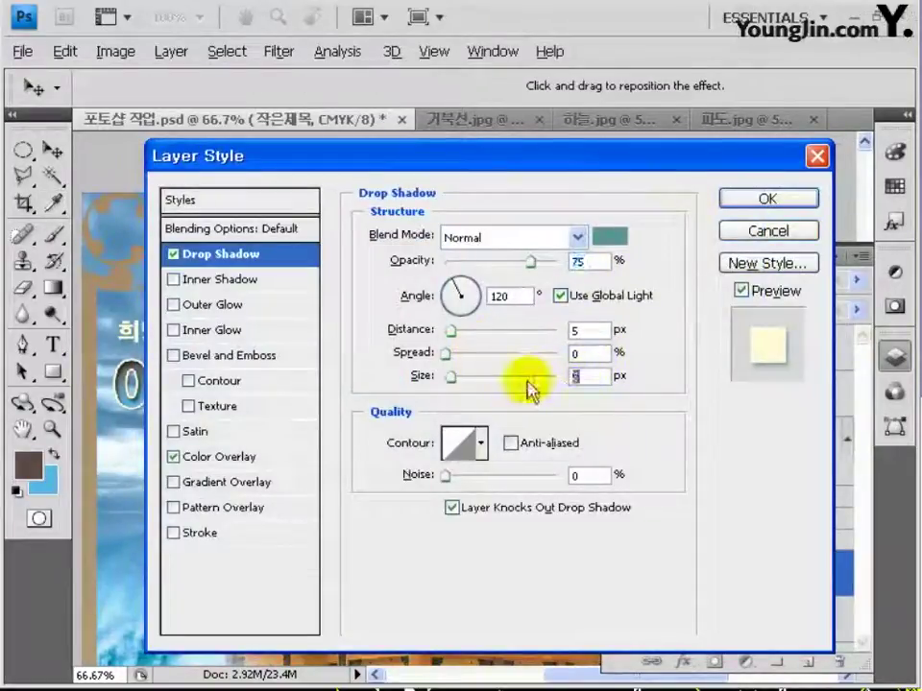
text(0)
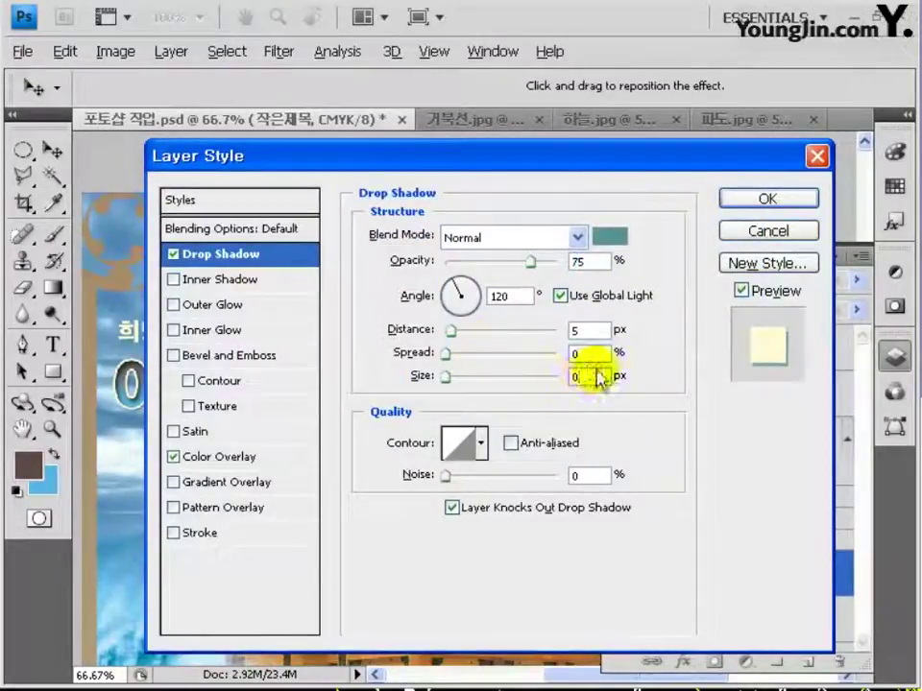
click(759, 199)
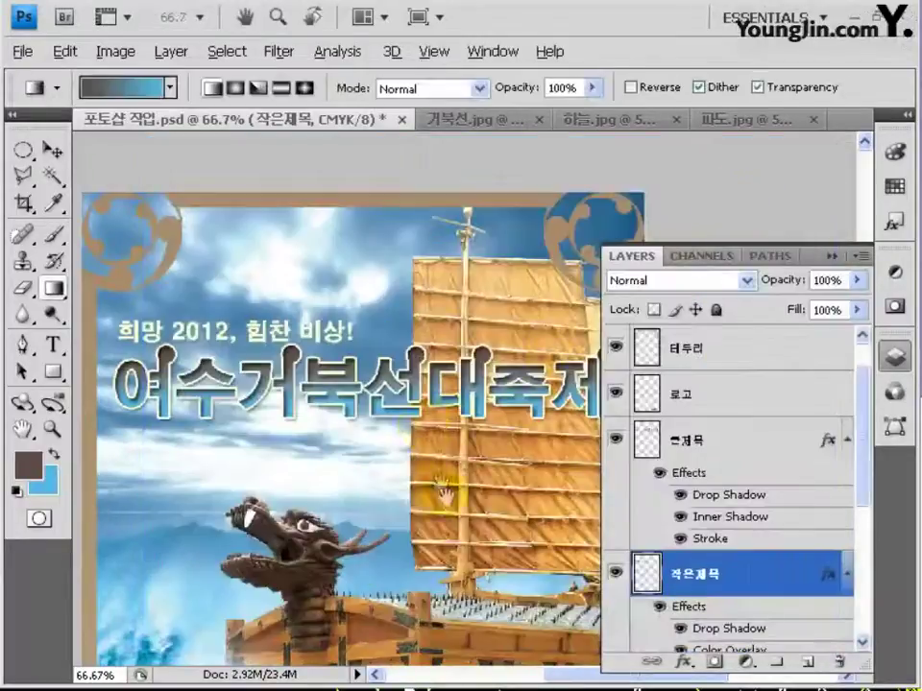
Step: Adjust Levels on the 로고 layer, setting the black point by sampling the logo's dark lettering
drag(445, 495, 474, 439)
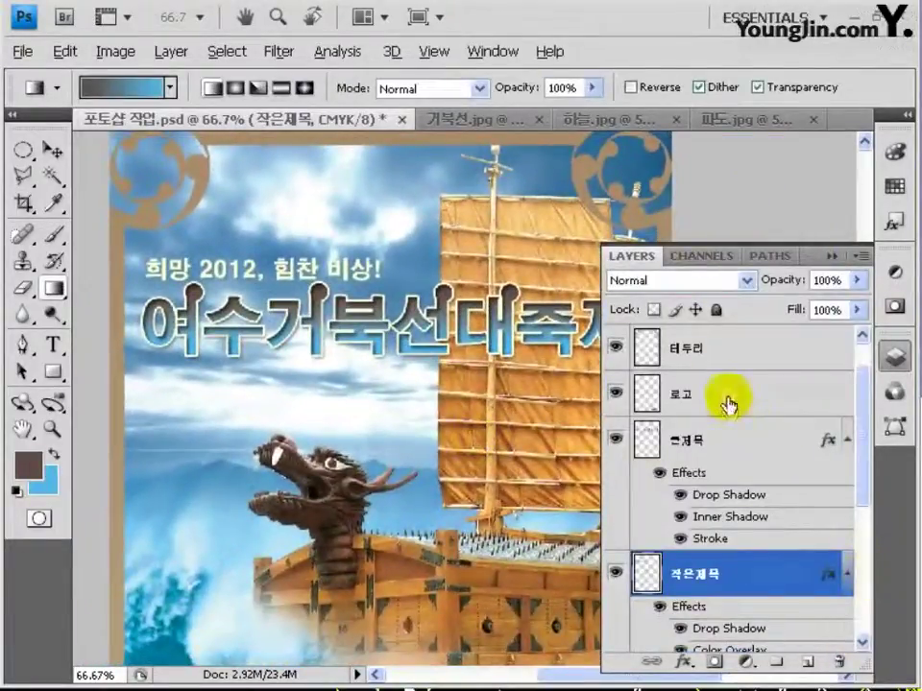
click(686, 411)
drag(485, 559, 380, 370)
drag(464, 634, 515, 531)
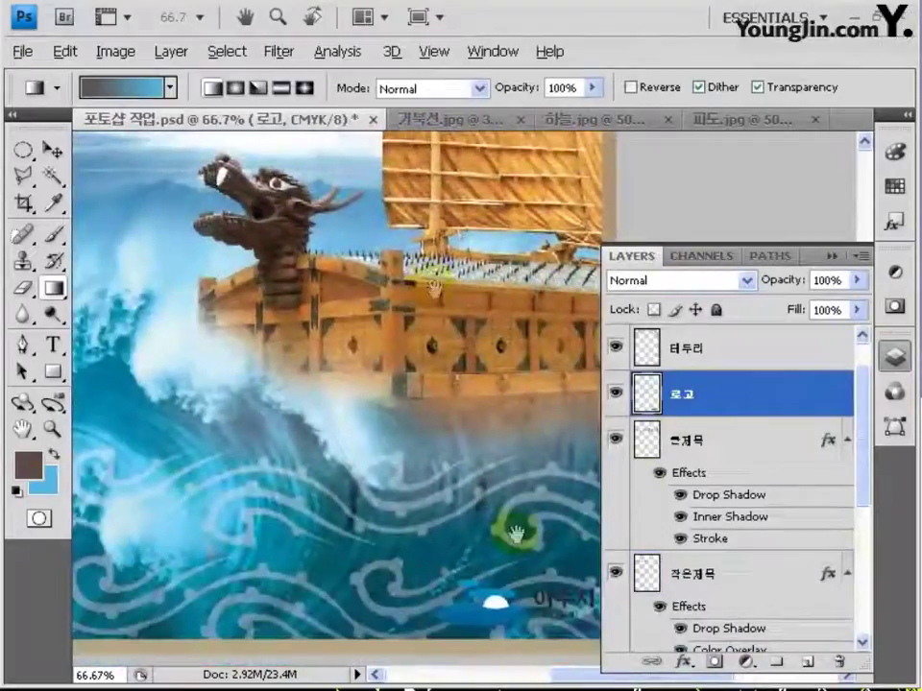
mouse_move(531, 628)
mouse_down()
mouse_move(513, 584)
mouse_move(508, 611)
mouse_up()
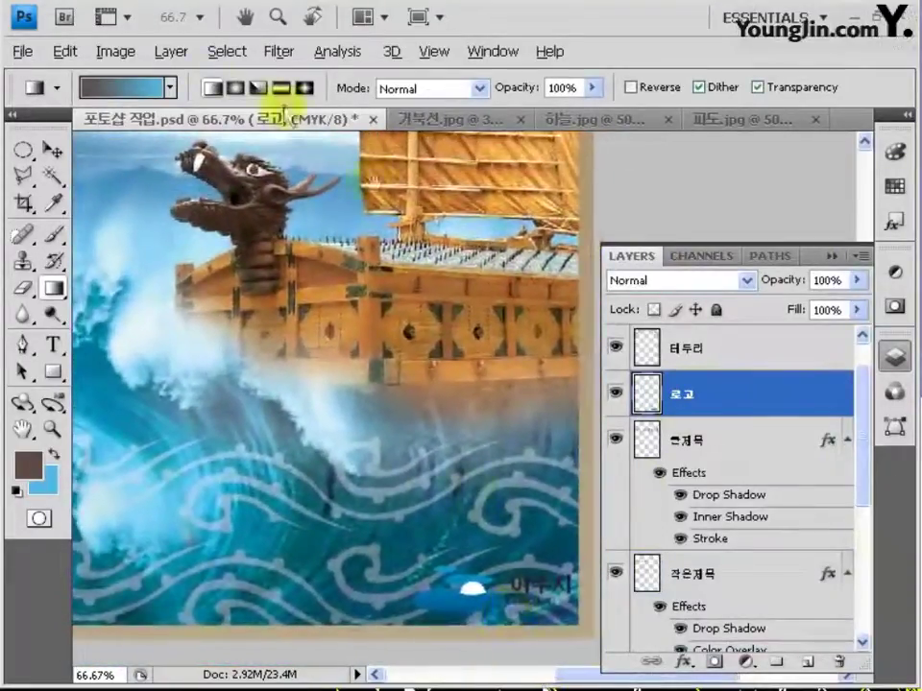
click(117, 51)
mouse_move(144, 105)
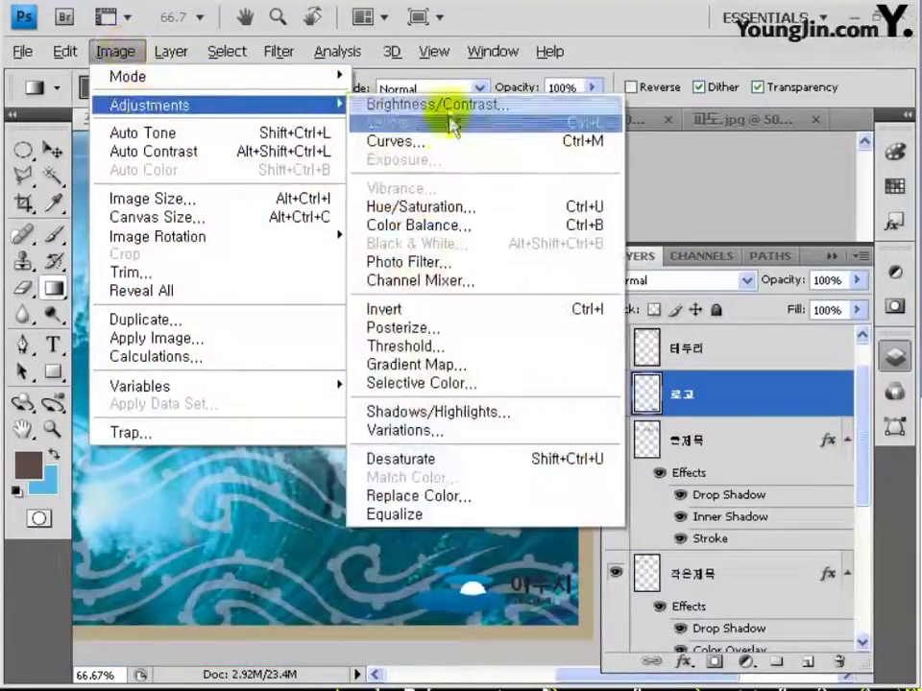
click(539, 123)
drag(588, 206, 411, 185)
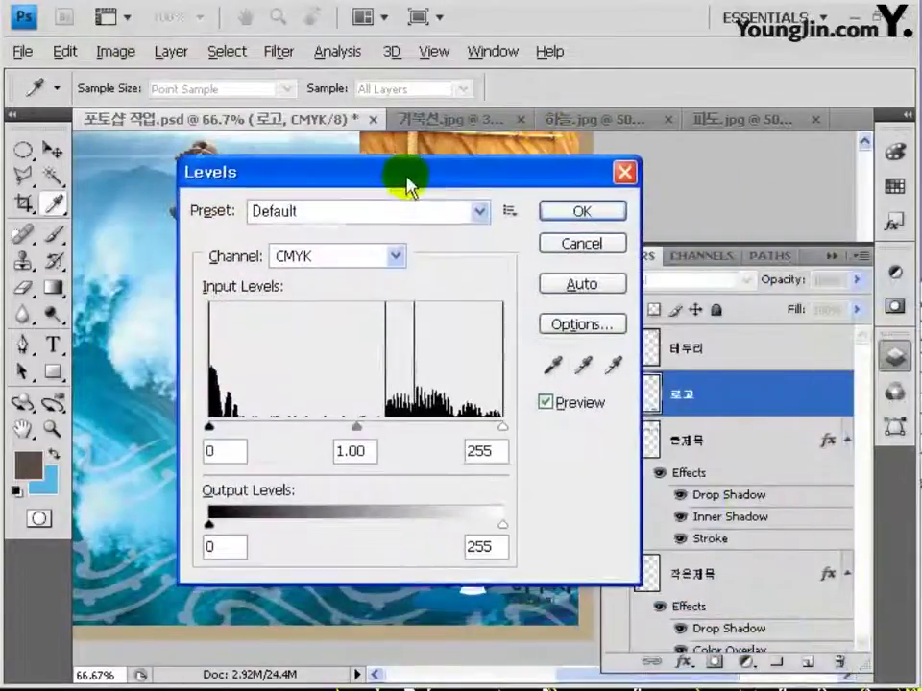
click(554, 367)
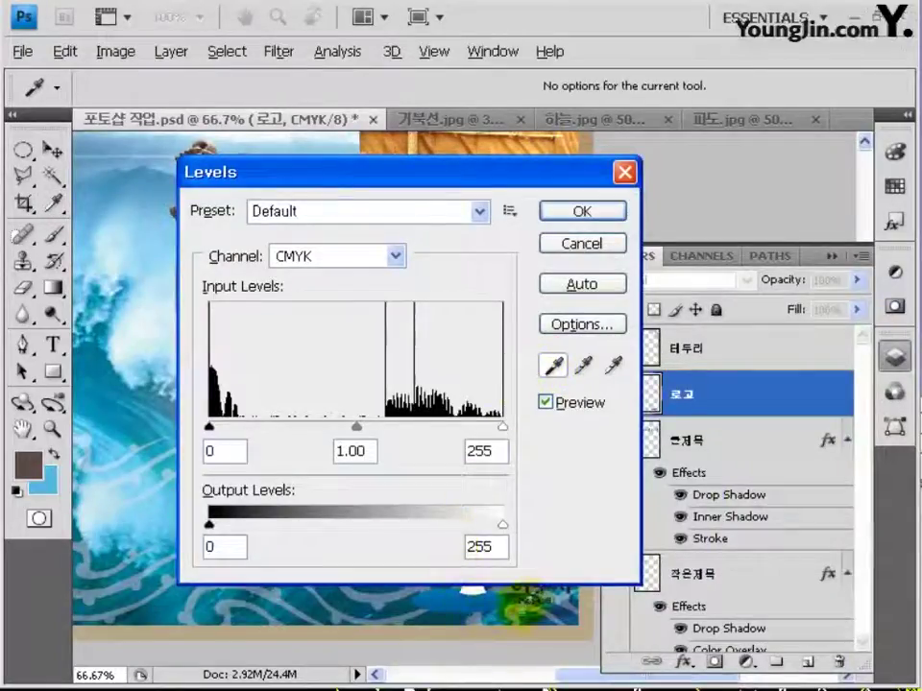
click(518, 601)
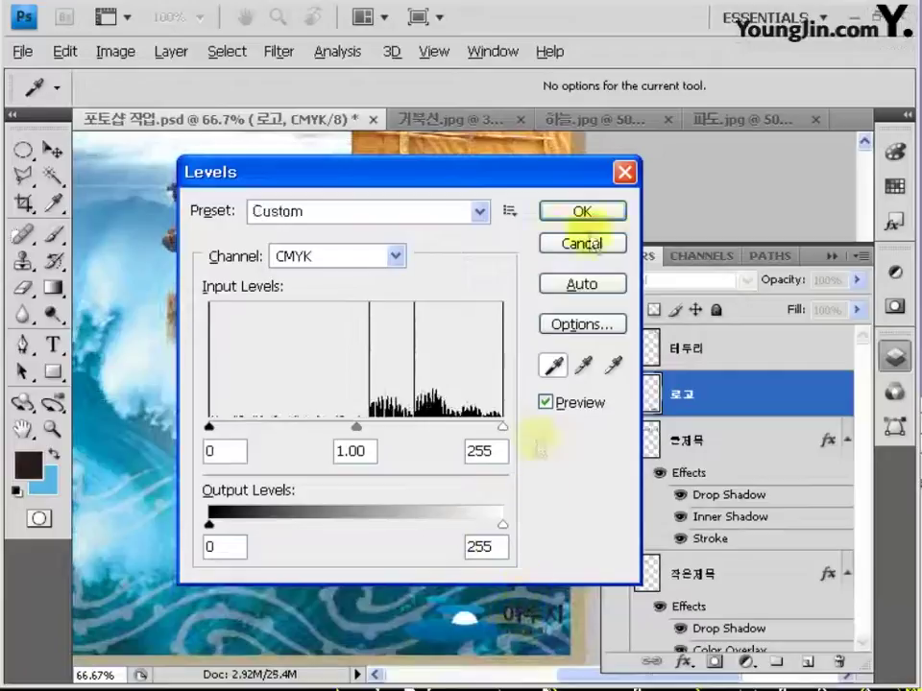
click(591, 211)
Step: Add a 2 px outside Stroke coloured C 0, M 0, Y 0, K 0 and a default Drop Shadow to the 로고 layer
drag(483, 601, 465, 568)
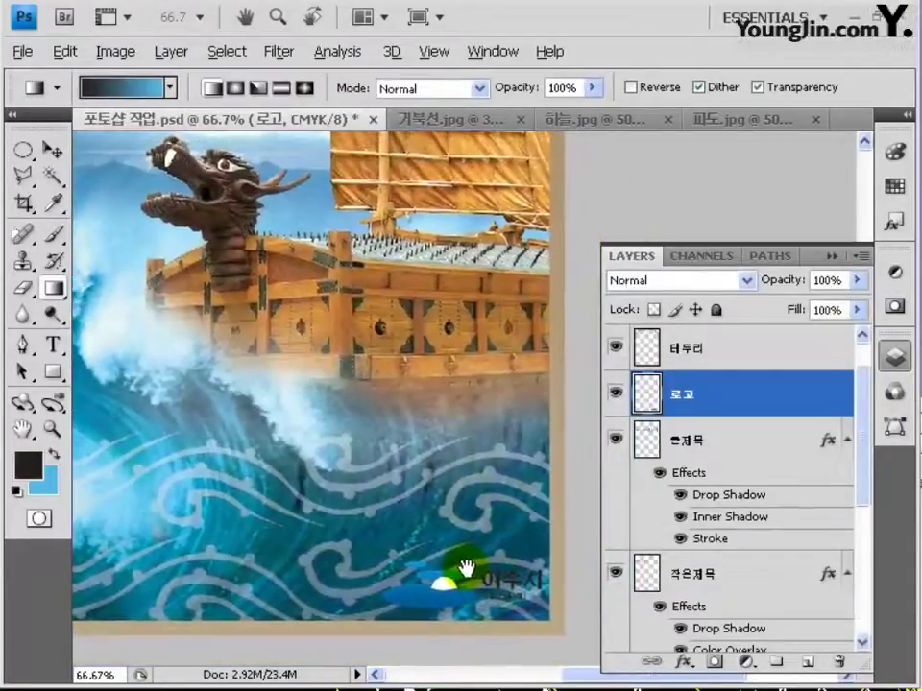
double_click(795, 395)
click(229, 536)
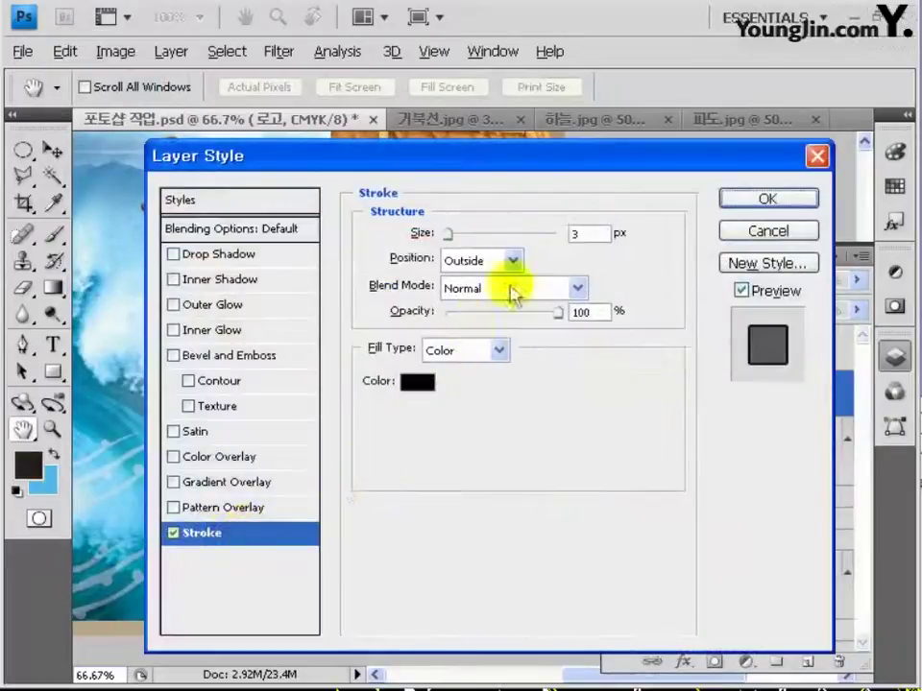
double_click(576, 234)
text(2)
click(418, 382)
double_click(701, 534)
text(0)
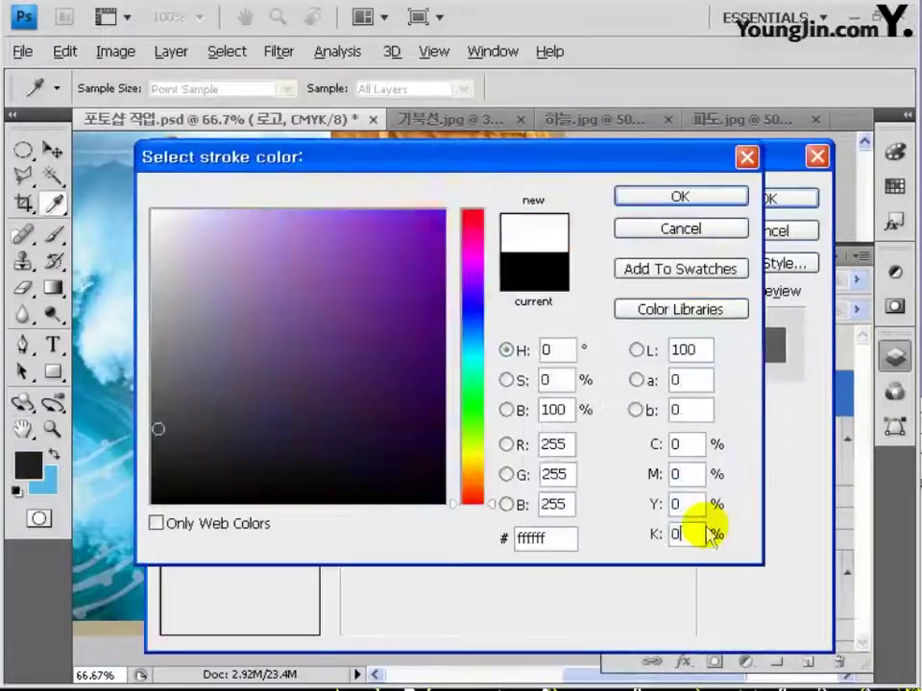
click(730, 197)
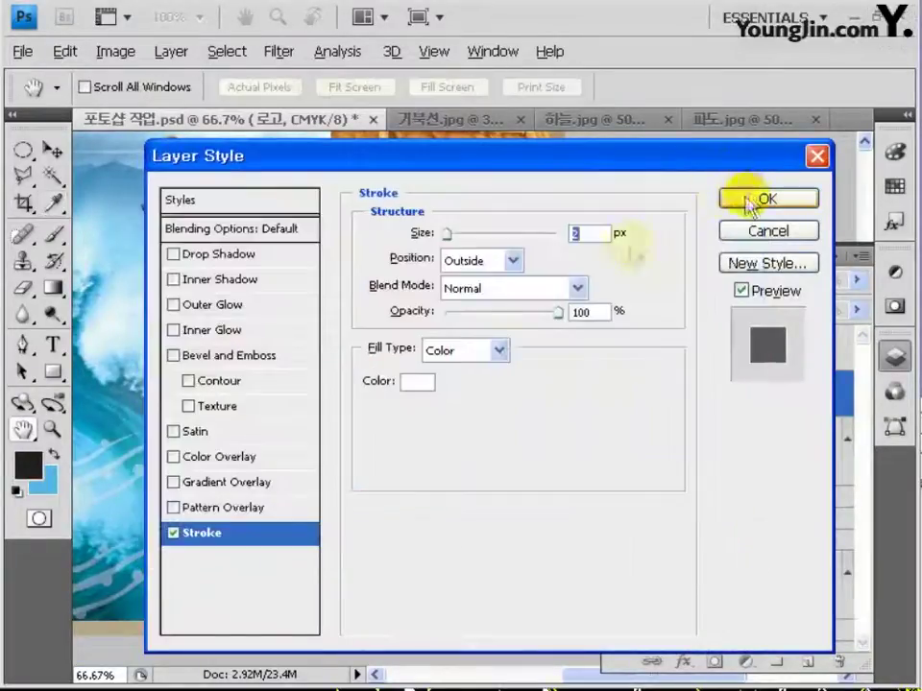
click(243, 253)
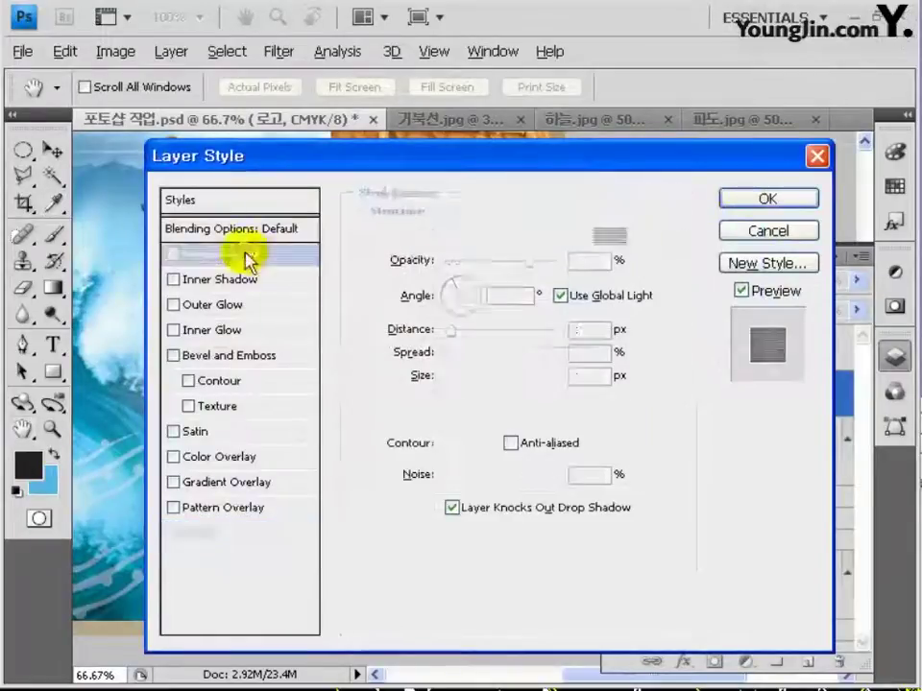
click(751, 200)
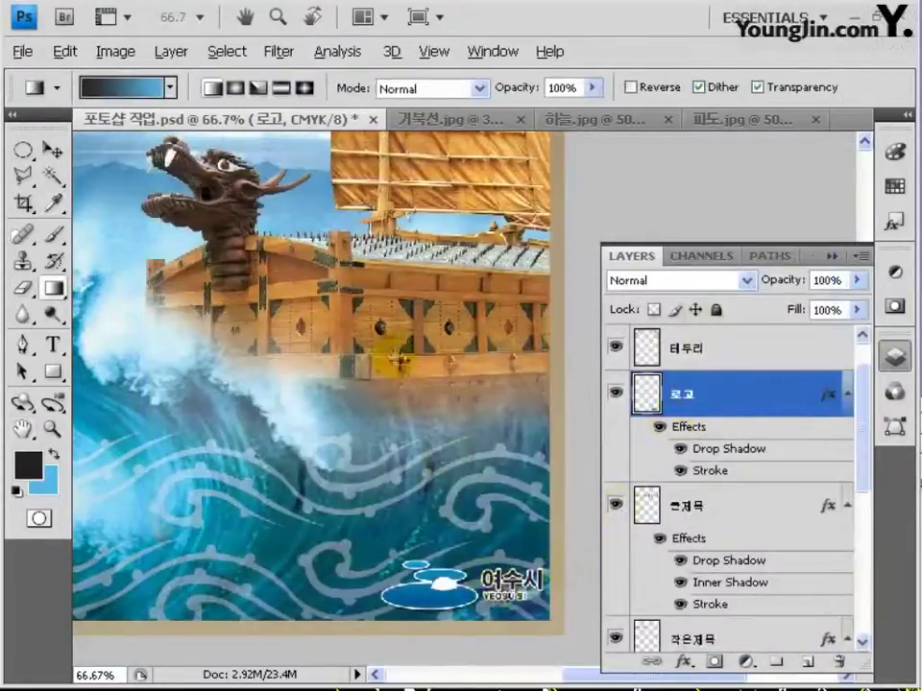
Step: Make the locked 그리드 layer visible over the poster
drag(394, 353, 463, 364)
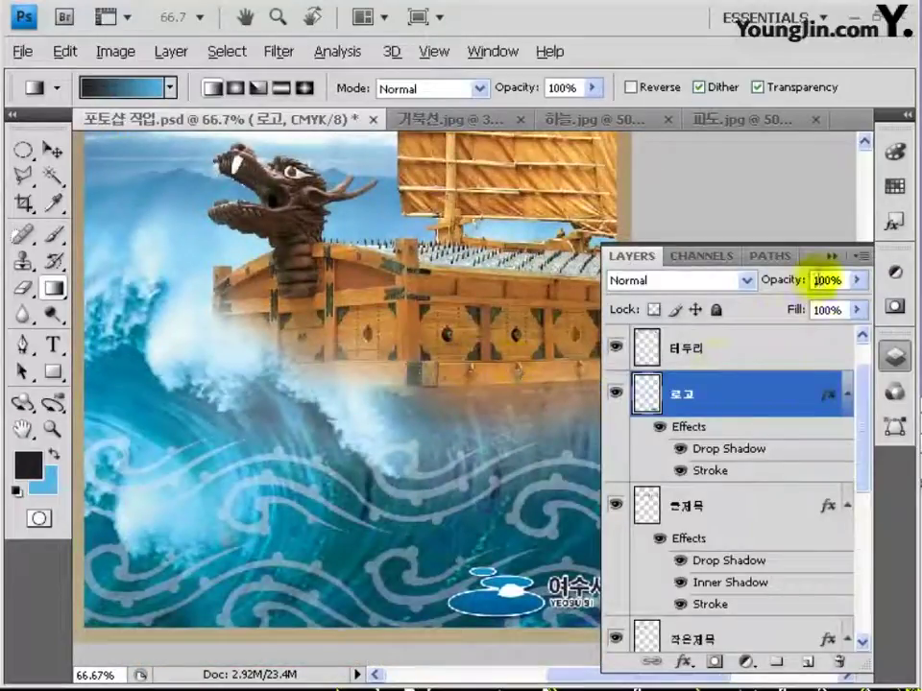
scroll(830, 387, up, 1)
click(616, 350)
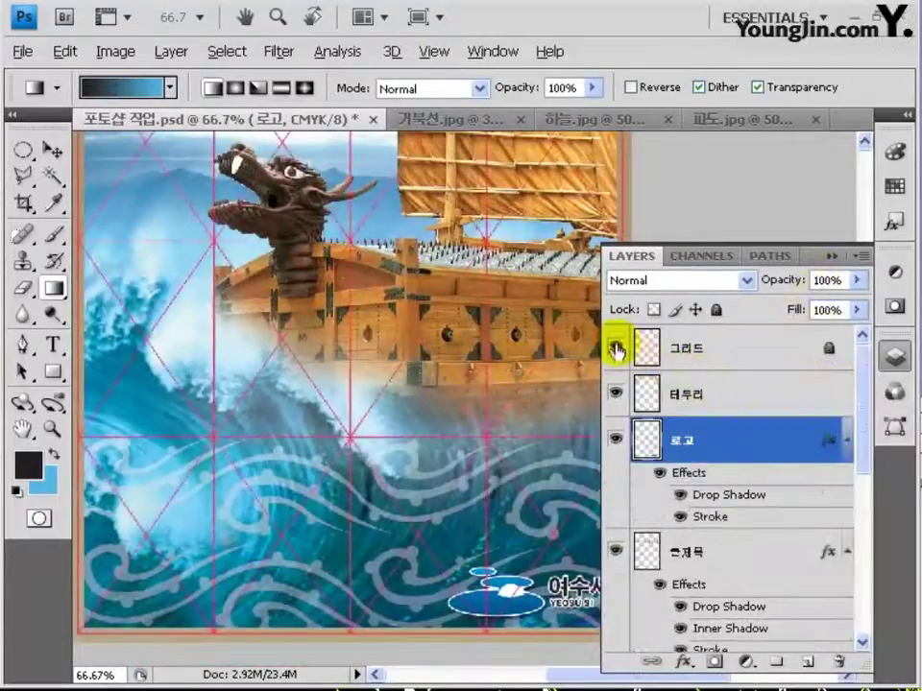
Step: Activate the Horizontal Type tool and set the text colour to C 50, M 70, Y 70, K 50
drag(435, 410, 438, 420)
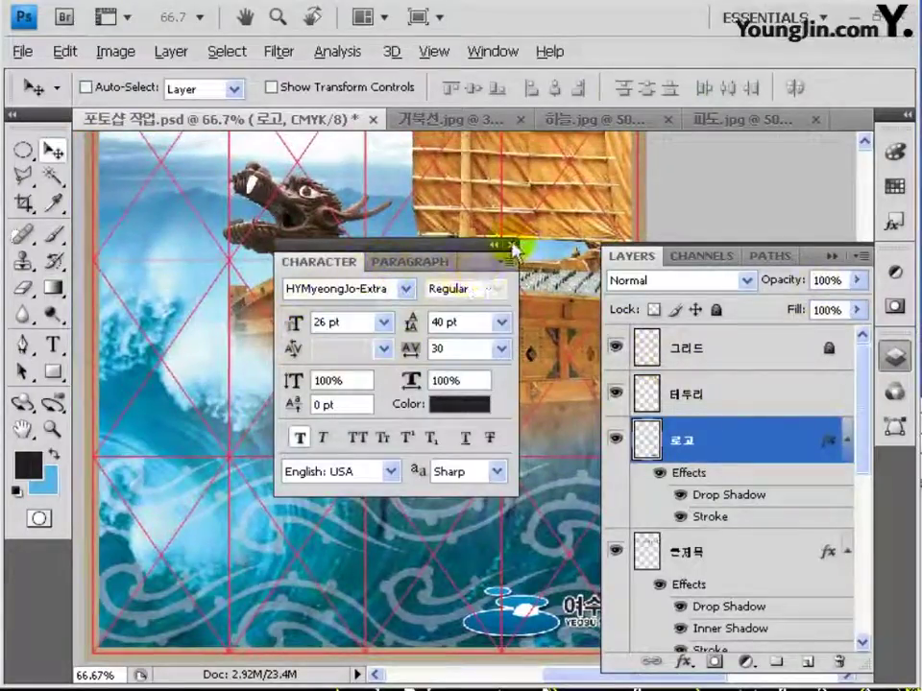
click(513, 247)
click(53, 344)
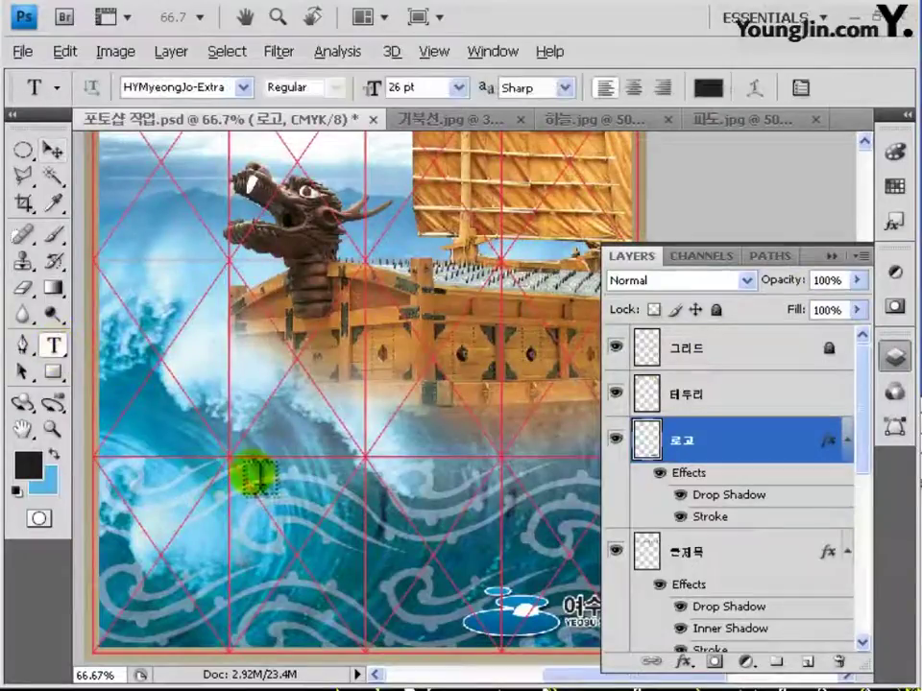
click(708, 87)
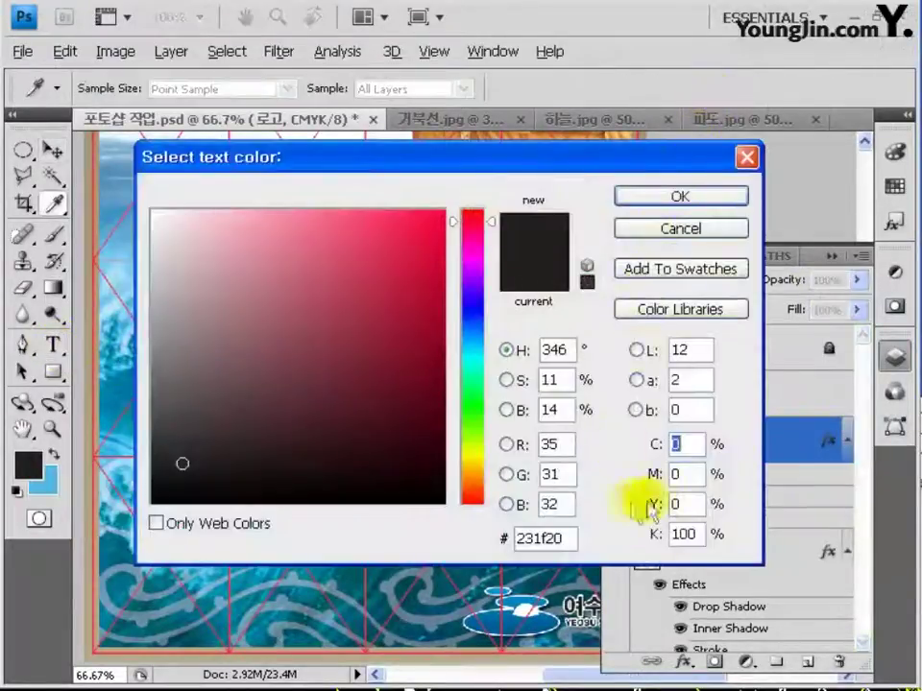
text(50)
key(Tab)
text(70)
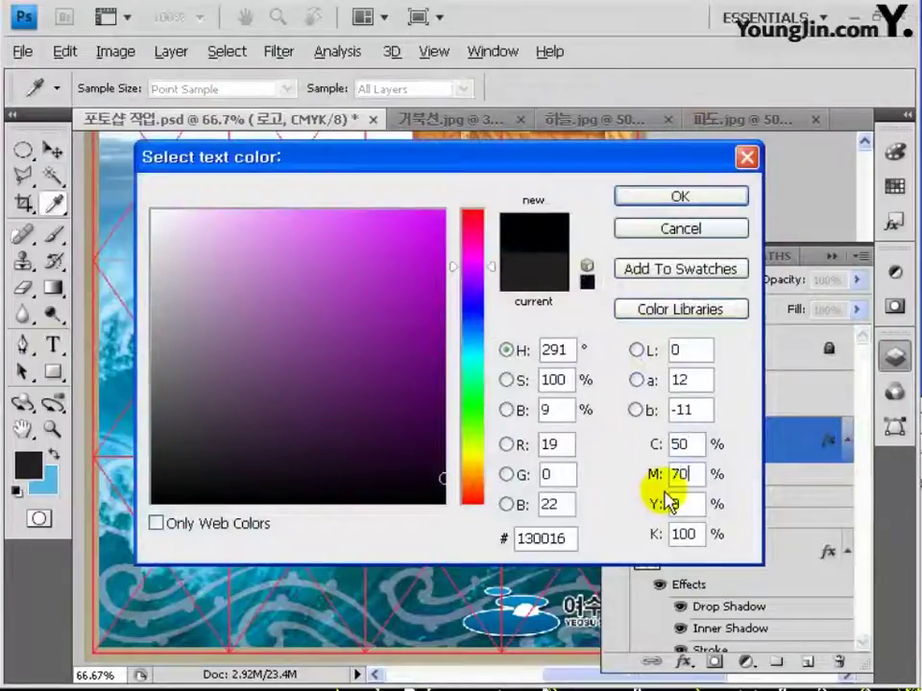
key(Tab)
text(70)
key(Tab)
text(50)
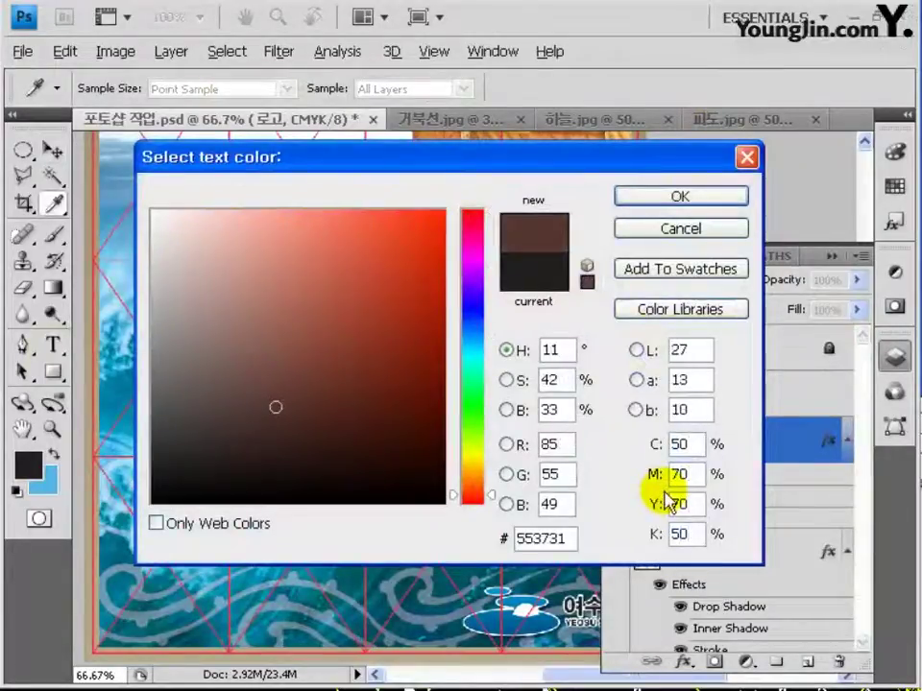
click(634, 199)
Step: Add the 26 pt HYMyeongJo-Extra text "이충무공과 함께 하는 / 신명나는 큰 여수 시간 여행" on two lines and move it up across the ship's lower hull
click(169, 437)
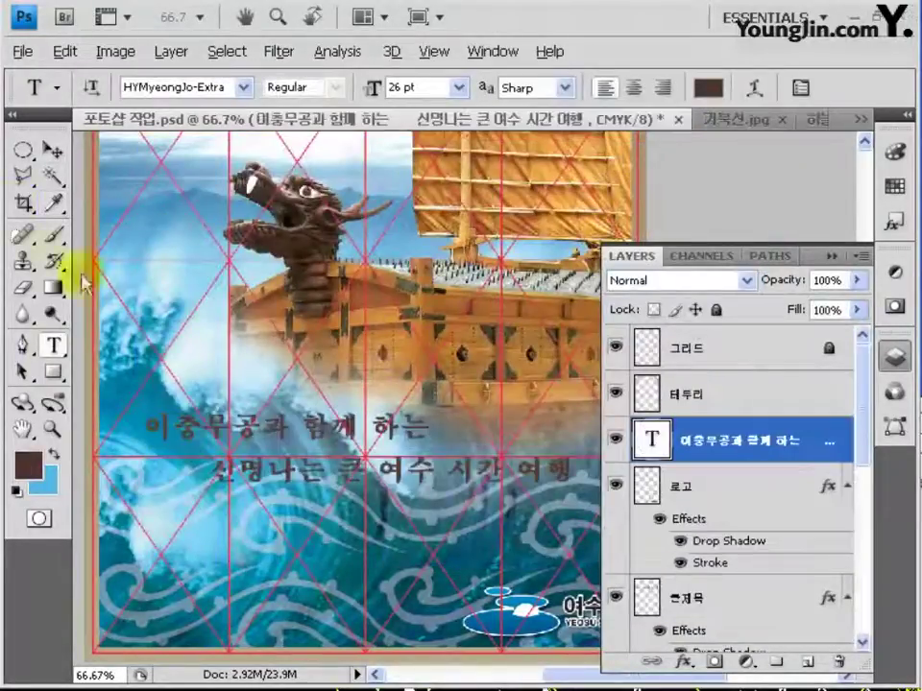
click(53, 151)
drag(305, 499, 297, 419)
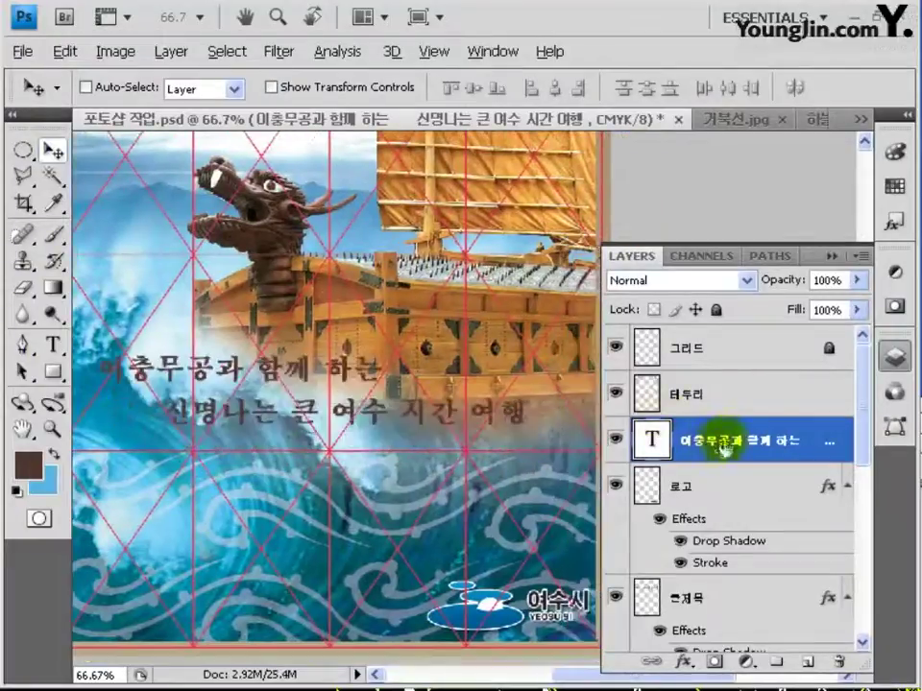
Step: Add a 2 px outside Stroke coloured C 0, M 0, Y 20, K 0 and a default Drop Shadow to the two-line slogan layer
double_click(758, 427)
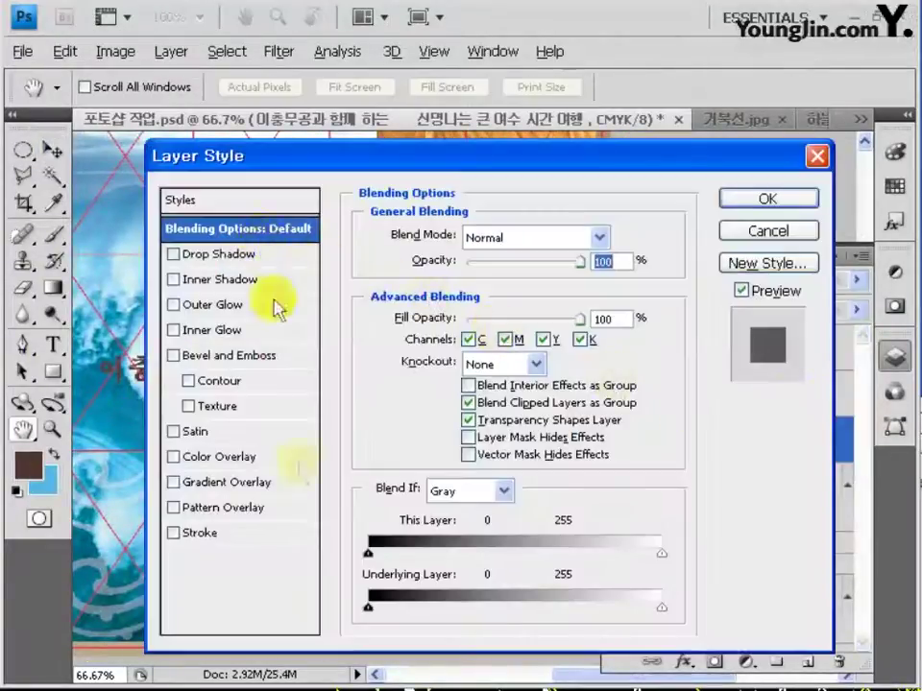
click(223, 534)
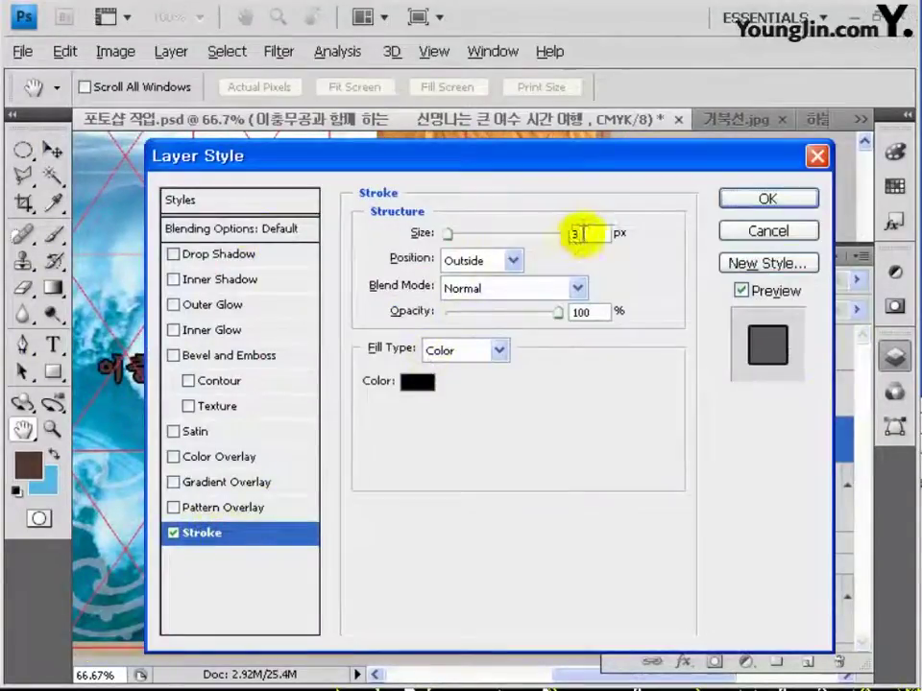
double_click(583, 233)
text(2)
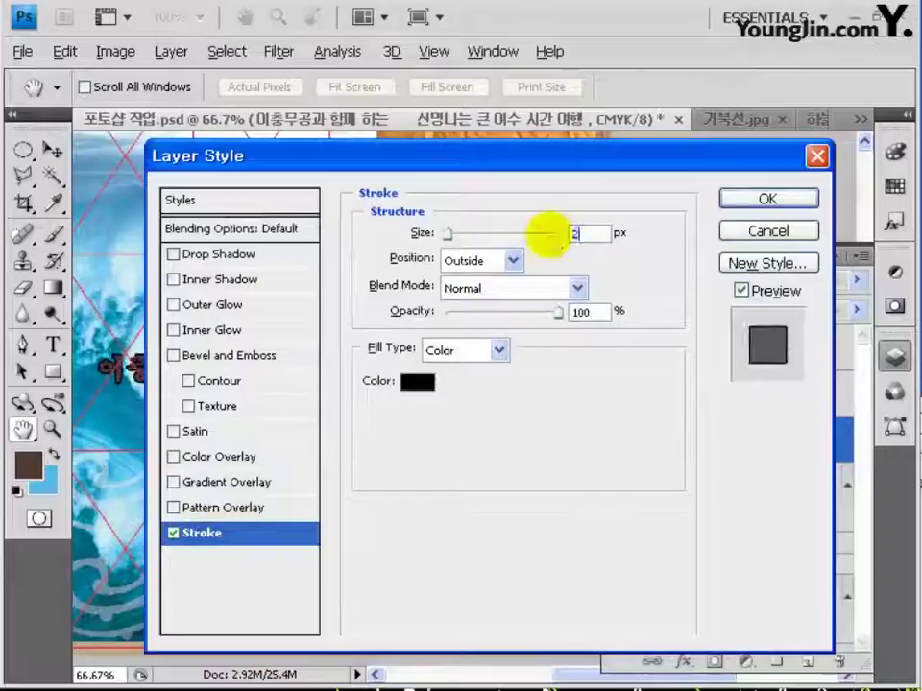
click(418, 382)
text(0)
key(Tab)
text(20)
key(Tab)
text(0)
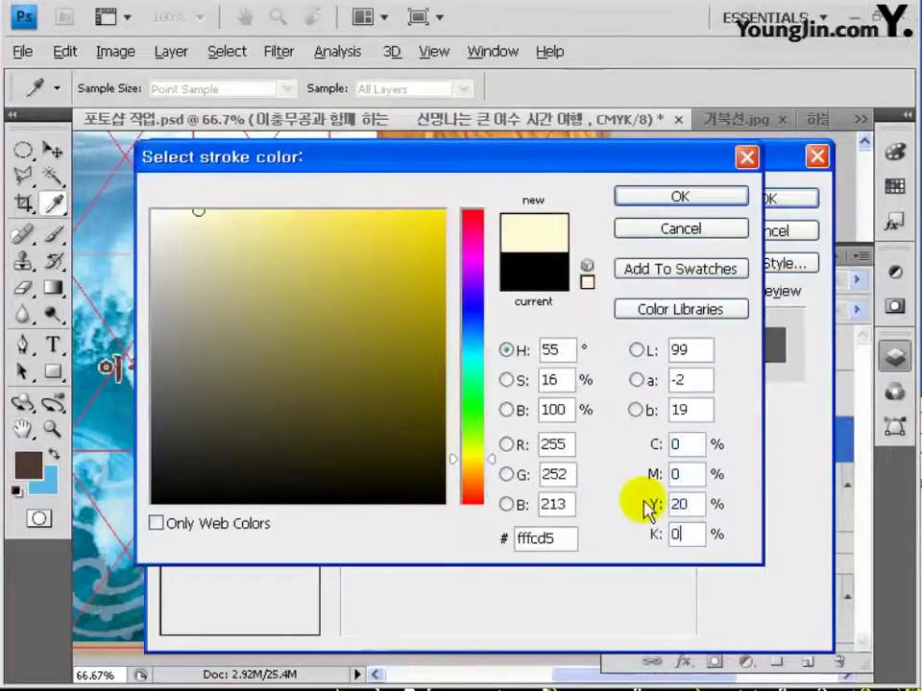
click(706, 197)
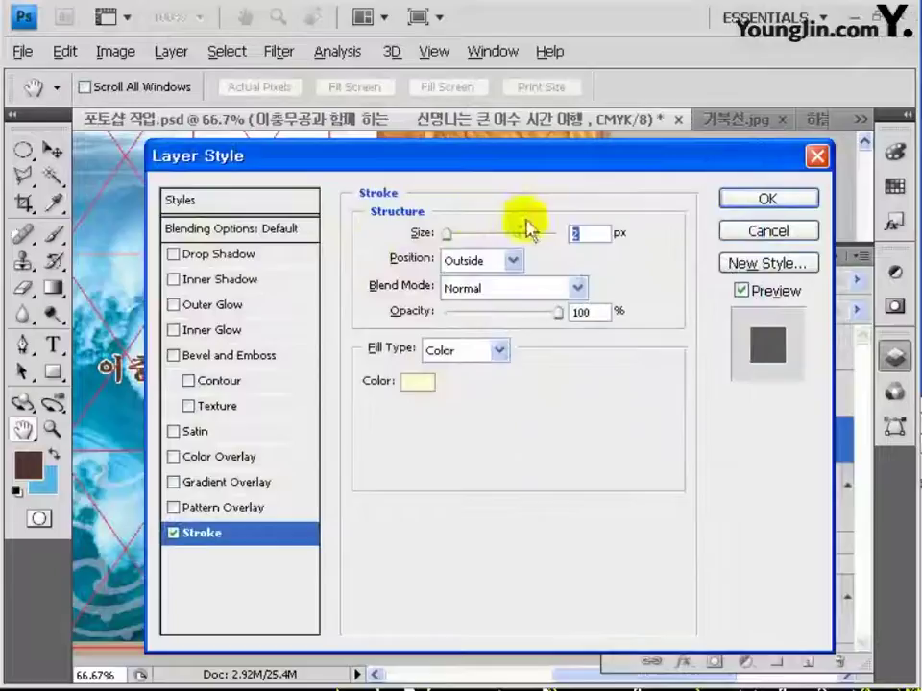
click(217, 255)
click(734, 197)
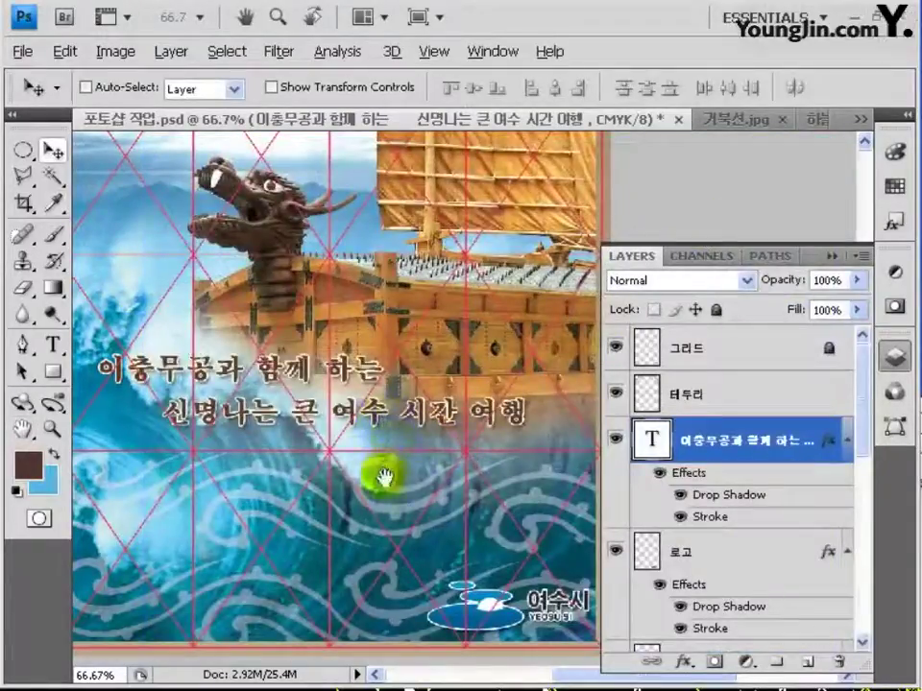
Step: Paste the festival details beginning "기 간 : 09.5.2(토)~5.5(화) / 4일간" below the slogan and colour them C, M, Y and K 100
scroll(240, 461, down, 1)
click(53, 343)
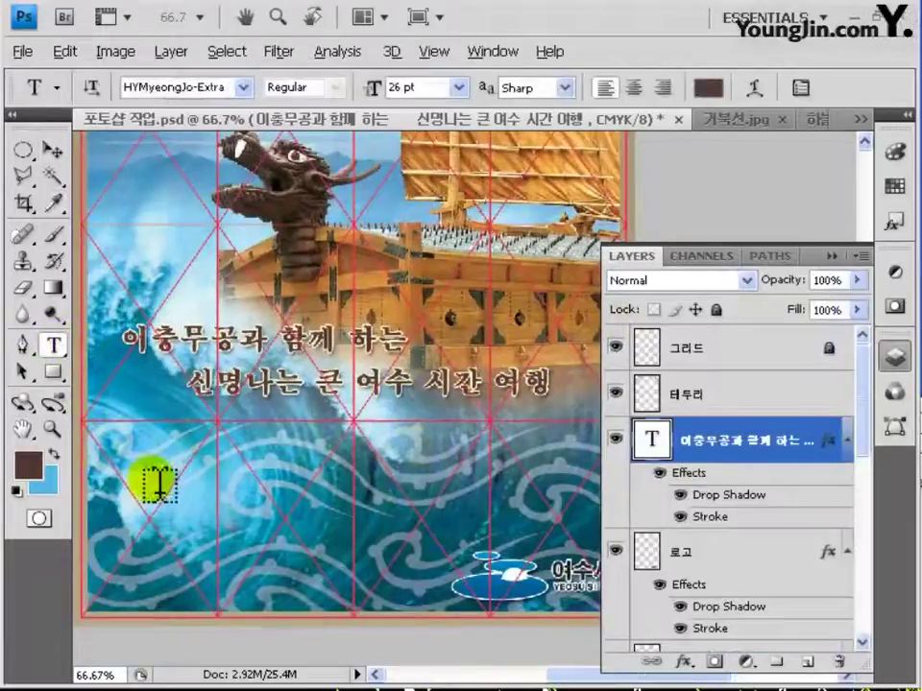
click(150, 481)
key(ctrl+v)
key(ctrl+Return)
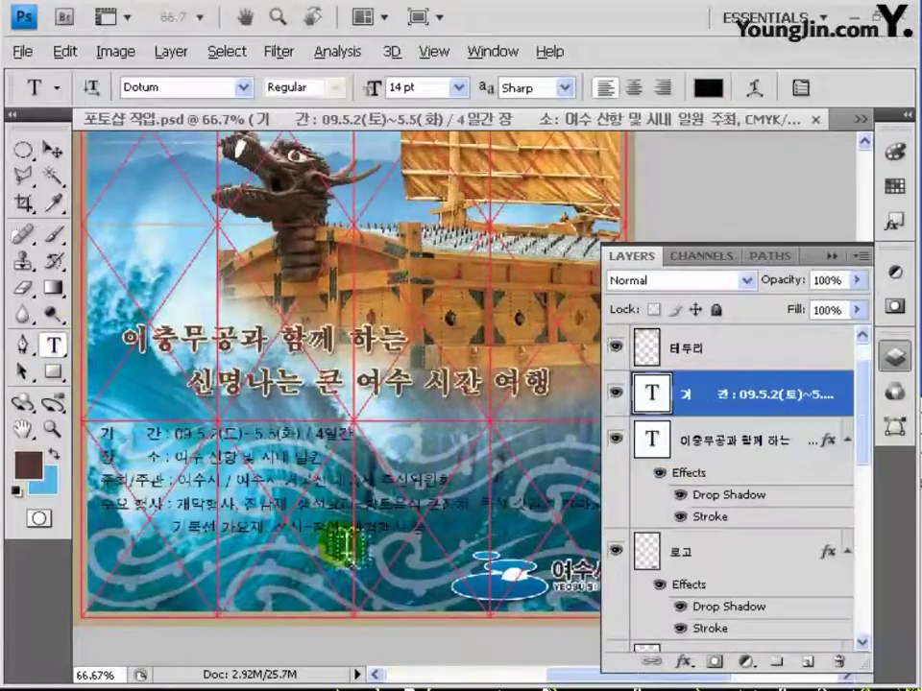
click(709, 88)
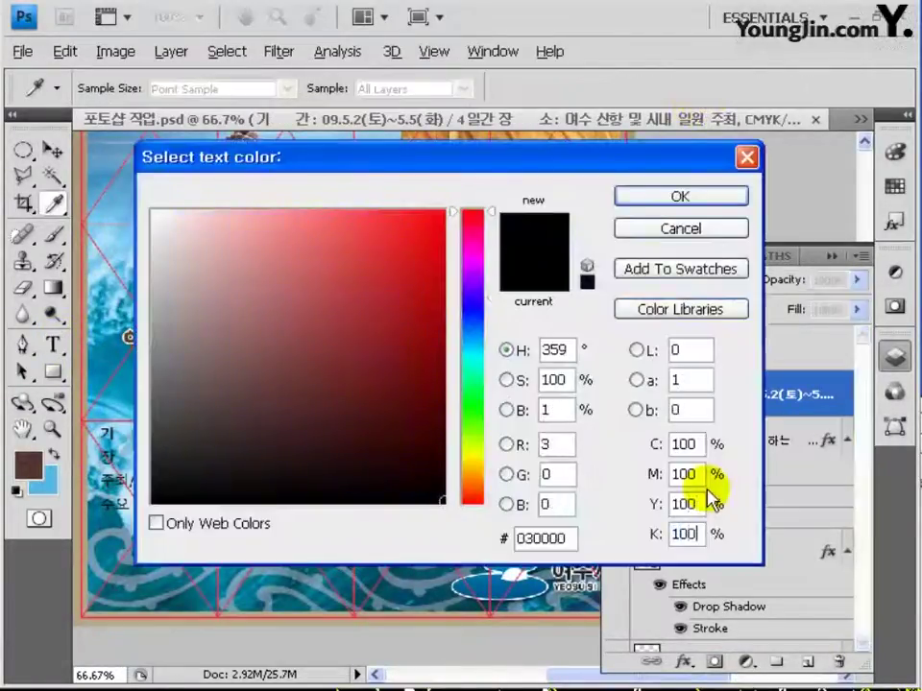
click(694, 198)
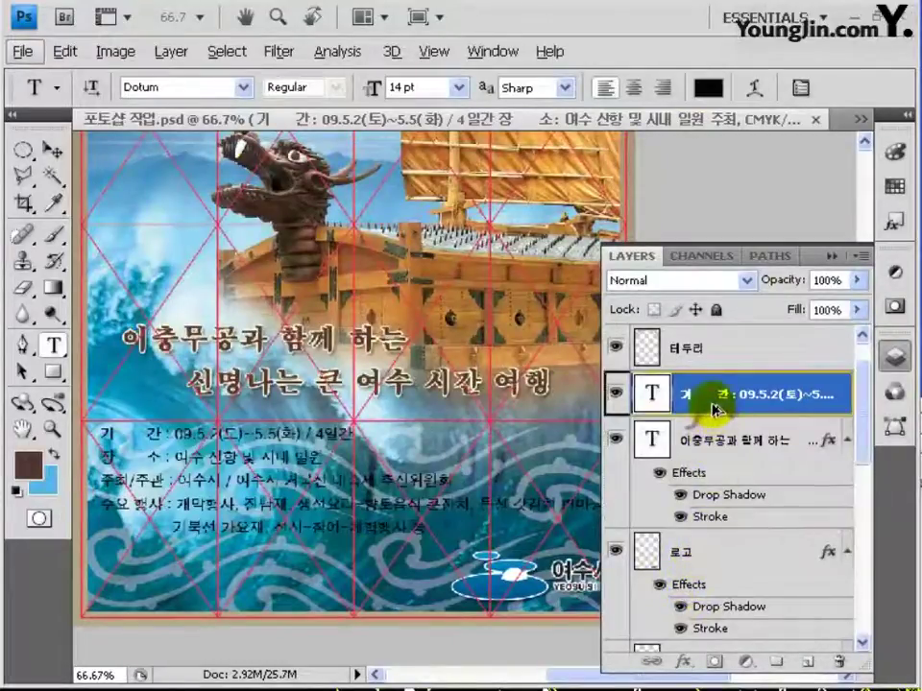
Step: Apply the slogan's layer style to the festival details text layer and turn off its Drop Shadow, keeping the Stroke
drag(712, 408, 713, 409)
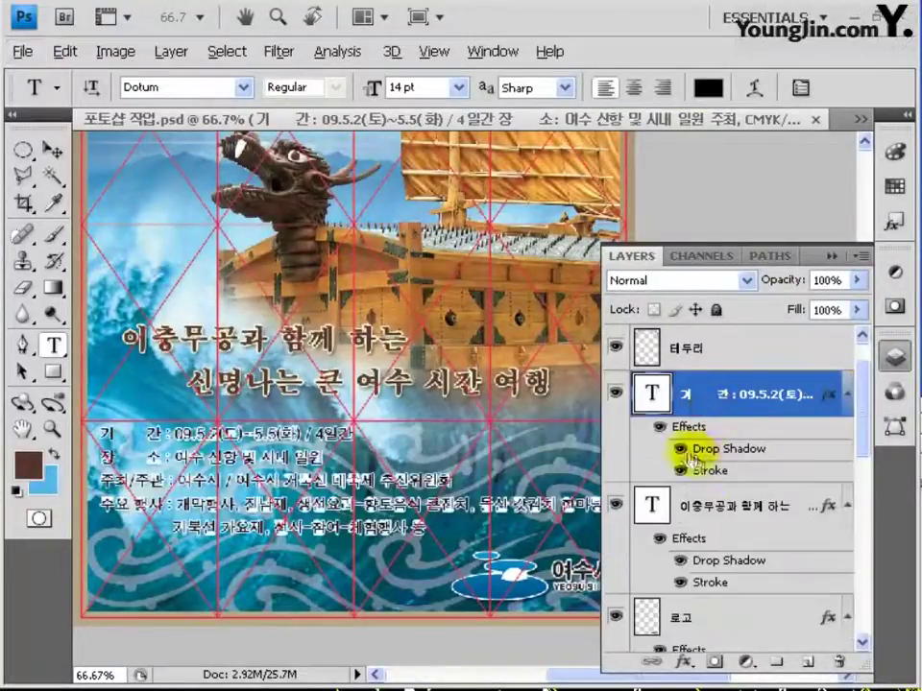
click(681, 449)
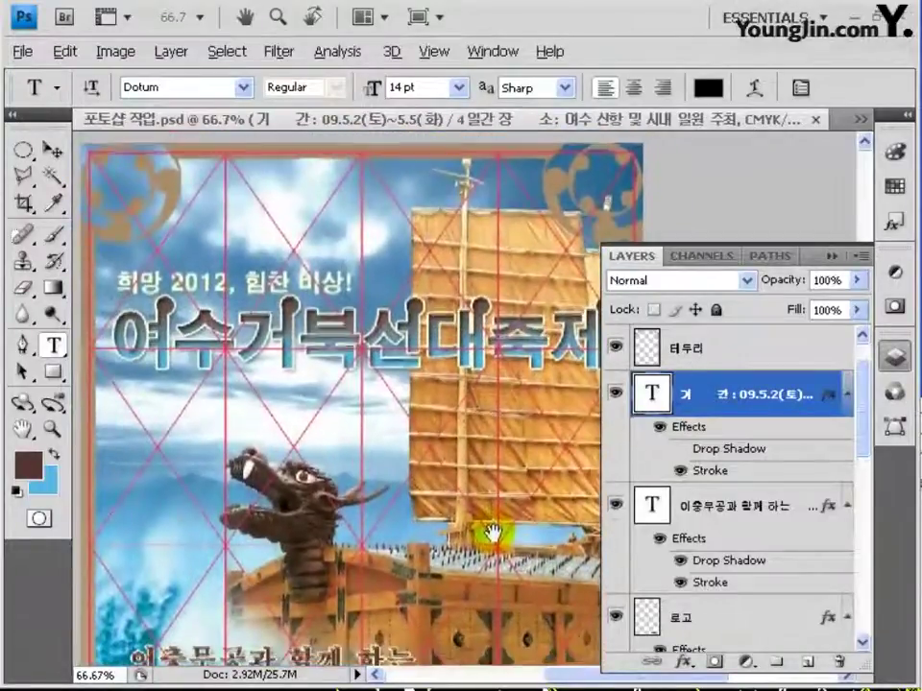
Step: Hide the locked 그리드 layer and convert the poster to RGB Color mode without flattening the layers
scroll(619, 373, up, 1)
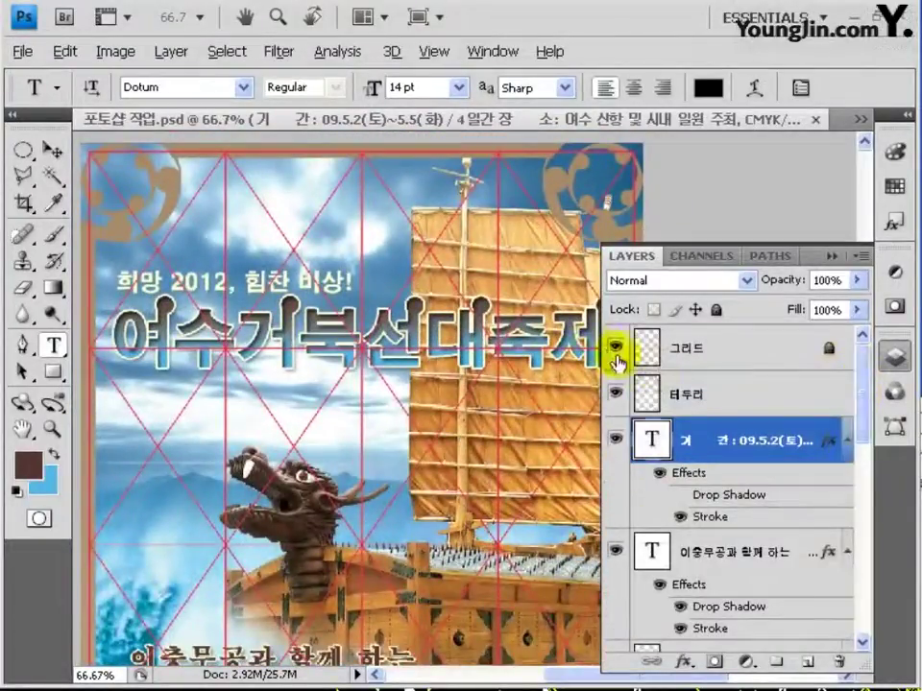
click(615, 347)
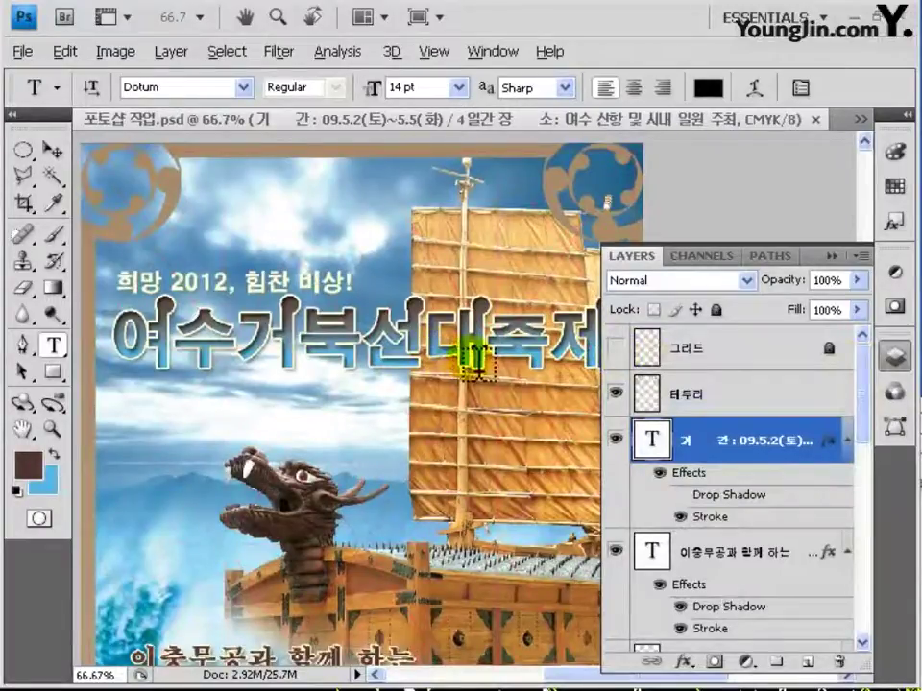
click(115, 51)
mouse_move(124, 76)
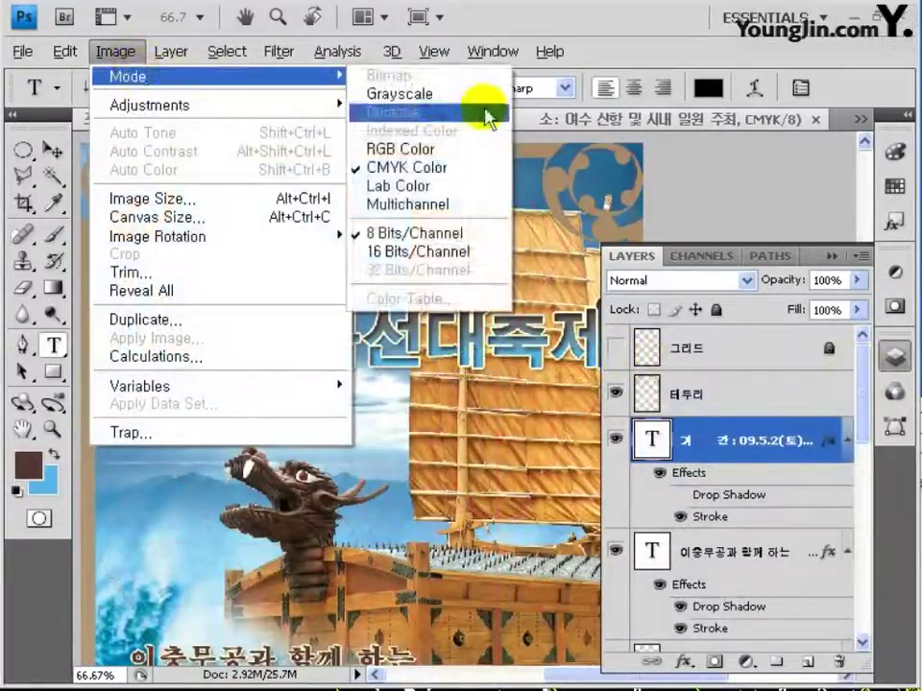
click(382, 150)
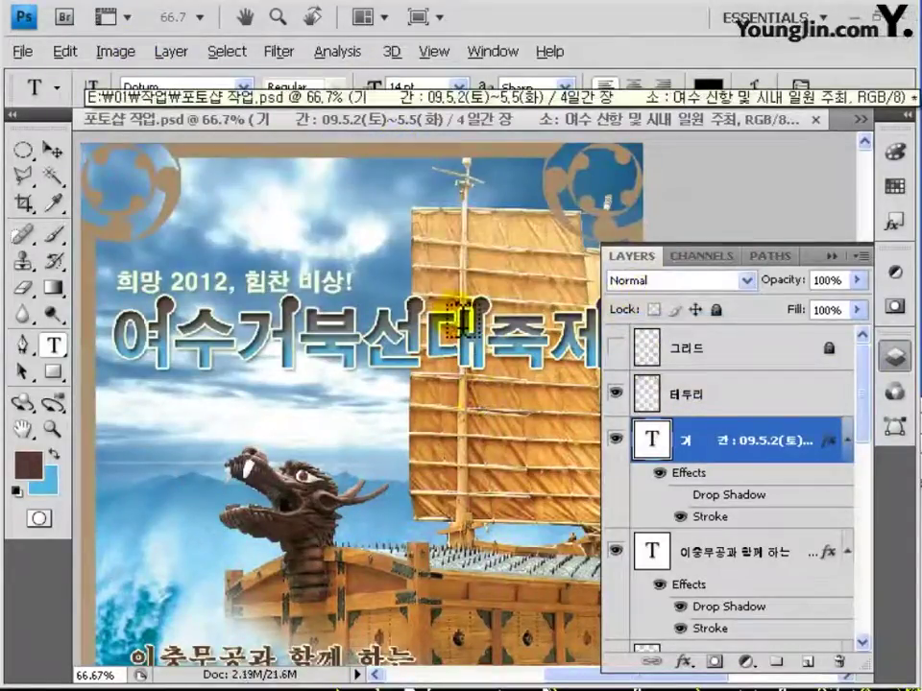
Step: Save a JPEG copy named 01.jpg in the 작업 folder at quality 12 (Maximum) with the Baseline ("Standard") format
key(ctrl+shift+s)
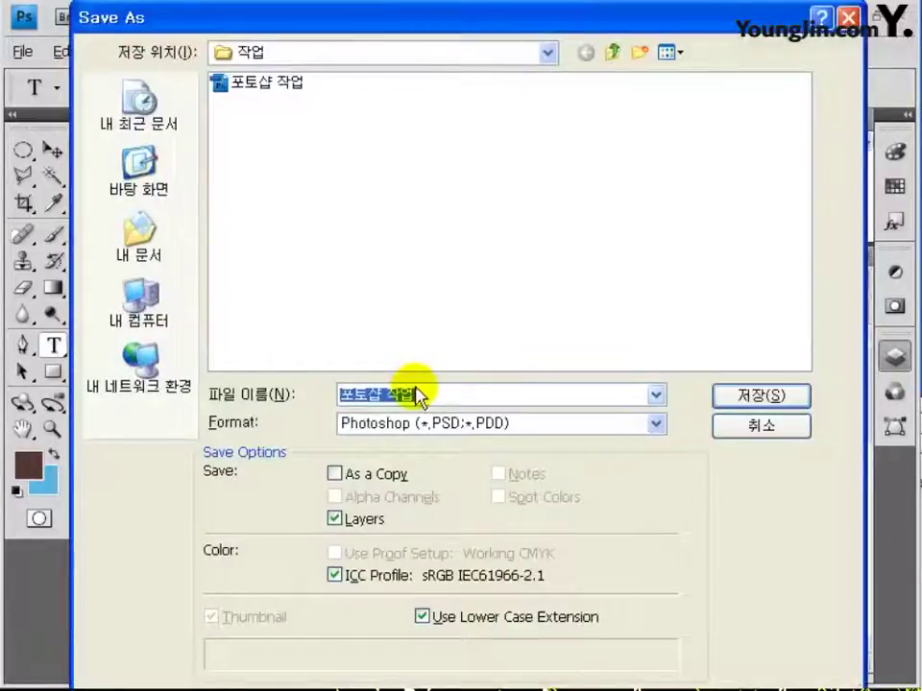
click(656, 425)
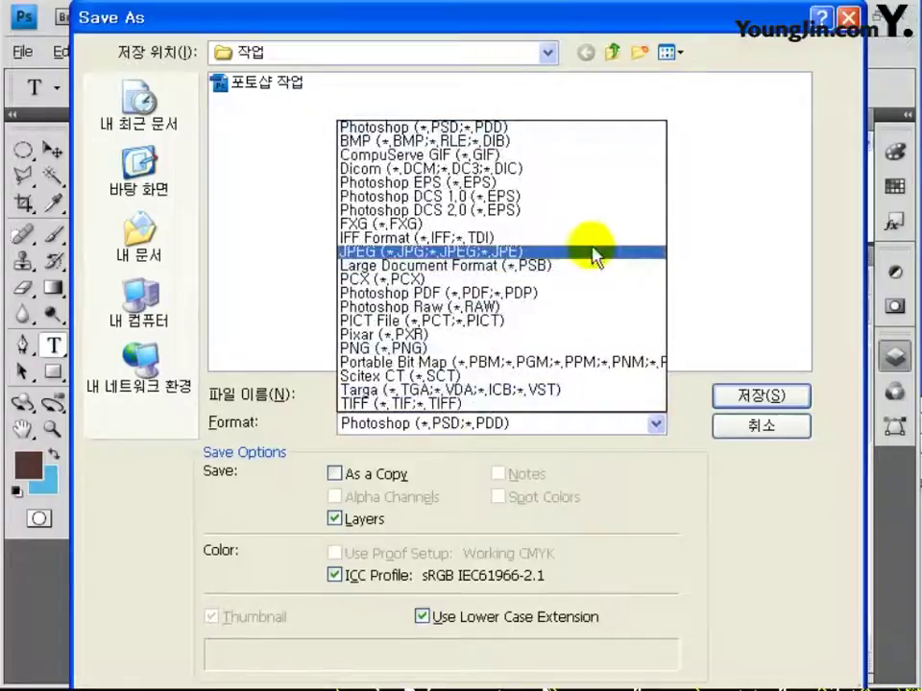
click(496, 253)
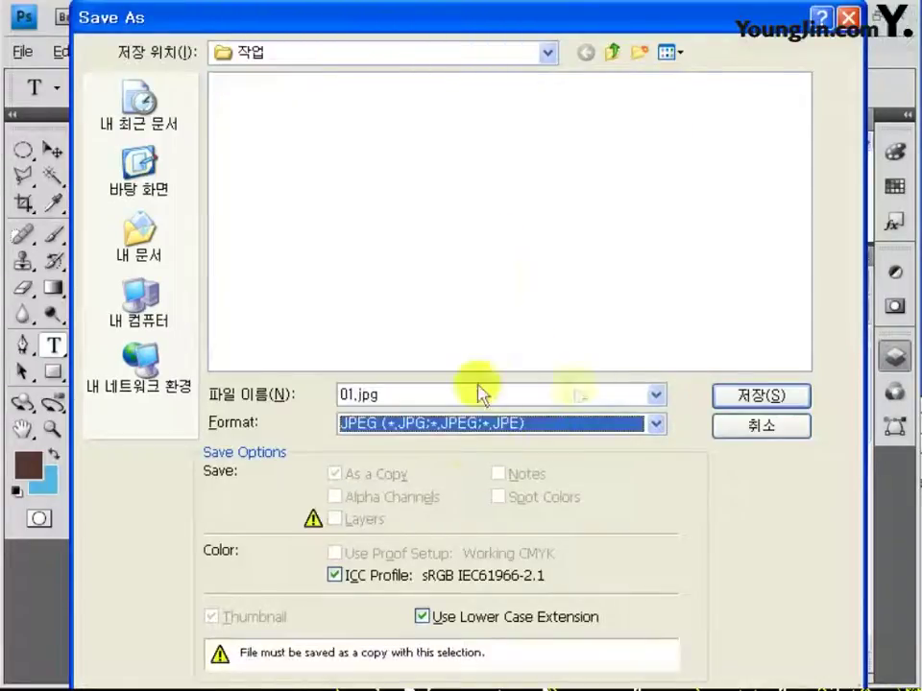
click(742, 398)
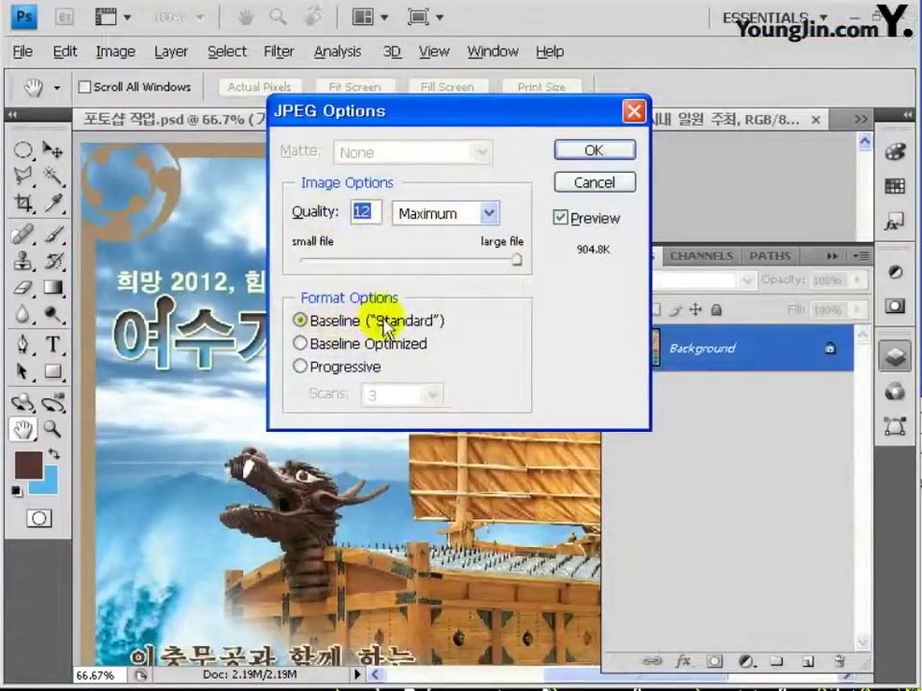
click(605, 151)
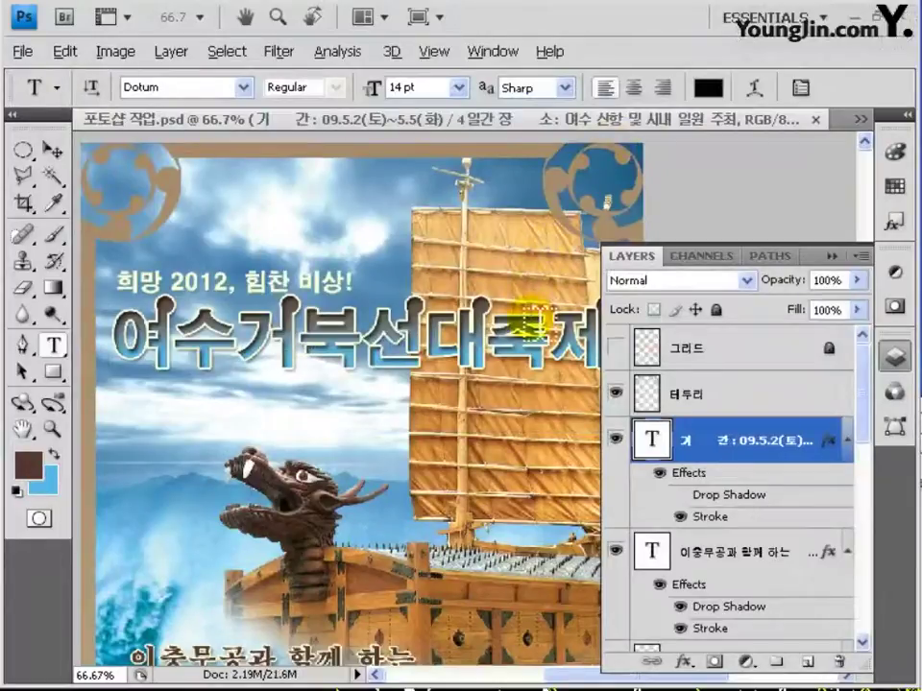
Step: Save another copy of the poster in PICT File format at 16 bits/pixel
key(ctrl+shift+s)
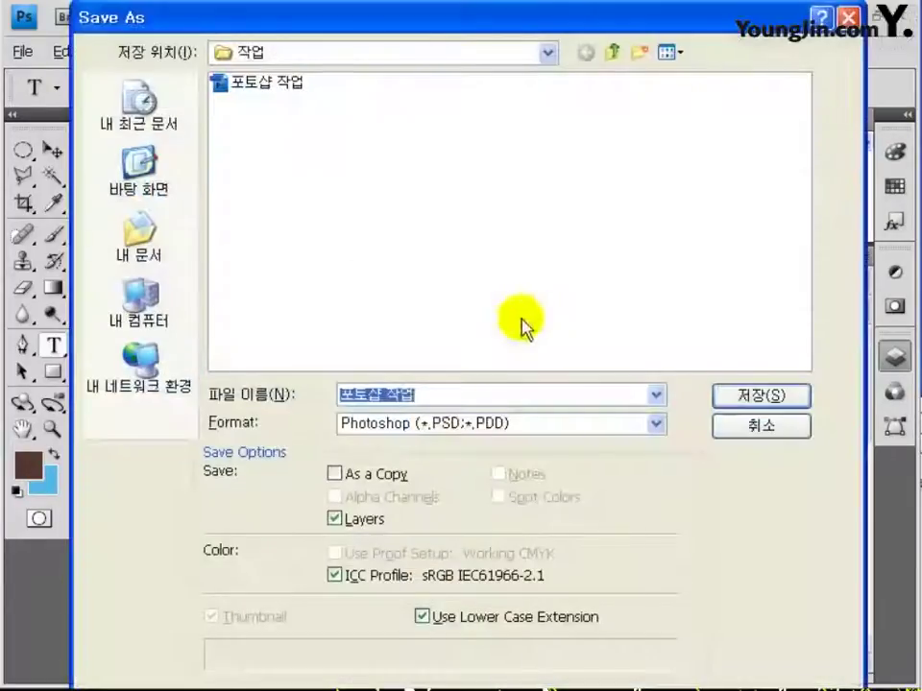
click(466, 424)
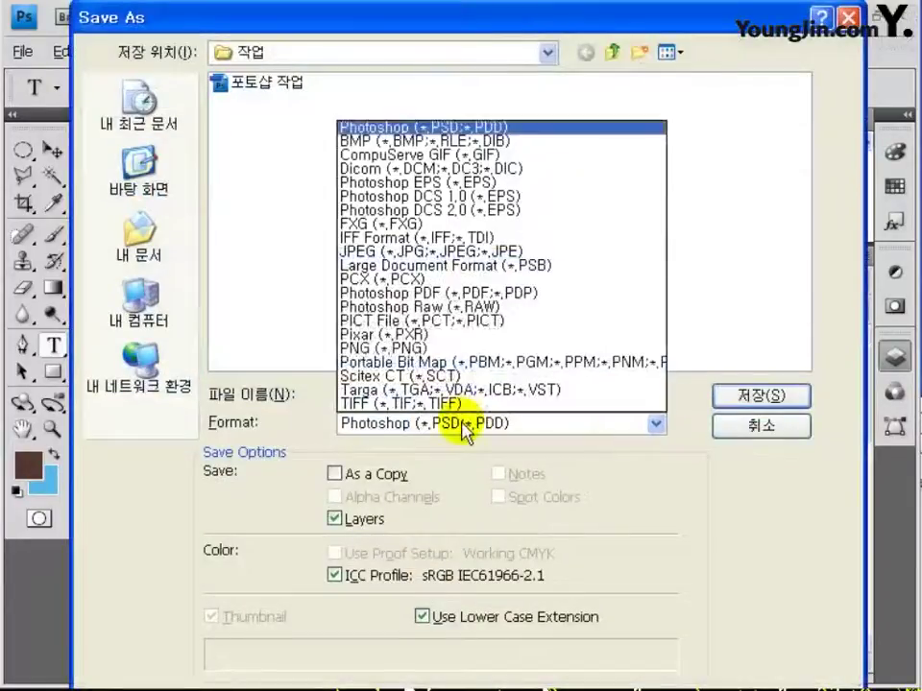
click(456, 323)
click(763, 395)
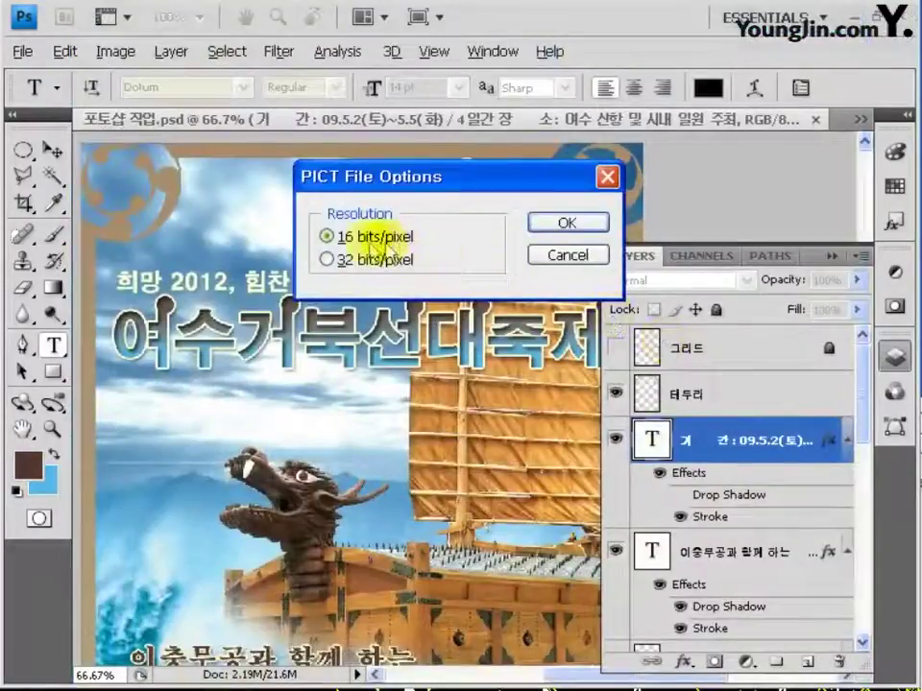
click(568, 224)
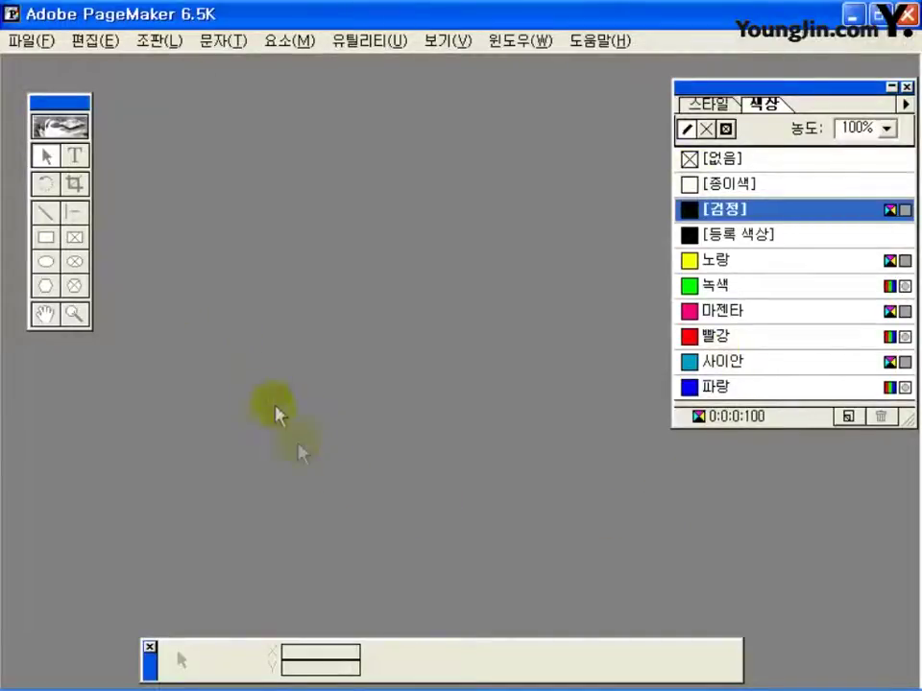
Step: In Adobe PageMaker, start a new portrait A4 publication and turn off the double-sided (양면) option
click(29, 40)
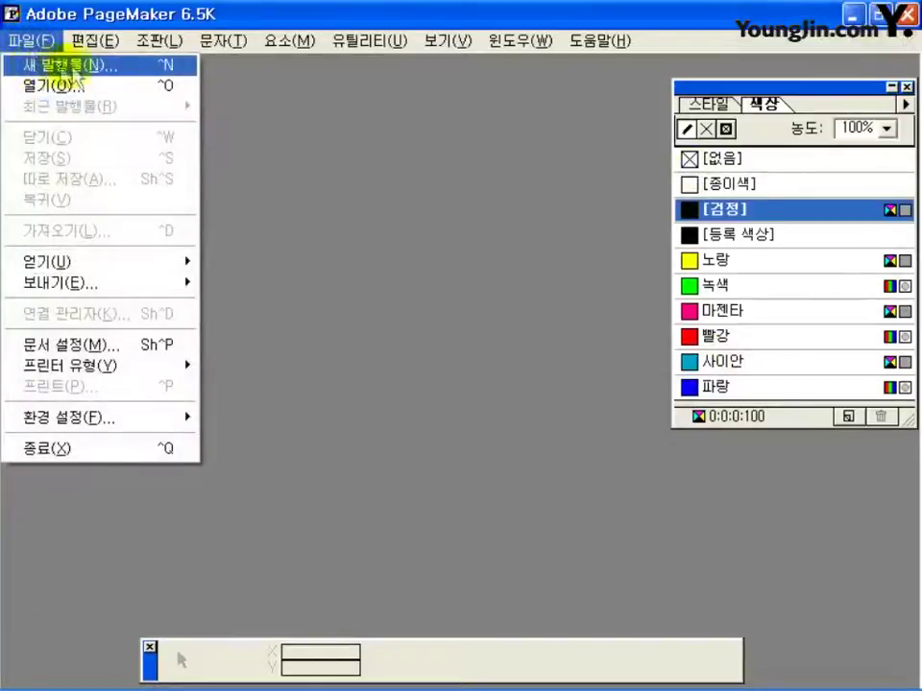
click(75, 72)
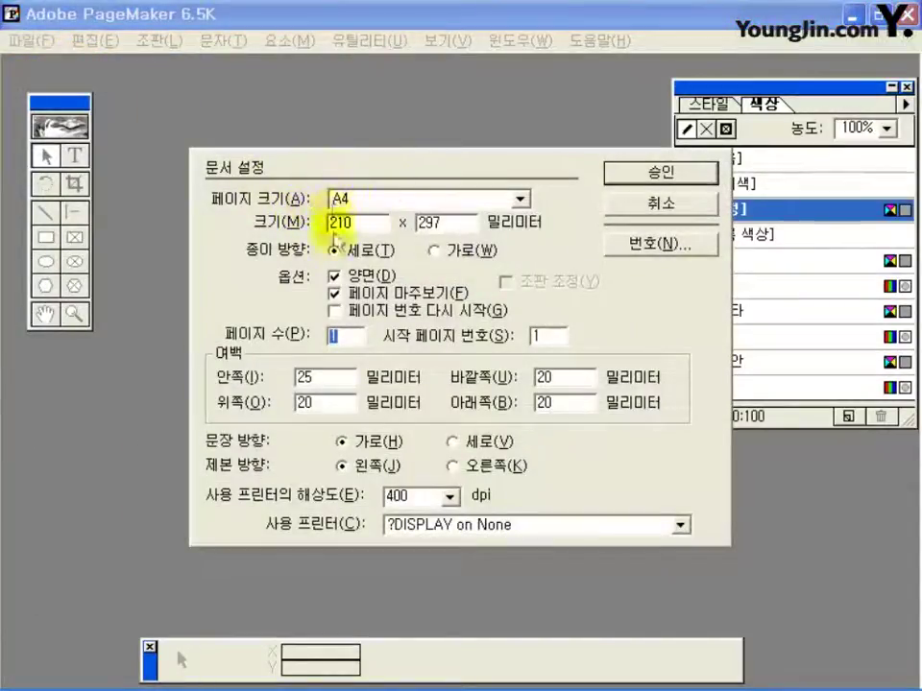
click(335, 293)
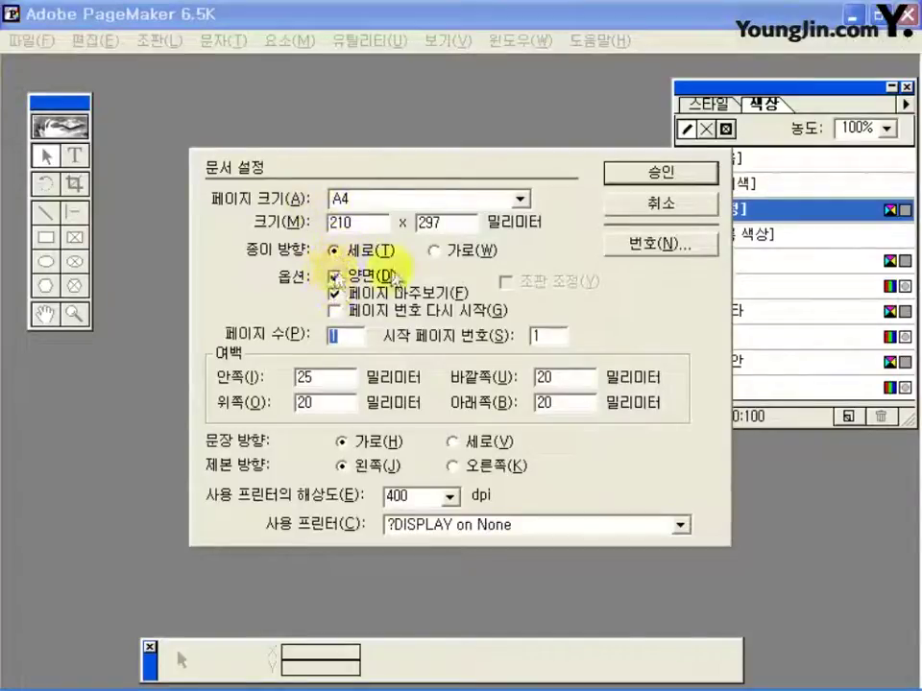
click(348, 276)
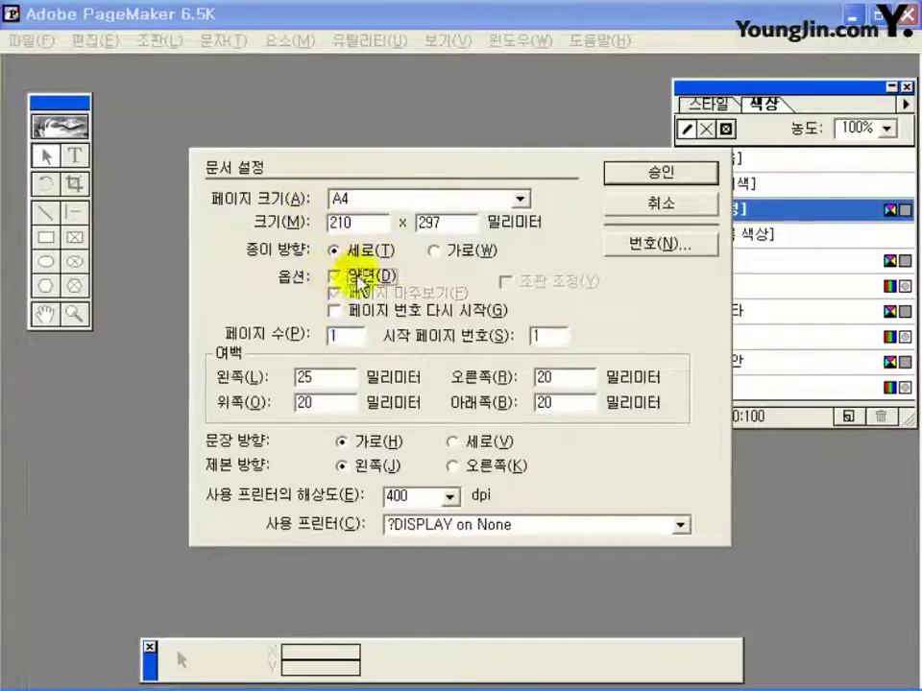
Step: Set the left and right margins to 12 mm, top and bottom to 15.5 mm, printer resolution to 100 dpi, and create the page
double_click(332, 378)
text(12)
key(Tab)
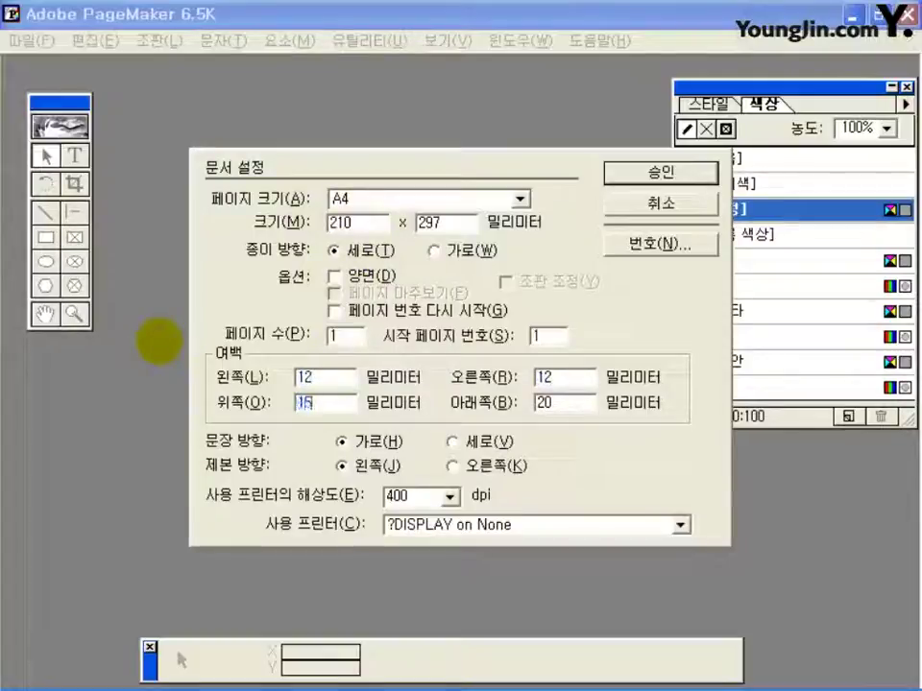
key(Tab)
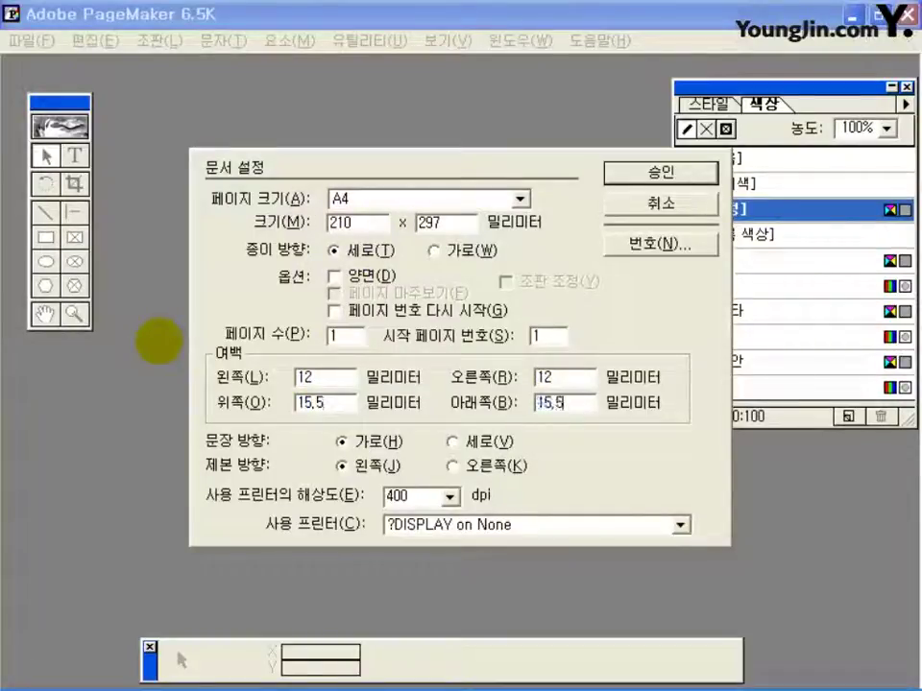
double_click(400, 496)
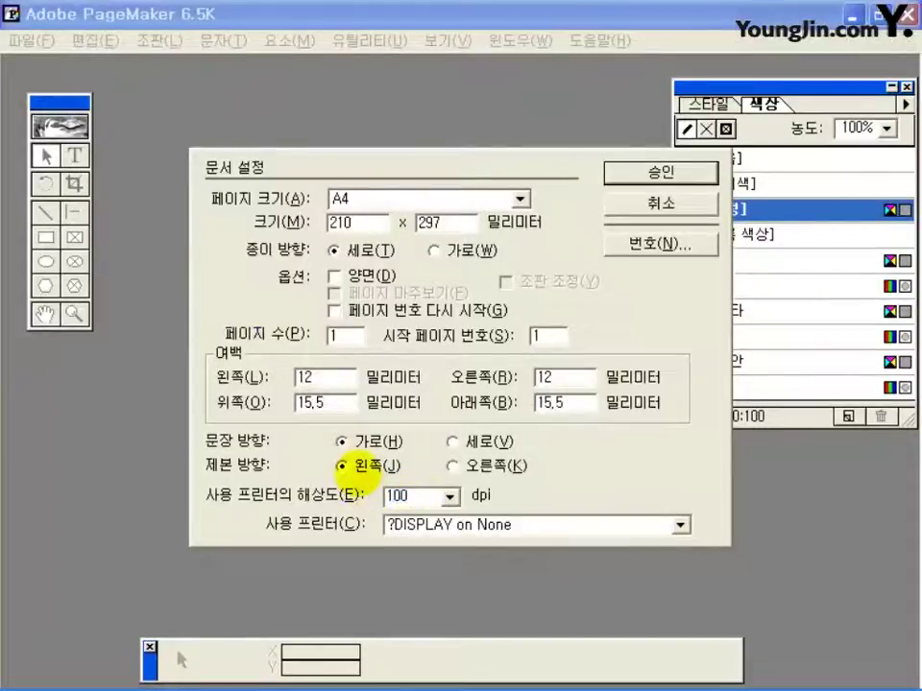
click(618, 179)
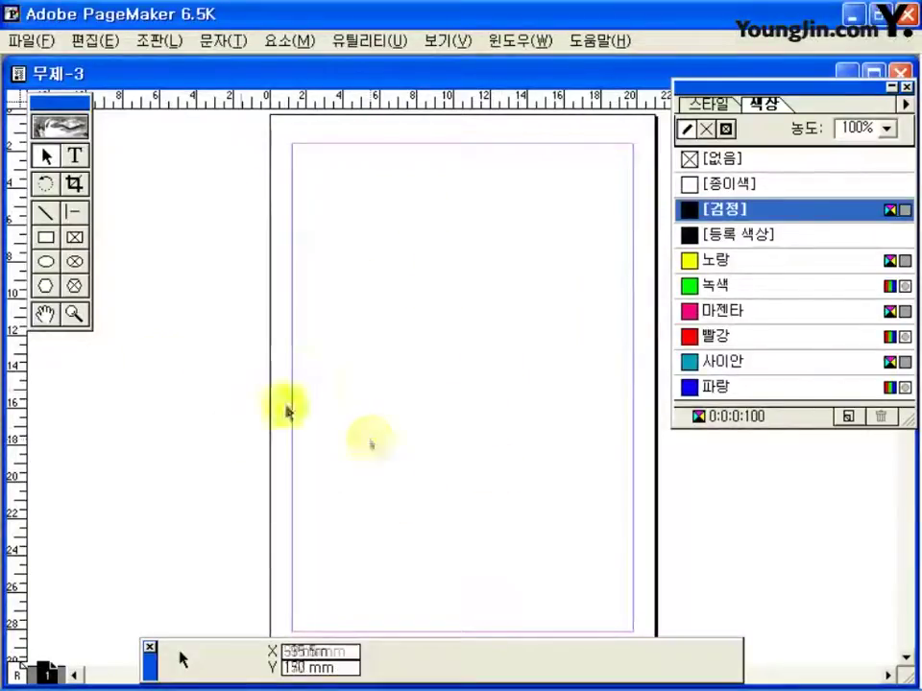
Step: Set the ruler zero point at the upper-left corner of the page margins
click(74, 315)
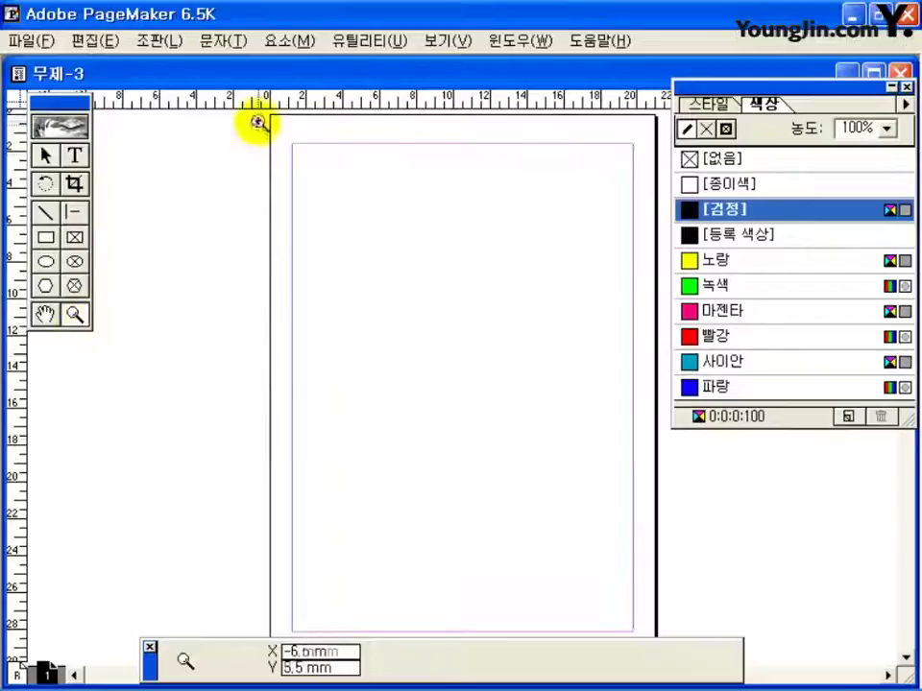
drag(259, 117, 329, 181)
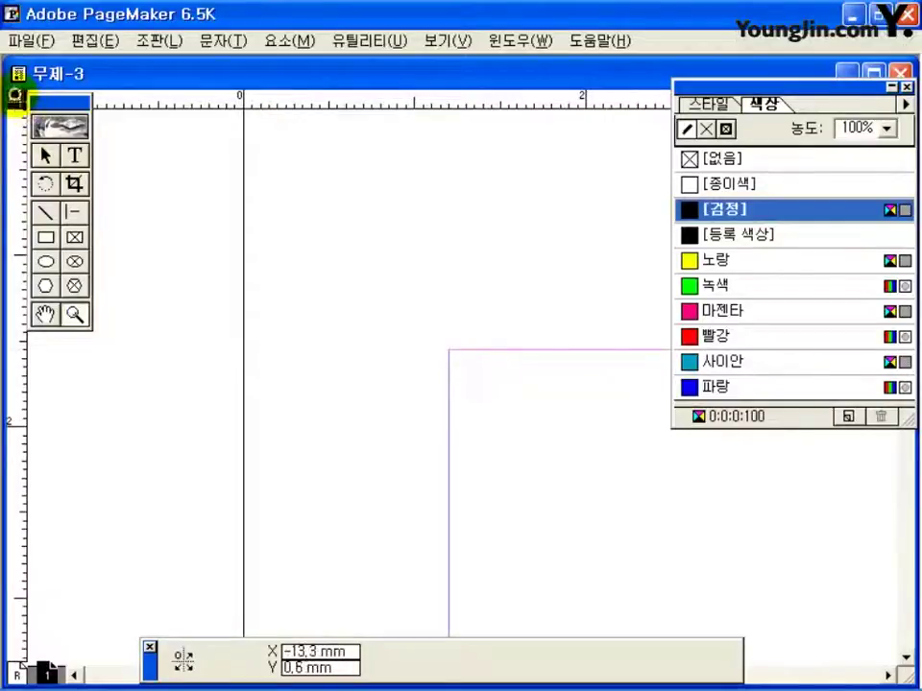
drag(16, 96, 449, 350)
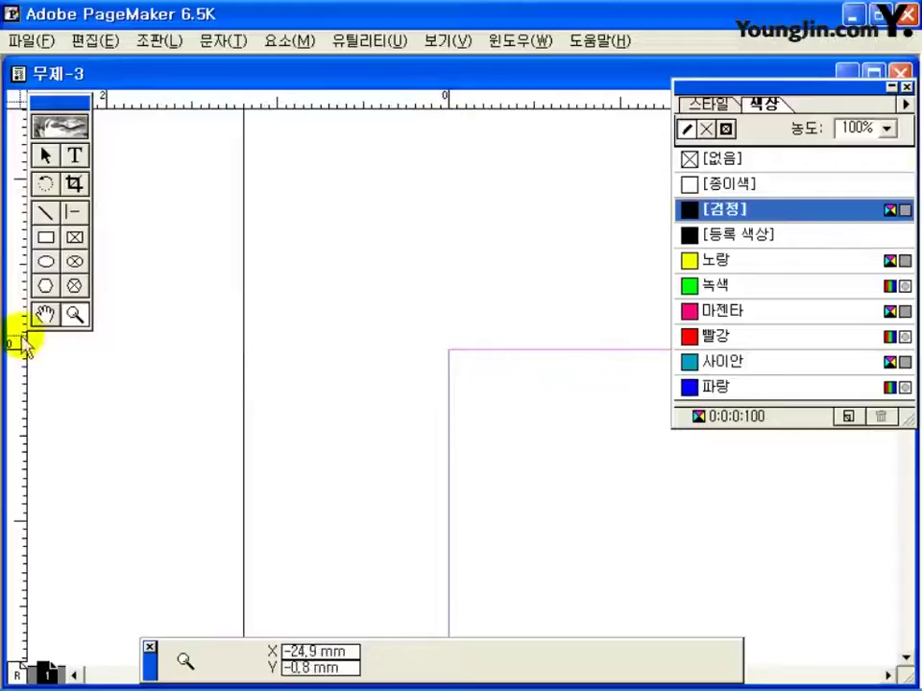
Step: Place ruler guides 3 mm inside the left, top, right and bottom margins, and display the whole page
drag(17, 330, 501, 362)
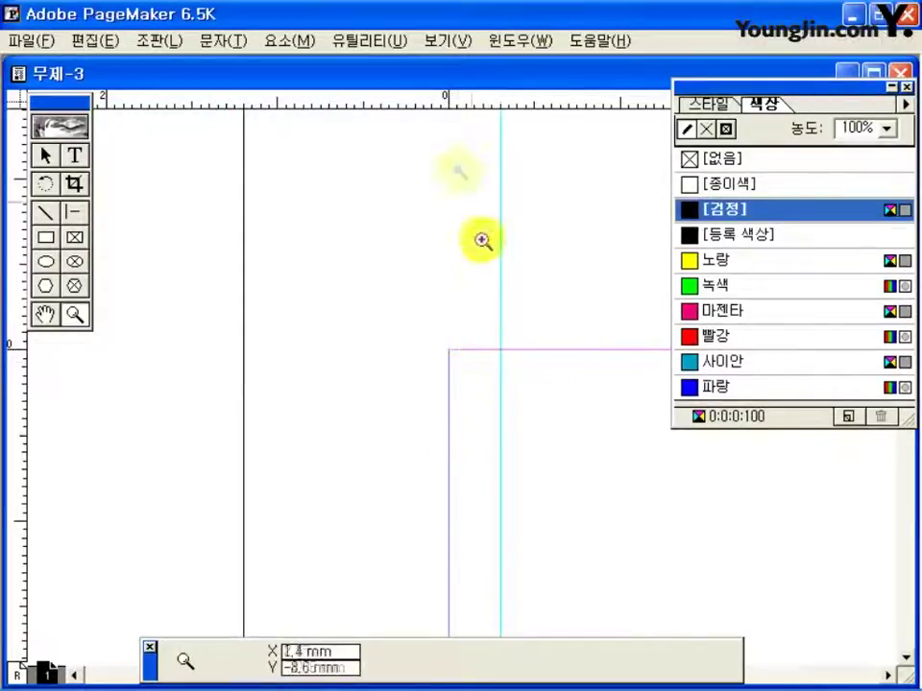
drag(463, 101, 474, 402)
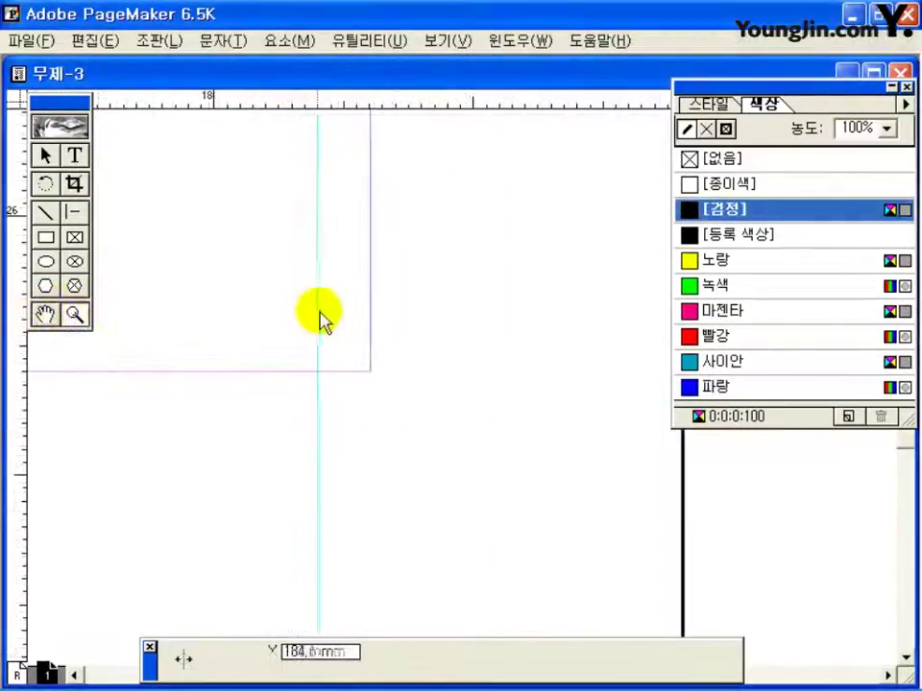
drag(318, 319, 291, 321)
drag(270, 104, 276, 295)
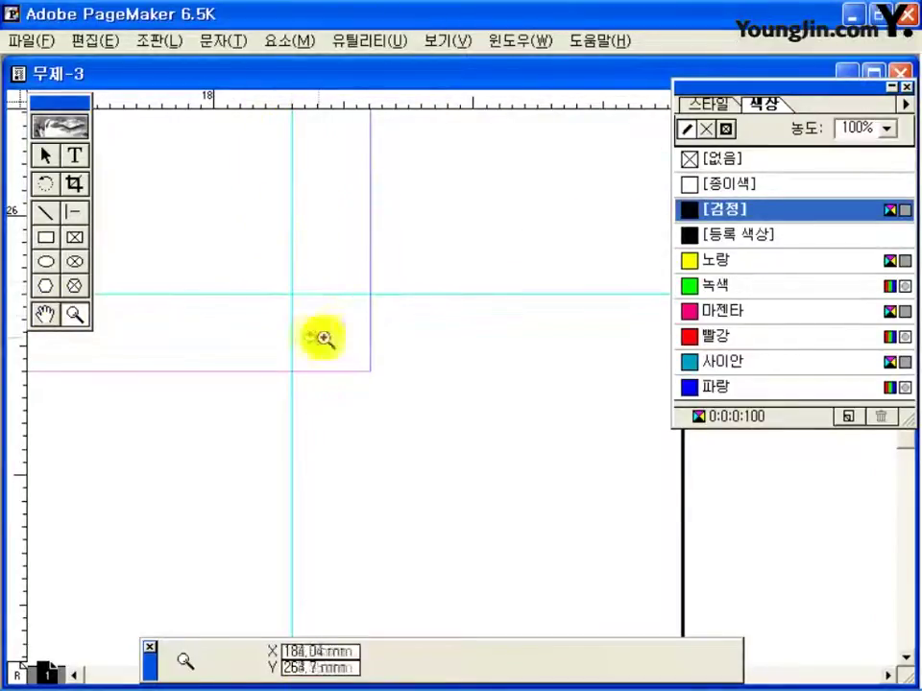
click(45, 315)
double_click(48, 315)
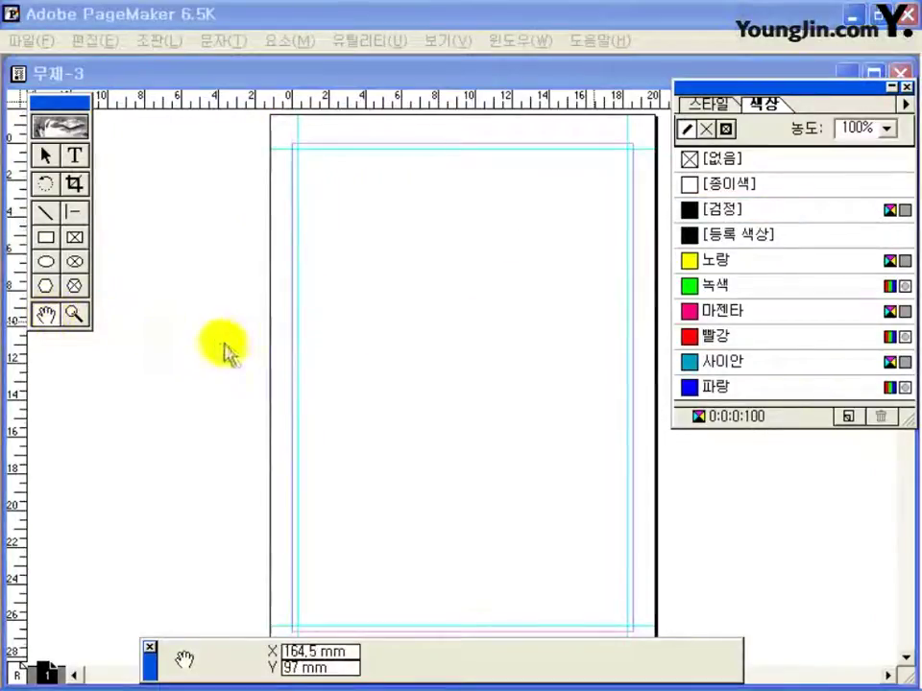
click(77, 314)
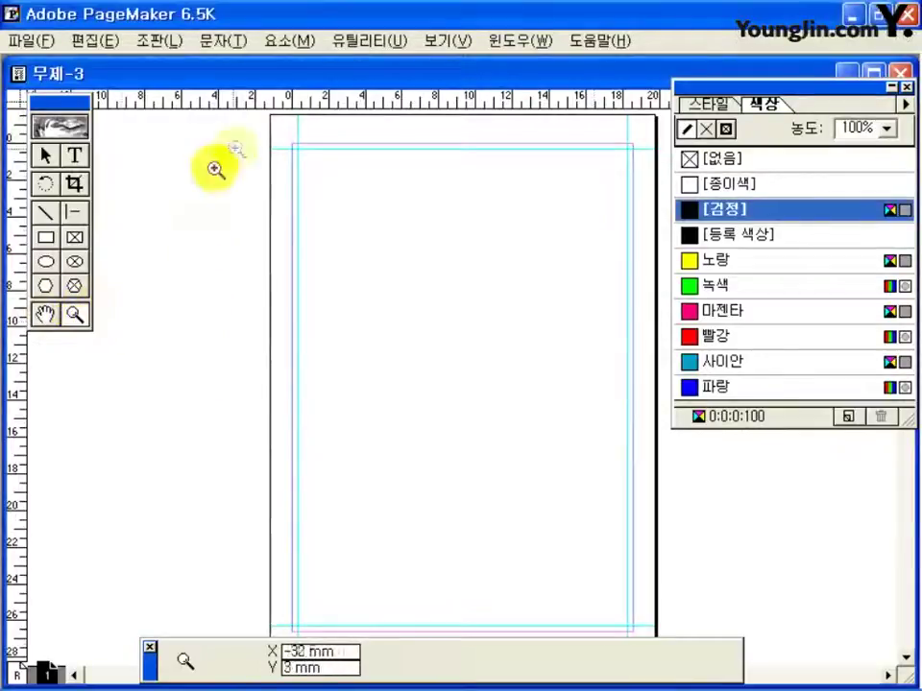
Step: Draw two 5 mm black crop marks at the upper-left margin corner: one vertical on the left guide, one horizontal on the top guide
drag(283, 144, 323, 183)
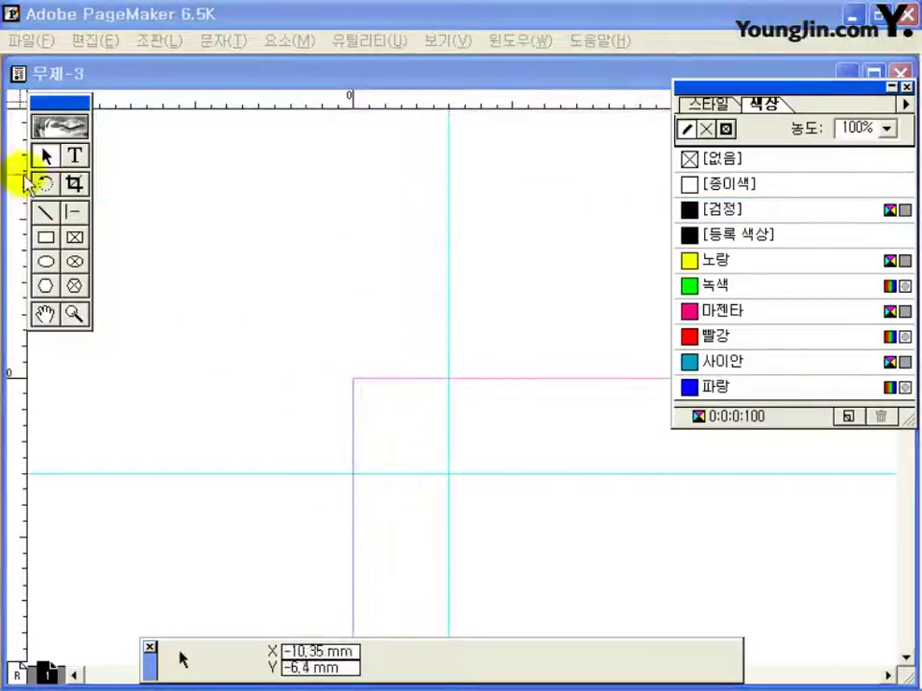
click(72, 217)
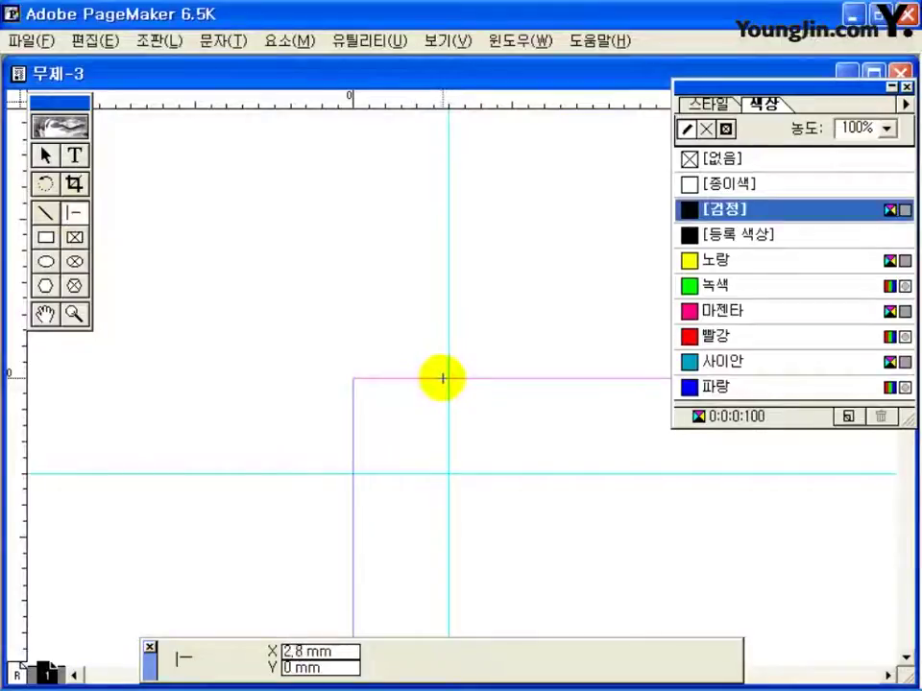
mouse_move(448, 377)
mouse_down()
mouse_move(448, 289)
mouse_move(431, 218)
mouse_up()
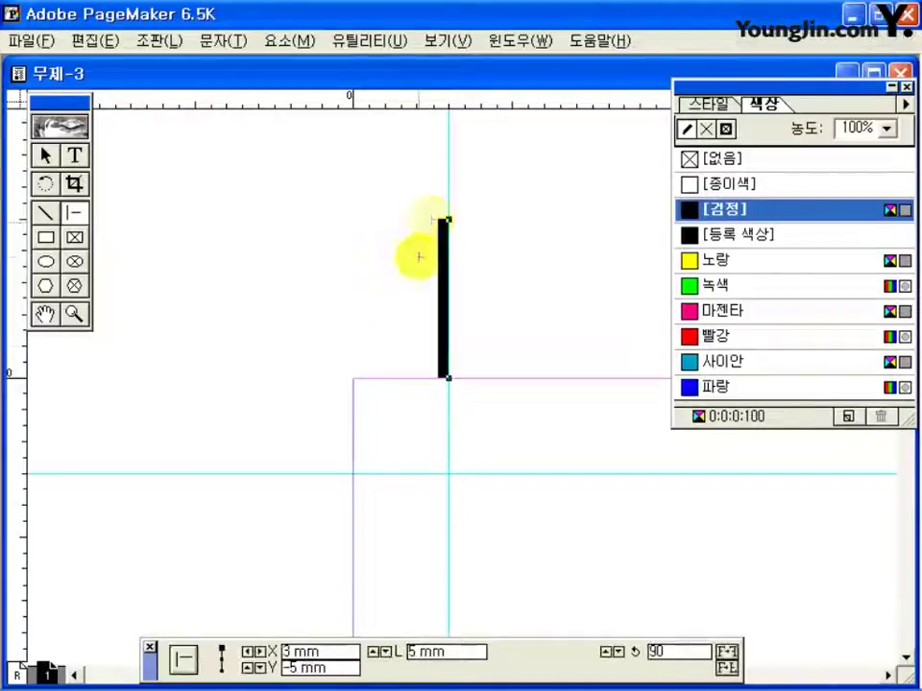
mouse_move(352, 473)
mouse_down()
mouse_move(283, 475)
mouse_move(195, 456)
mouse_up()
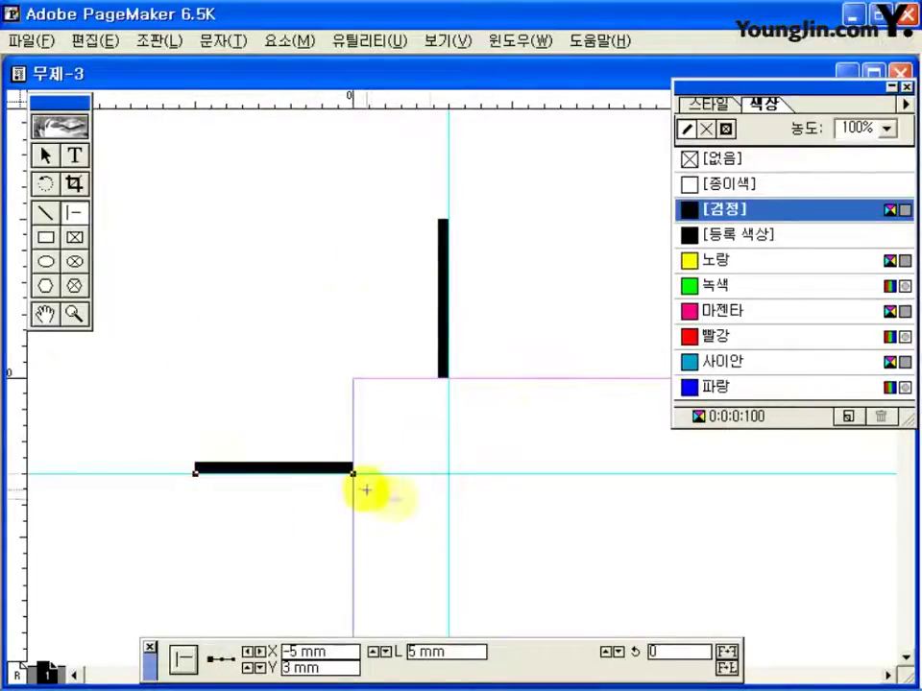
Step: Copy both upper-left crop marks, paste them near the upper-right margin corner, and flip the copies horizontally
click(43, 155)
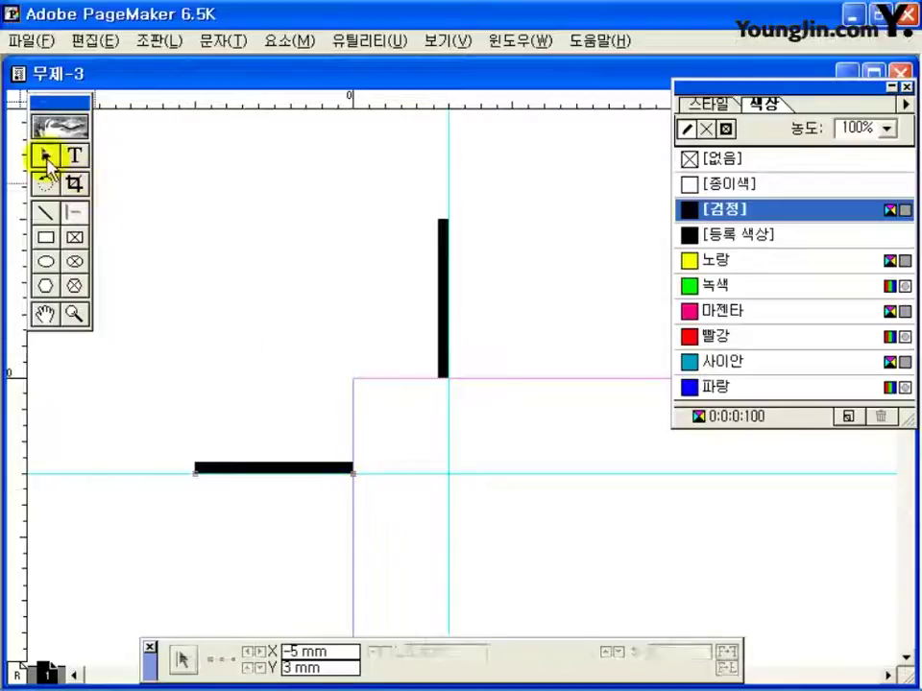
click(236, 241)
click(293, 468)
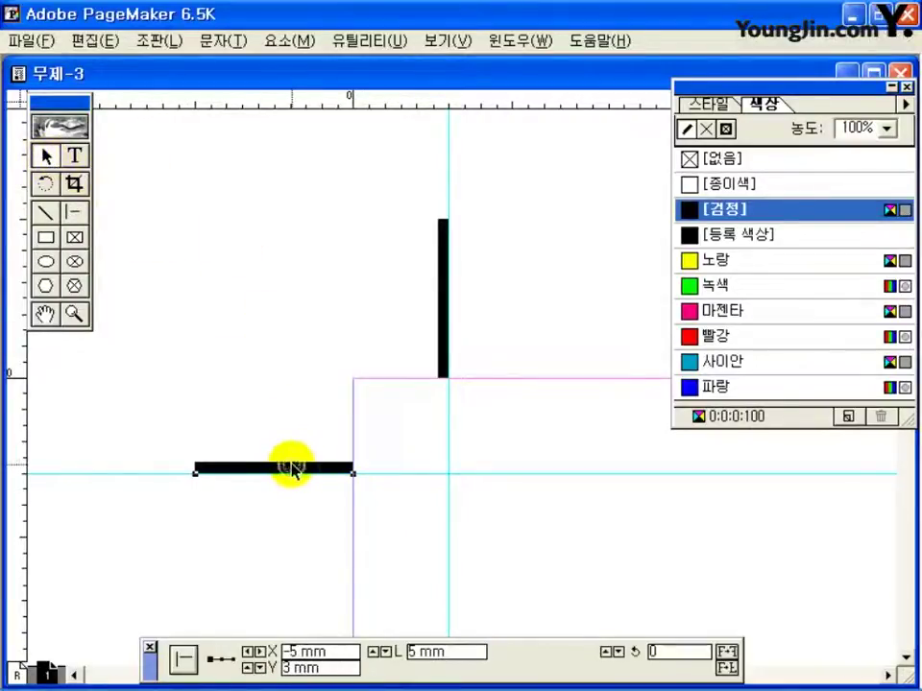
shift+click(442, 334)
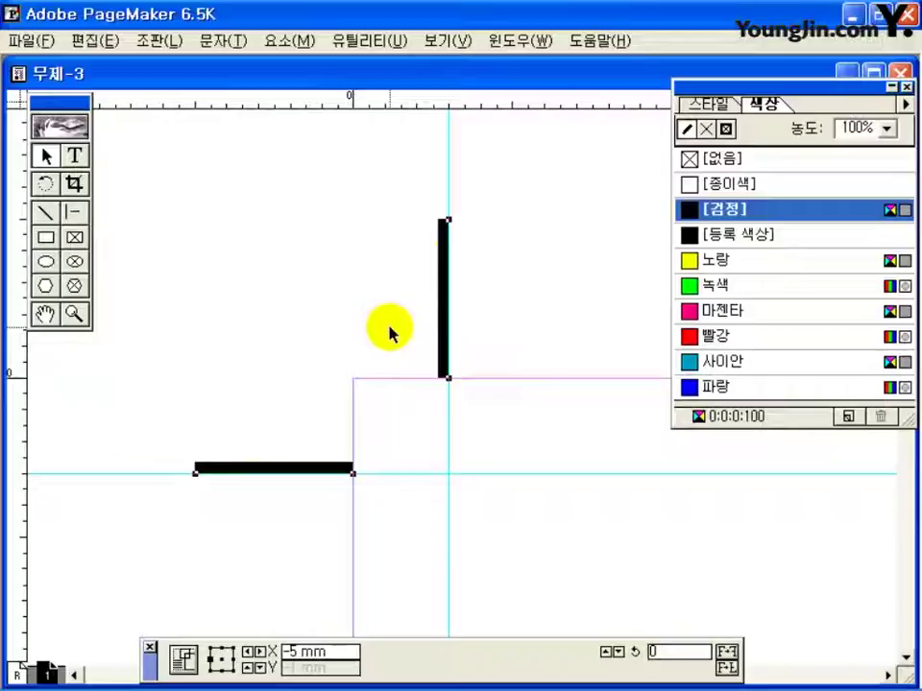
double_click(45, 315)
click(76, 315)
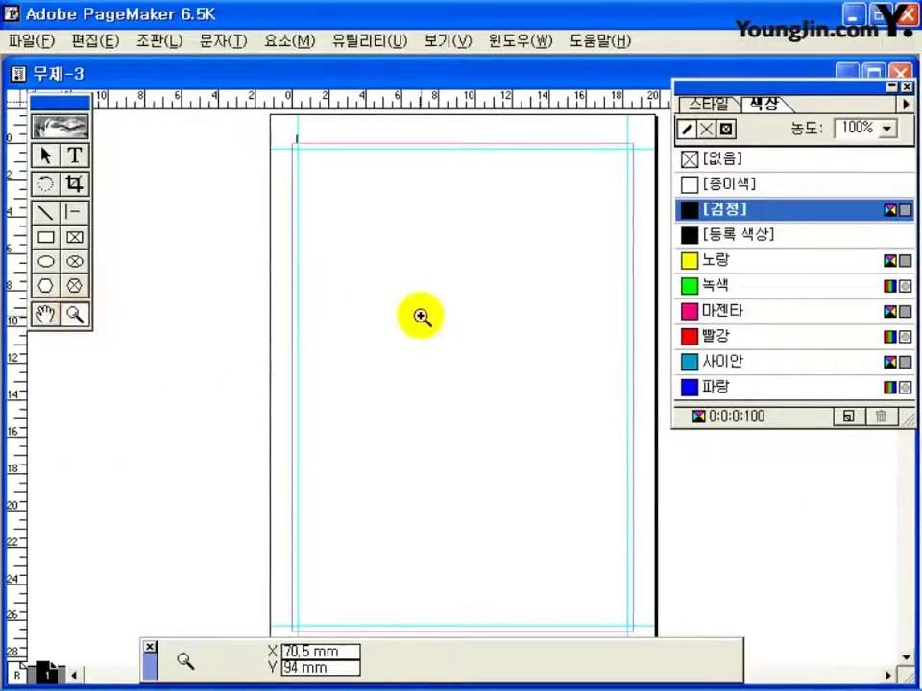
drag(601, 134, 645, 180)
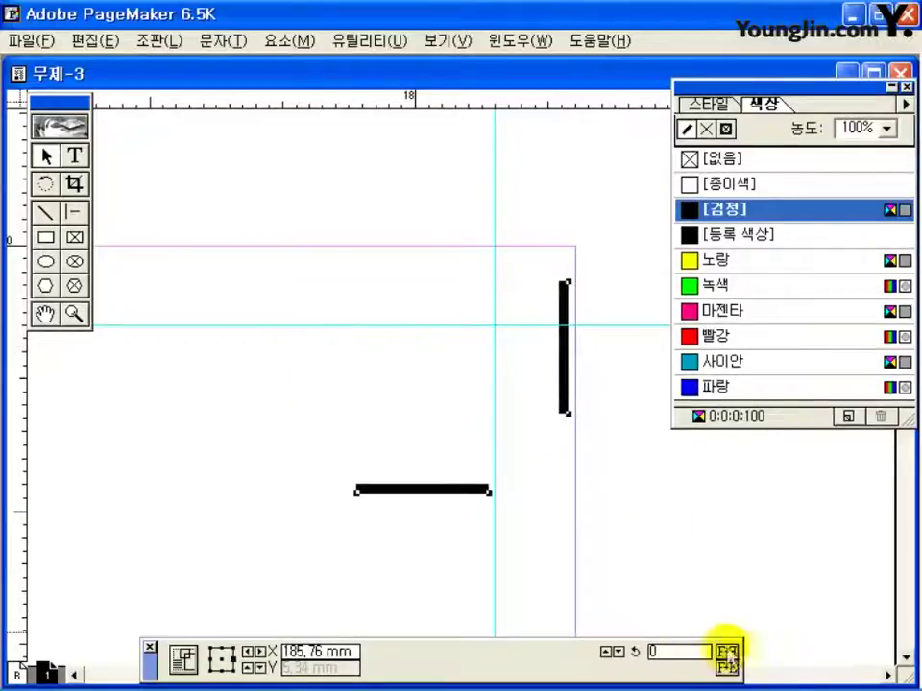
click(727, 656)
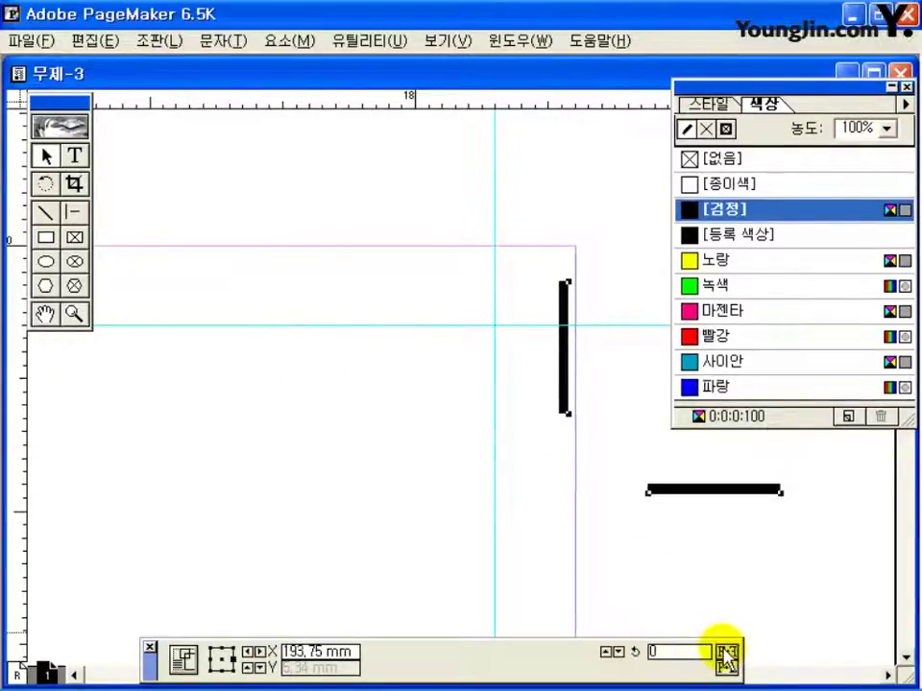
Step: Align the copied vertical mark with the right guide above the margin and the horizontal mark with the top guide outside the margin
click(611, 429)
drag(567, 392, 506, 218)
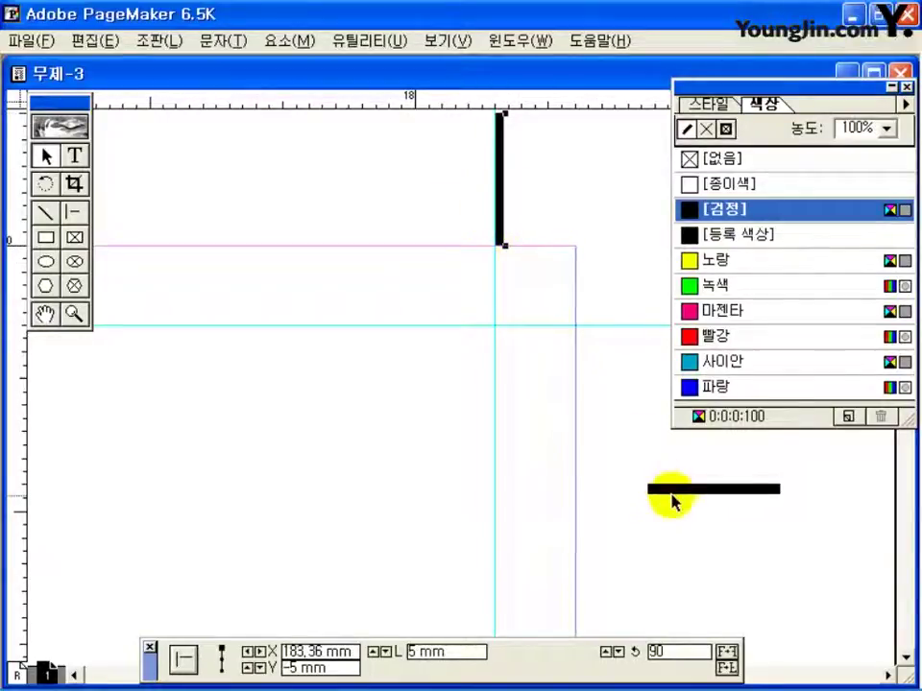
drag(673, 494, 604, 326)
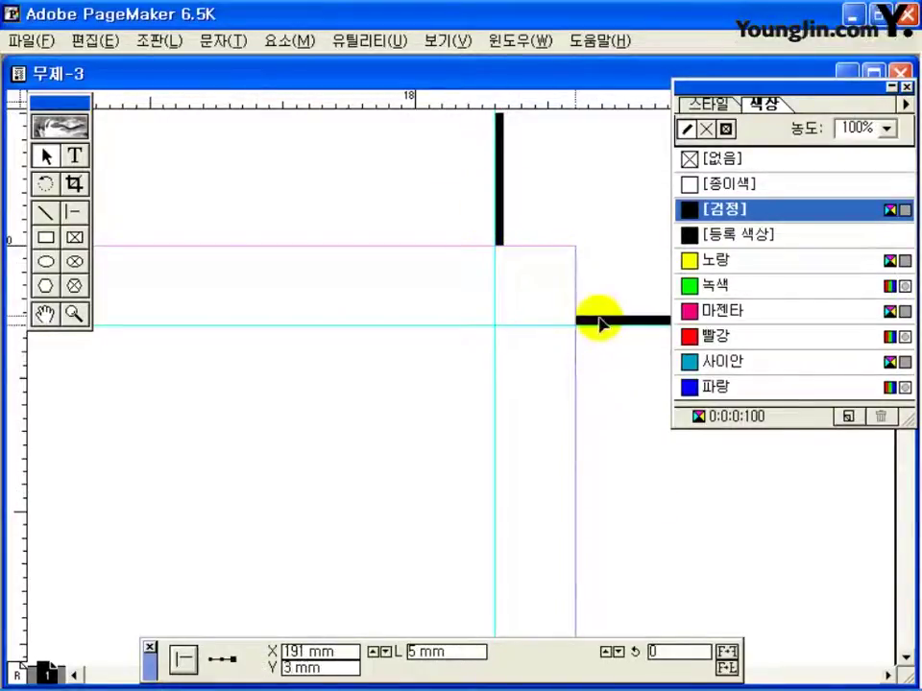
Step: Place flipped crop mark copies at the lower-right and lower-left margin corners, aligned with the 3 mm guides
click(44, 314)
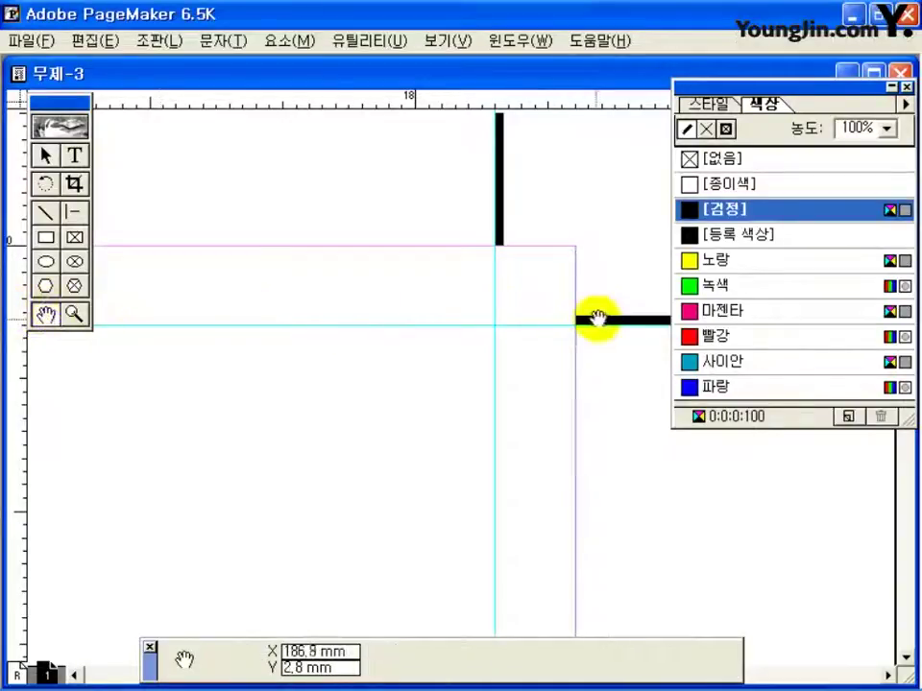
drag(593, 319, 497, 368)
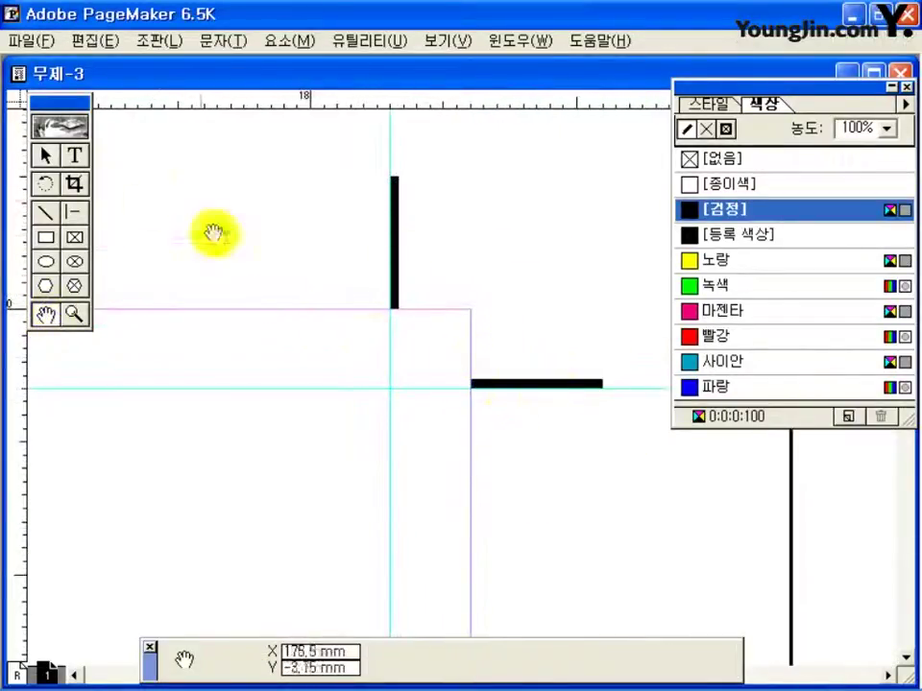
click(44, 158)
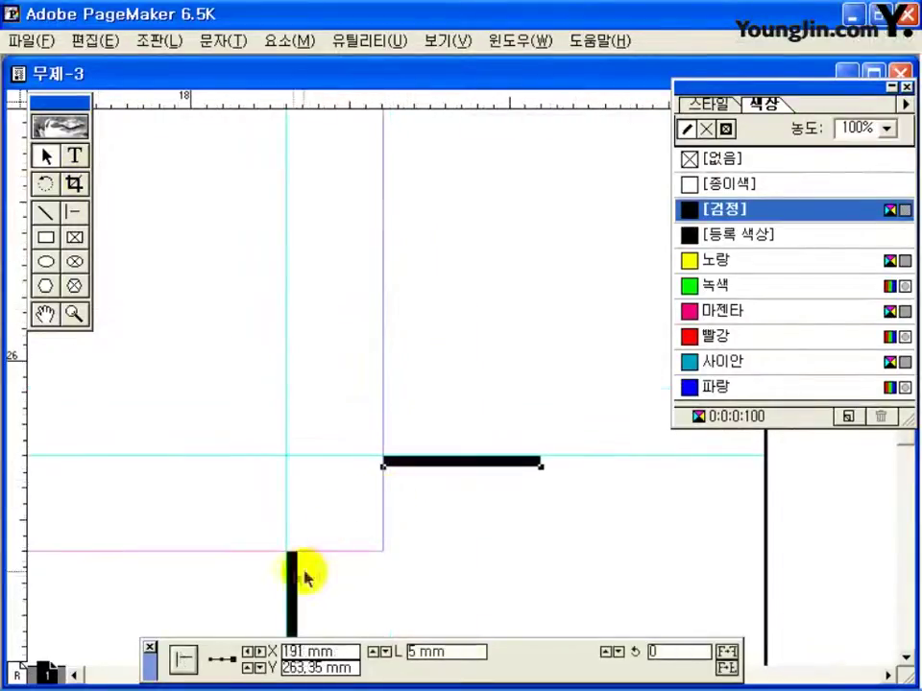
click(304, 576)
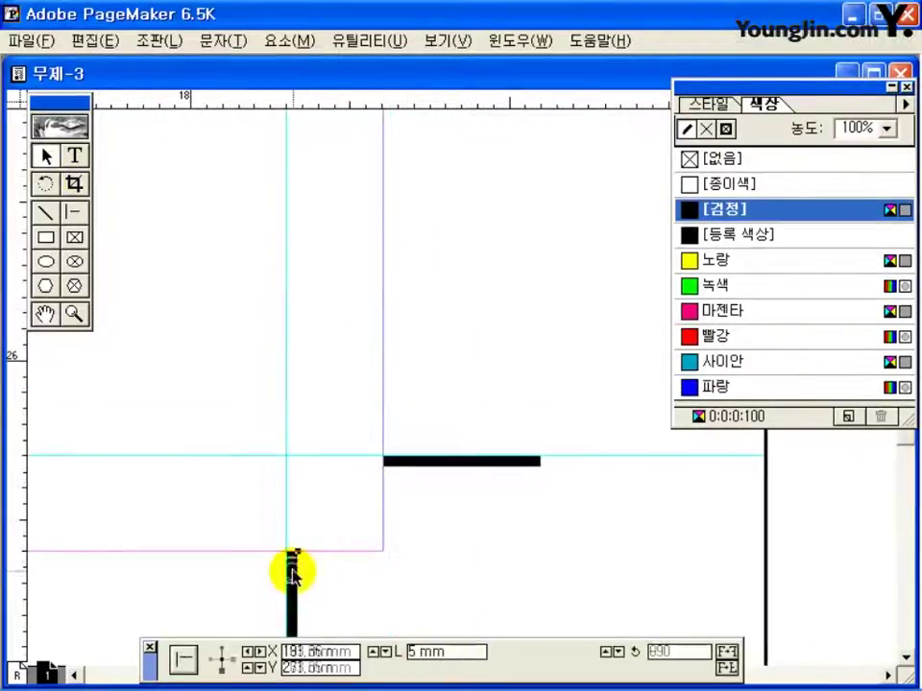
click(403, 468)
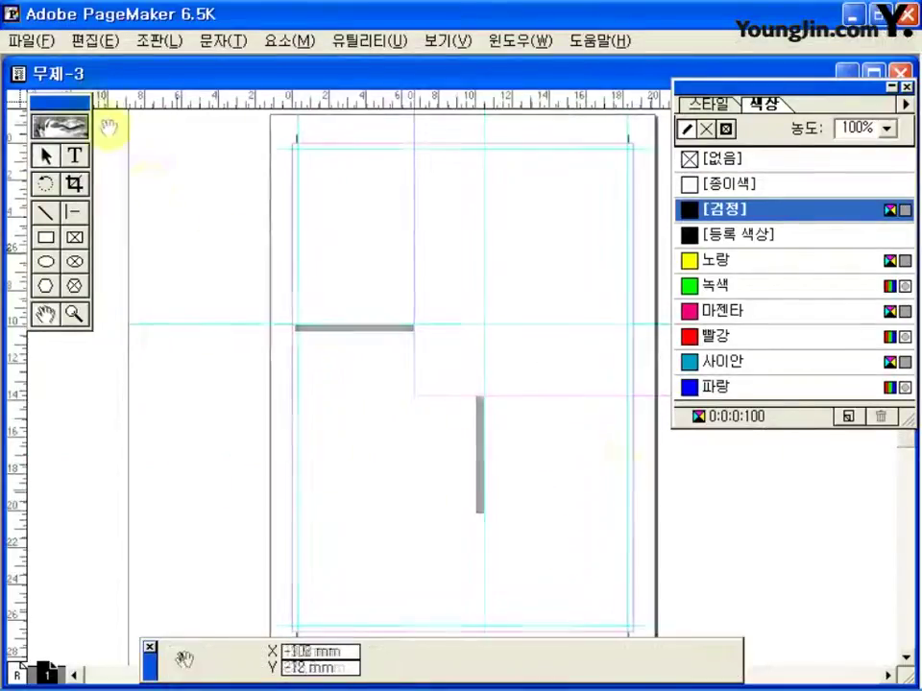
Step: Import 01.jpg without embedding a full copy and place it at the upper-left corner of the margins
click(31, 41)
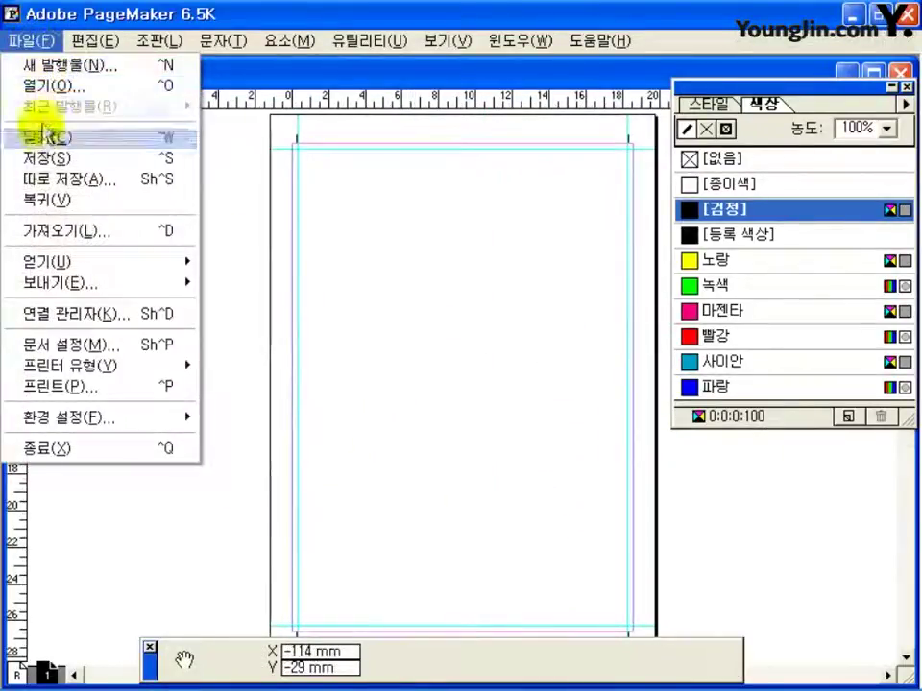
click(89, 230)
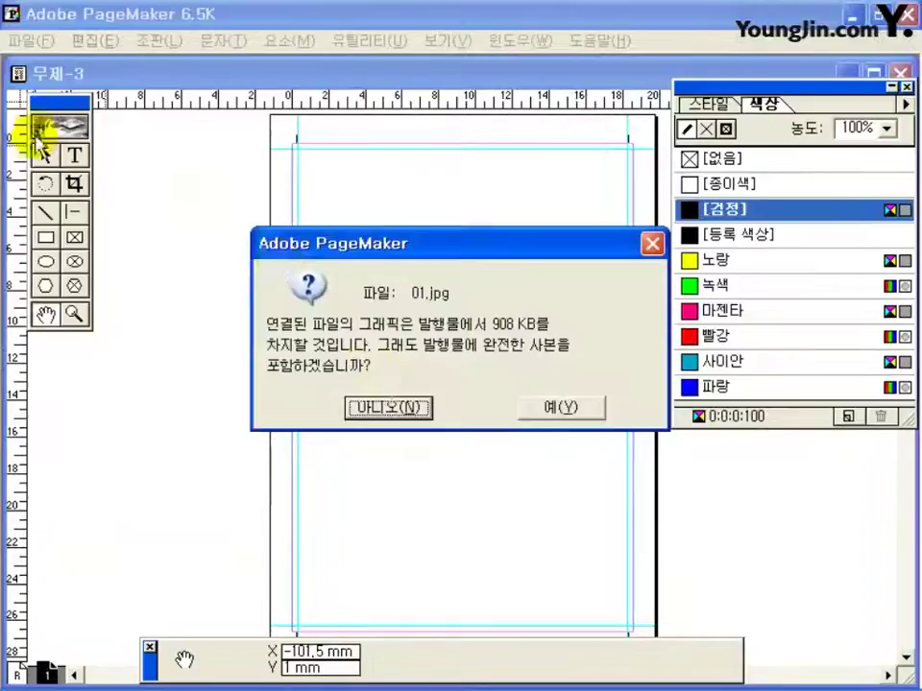
click(390, 411)
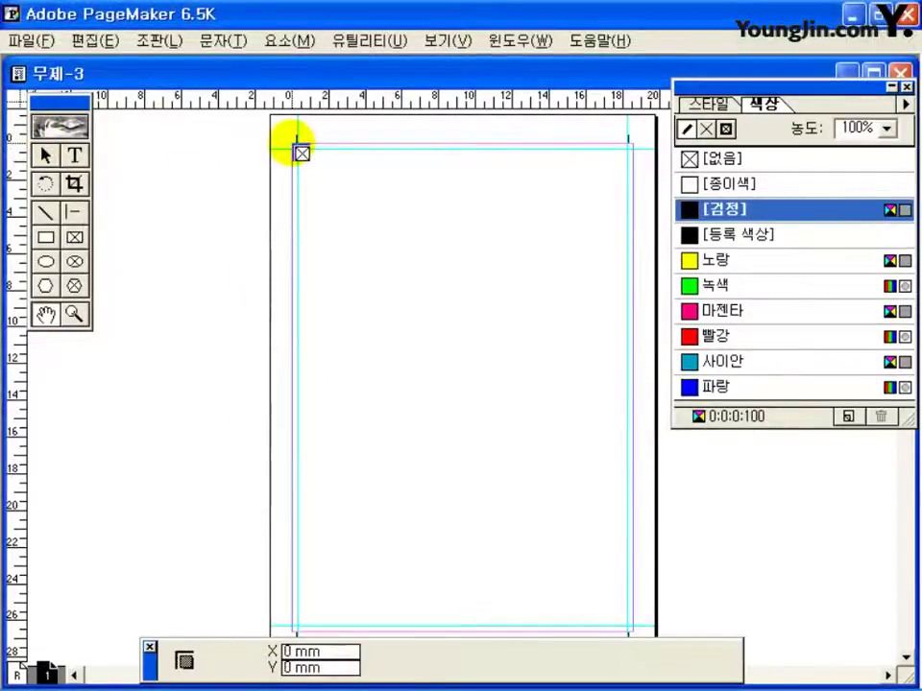
click(294, 145)
click(359, 524)
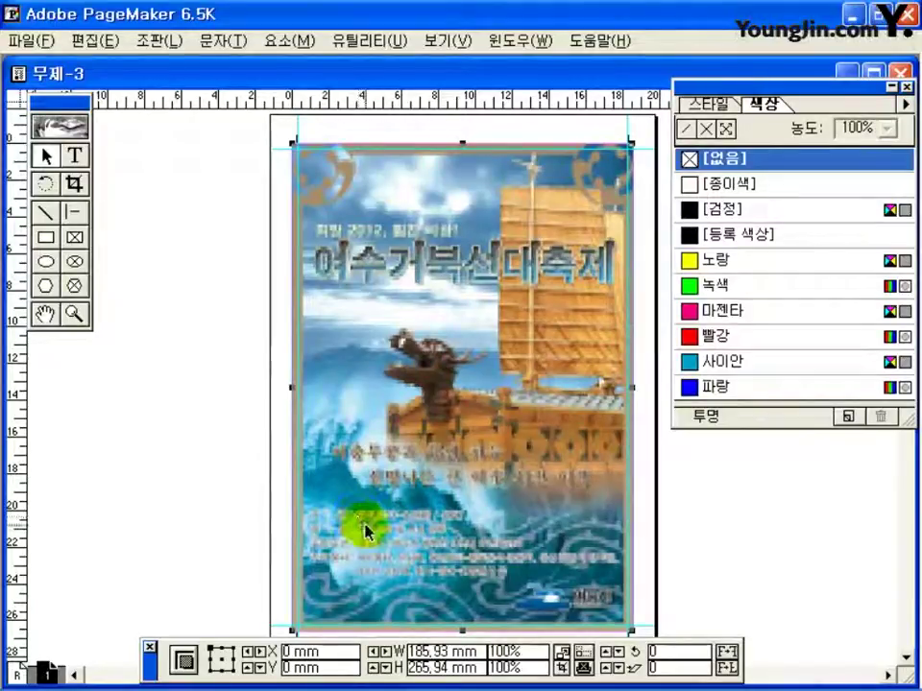
Step: Set the placed poster image's width to 186 mm and height to 266 mm
drag(413, 652, 478, 653)
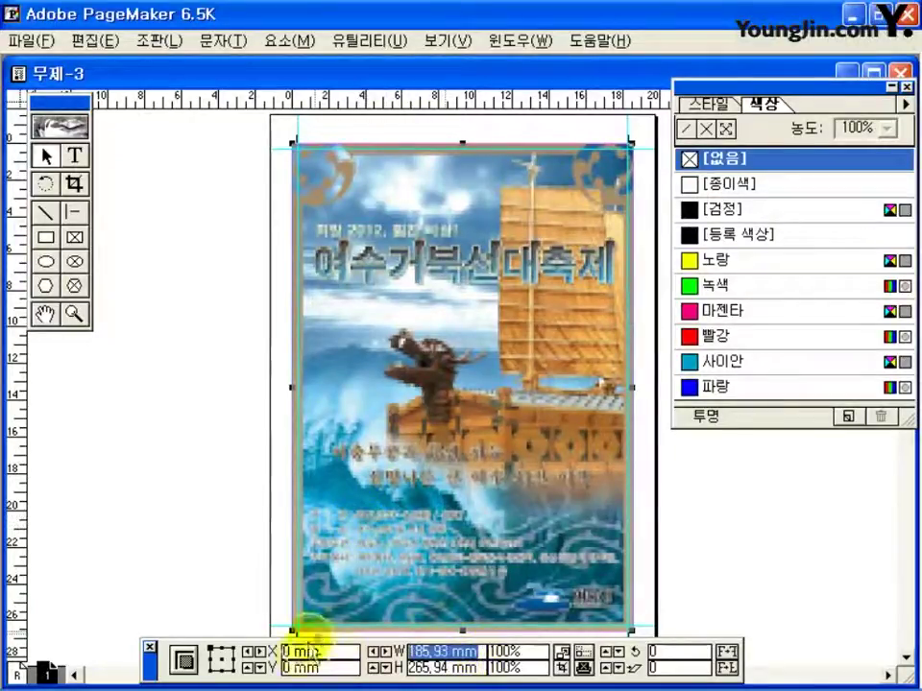
text(186)
key(Tab)
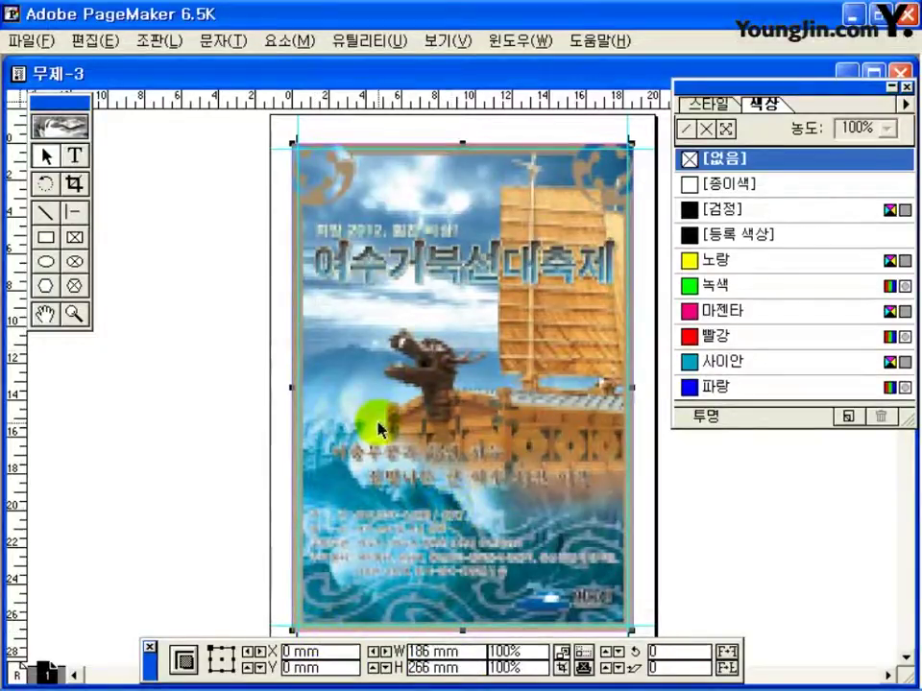
Step: Set the graphics display preference to high resolution (고해상도)
click(31, 41)
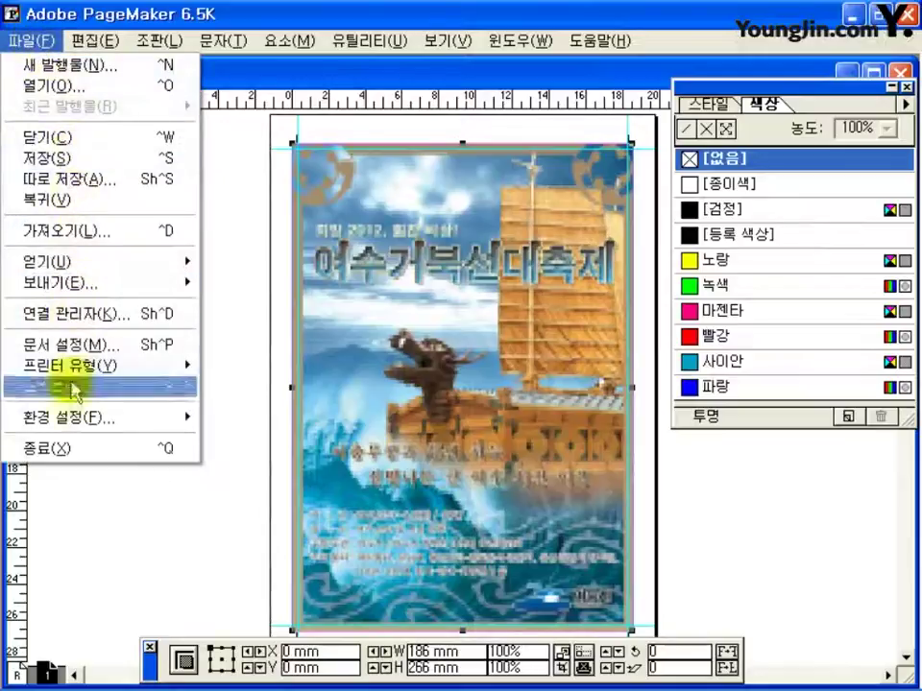
mouse_move(128, 423)
click(243, 418)
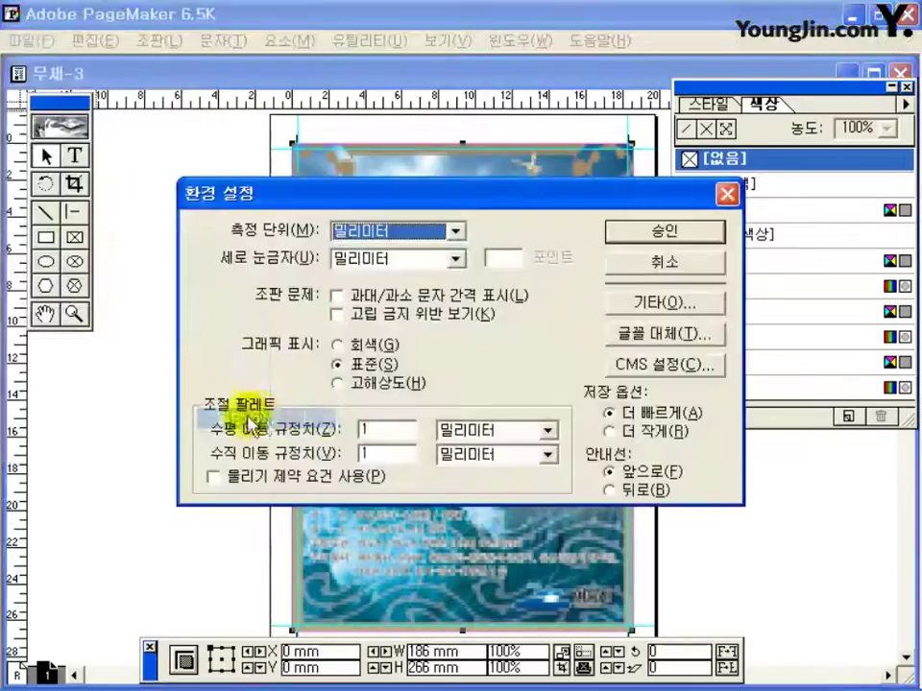
click(367, 385)
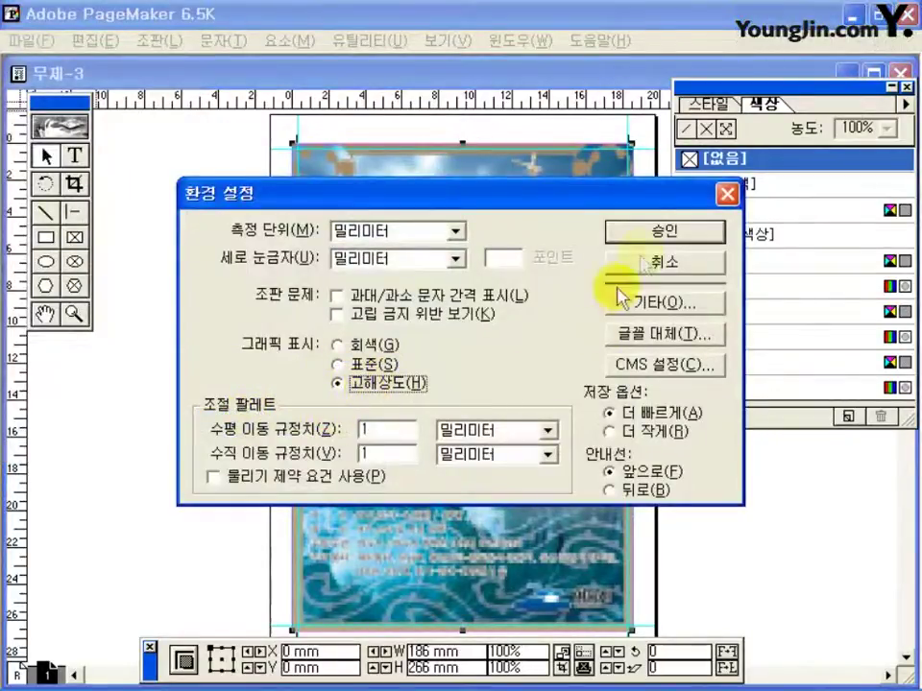
click(663, 235)
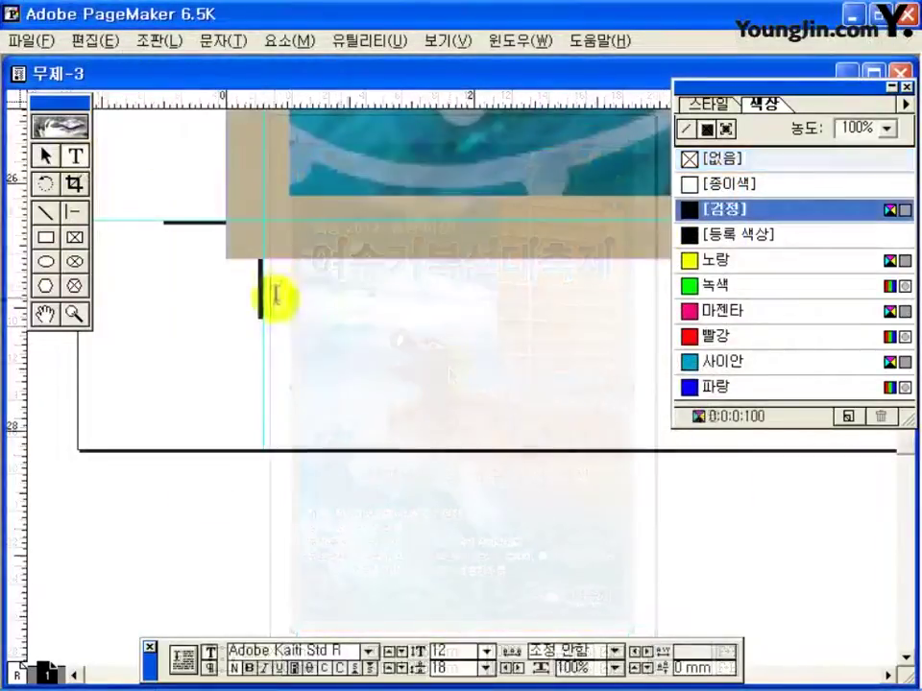
Step: Add the text "01" below the poster beside the lower-left vertical crop mark, in 돋움 at size 10
drag(276, 297, 321, 355)
text(01)
key(ctrl+a)
click(368, 651)
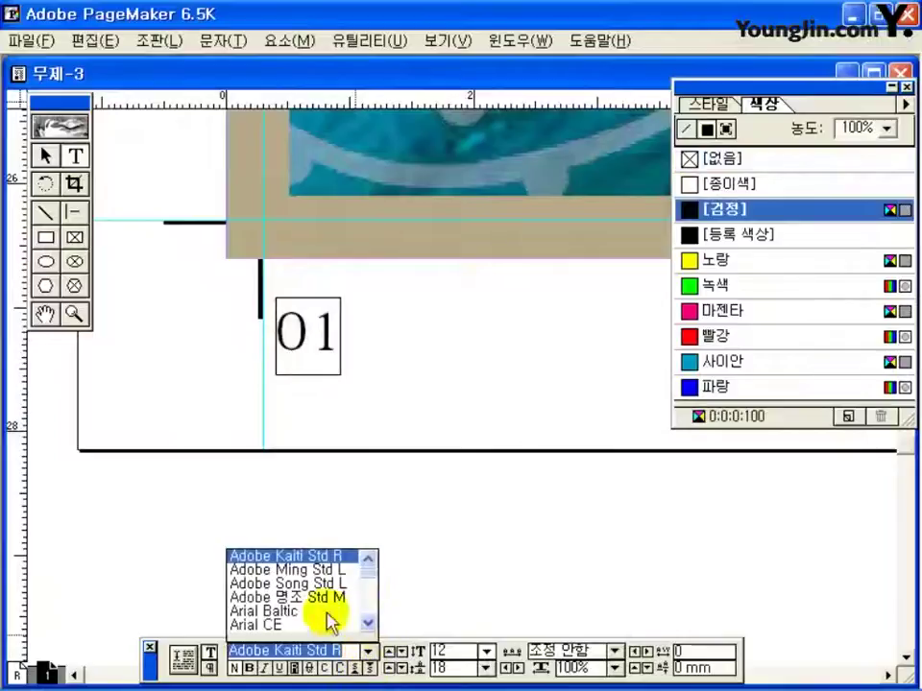
drag(367, 567, 373, 611)
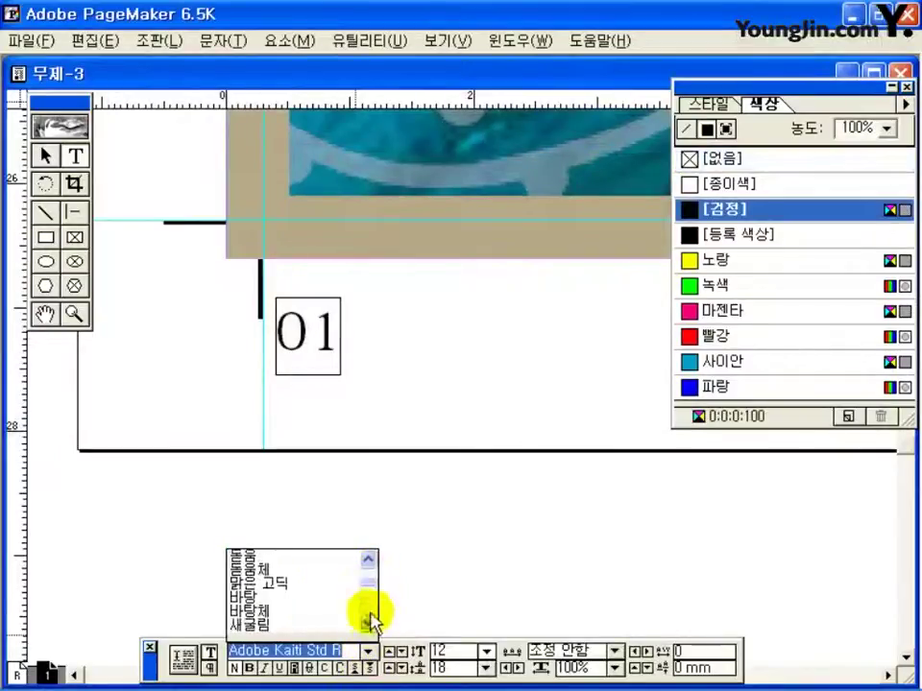
click(243, 556)
double_click(448, 653)
text(10)
key(Return)
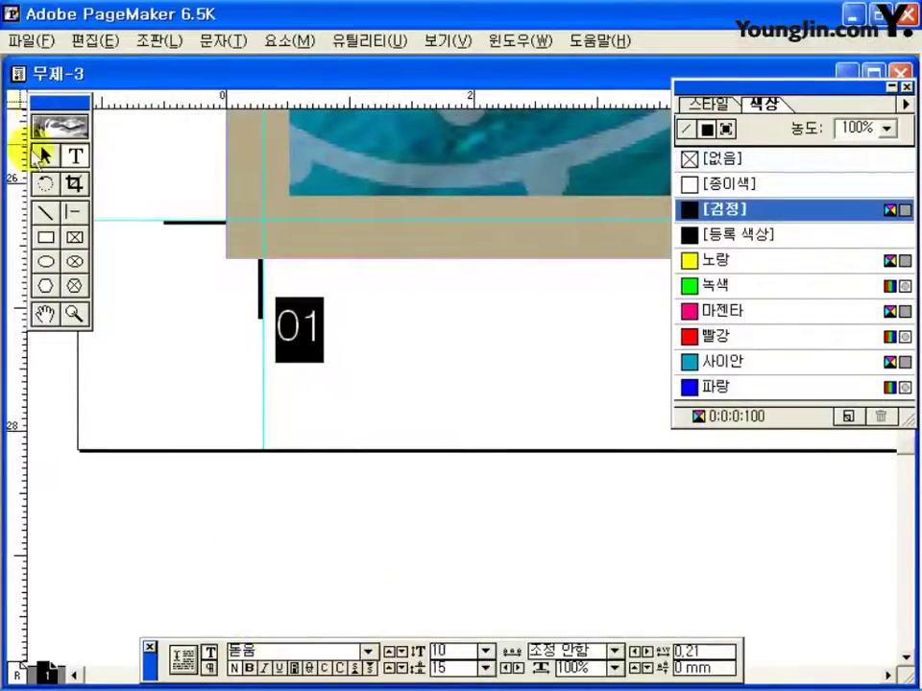
Step: Adjust the position of the "01" label beside the lower-left crop mark and display the whole page
click(44, 155)
click(287, 323)
mouse_move(286, 323)
mouse_down()
mouse_move(283, 305)
mouse_move(298, 321)
mouse_up()
double_click(44, 315)
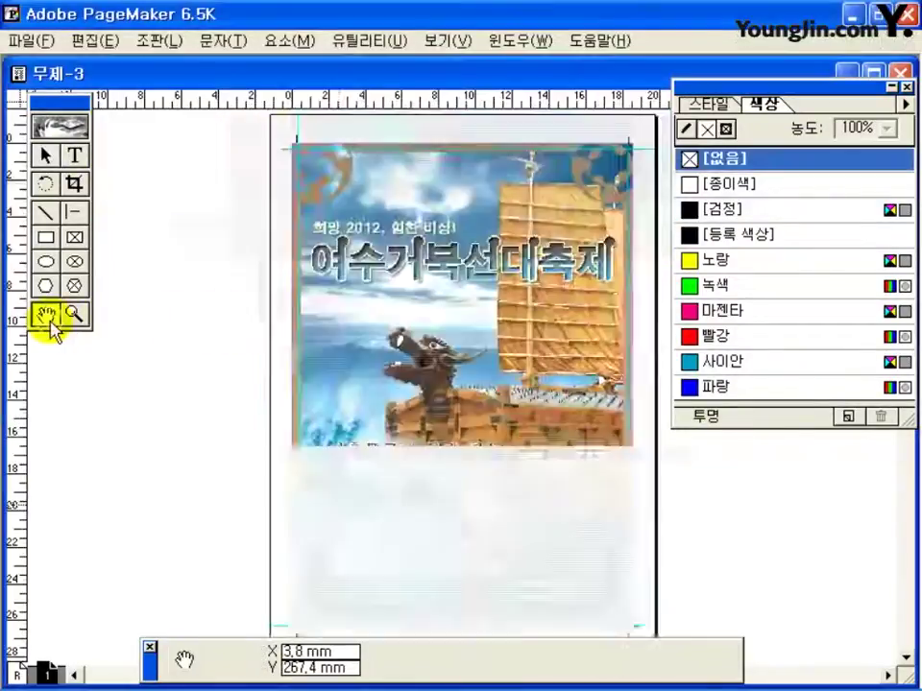
Step: Save the publication as 01 in the 작업 folder
click(34, 41)
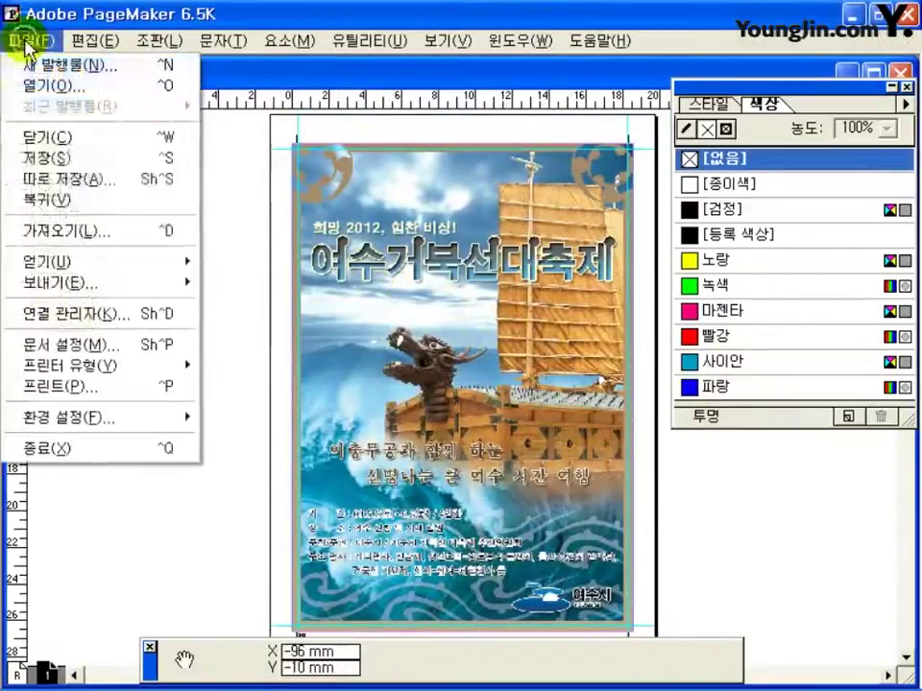
click(29, 178)
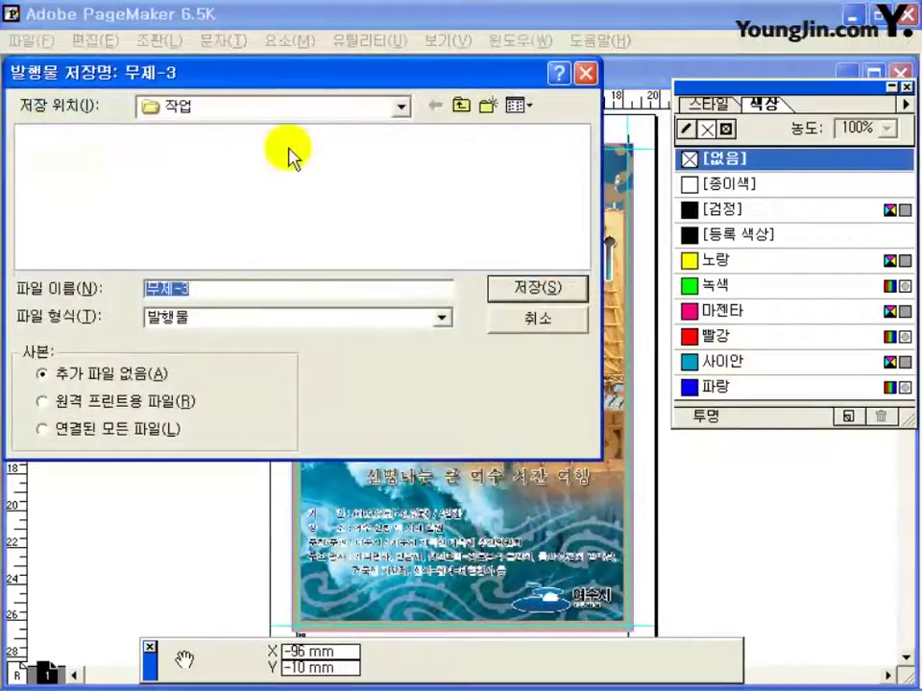
text(01)
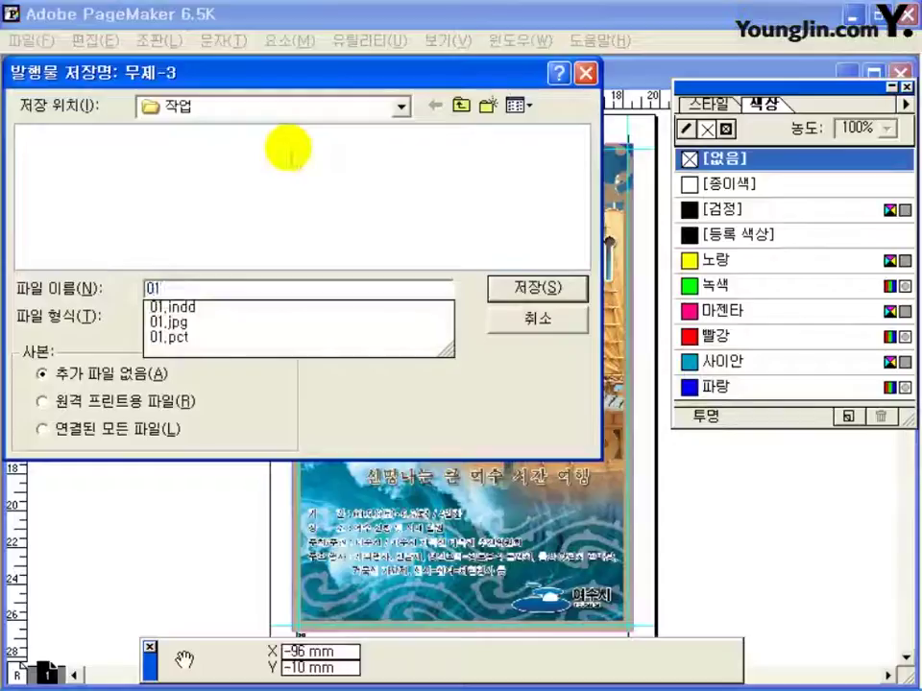
click(509, 284)
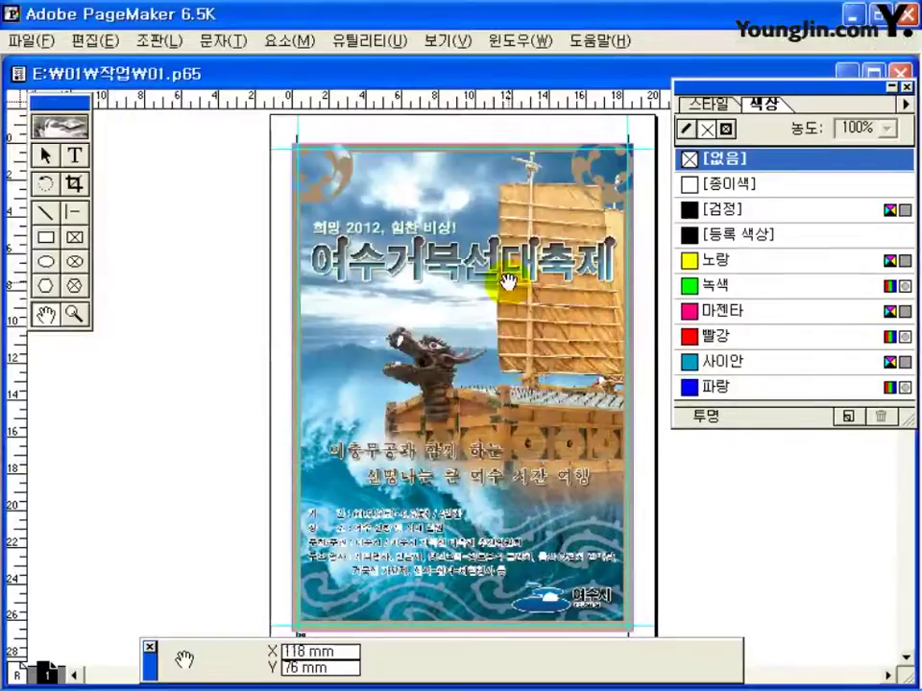
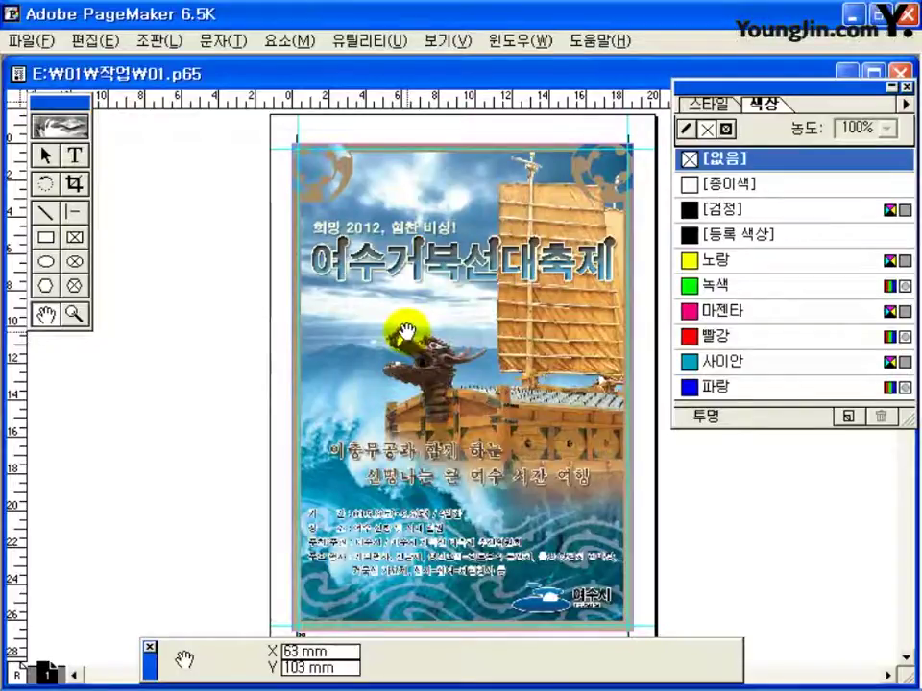
click(27, 40)
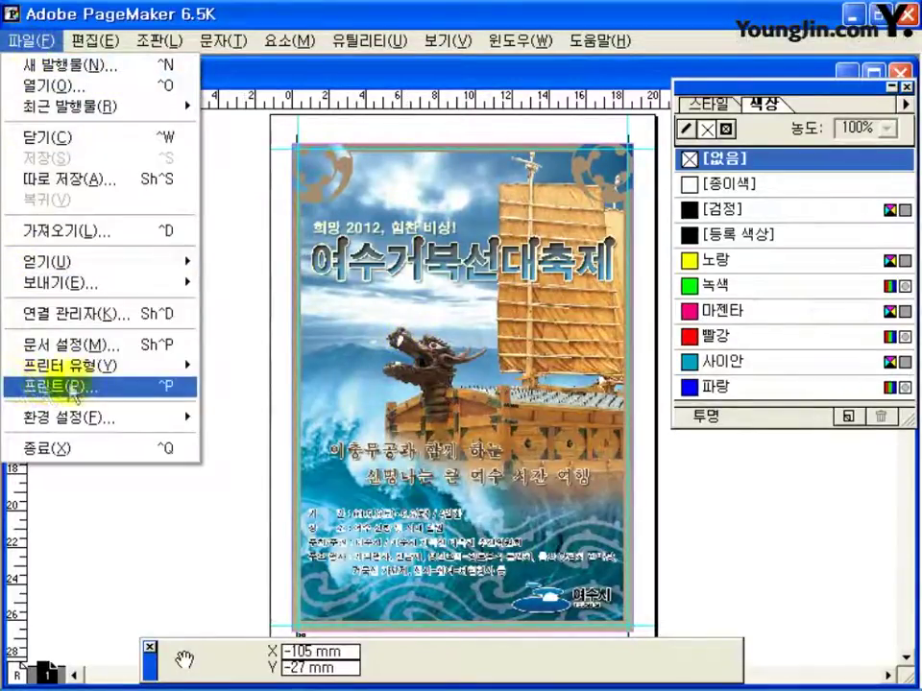
click(231, 347)
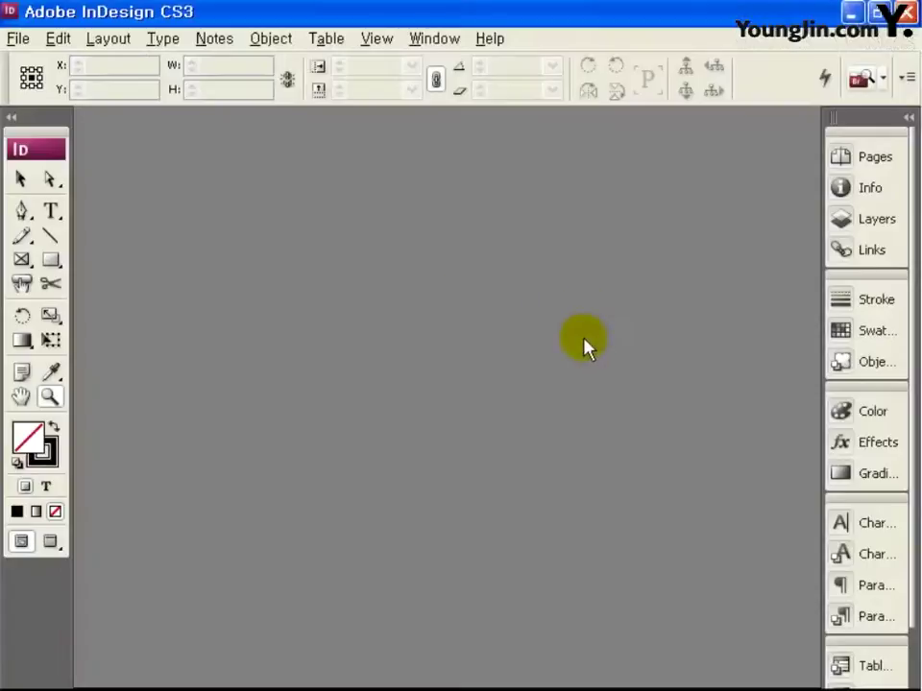
Step: Switch to InDesign and start a new one-page document with Facing Pages off and page size A4
key(ctrl+n)
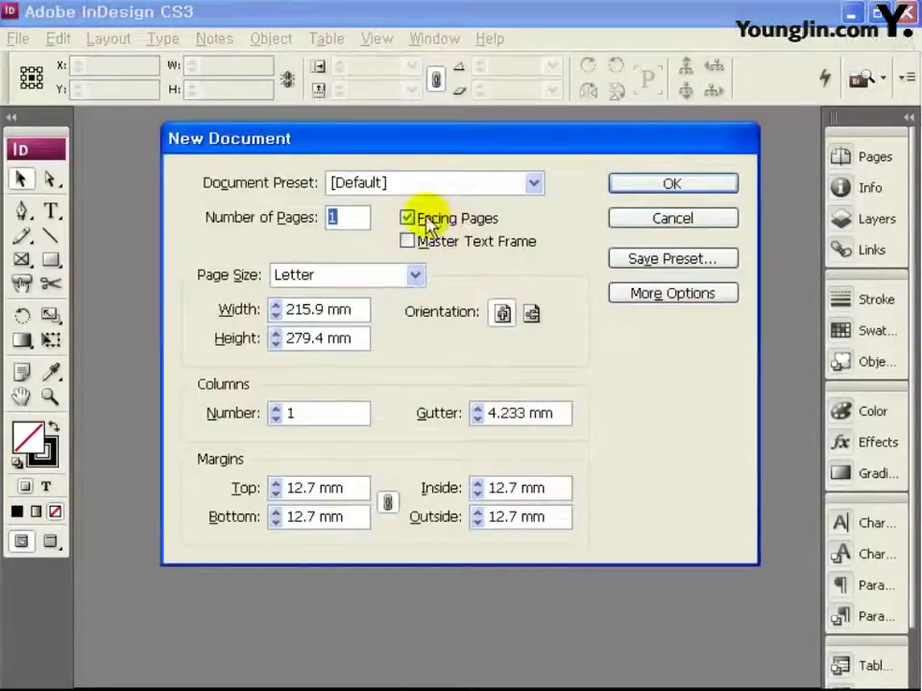
click(423, 219)
click(413, 275)
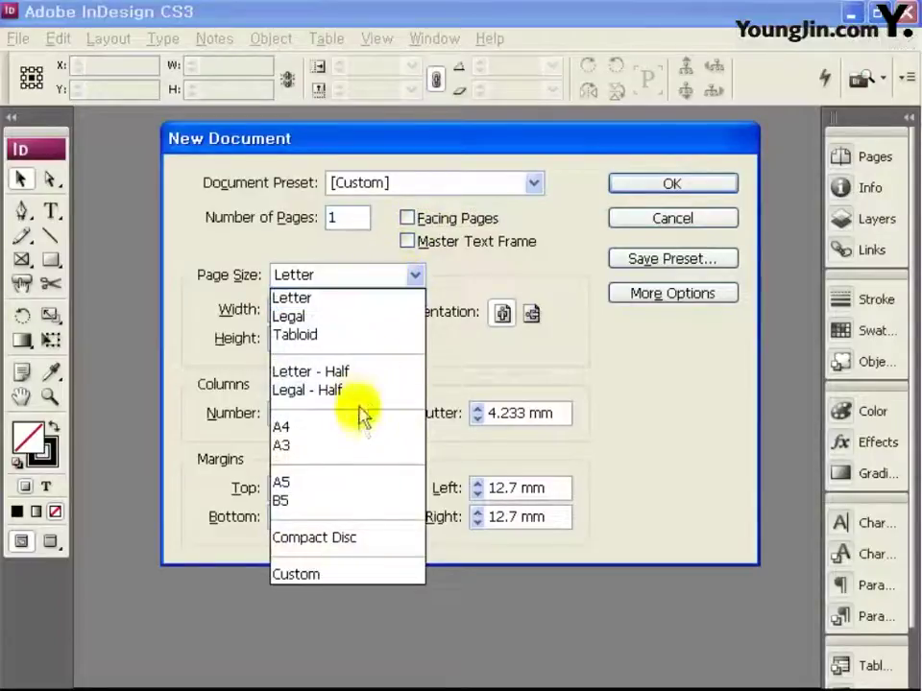
click(360, 426)
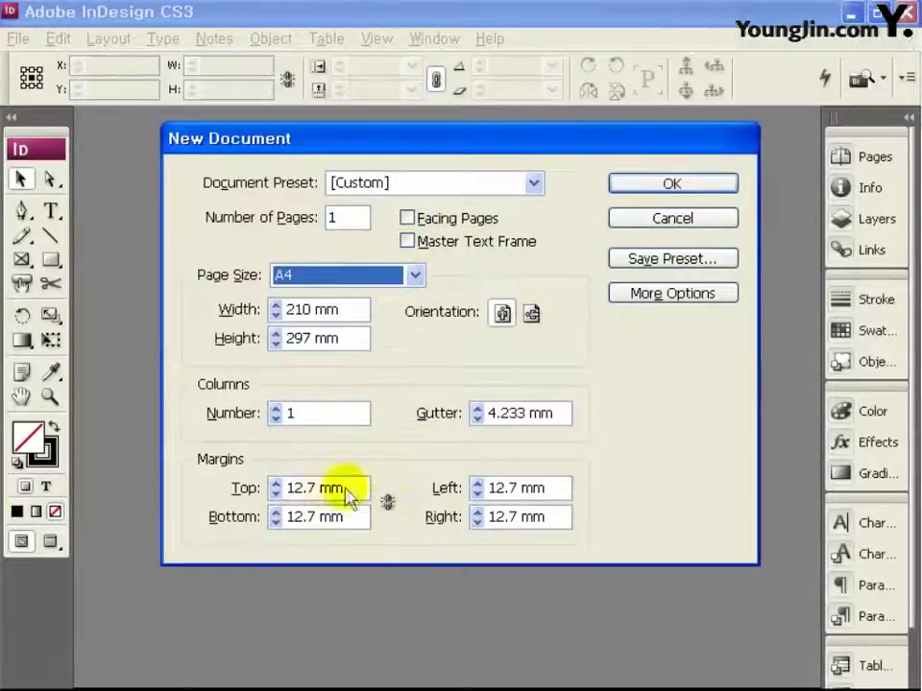
Step: Set the top and bottom margins to 15.5 mm and the left and right margins to 12 mm, and create the document
drag(346, 490, 206, 494)
text(15.)
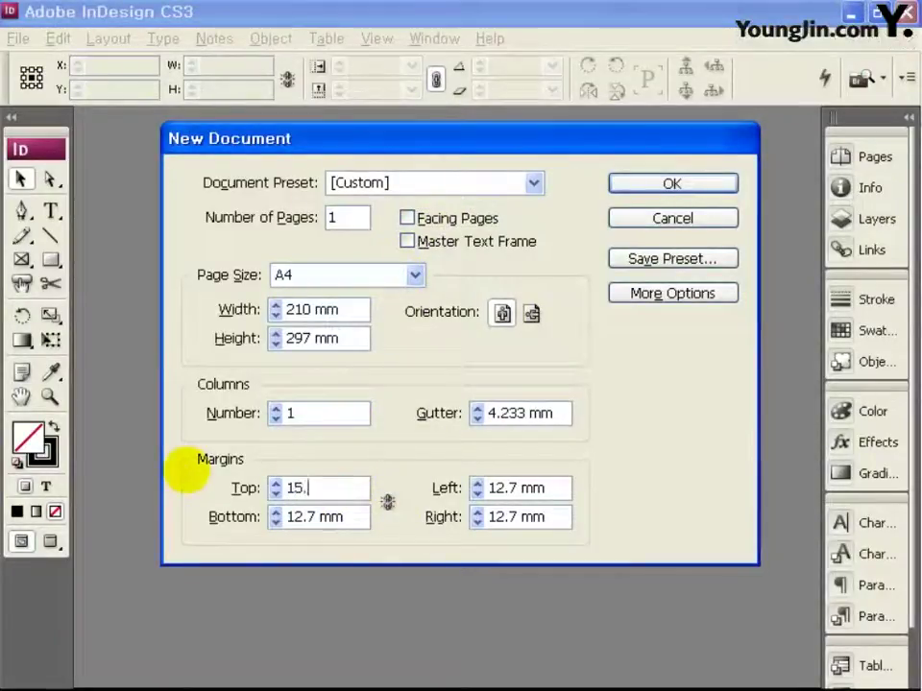
text(5)
key(Tab)
text(15.)
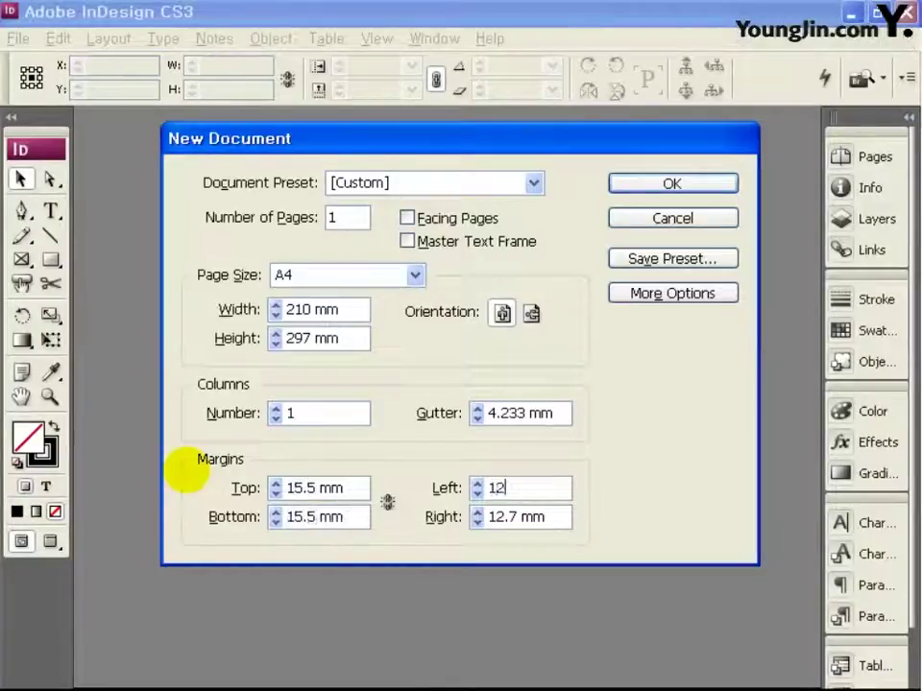
text(12)
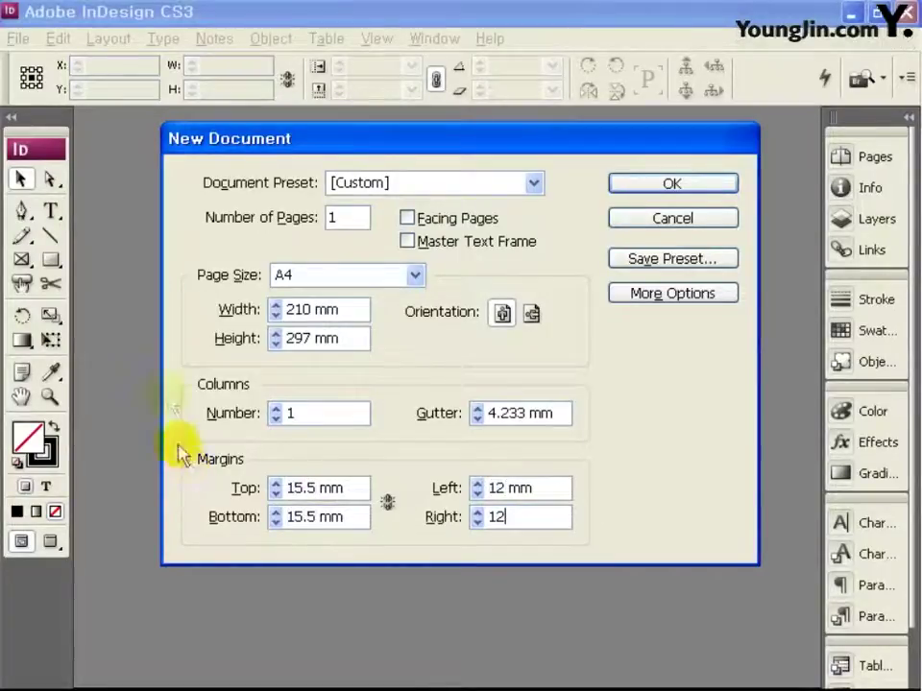
click(671, 184)
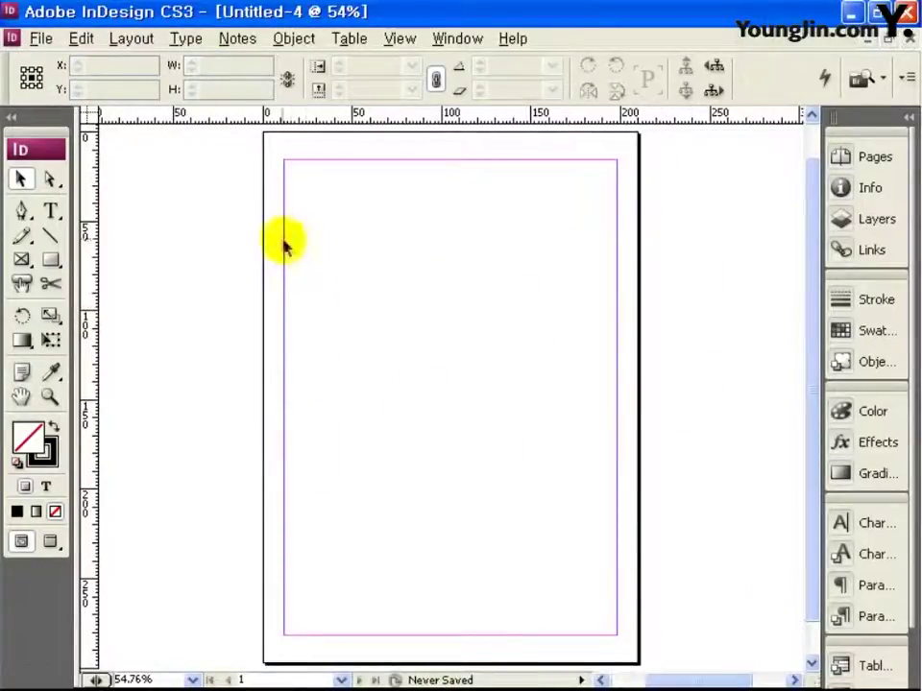
Step: Move the ruler zero point to the upper-left corner of the page margins
click(50, 396)
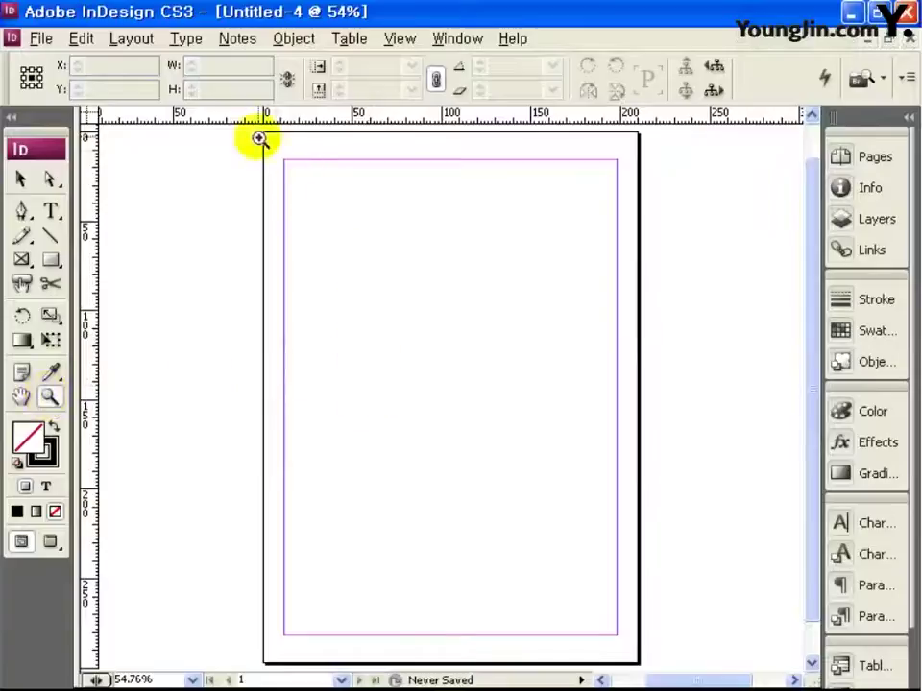
drag(250, 137, 331, 210)
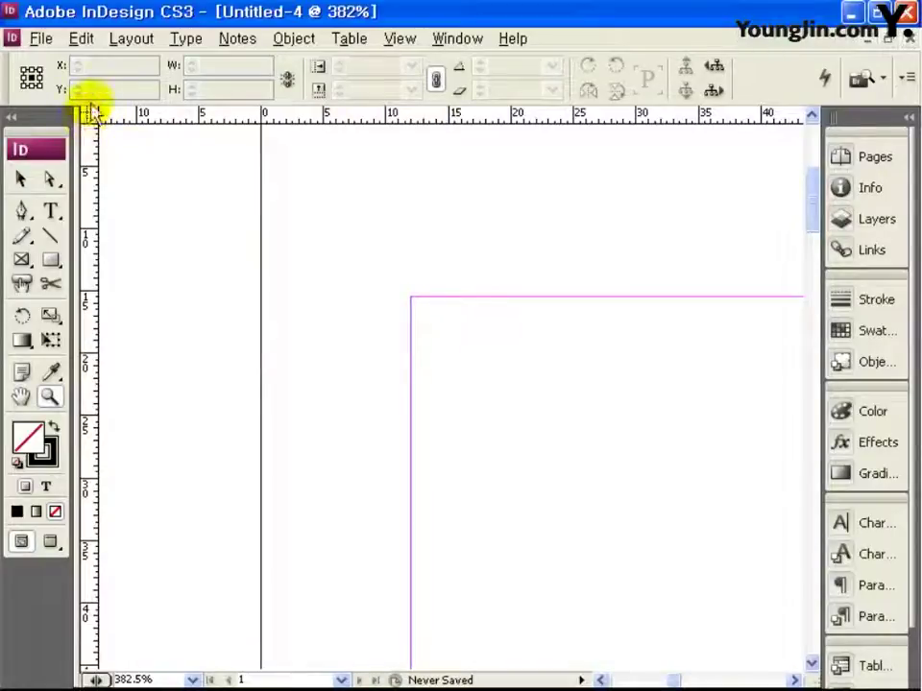
drag(103, 127, 413, 296)
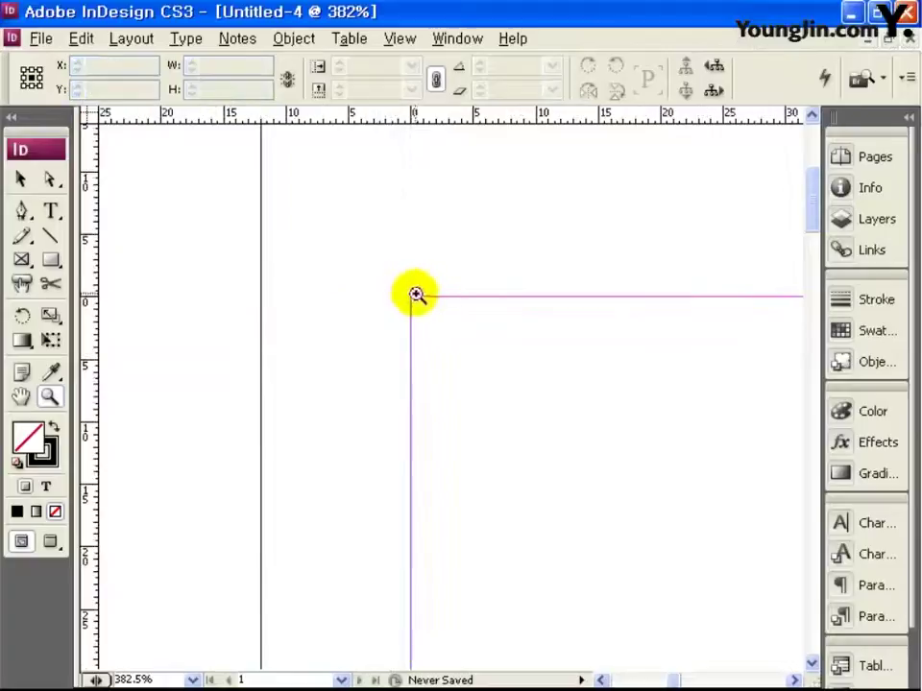
Step: Place a vertical and a horizontal ruler guide, each 3 mm inside the upper-left margin corner
click(19, 179)
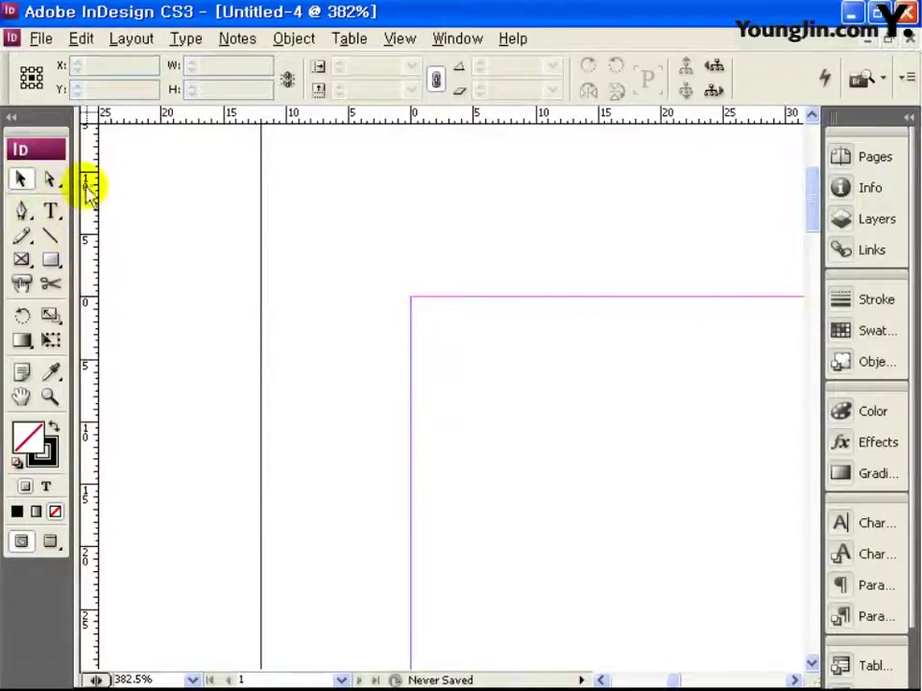
drag(86, 185, 322, 187)
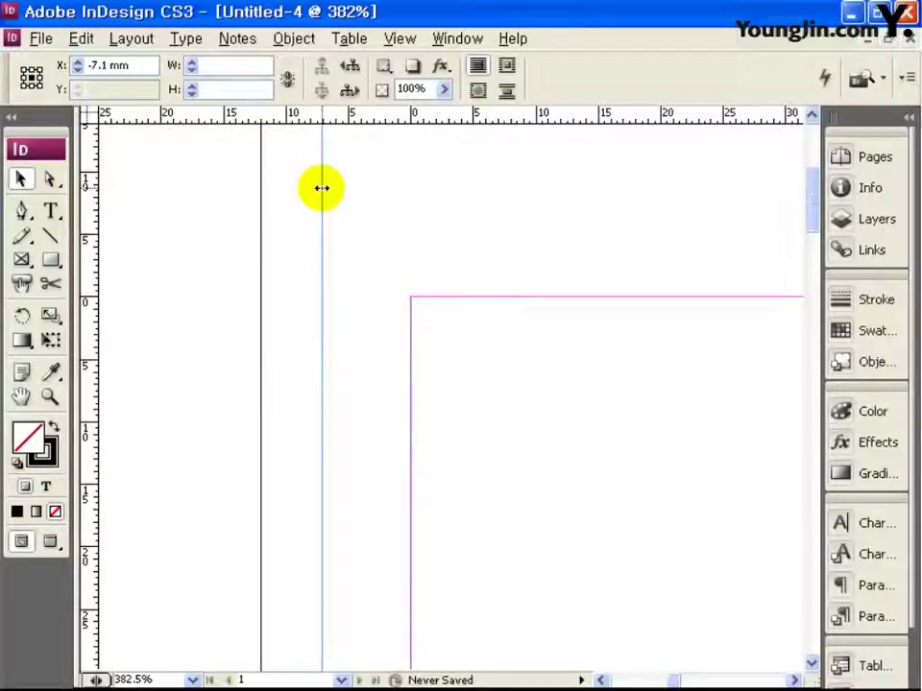
drag(322, 187, 449, 199)
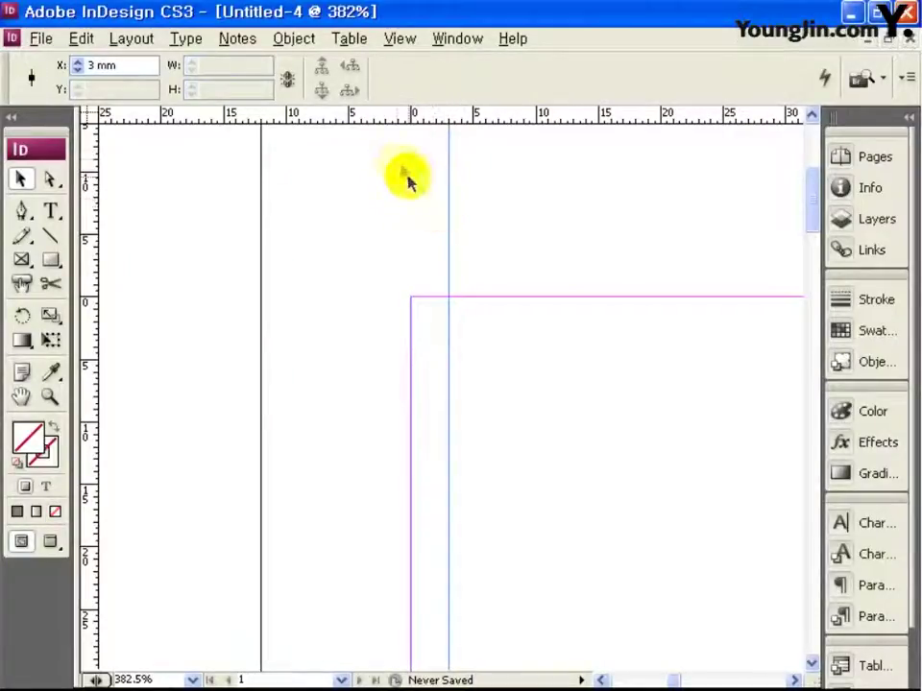
drag(377, 122, 401, 335)
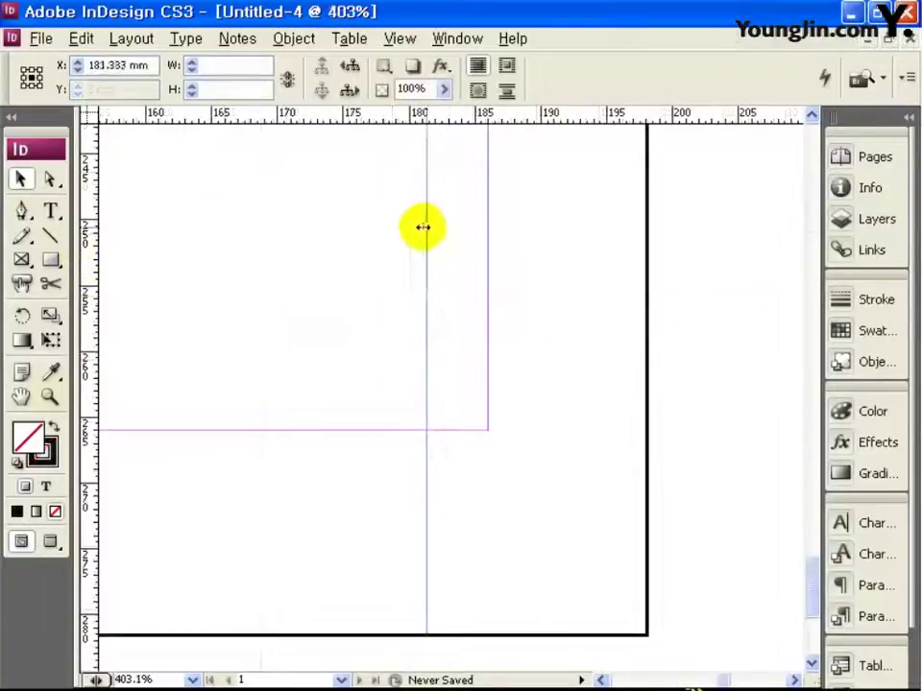
Step: Place a vertical guide at X 183 mm and a horizontal guide at Y 263 mm near the lower-right margin corner
drag(423, 226, 448, 225)
drag(448, 121, 455, 391)
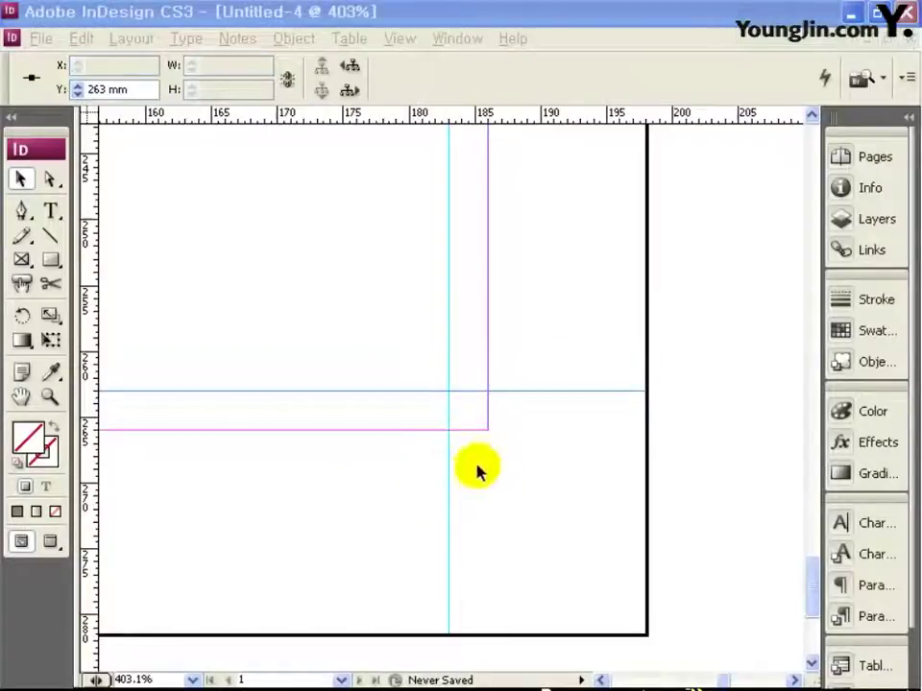
double_click(21, 397)
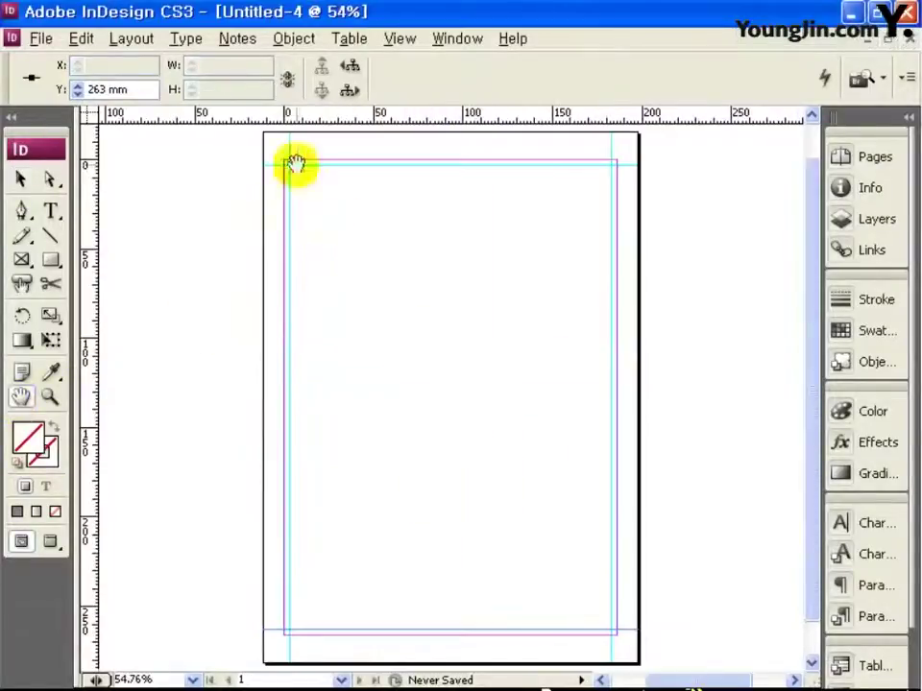
Step: Draw a vertical crop mark above the top margin along the left guide, set its length to 5 mm and align it against the guide
click(53, 399)
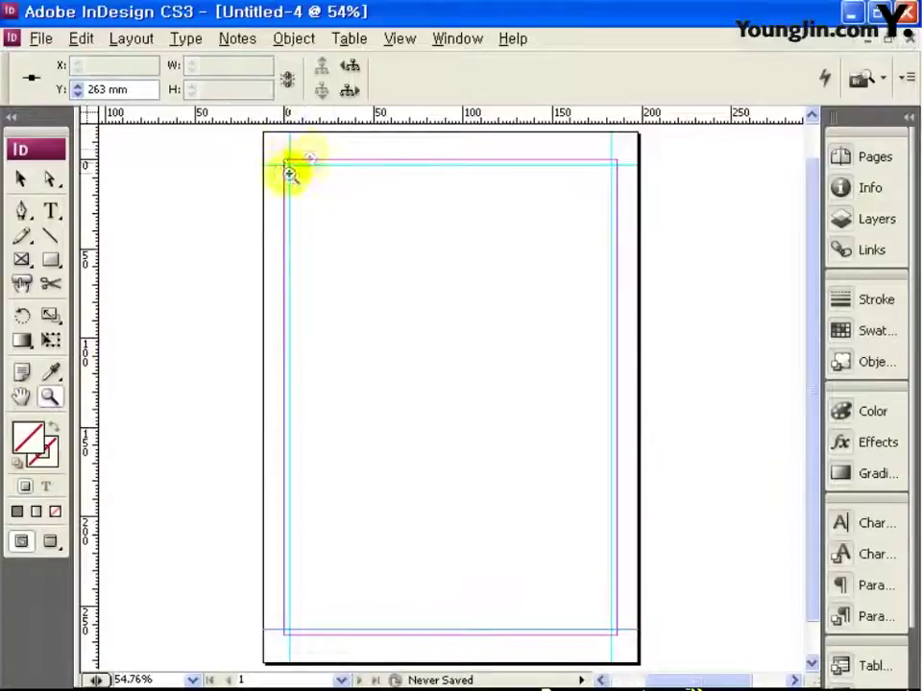
drag(273, 149, 330, 196)
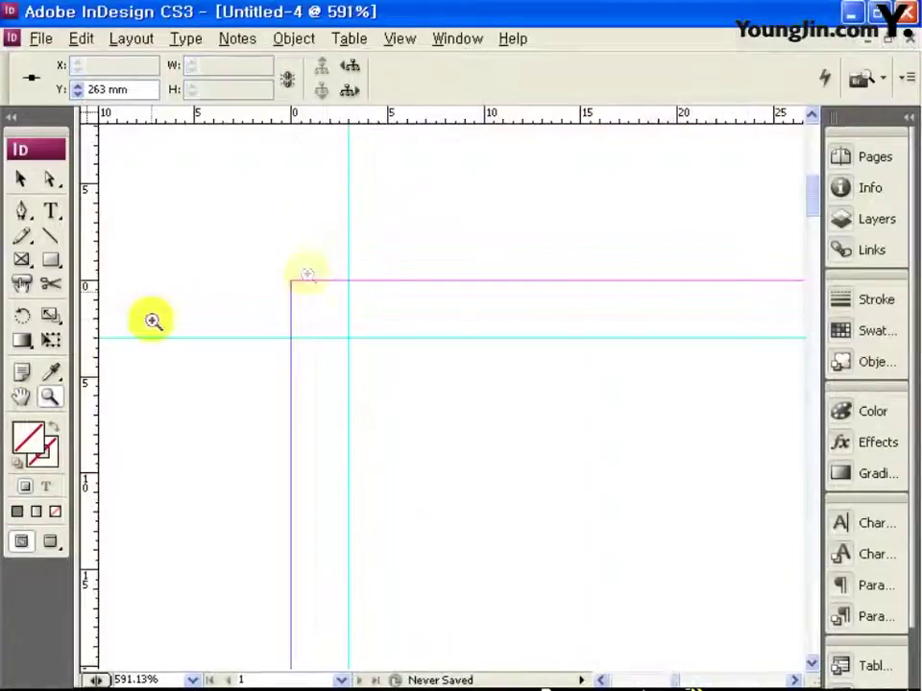
click(51, 236)
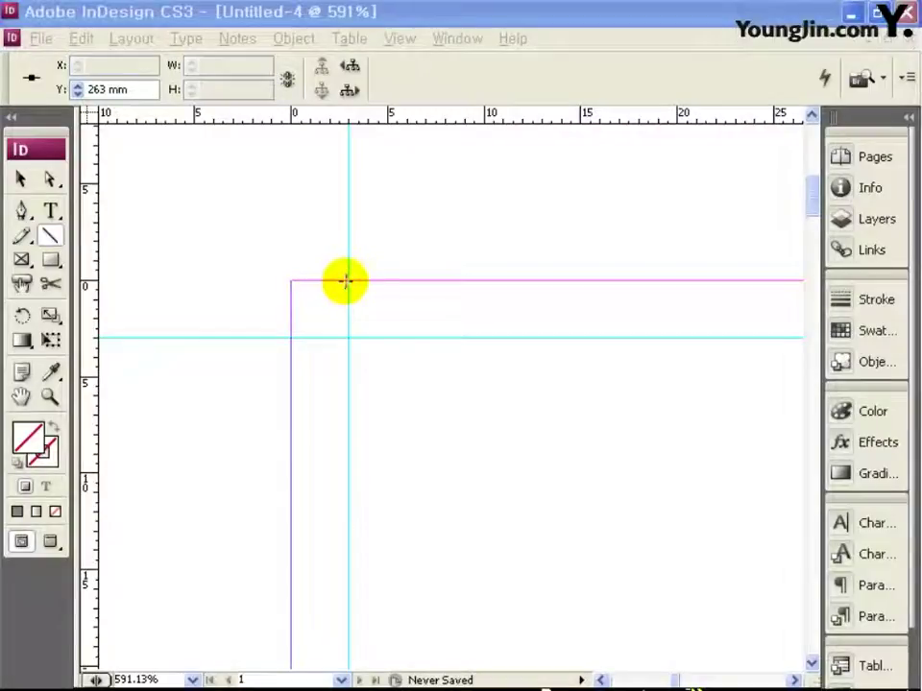
drag(345, 280, 349, 181)
triple_click(202, 64)
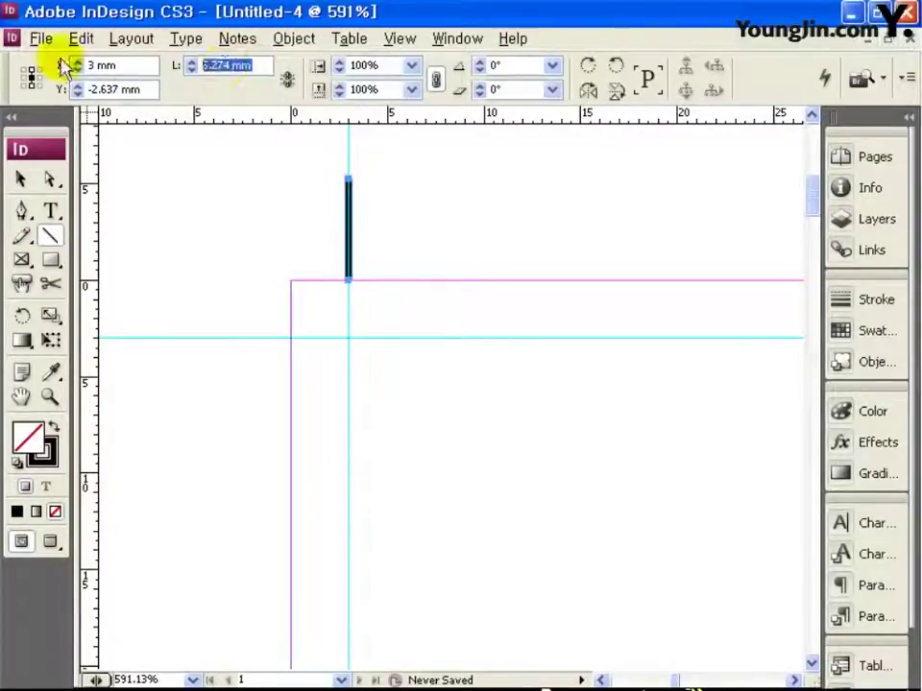
text(5)
key(Return)
key(v)
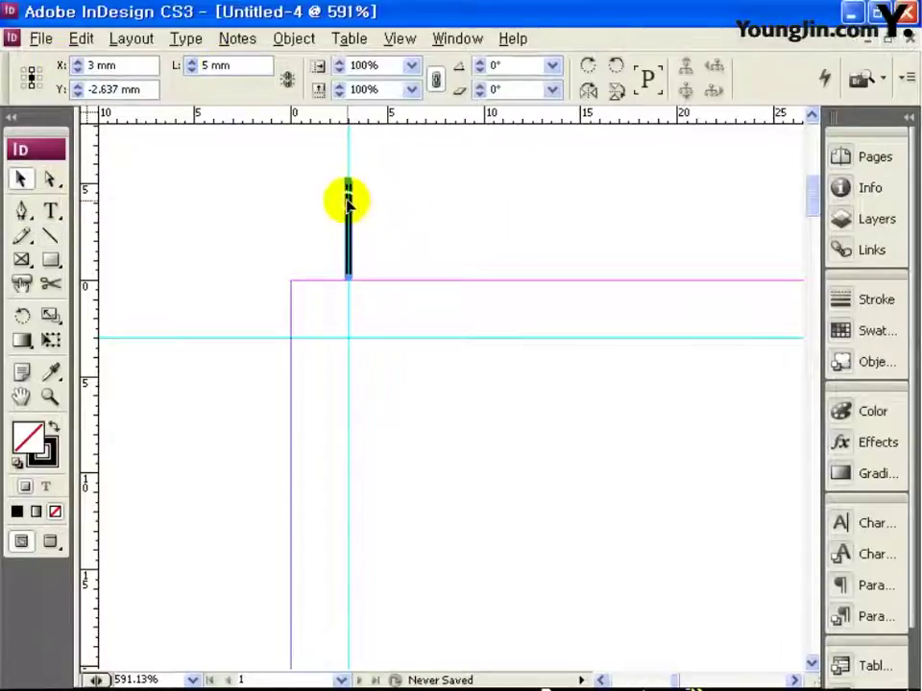
Step: Draw a horizontal crop mark outside the left margin along the upper guide, set its length to 5 mm and align it against the guide
click(51, 235)
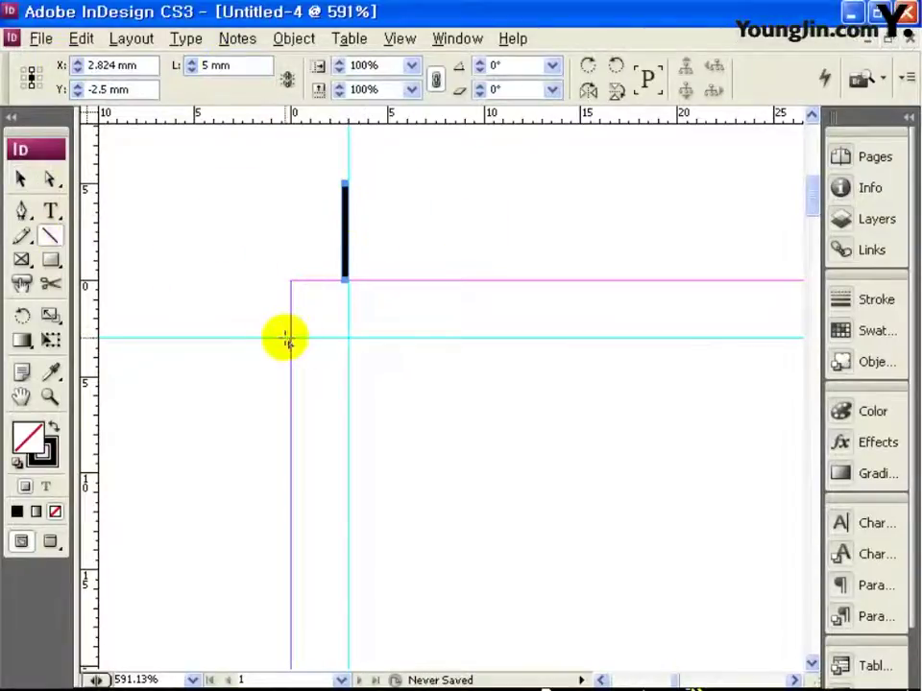
key(ctrl+shift+a)
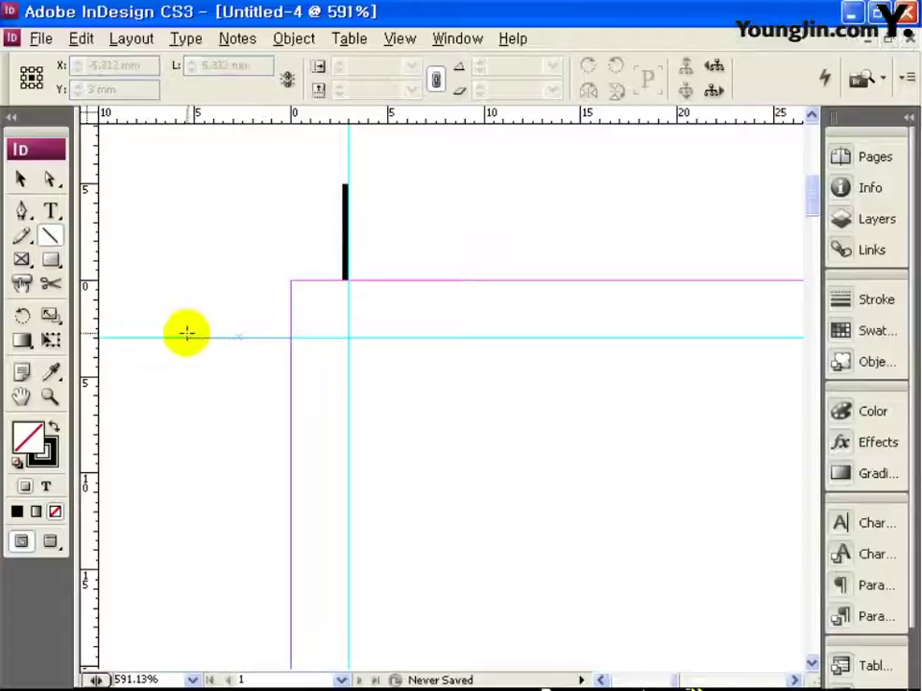
drag(195, 336, 290, 337)
click(227, 65)
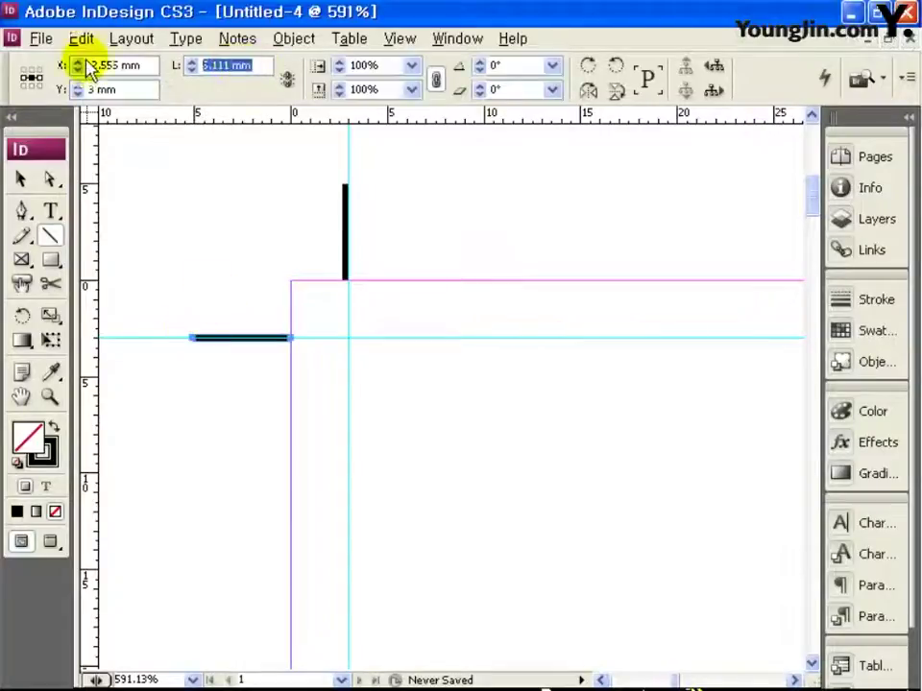
key(v)
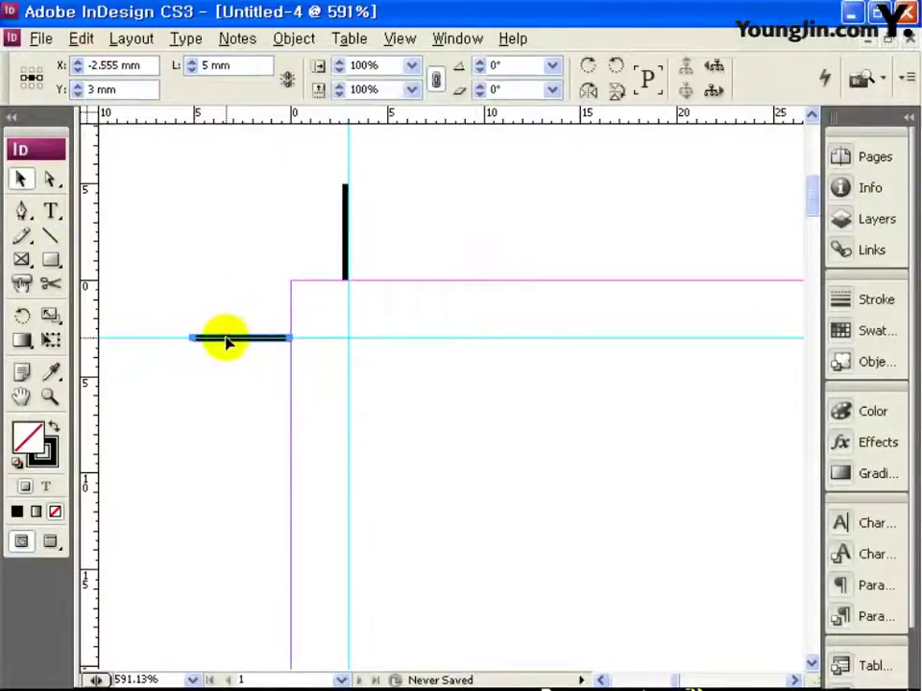
drag(221, 339, 219, 336)
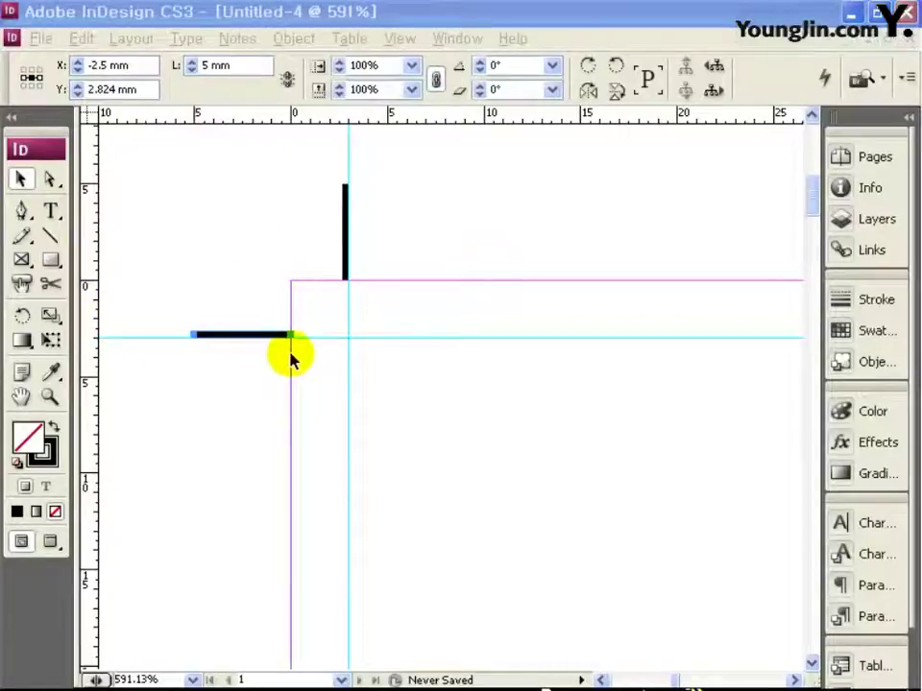
click(280, 307)
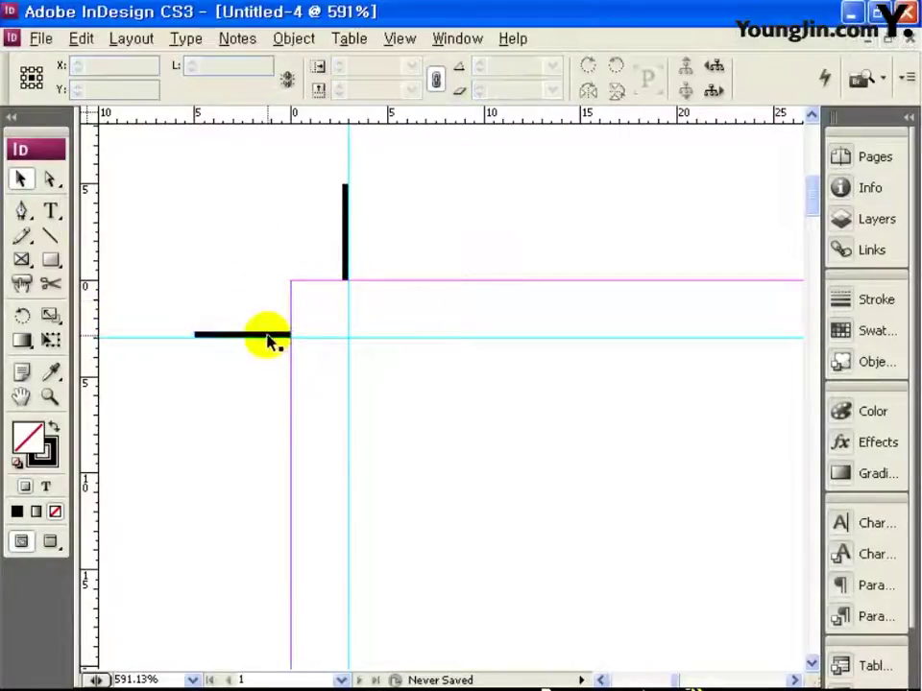
Step: Copy the two upper-left crop marks, paste them near the page's upper-right margin corner and rotate the pair 90° clockwise
click(265, 342)
click(345, 253)
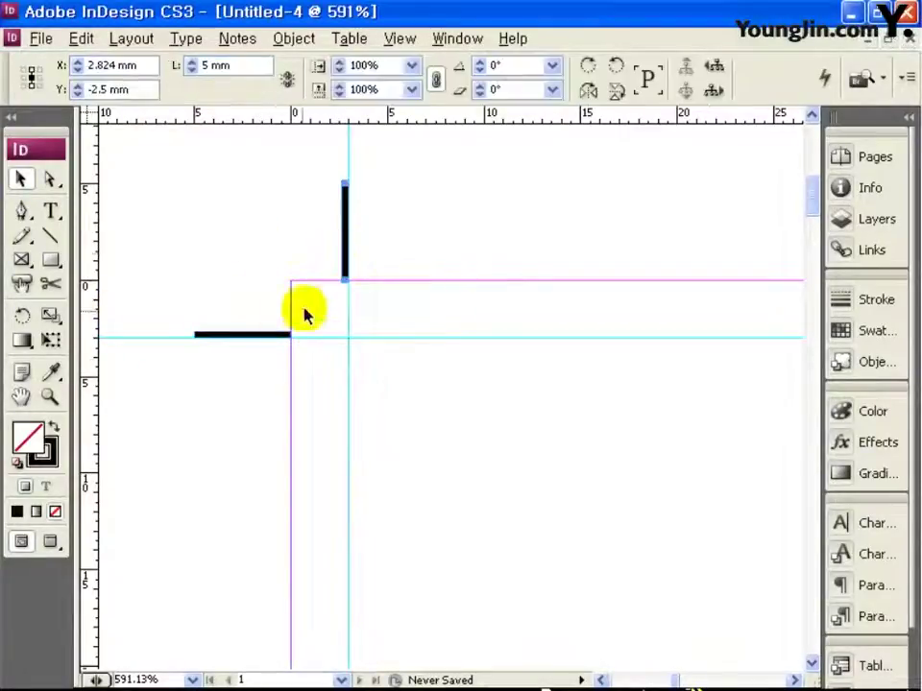
shift+click(277, 336)
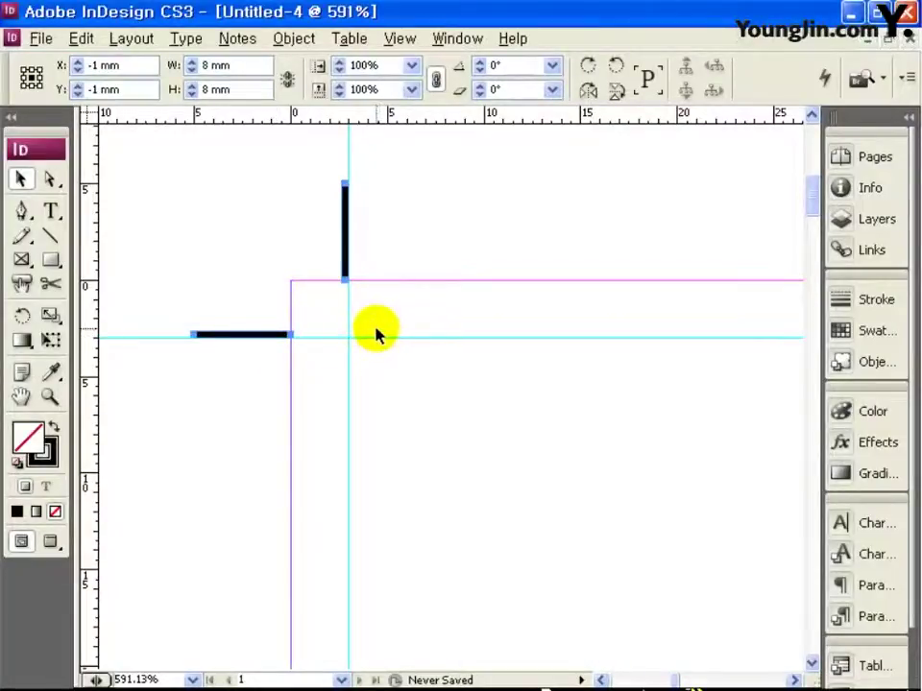
double_click(21, 396)
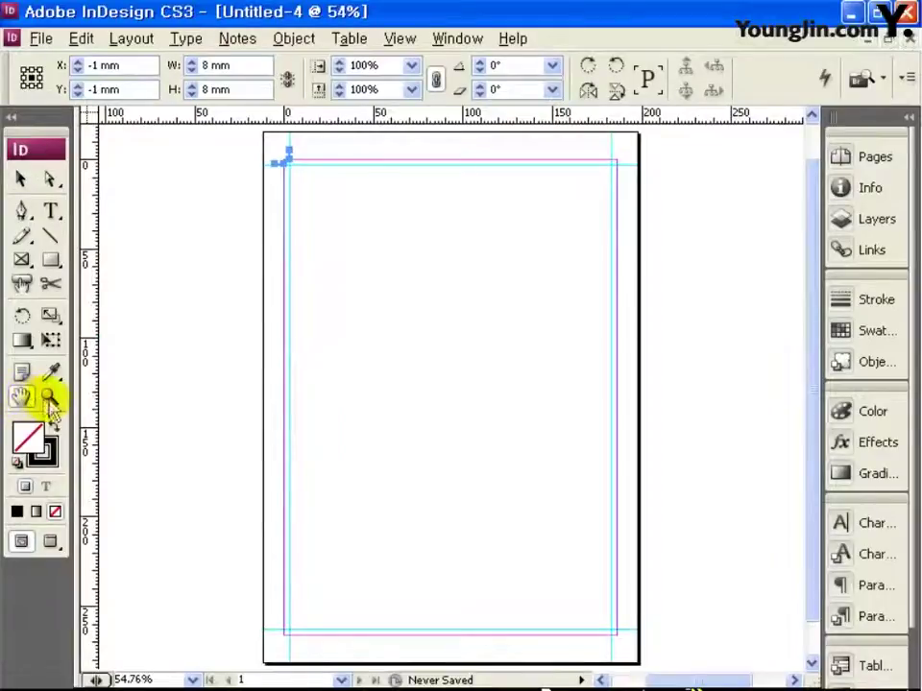
click(50, 398)
drag(590, 140, 652, 202)
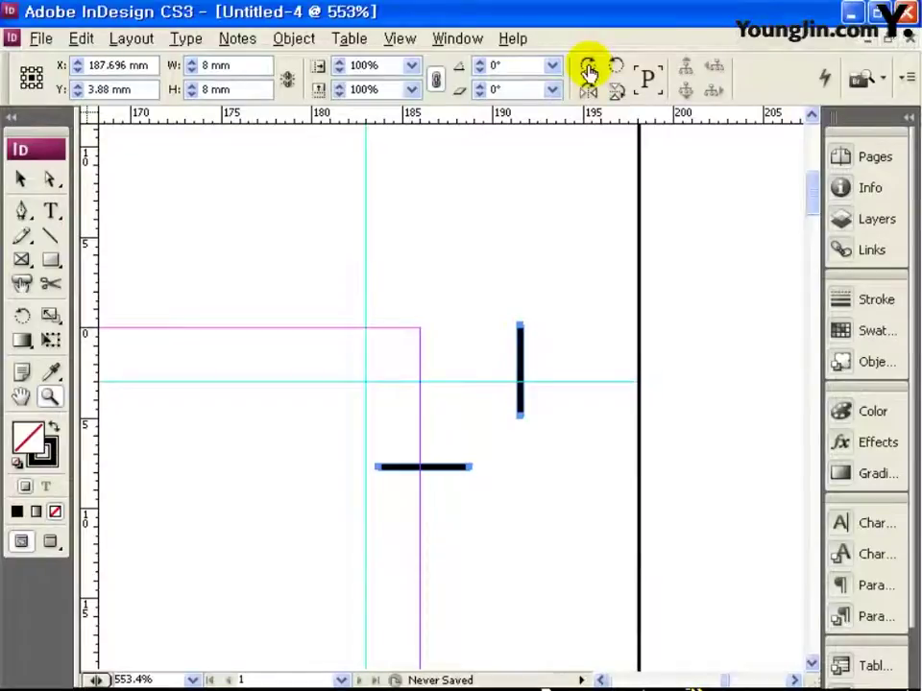
click(588, 72)
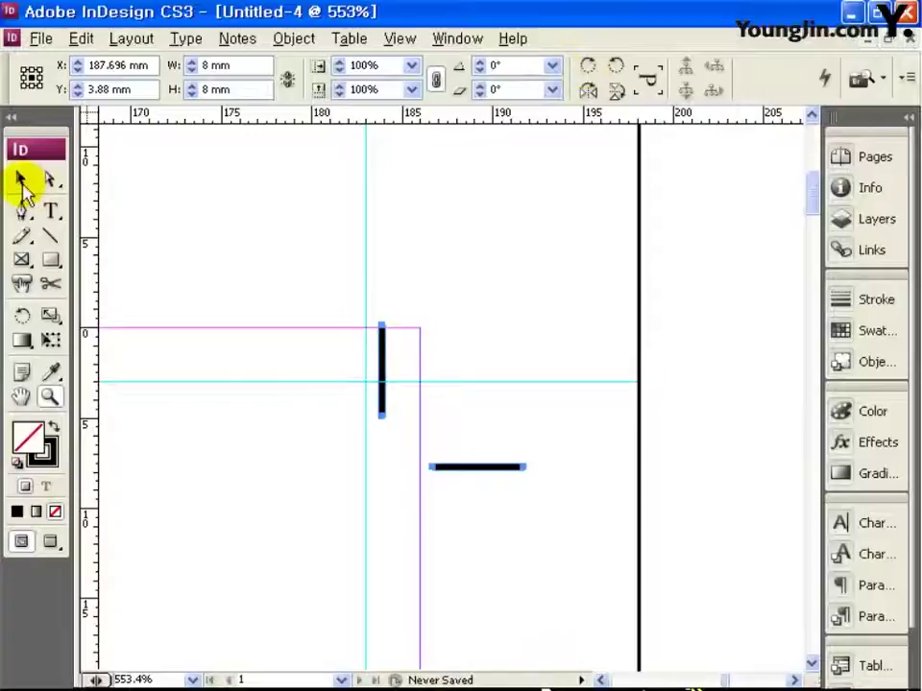
Step: Align the upper-right pair of crop marks against the guides outside the margins, and align the lower-left pair against its guides likewise
click(21, 179)
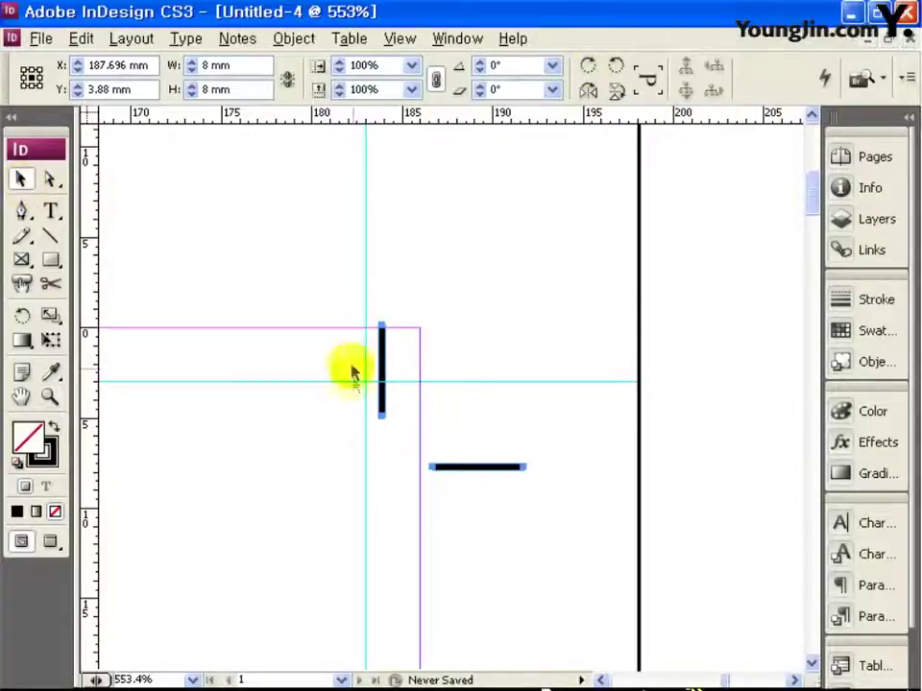
click(438, 411)
drag(381, 405, 371, 322)
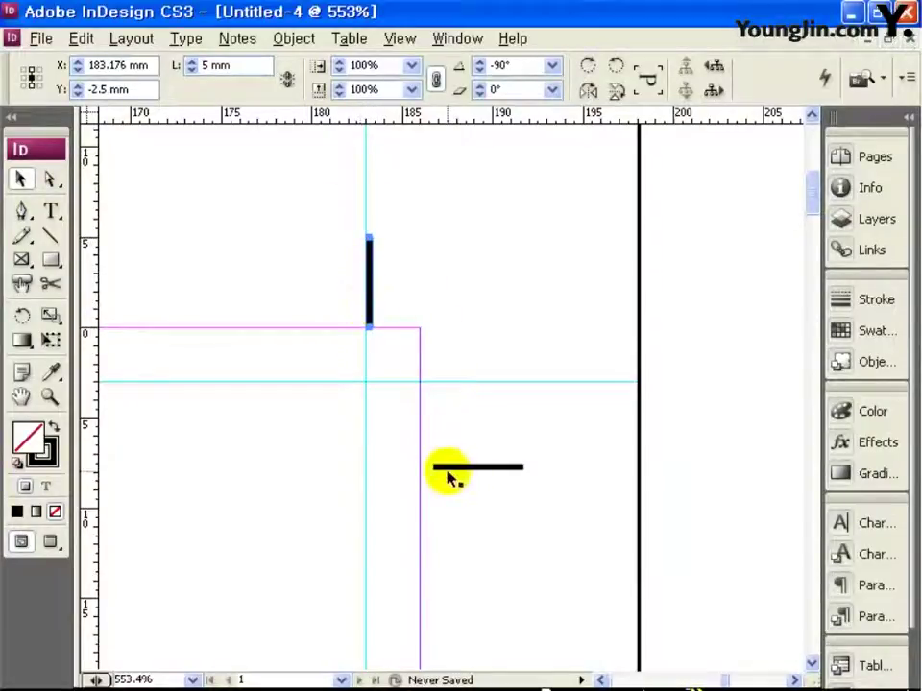
drag(448, 470, 439, 385)
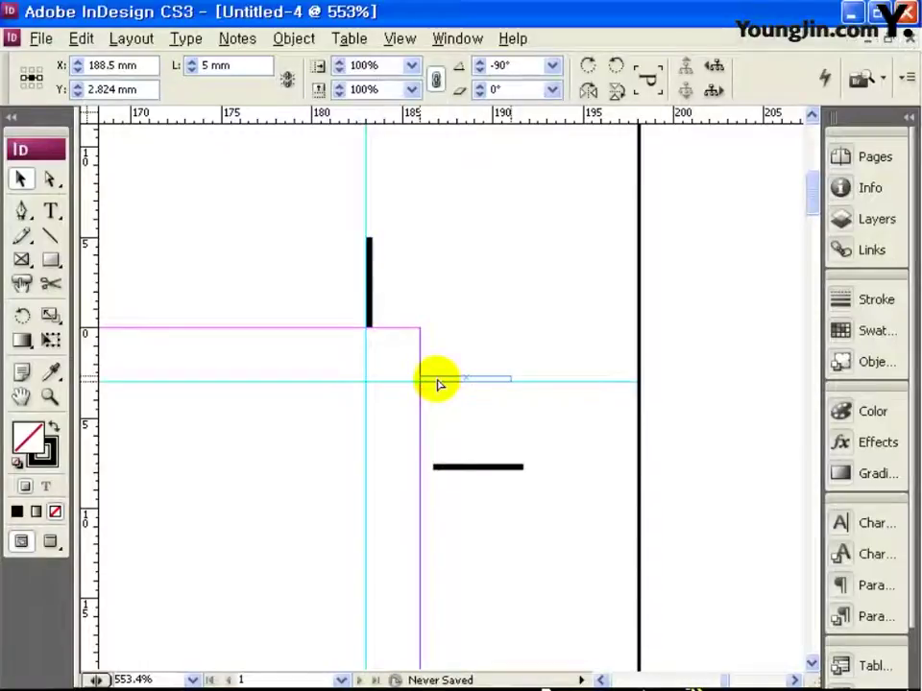
drag(439, 384, 440, 384)
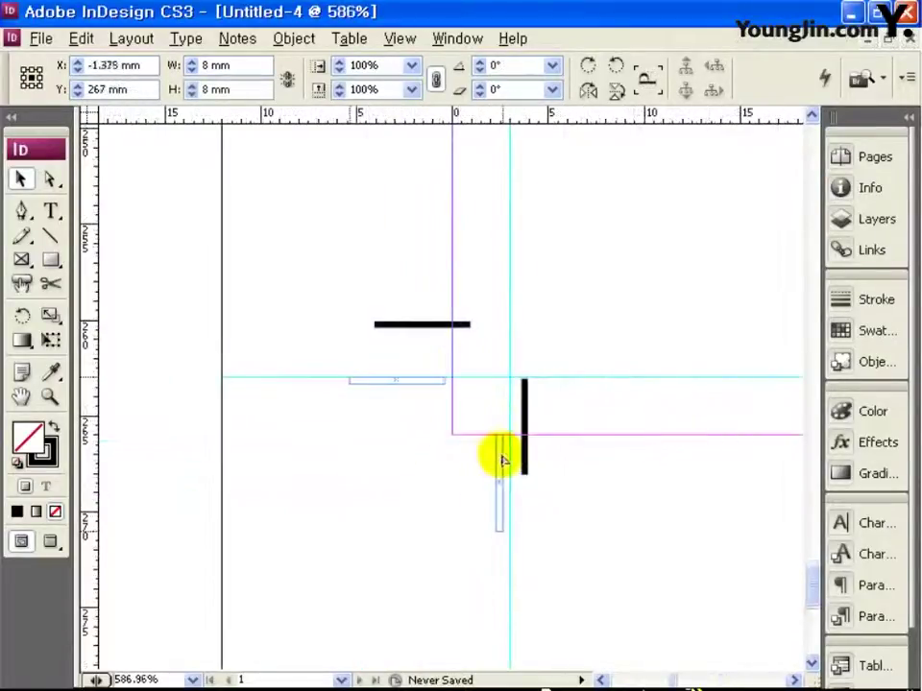
drag(501, 461, 506, 461)
key(ctrl+0)
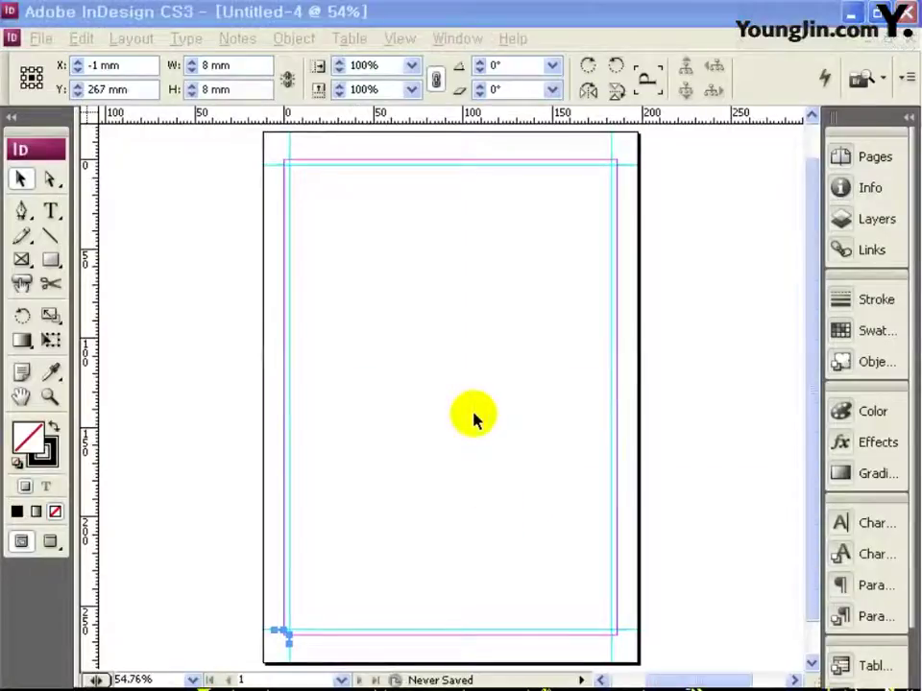
Step: Place the poster image 01 at the upper-left margin corner and set its size to 186 x 266 mm
key(ctrl+d)
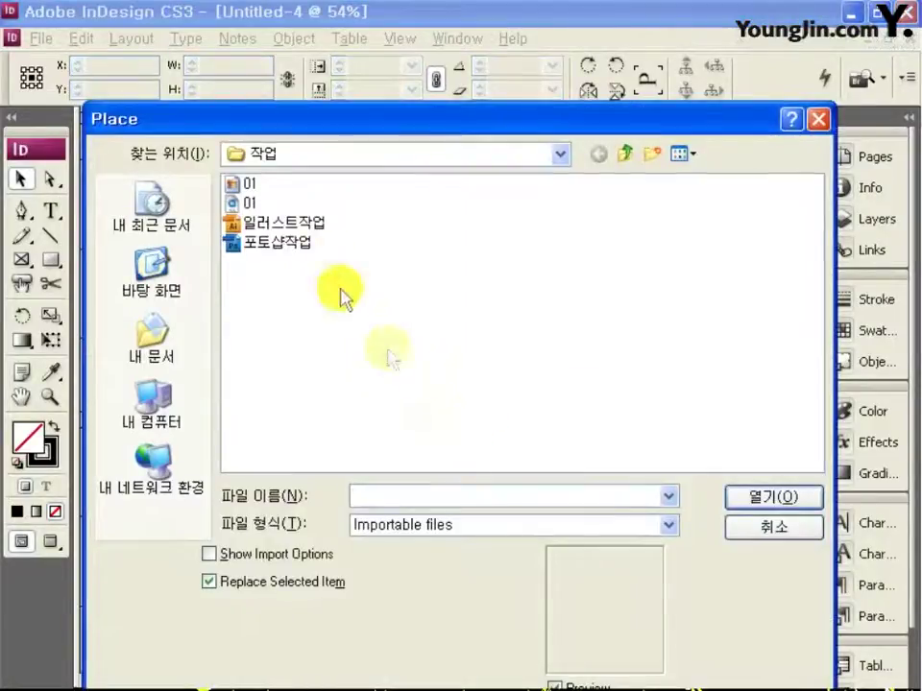
double_click(236, 184)
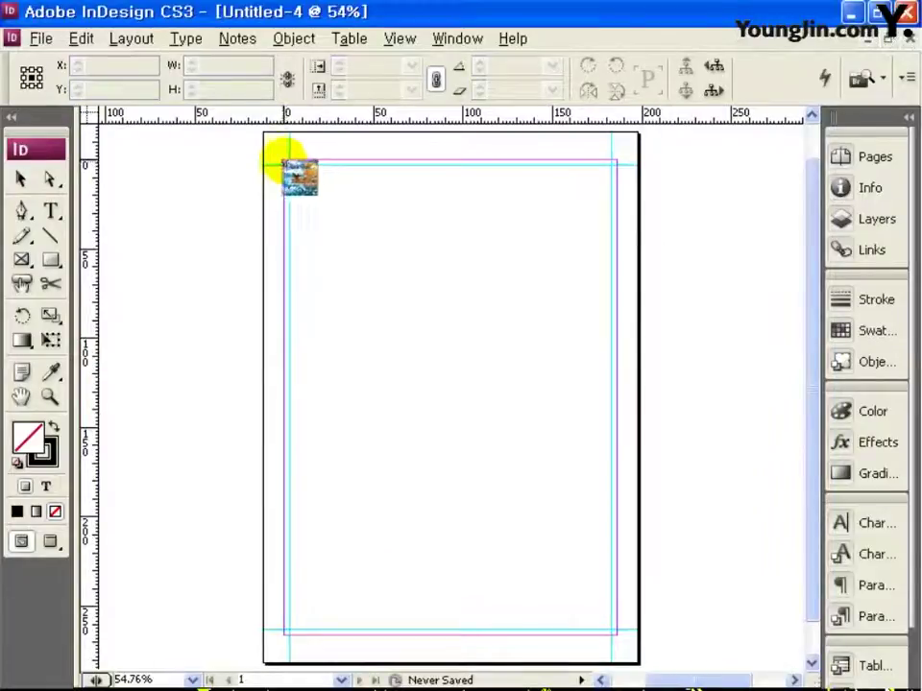
click(285, 159)
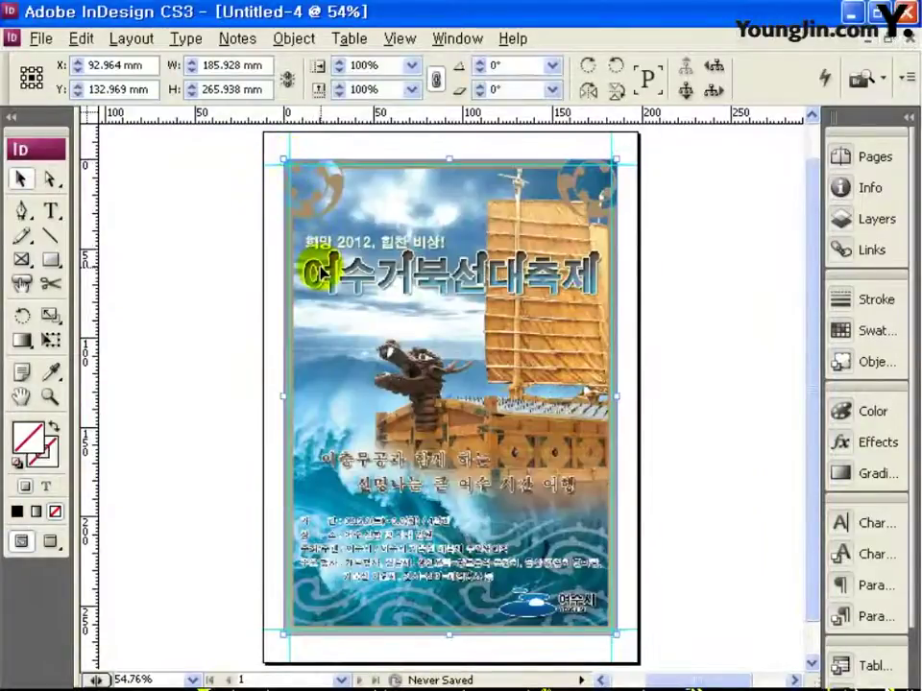
click(150, 69)
key(Tab)
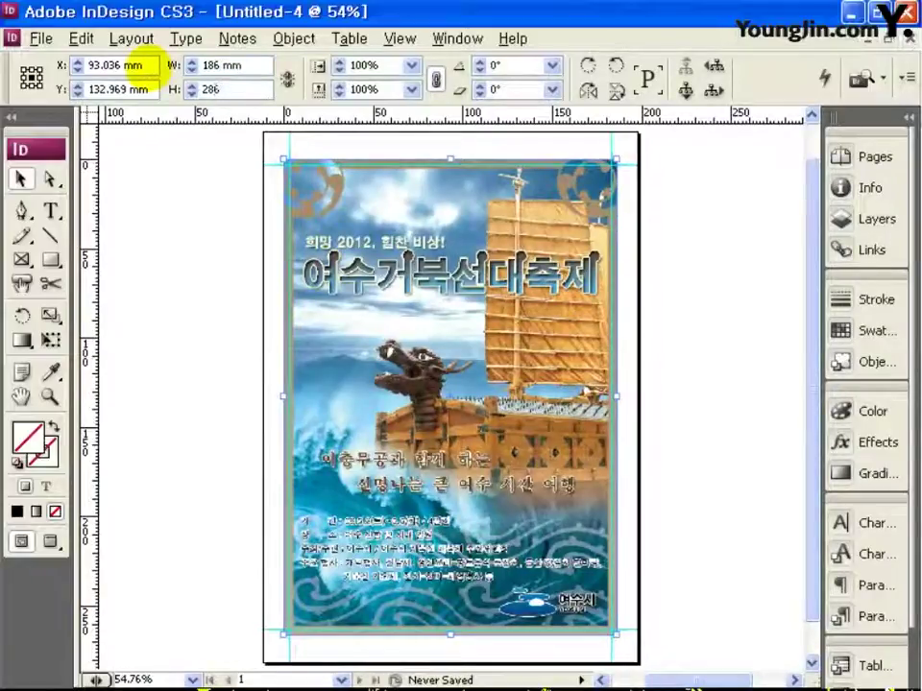
key(Tab)
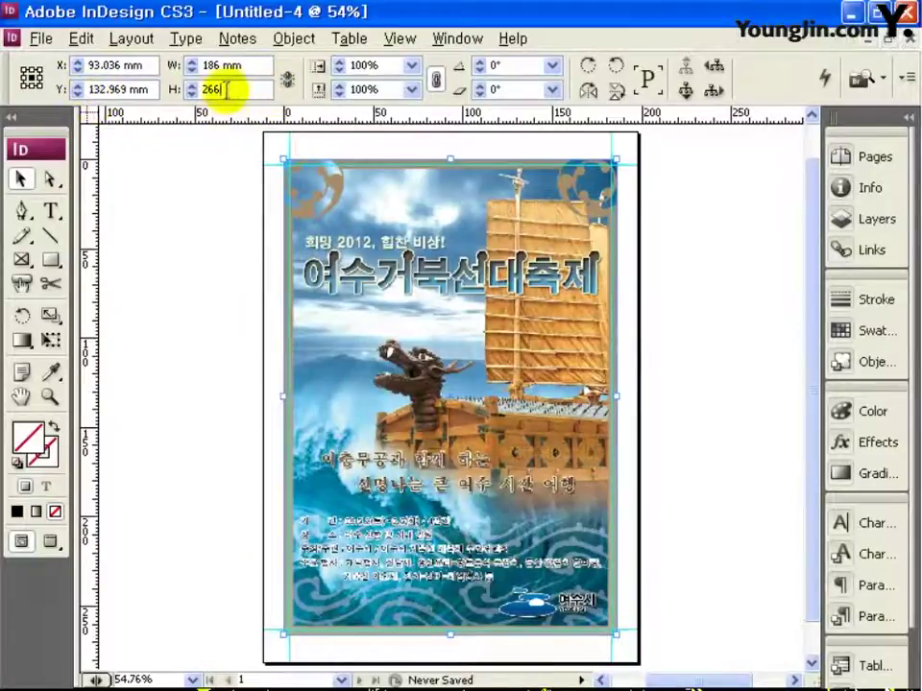
key(Return)
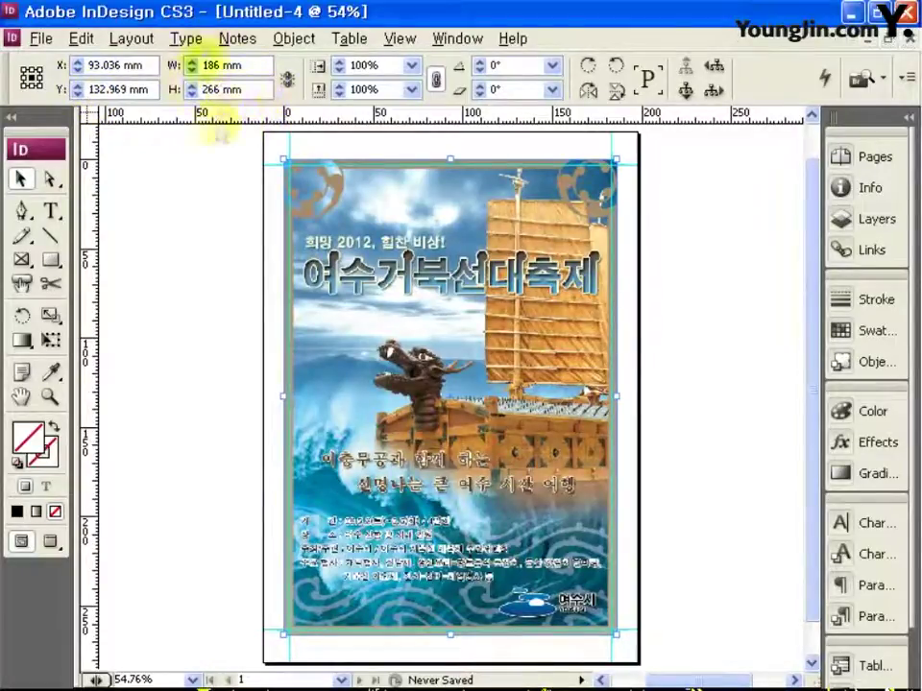
Step: Set the placed poster image's display performance to High Quality Display
click(480, 382)
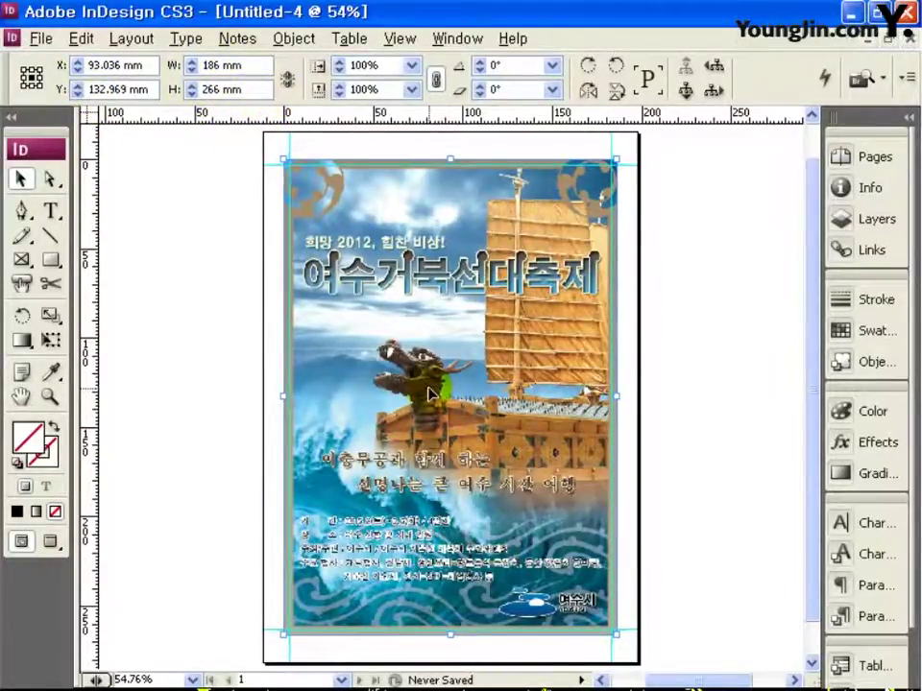
right_click(412, 324)
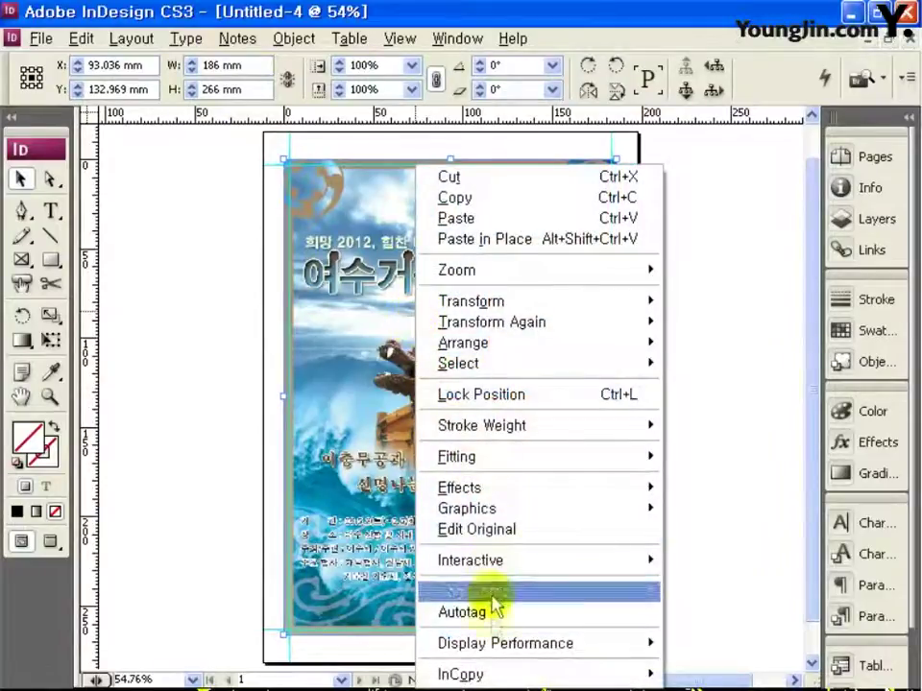
mouse_move(523, 646)
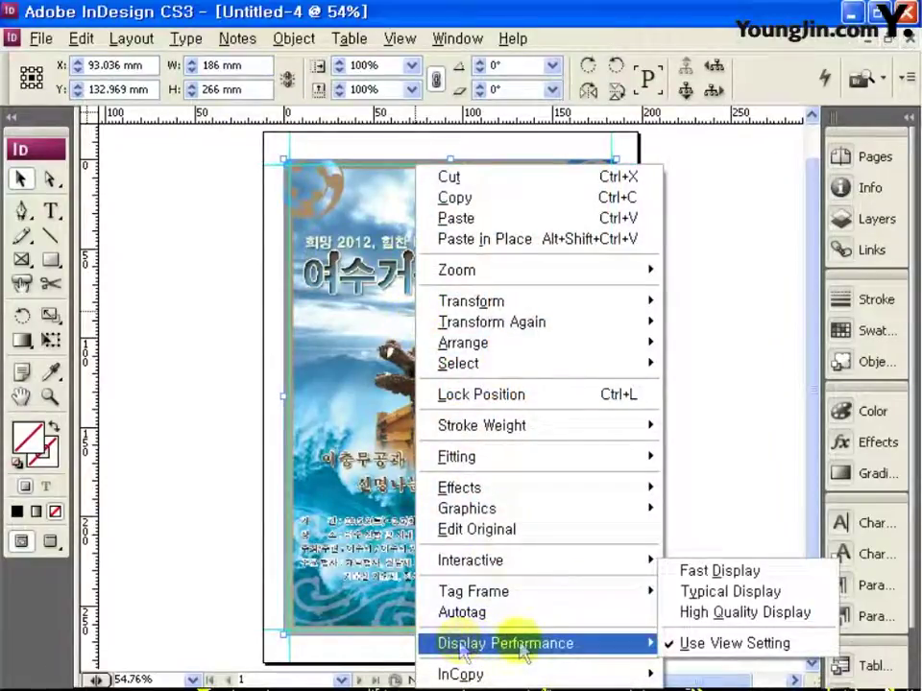
click(723, 614)
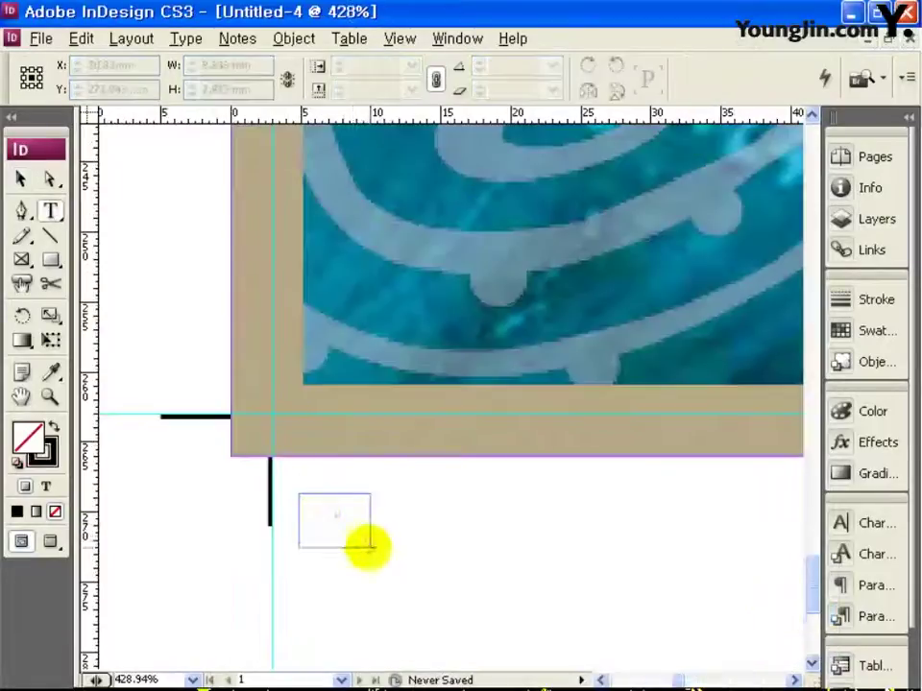
Step: Add a text frame about 5.6 x 3.3 mm beside the lower-left vertical crop mark, reading "01" in the Dotum font
mouse_move(364, 545)
mouse_down()
mouse_move(376, 540)
mouse_move(349, 514)
mouse_move(296, 524)
mouse_up()
text(01)
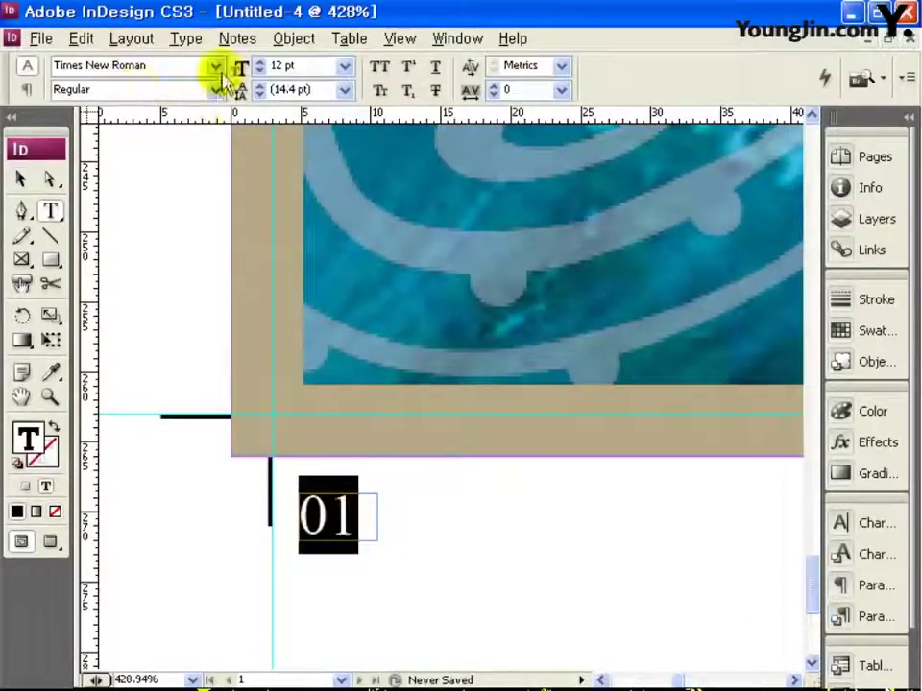
click(215, 65)
scroll(192, 576, down, 7)
scroll(186, 596, down, 3)
click(146, 556)
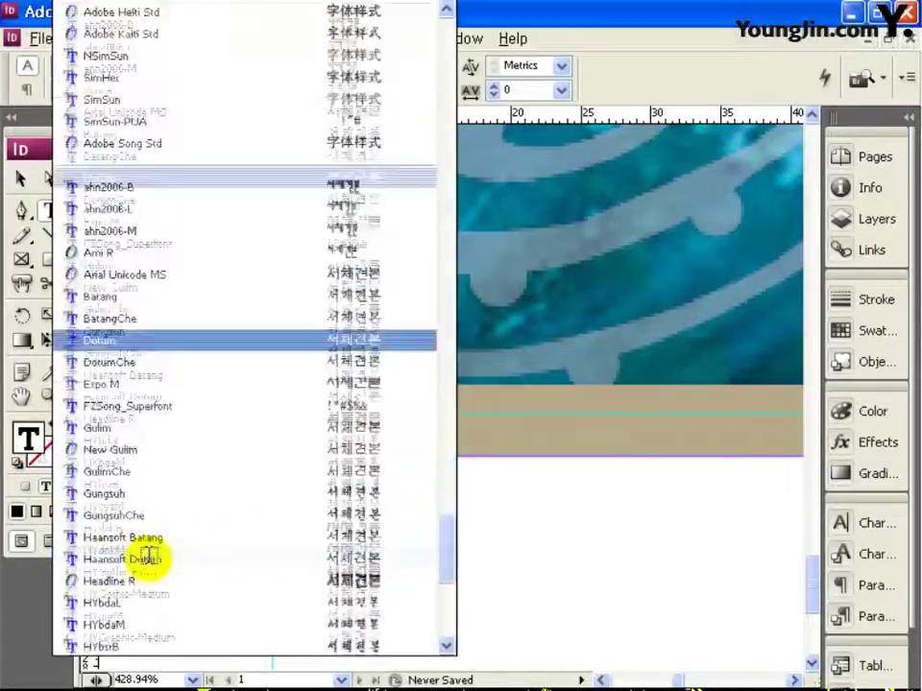
Step: Set the "01" label's font size to 10 pt and move its frame slightly closer to the lower-left vertical crop mark
triple_click(279, 65)
text(18)
key(Return)
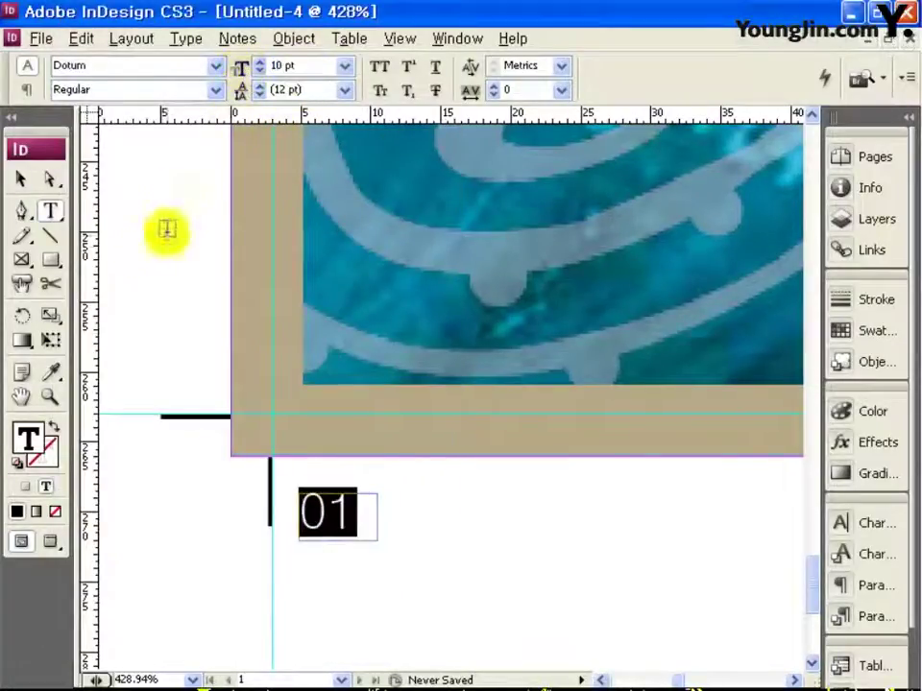
click(20, 179)
drag(317, 519, 309, 528)
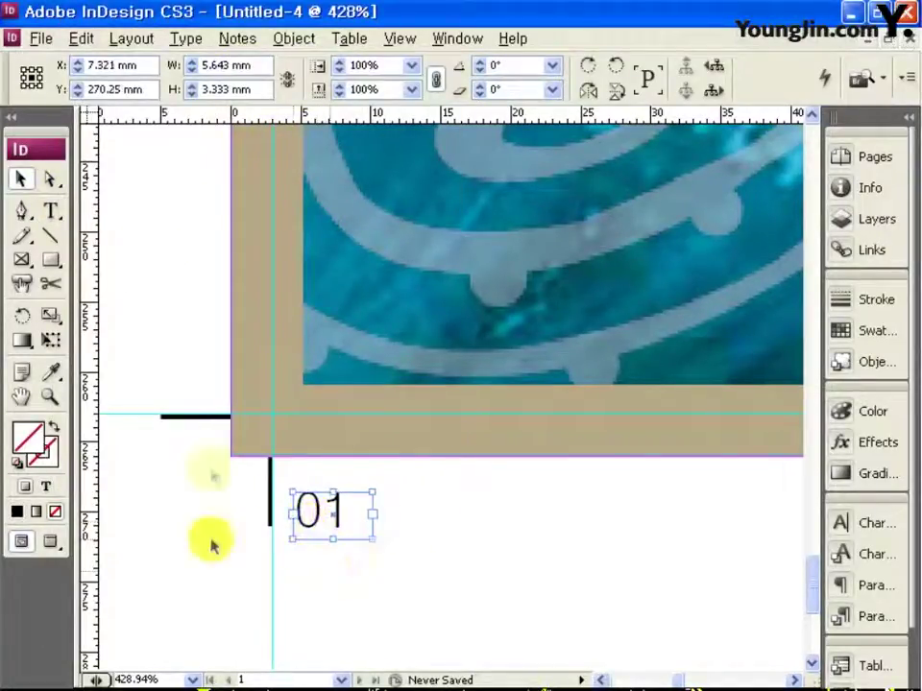
Step: Save the finished layout as an InDesign CS3 document named 01 in the 작업 folder
double_click(21, 396)
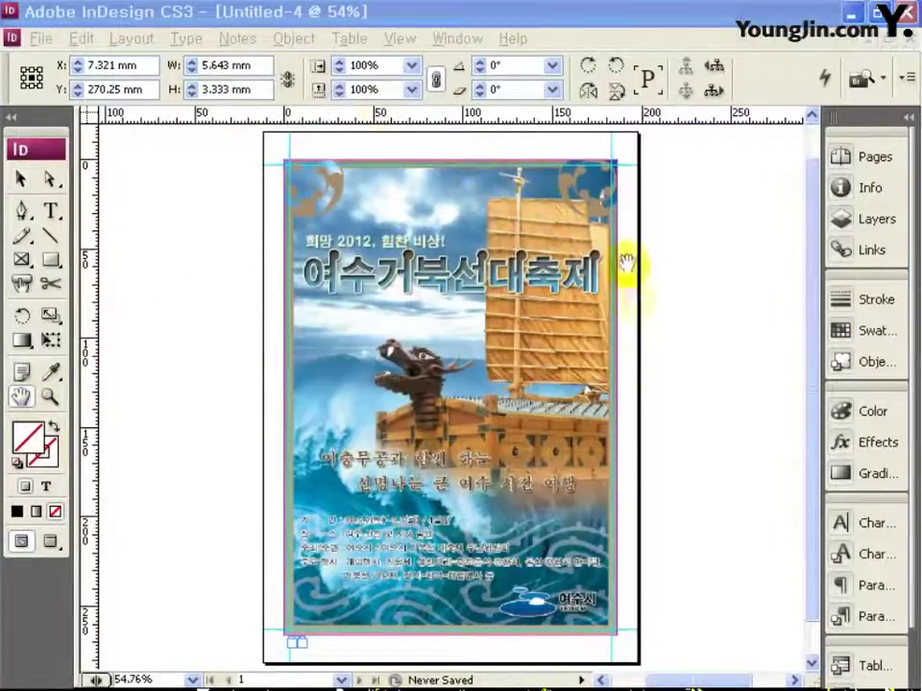
key(ctrl+s)
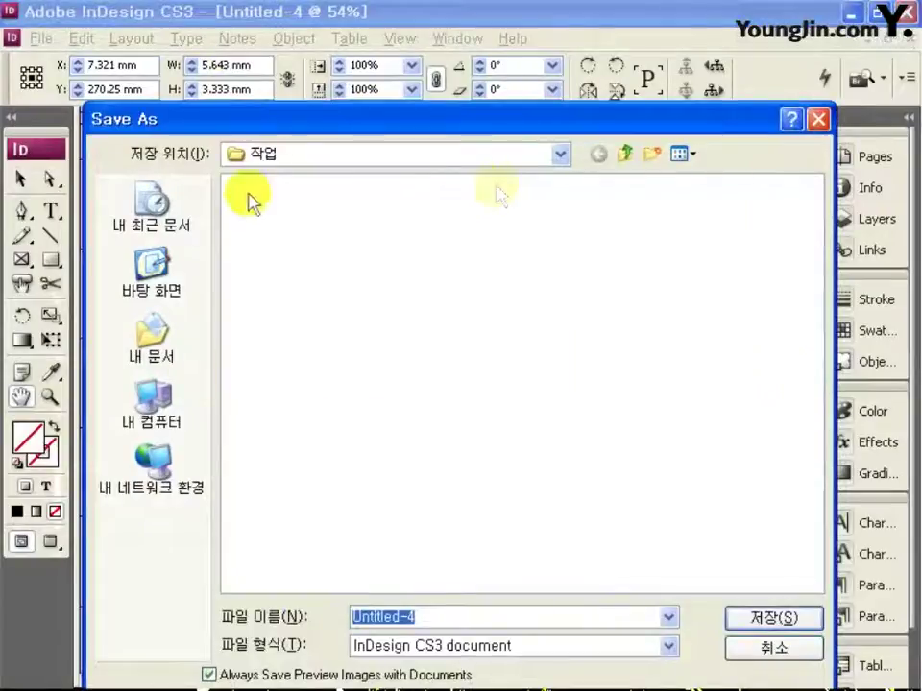
text(01)
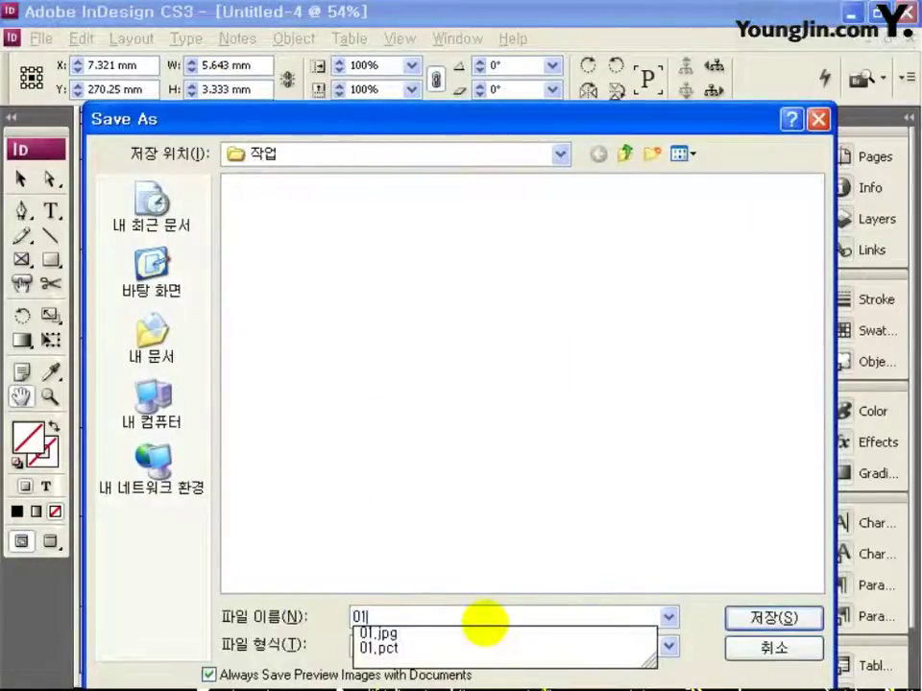
click(768, 619)
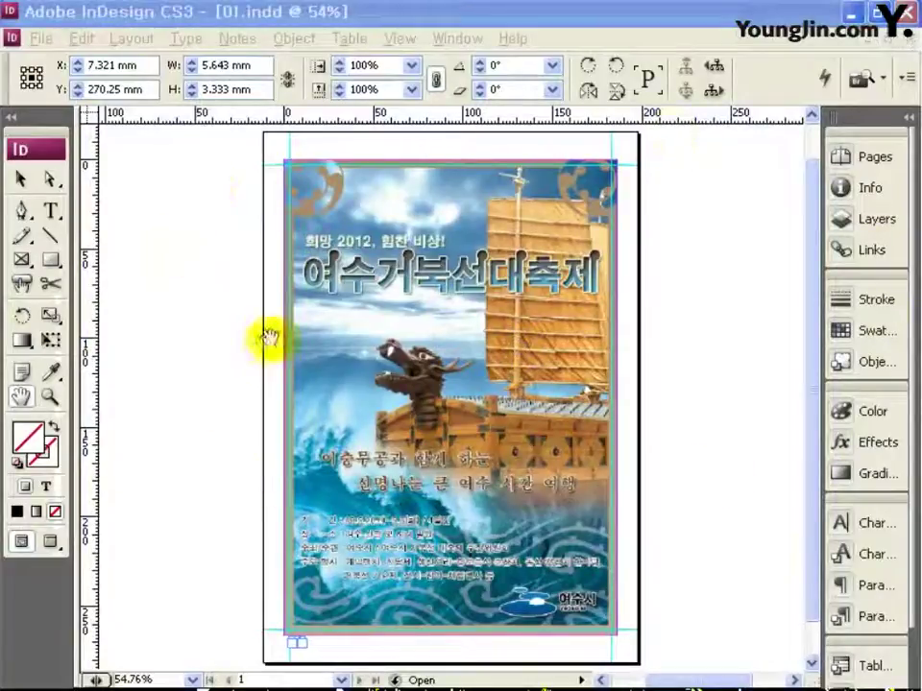
click(40, 36)
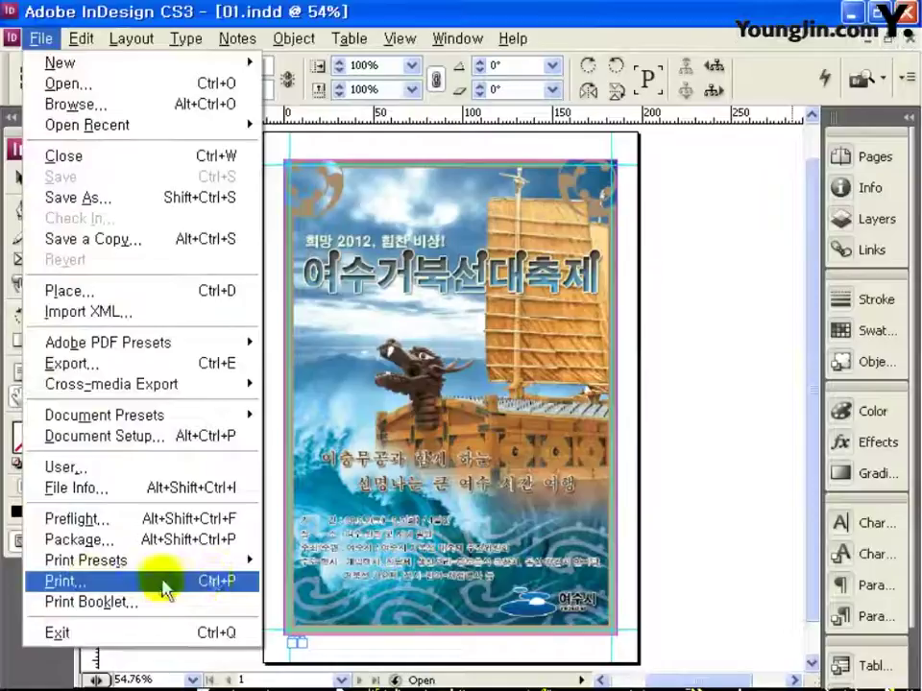
click(669, 463)
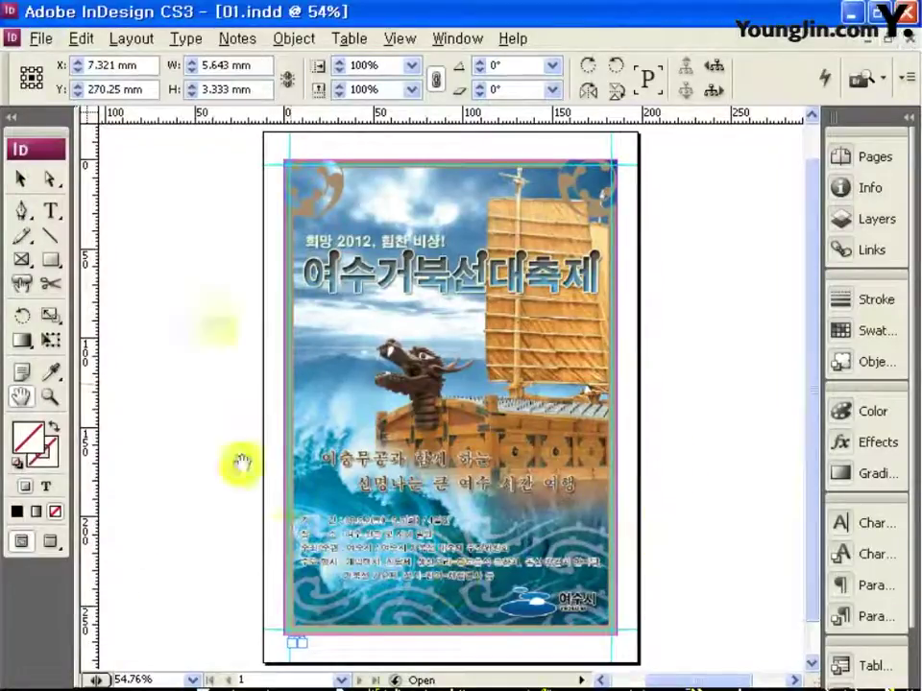
click(21, 180)
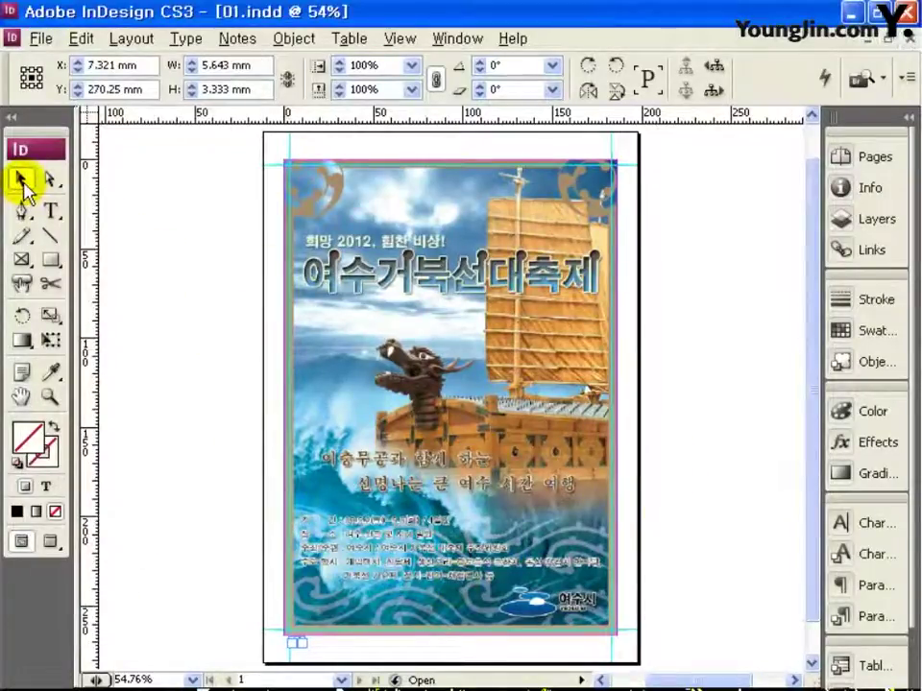